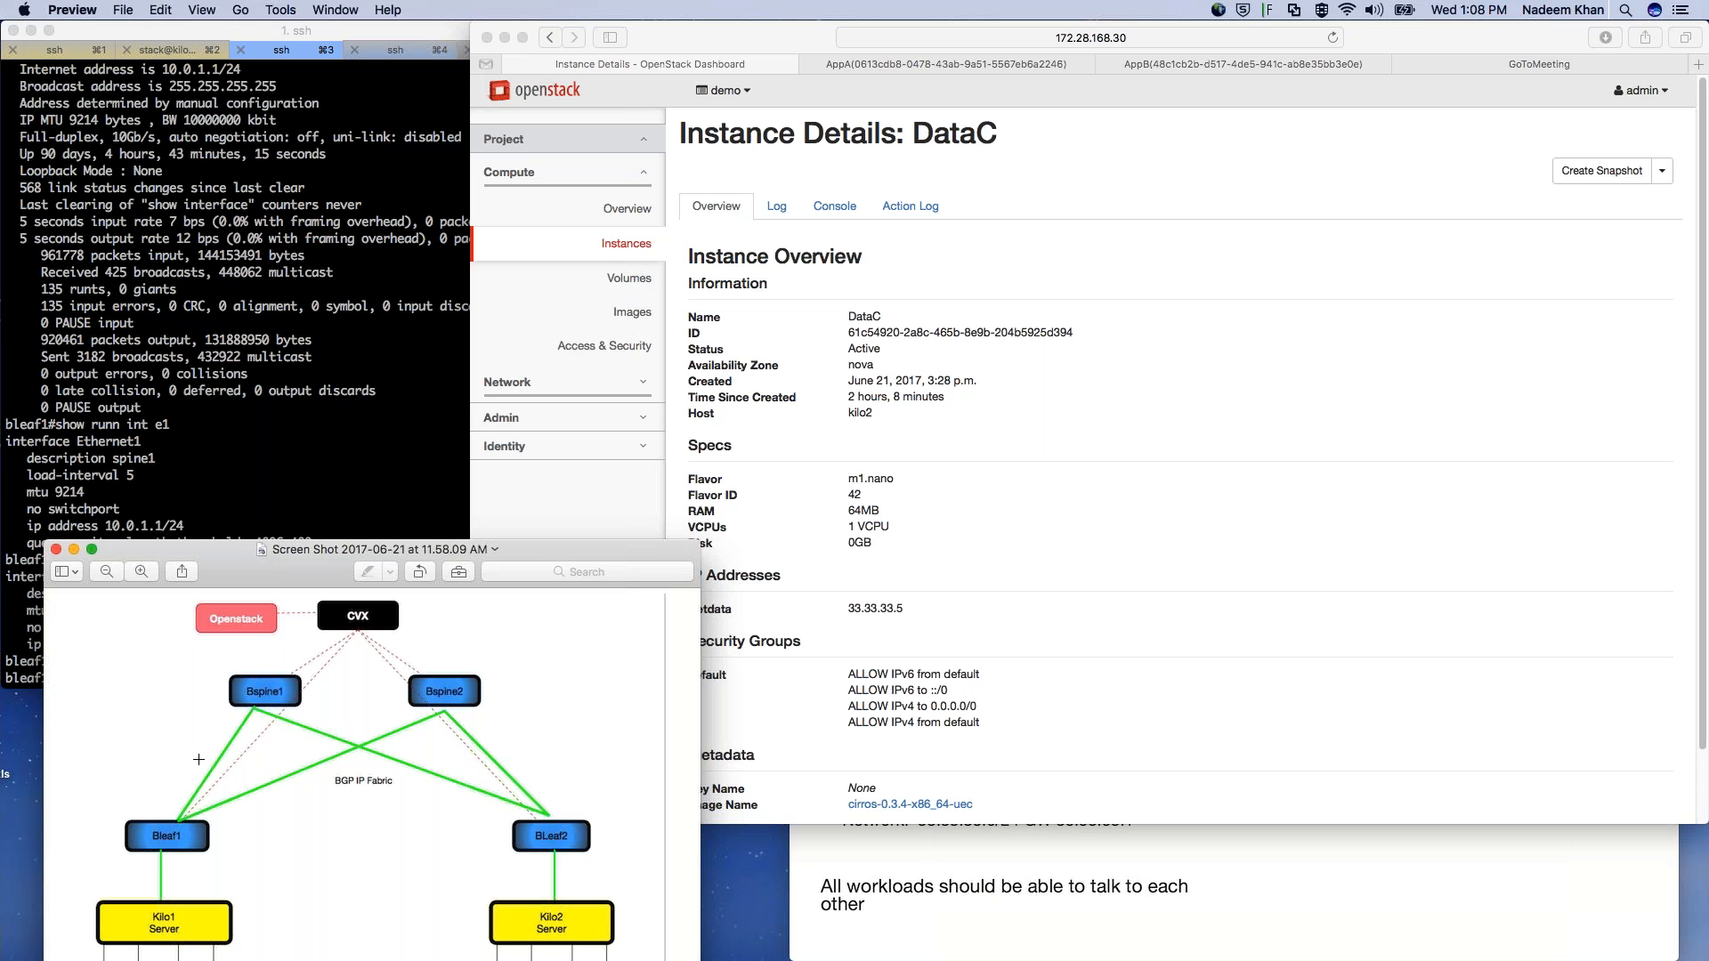
# Step: Switch to iTerm2 and list the LLDP neighbors of bleaf1 with show lldp neighbors
pyautogui.click(266, 57)
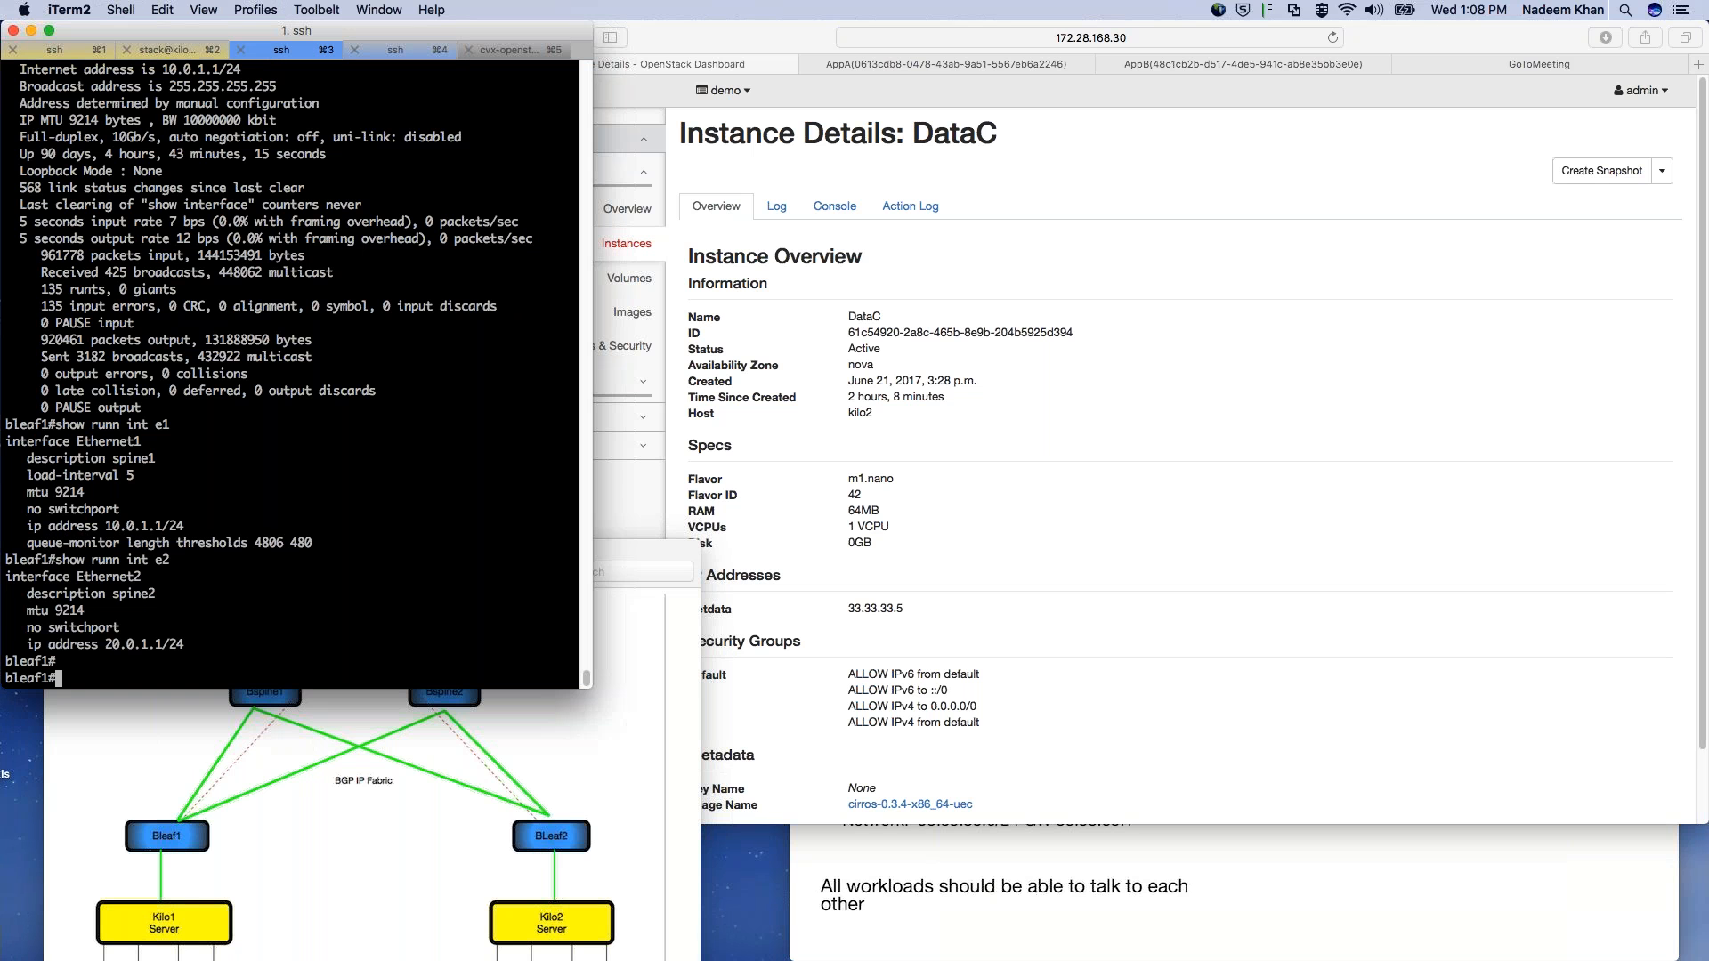
pyautogui.write('show lldp neighbors')
pyautogui.press('Return')
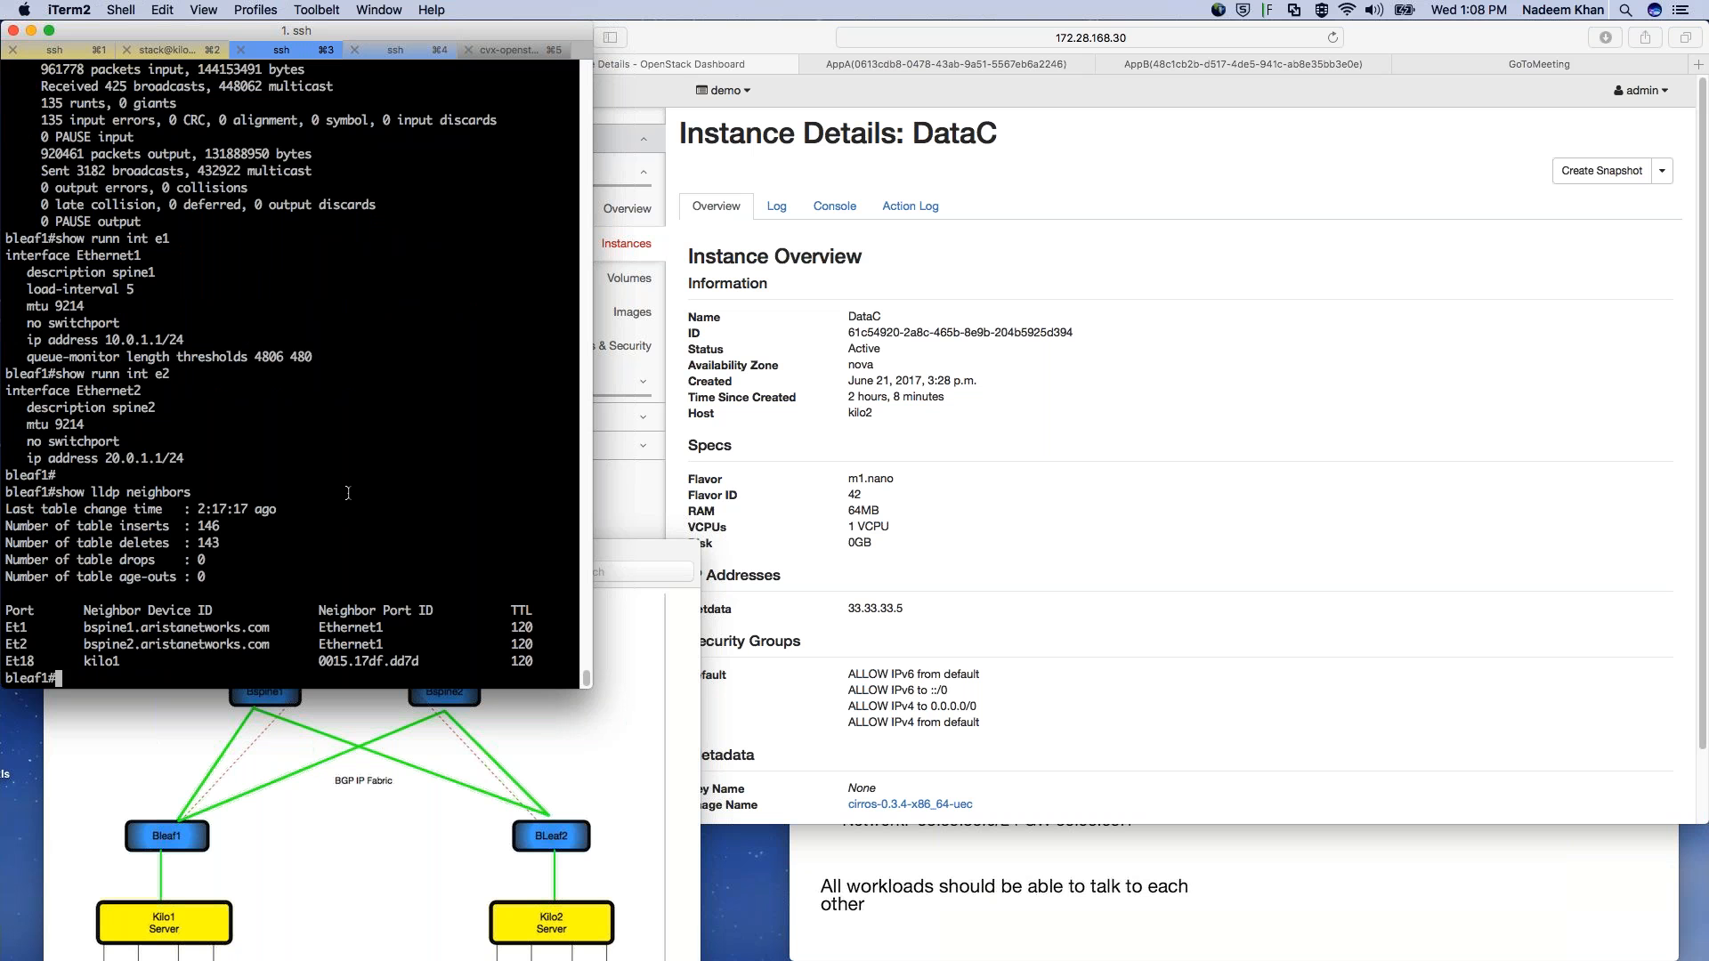
# Step: Display bleaf1's running configuration for interface e2 and for interface e1
pyautogui.press('Up')
pyautogui.press('Up')
pyautogui.press('Return')
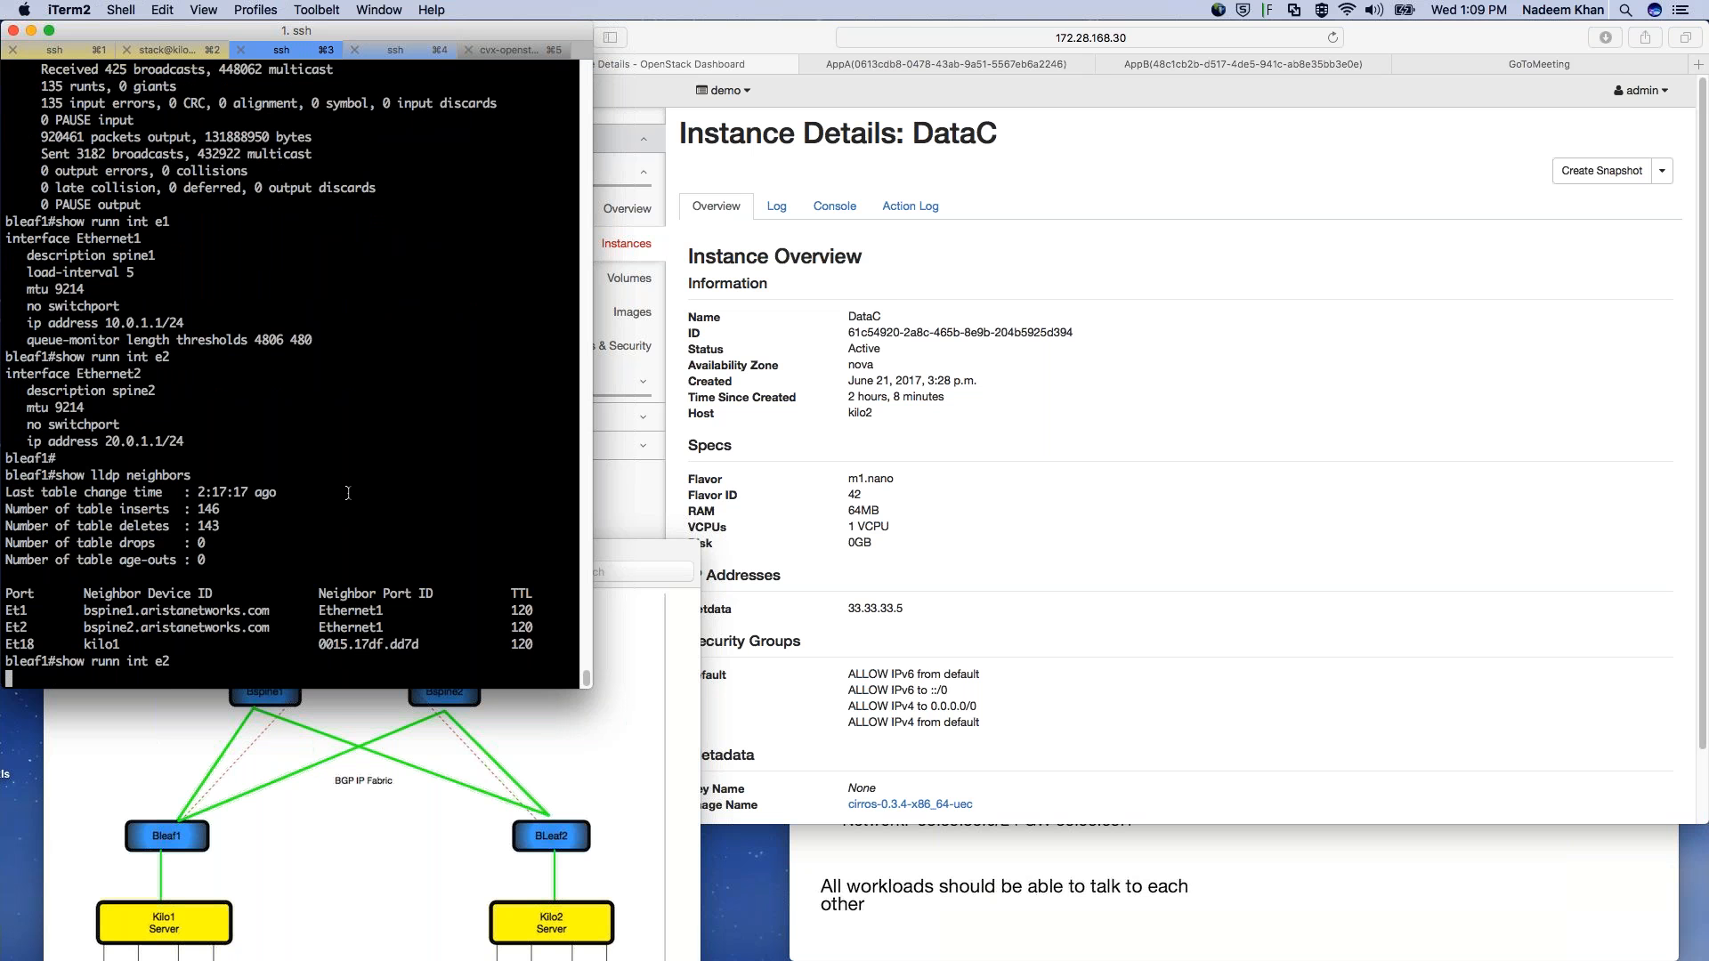
pyautogui.press('Up')
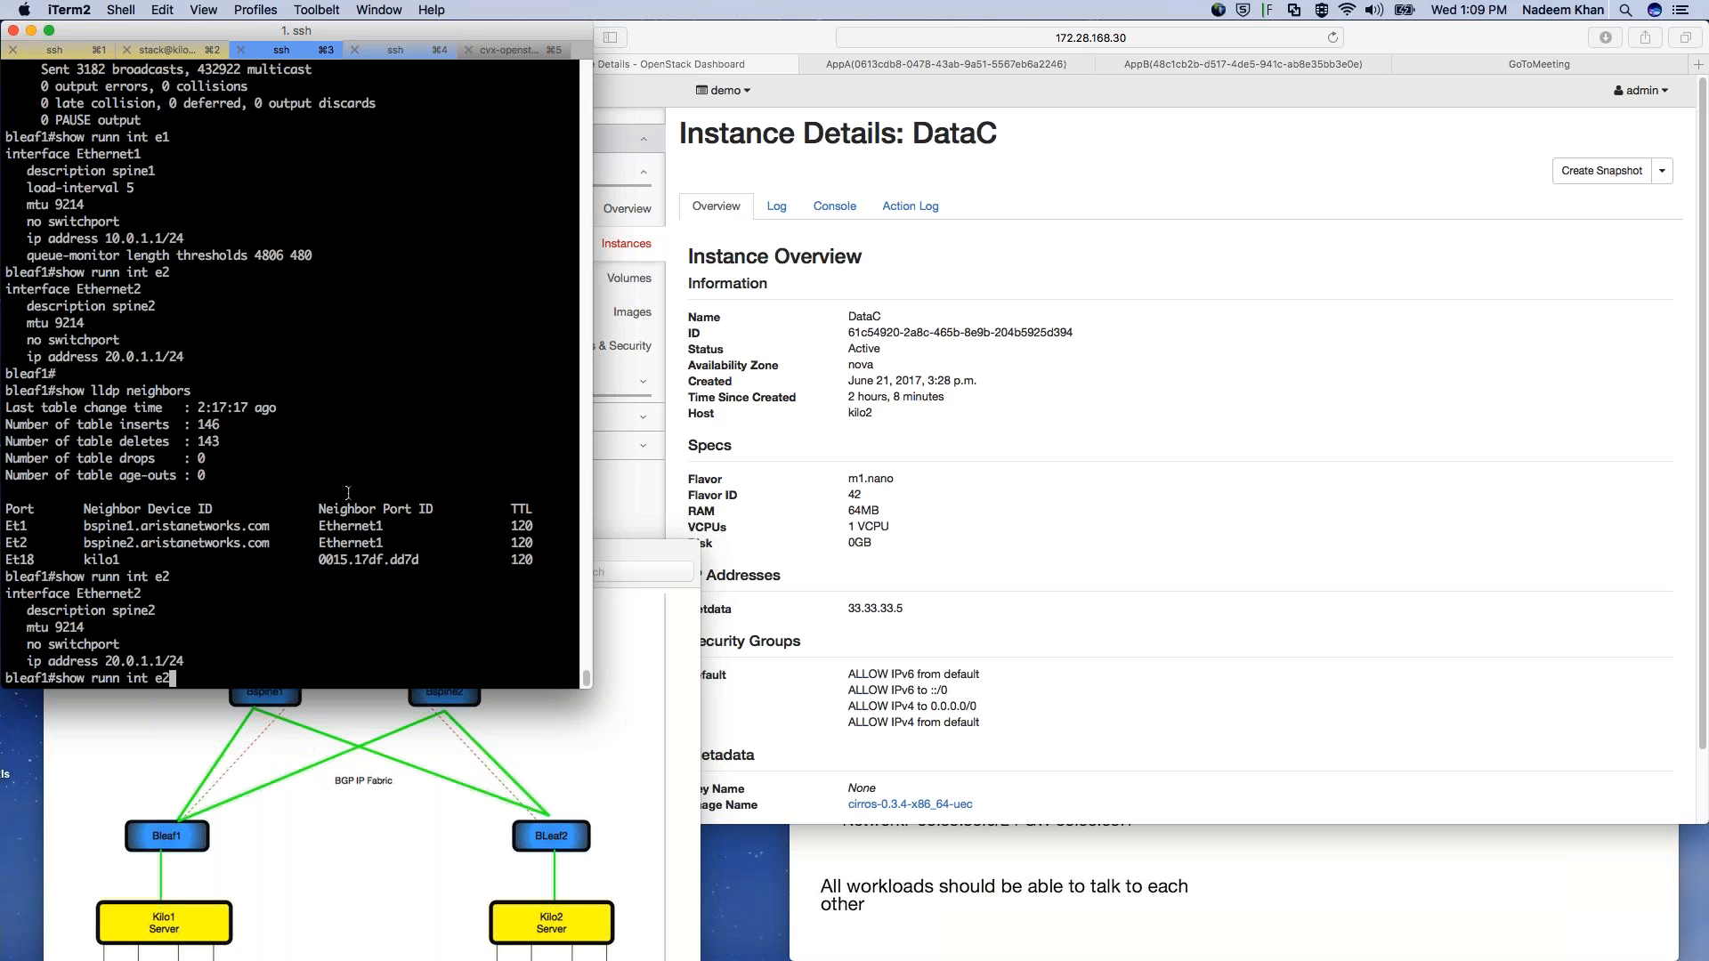
pyautogui.press('BackSpace')
pyautogui.write('1')
pyautogui.press('Return')
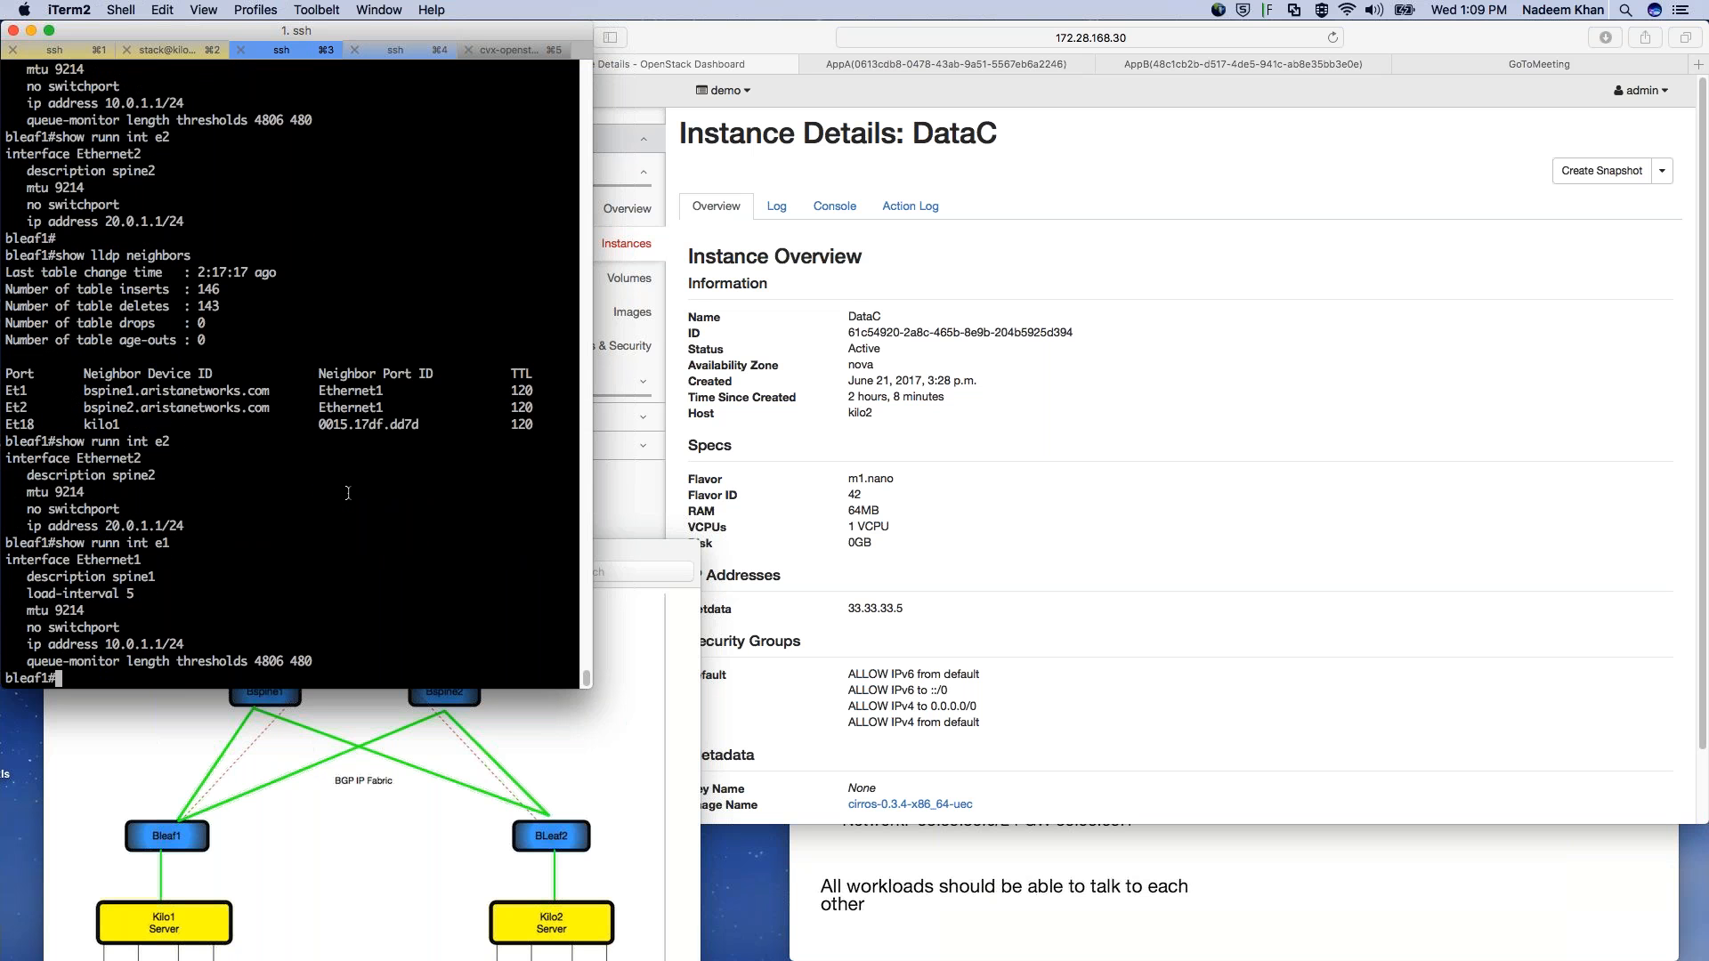
# Step: Switch to Preview and reposition the fabric diagram and the workload plan so each can be read in full
pyautogui.click(424, 852)
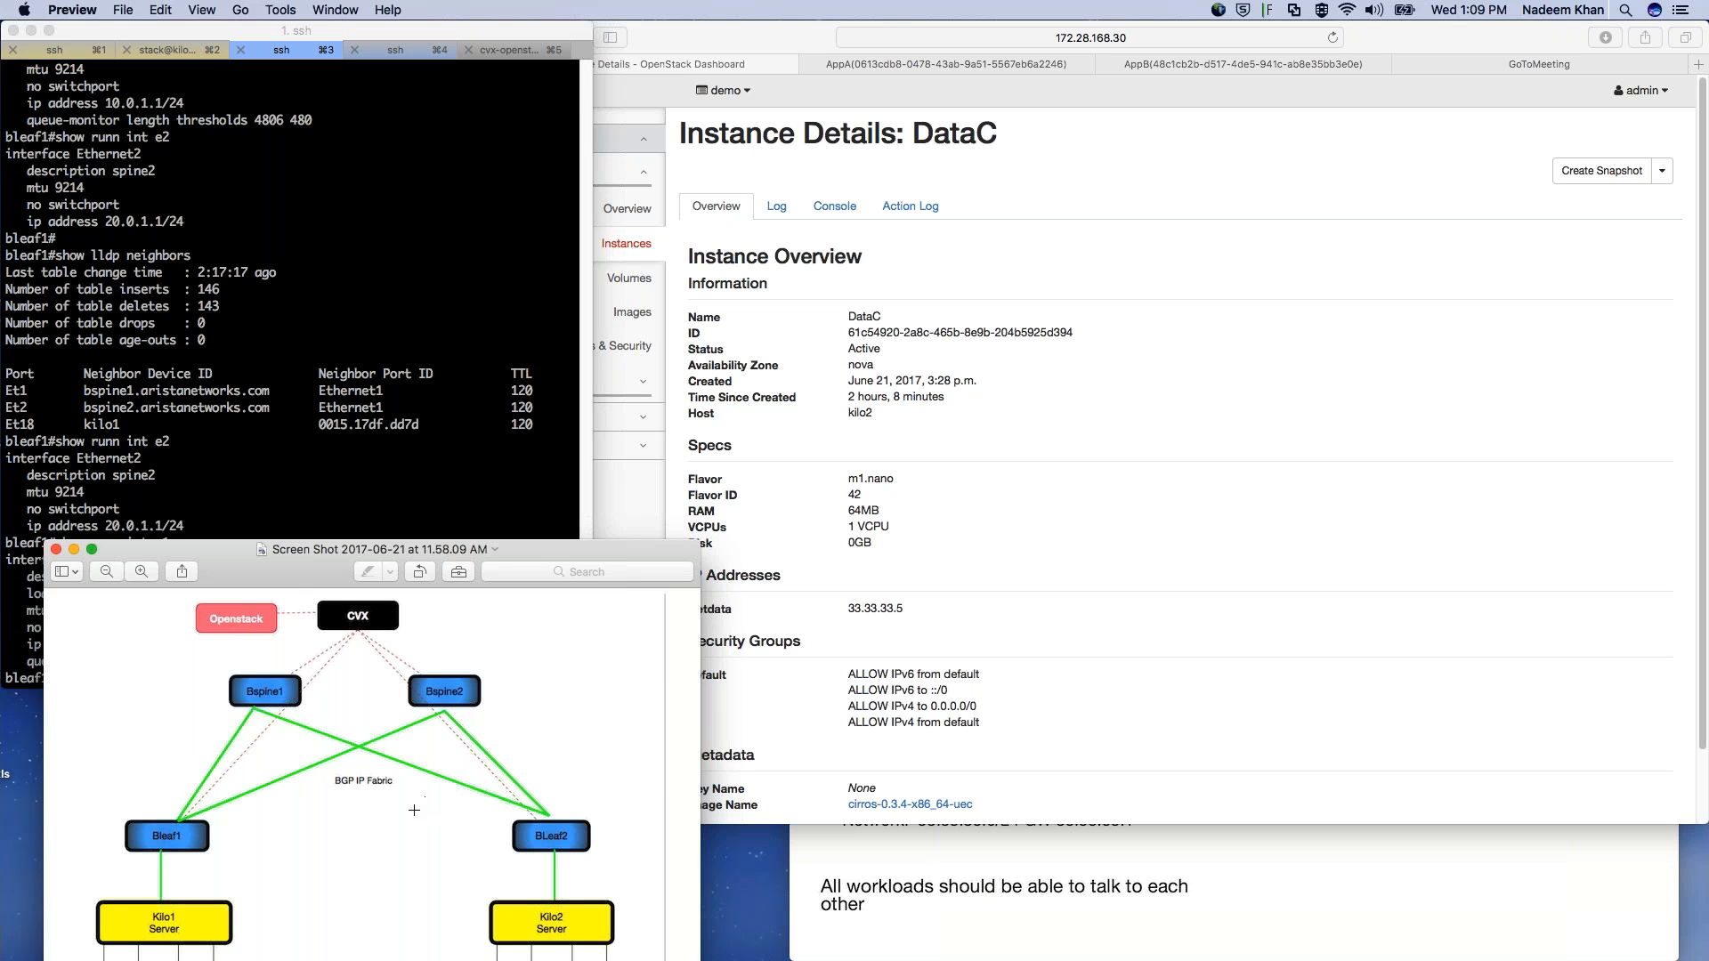
pyautogui.moveTo(536, 558); pyautogui.dragTo(530, 436)
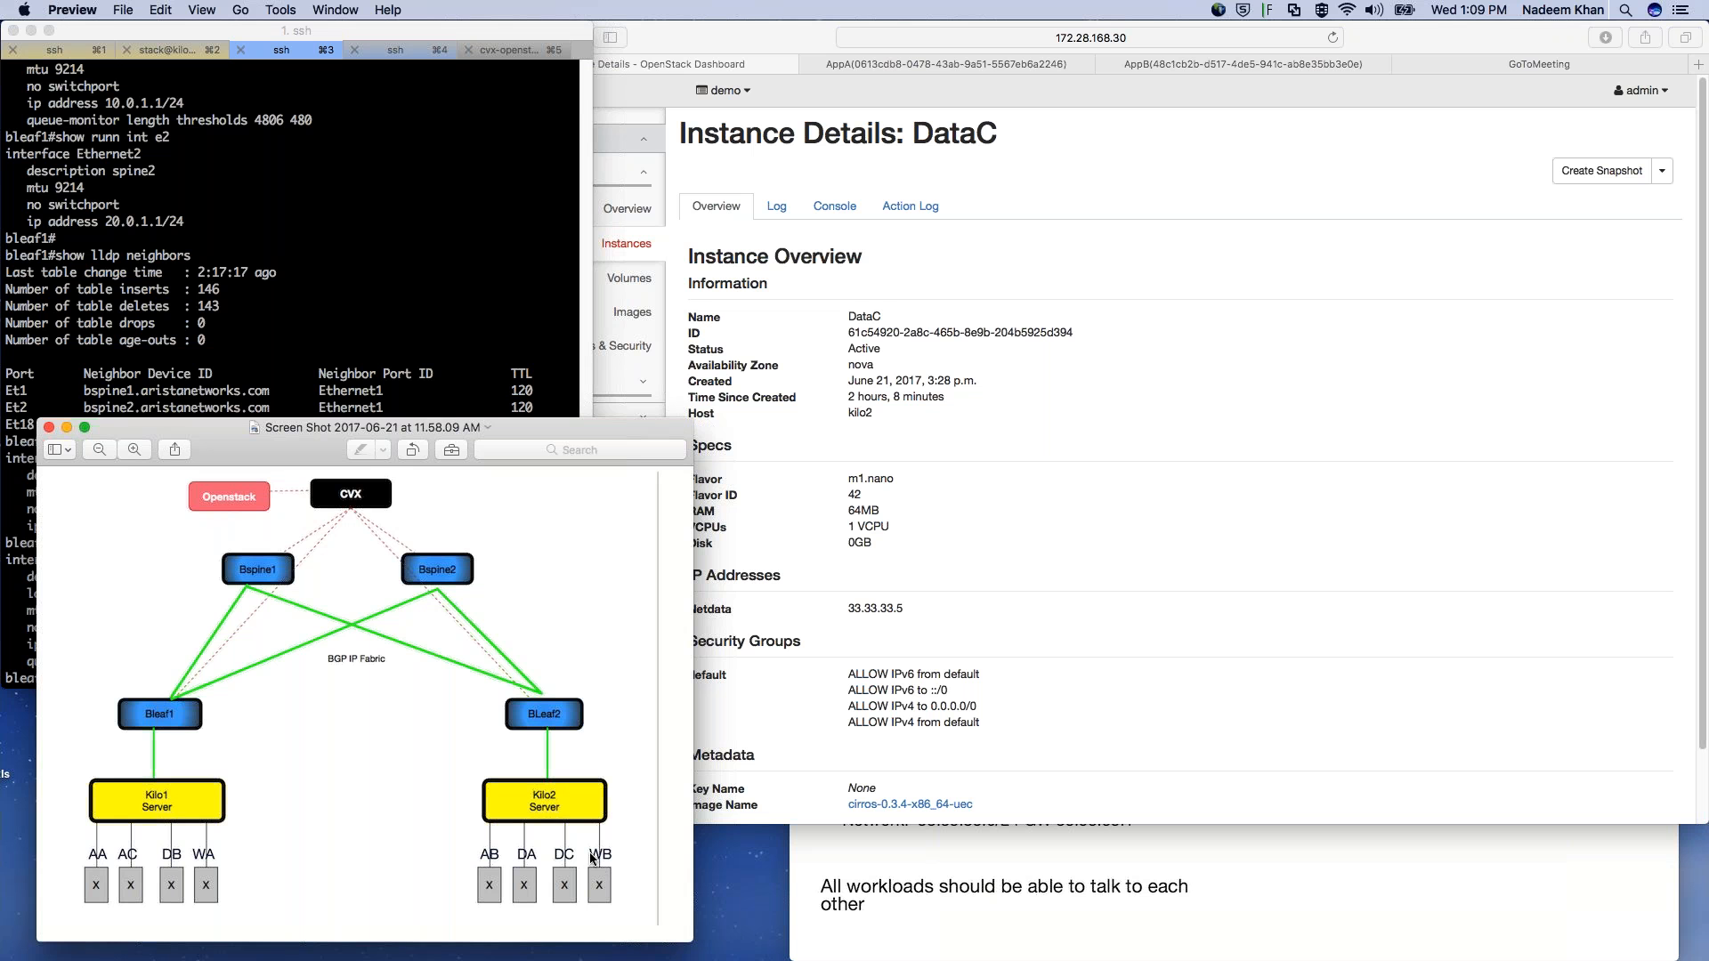
pyautogui.click(1238, 879)
pyautogui.moveTo(1456, 523); pyautogui.dragTo(684, 394)
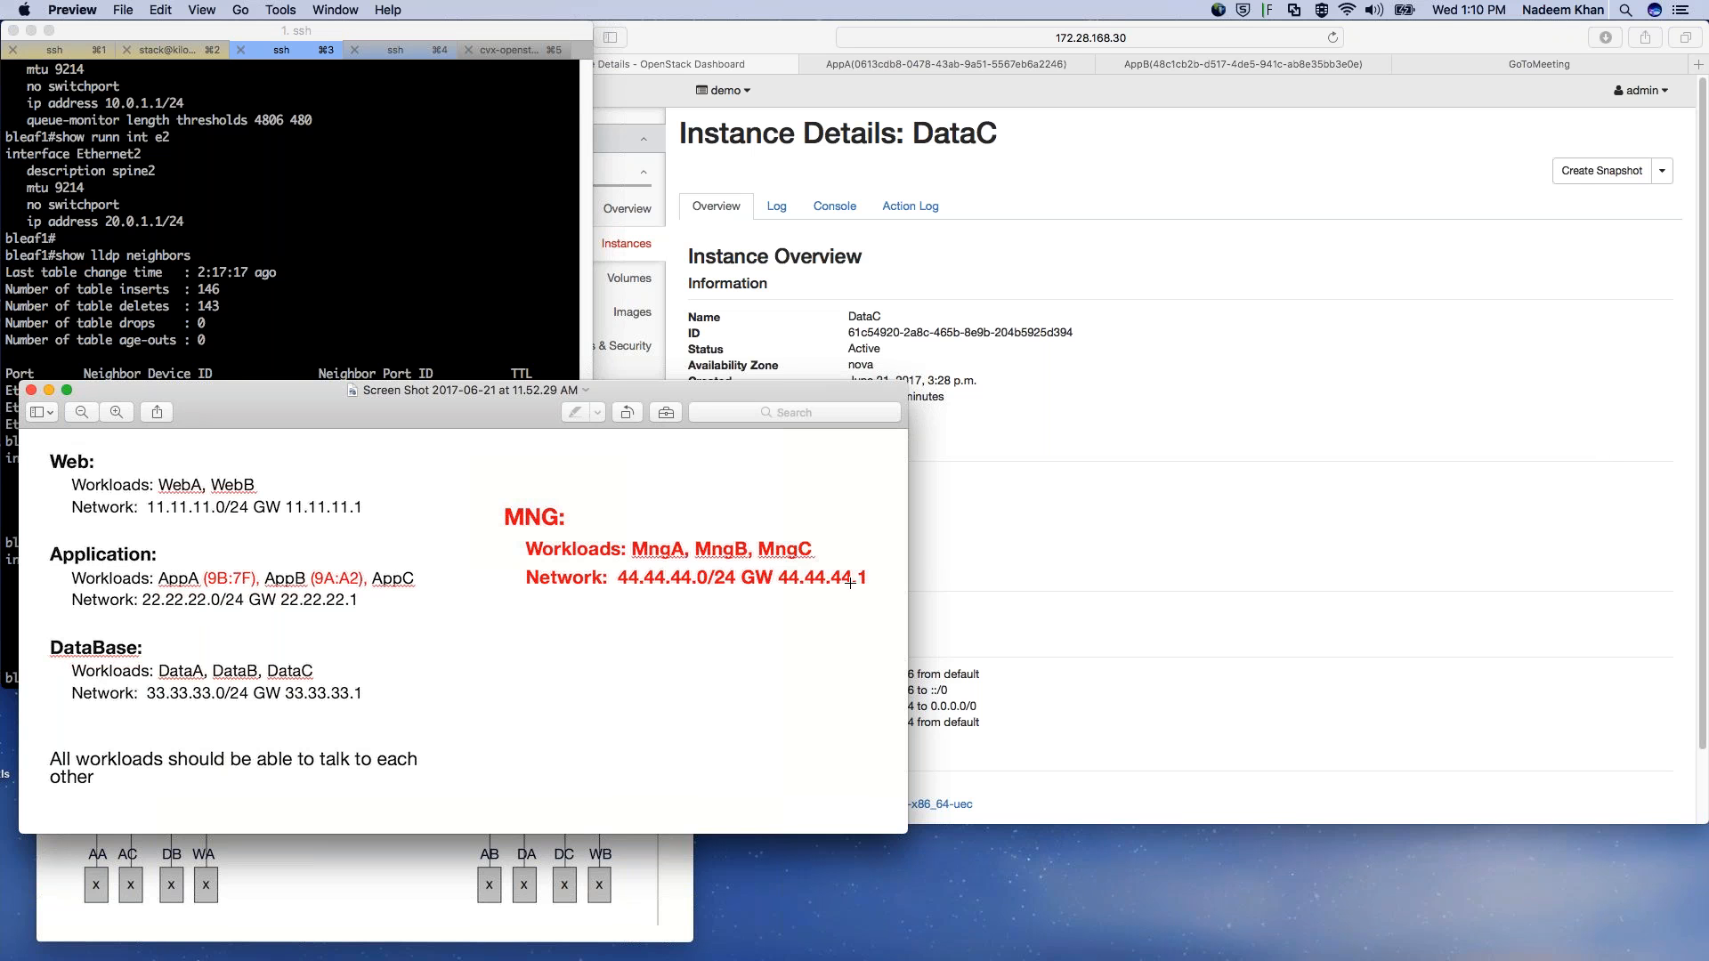
pyautogui.moveTo(452, 398); pyautogui.dragTo(429, 507)
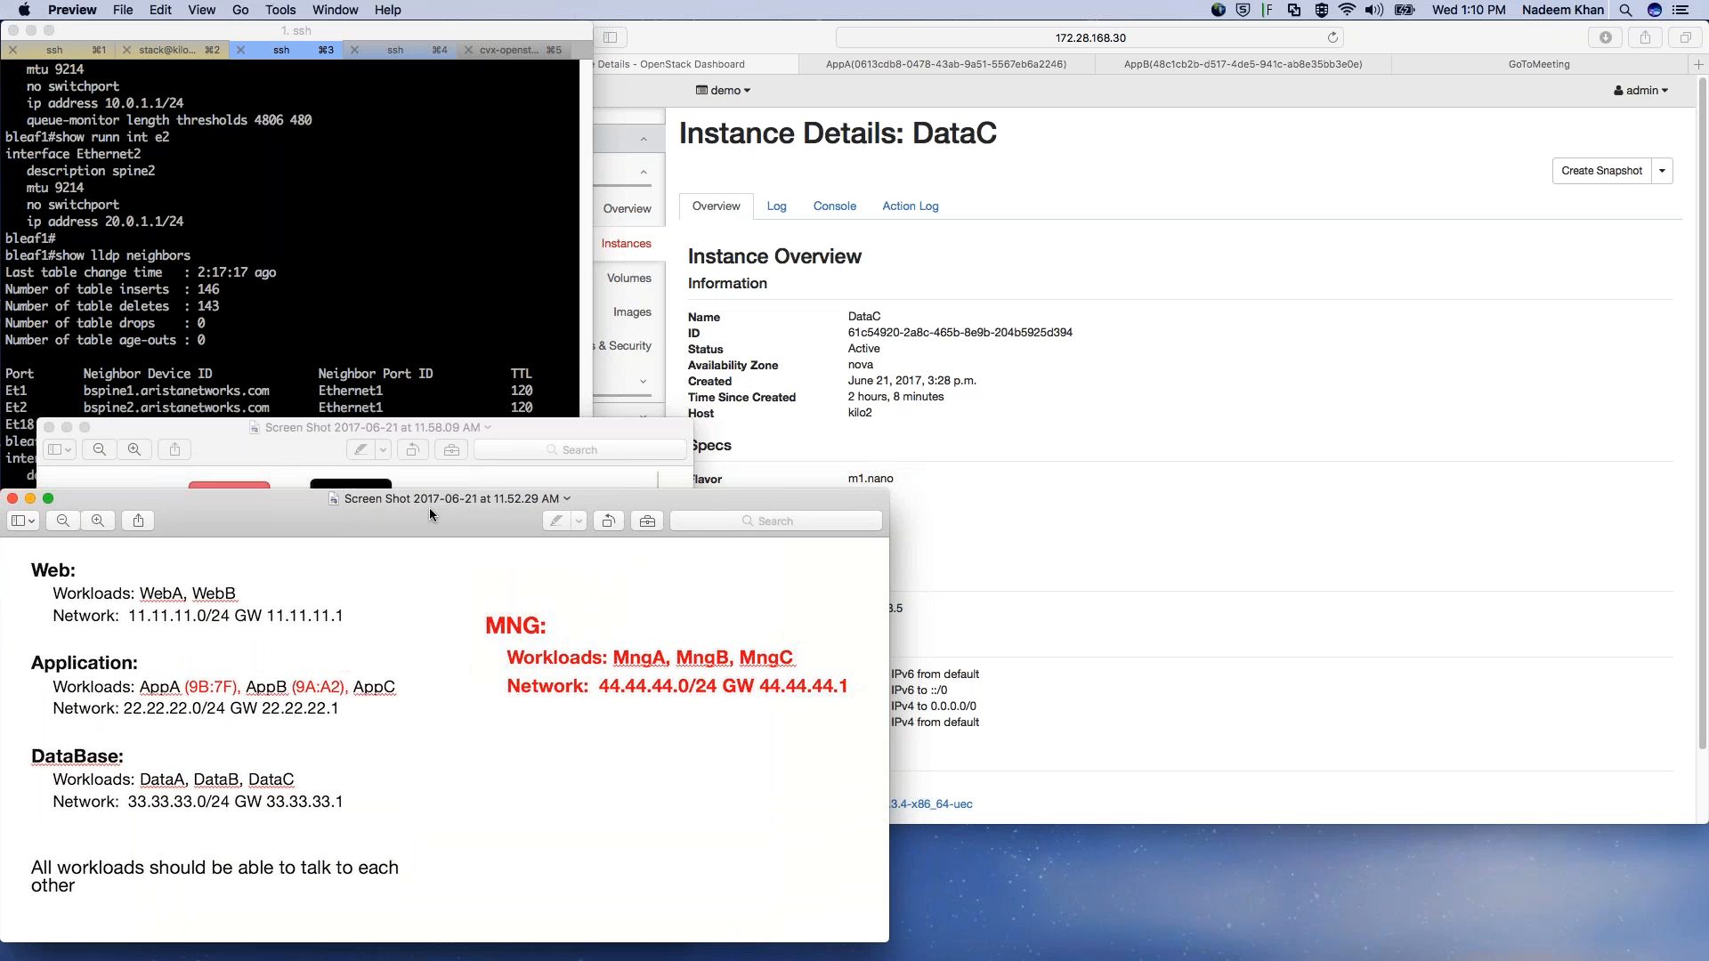
# Step: Switch to the OpenStack dashboard in Safari and compare its instance list with the Web workloads in the plan
pyautogui.click(1065, 285)
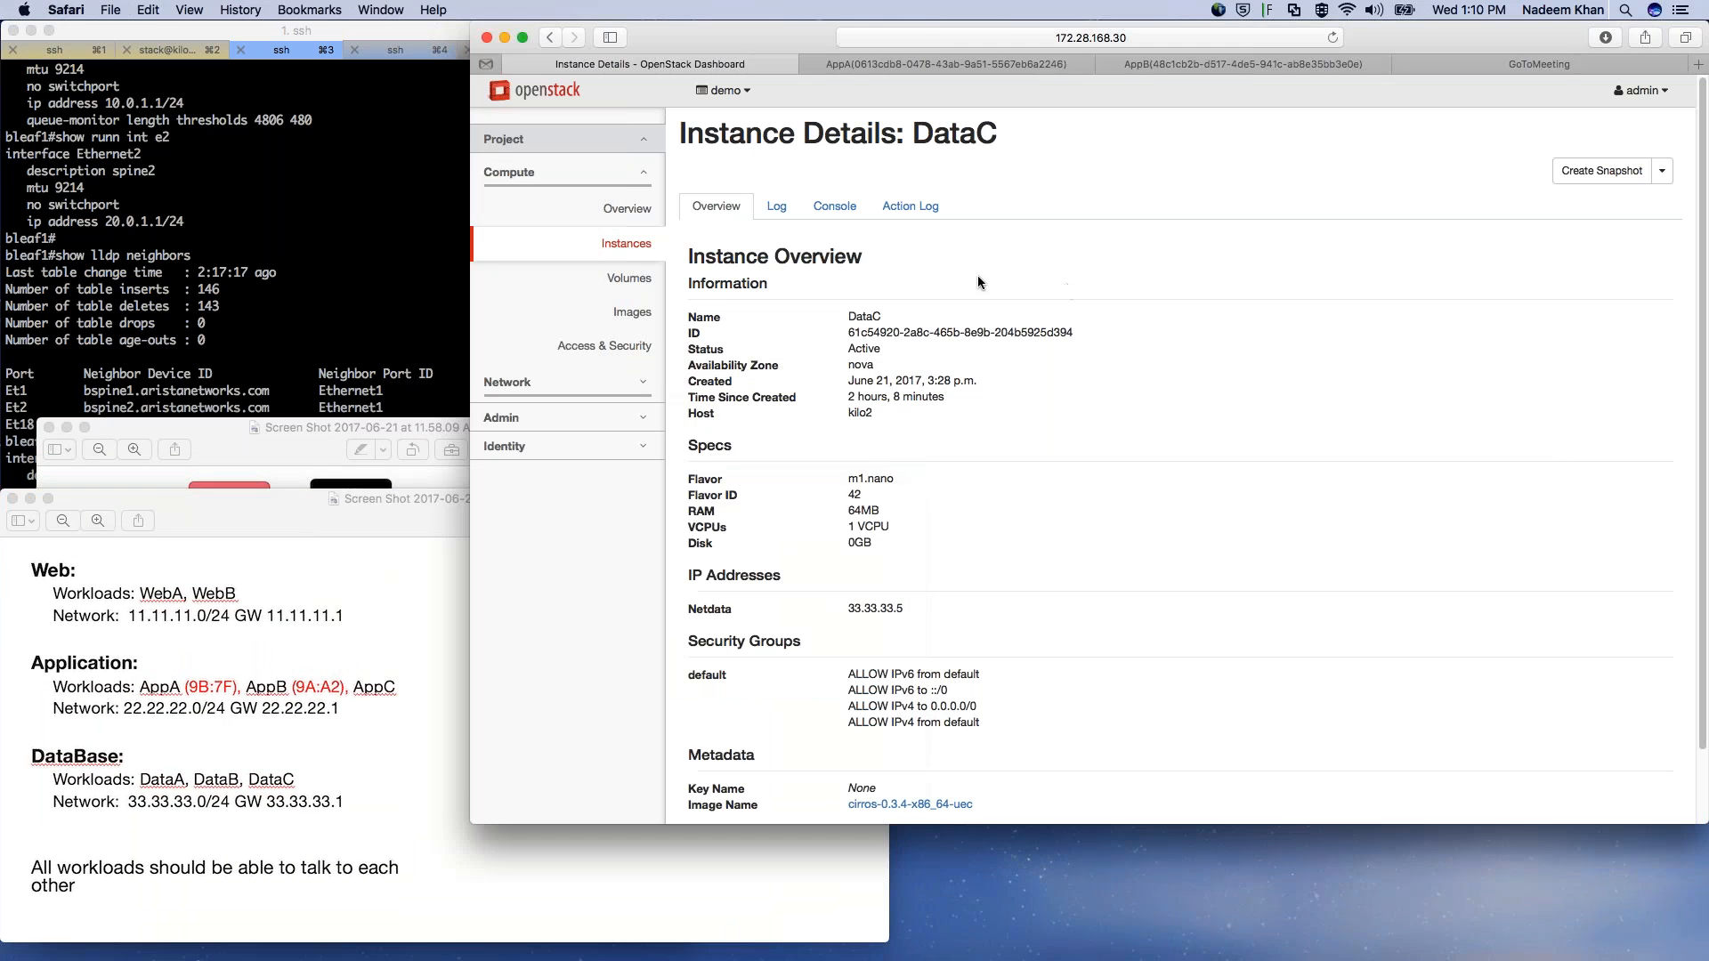
pyautogui.click(608, 245)
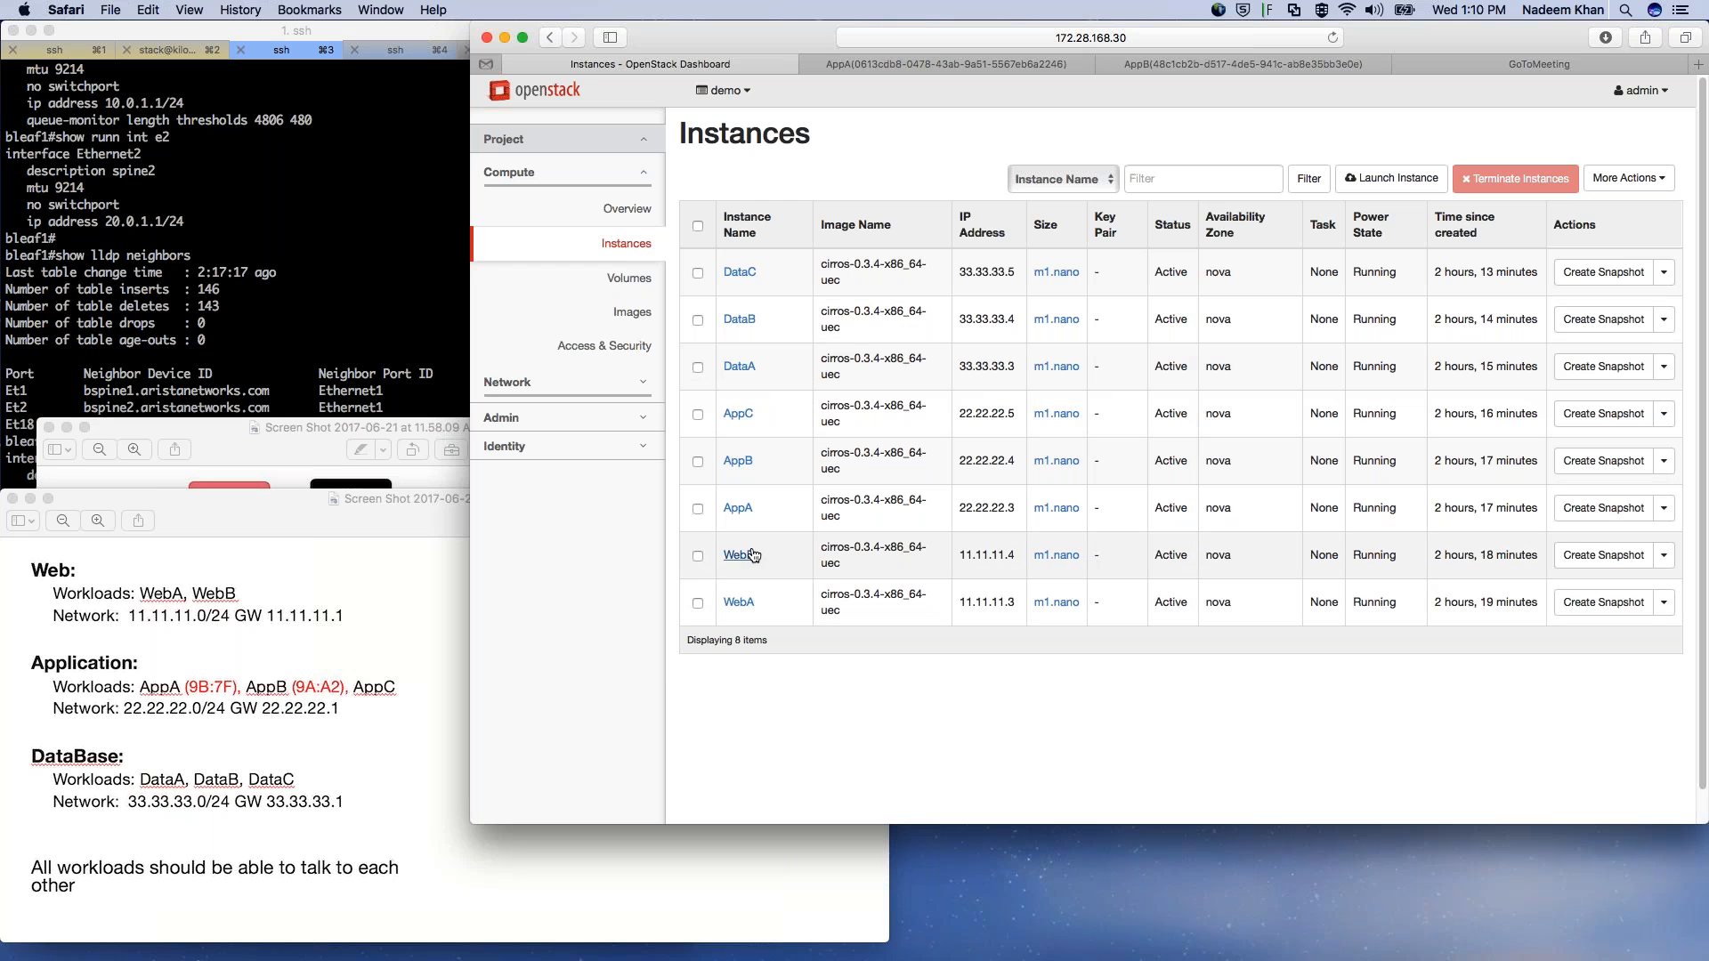
pyautogui.click(229, 607)
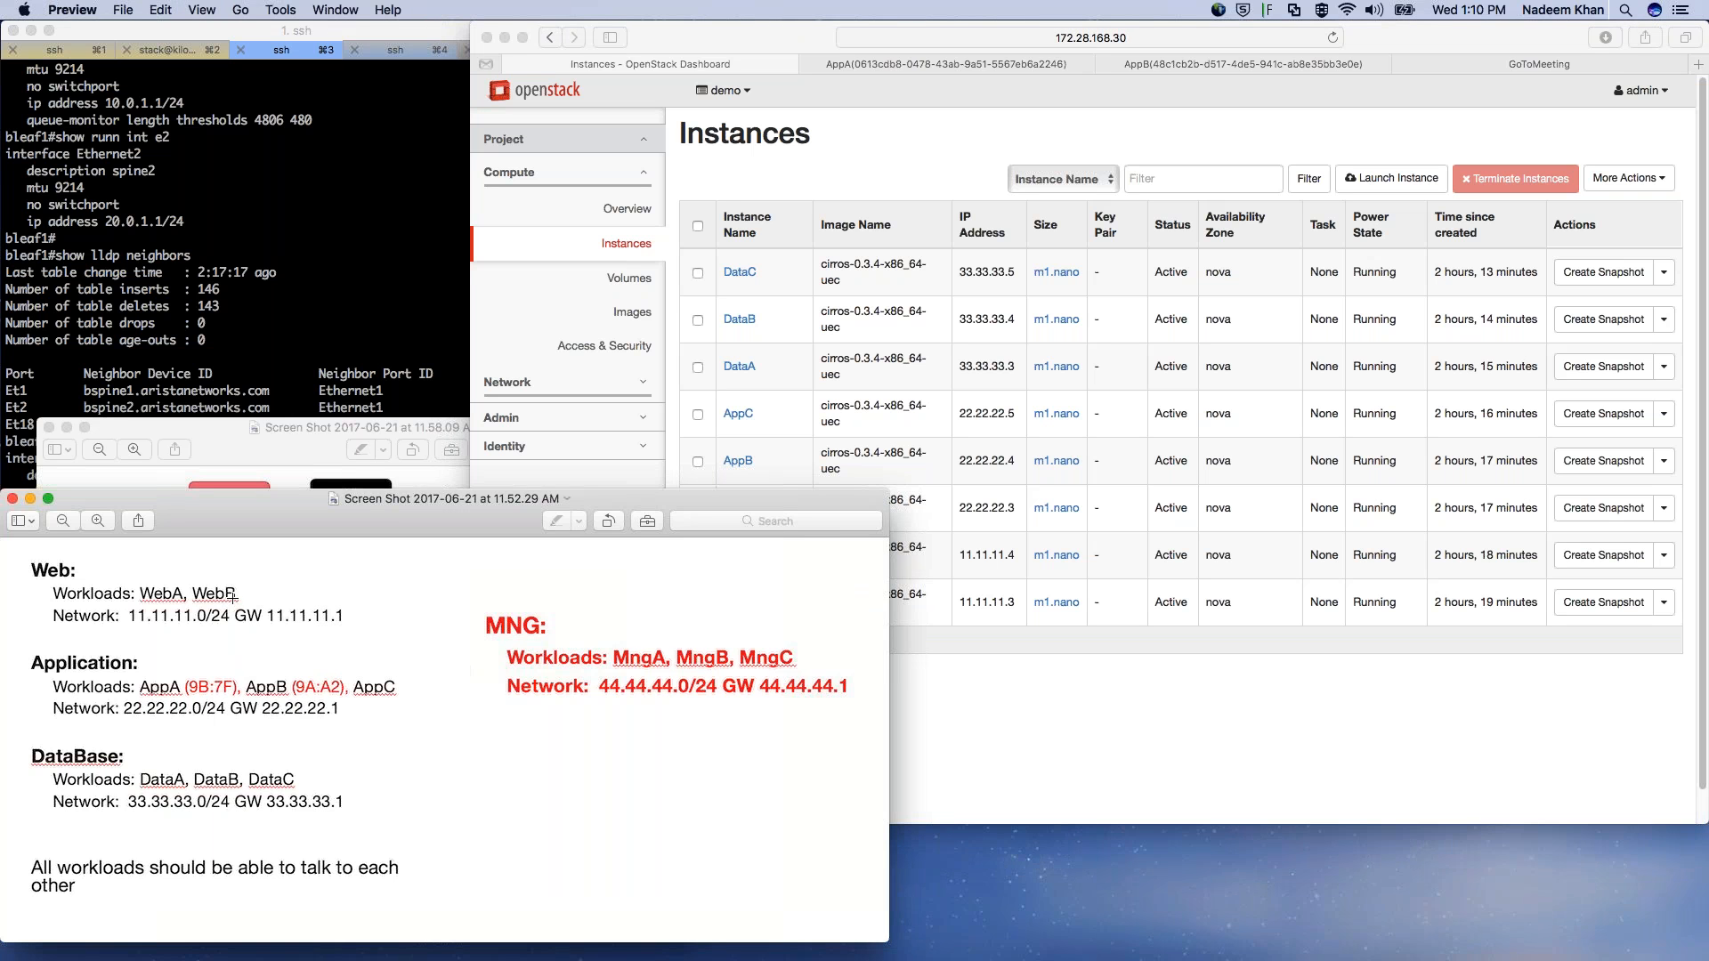
pyautogui.click(874, 180)
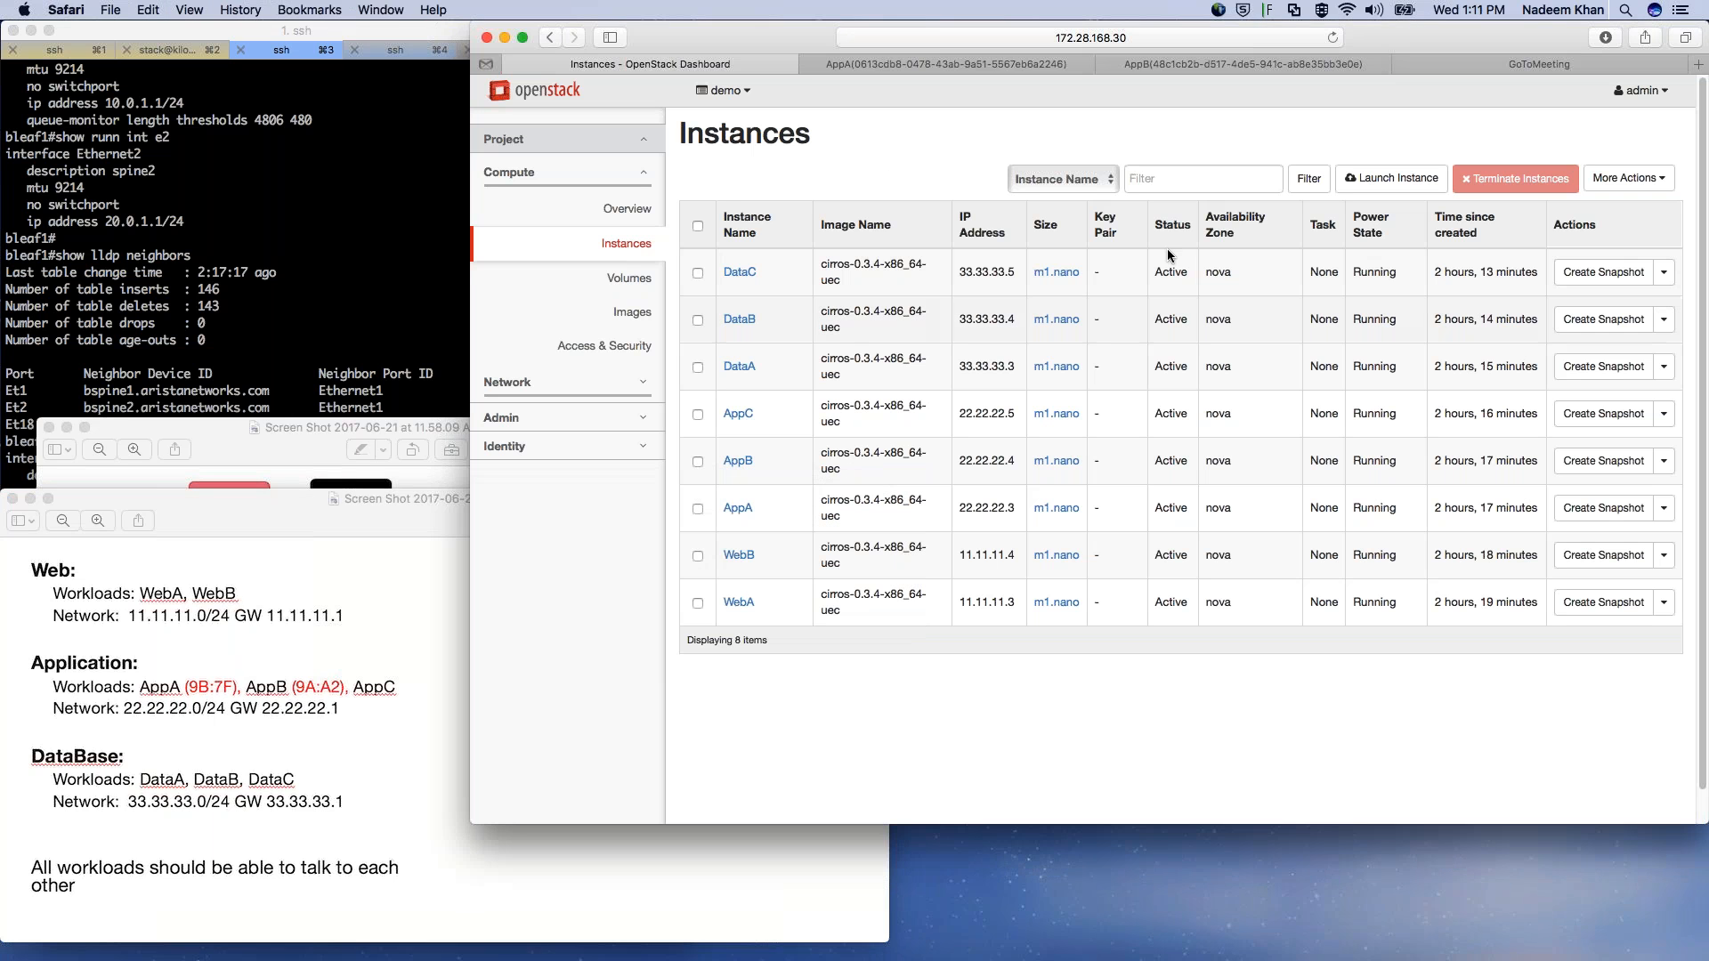
# Step: Start a new instance named WebD that boots from the image cirros-0.3.4-x86_64-uec (24.0 MB)
pyautogui.click(1393, 182)
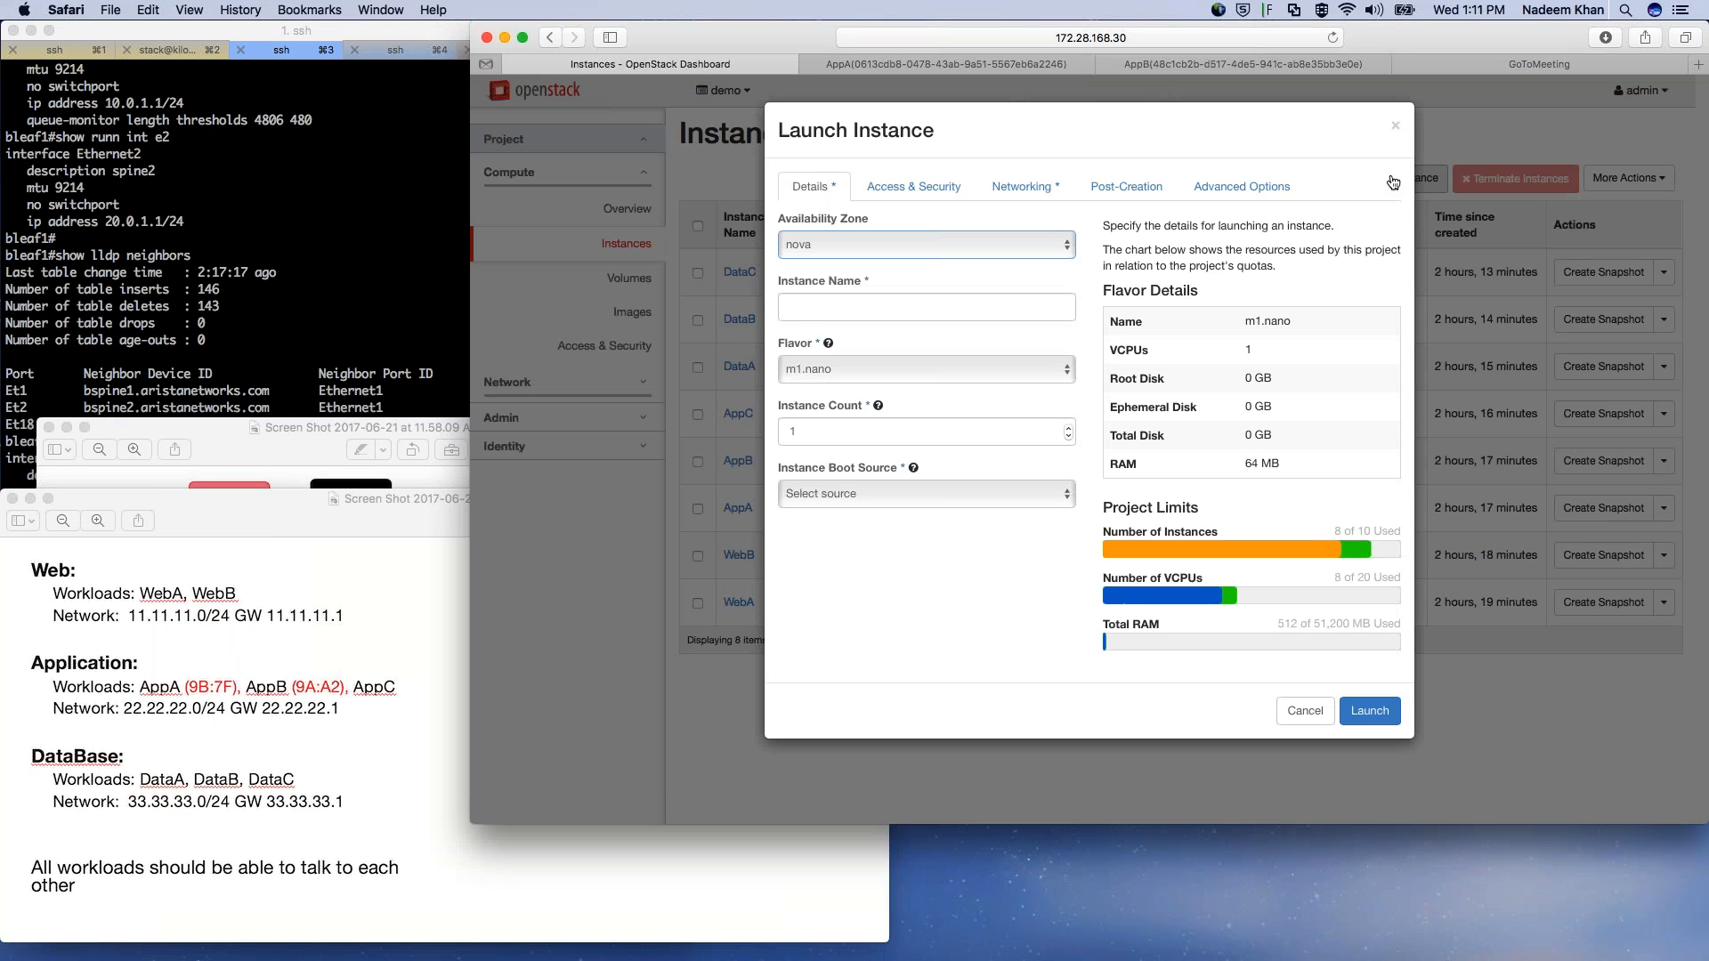
pyautogui.click(968, 303)
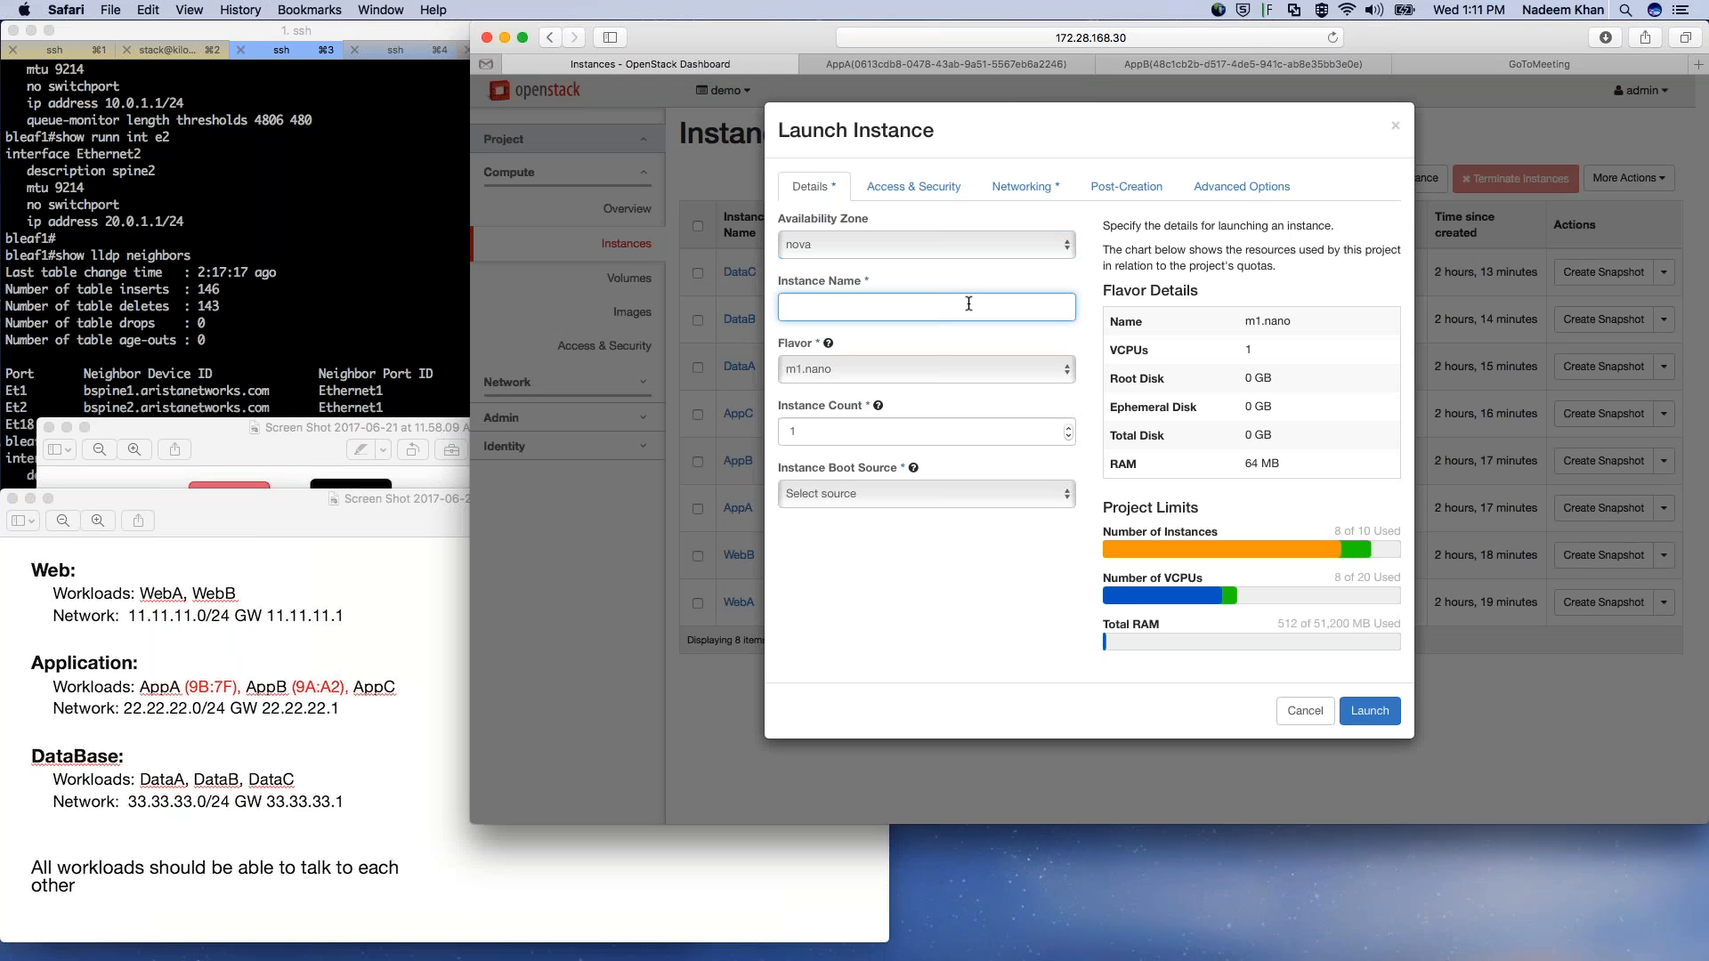
pyautogui.write('WebD')
pyautogui.click(1064, 499)
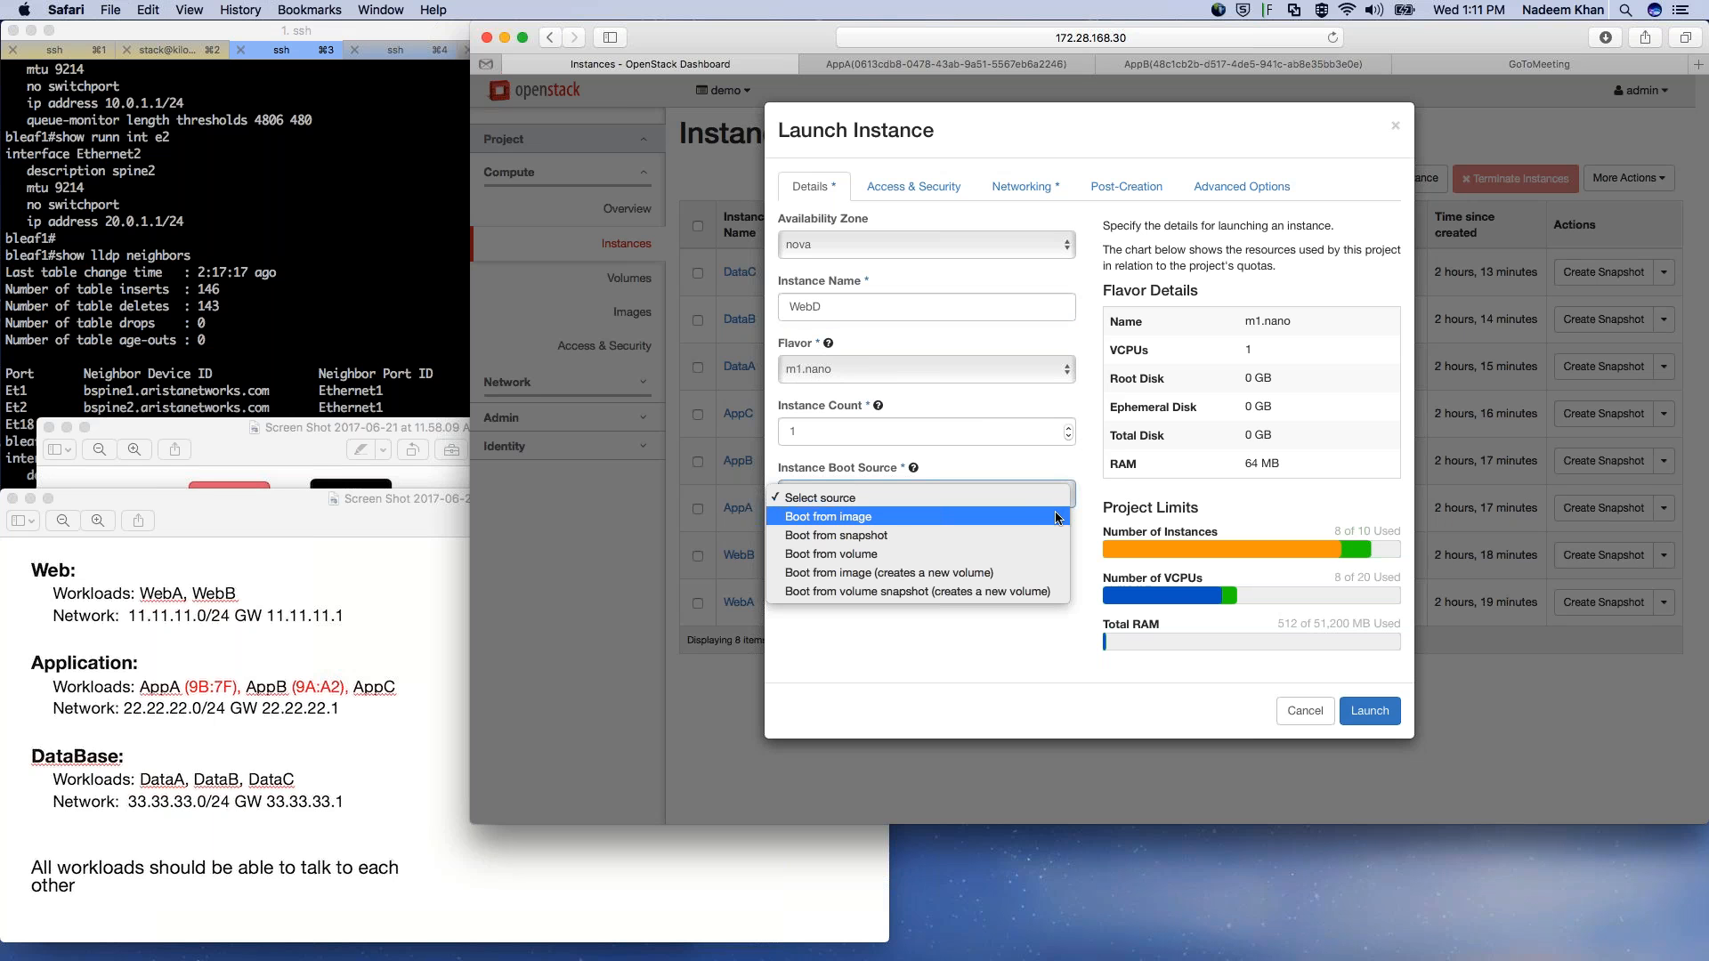
pyautogui.click(1056, 518)
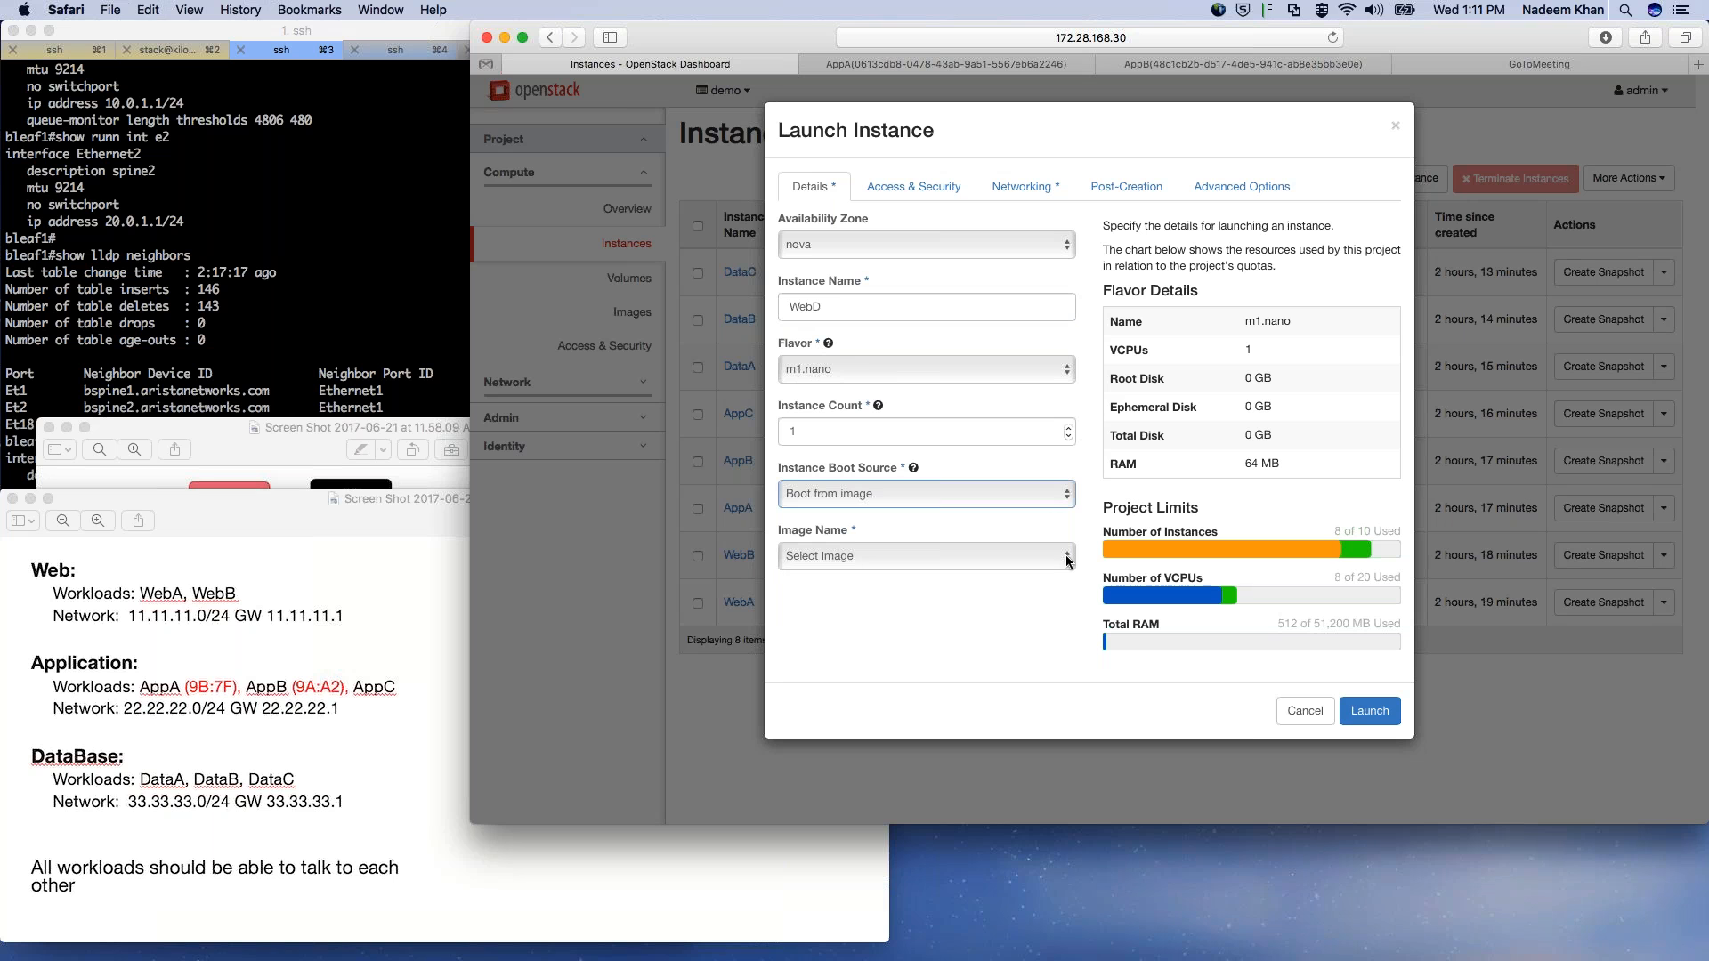
pyautogui.click(1066, 560)
pyautogui.click(1013, 577)
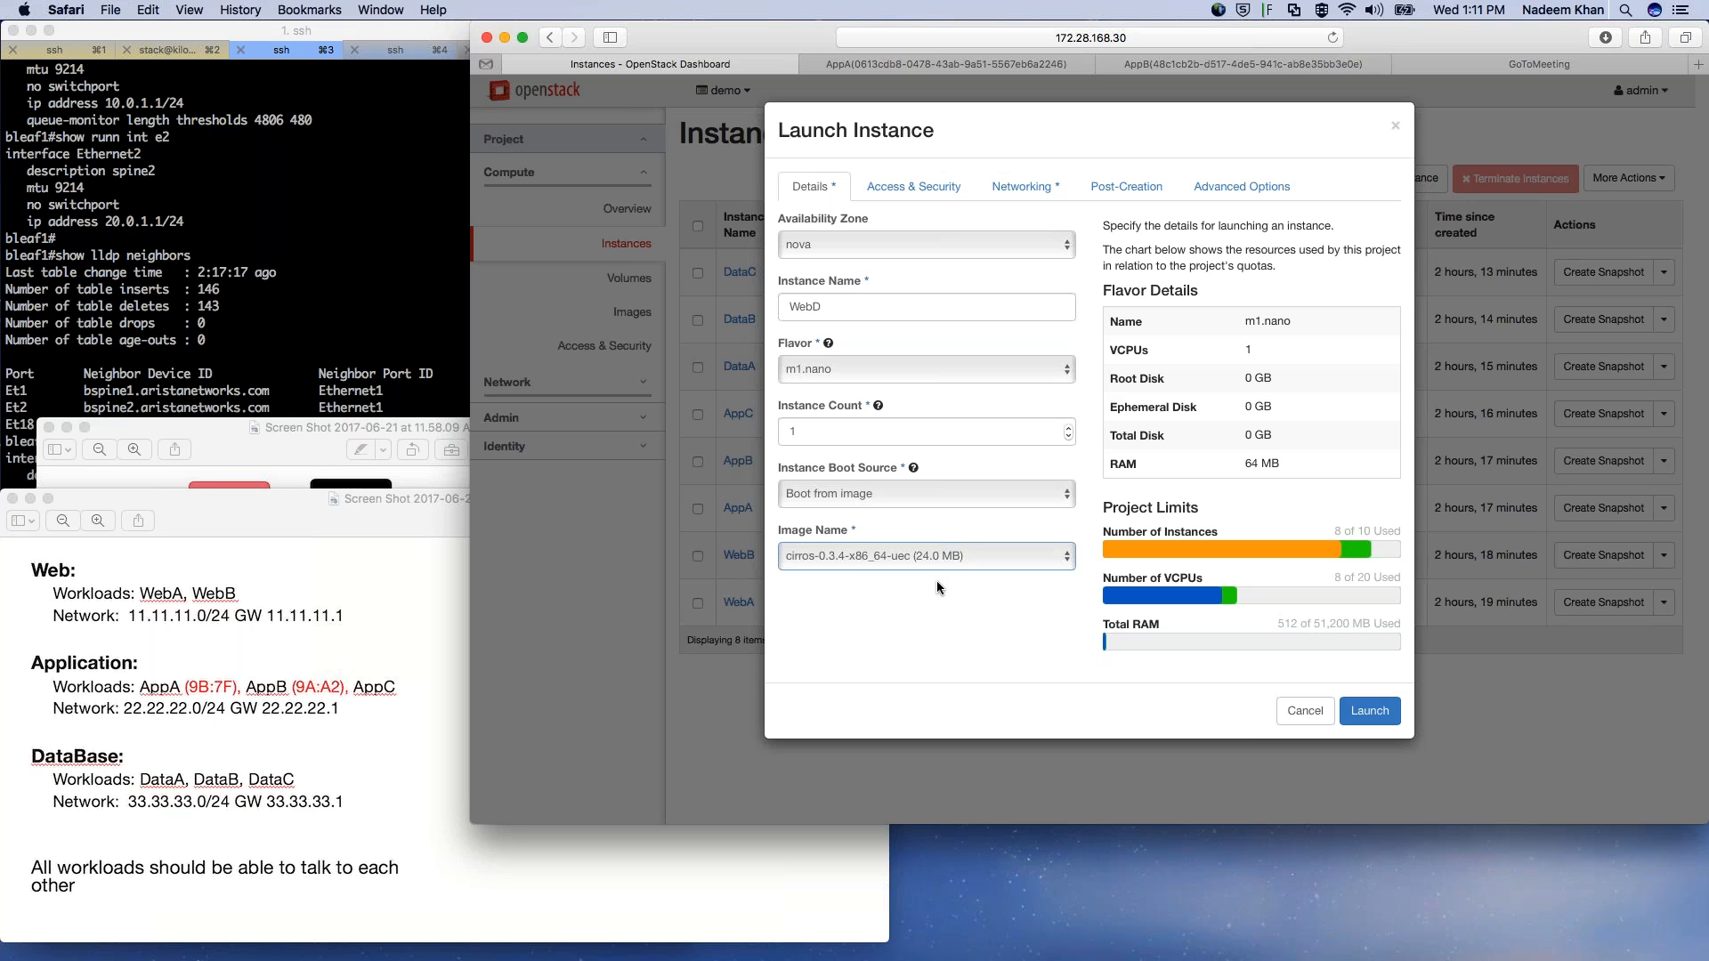
# Step: Attach the new instance to the NetWeb network and launch it
pyautogui.click(1369, 710)
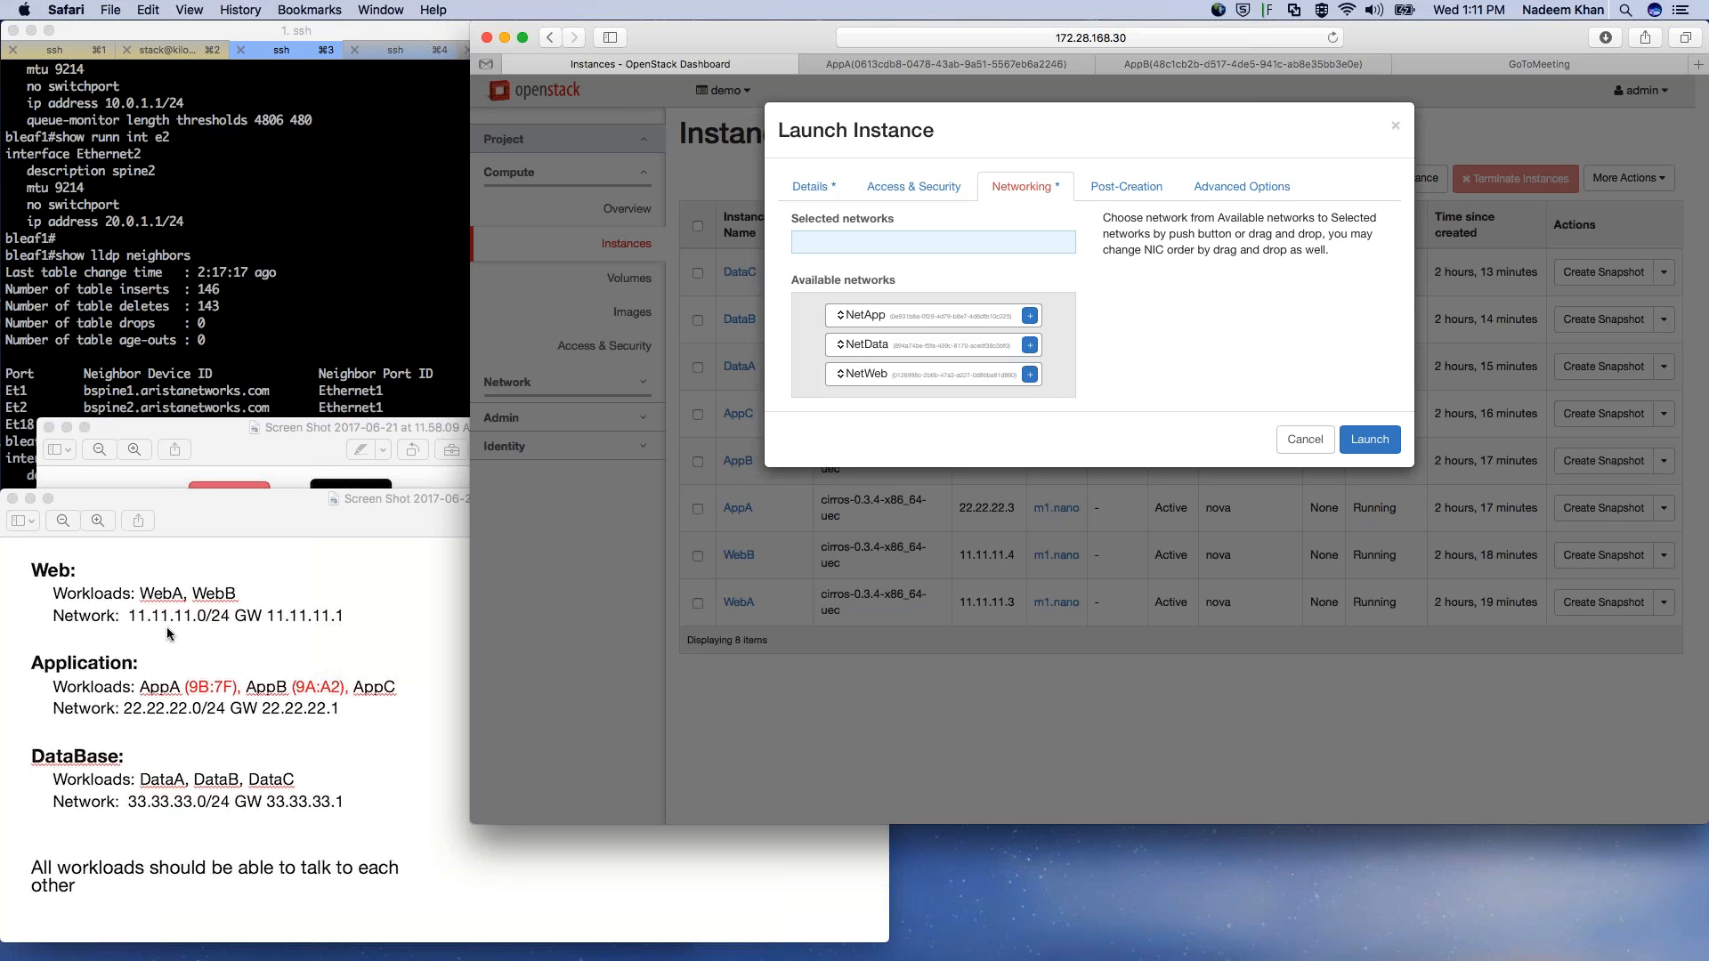
pyautogui.click(1030, 373)
pyautogui.click(1369, 433)
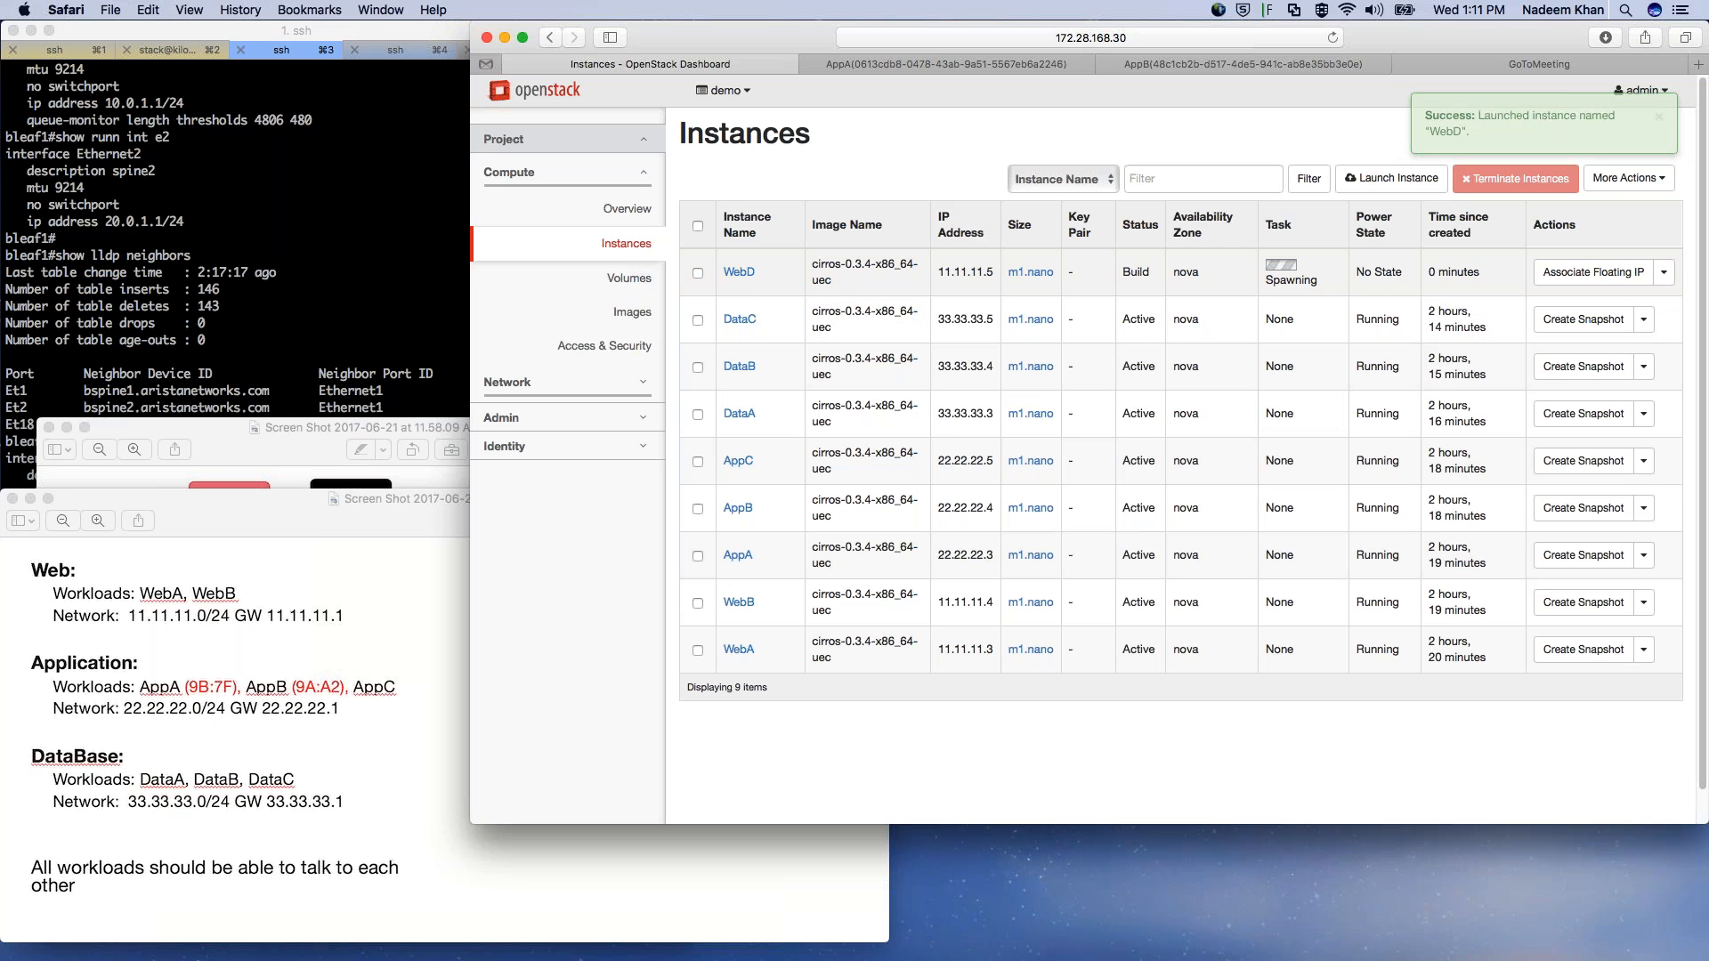
# Step: Open the project's network topology and turn on the labels for its networks, instances and routers
pyautogui.click(647, 385)
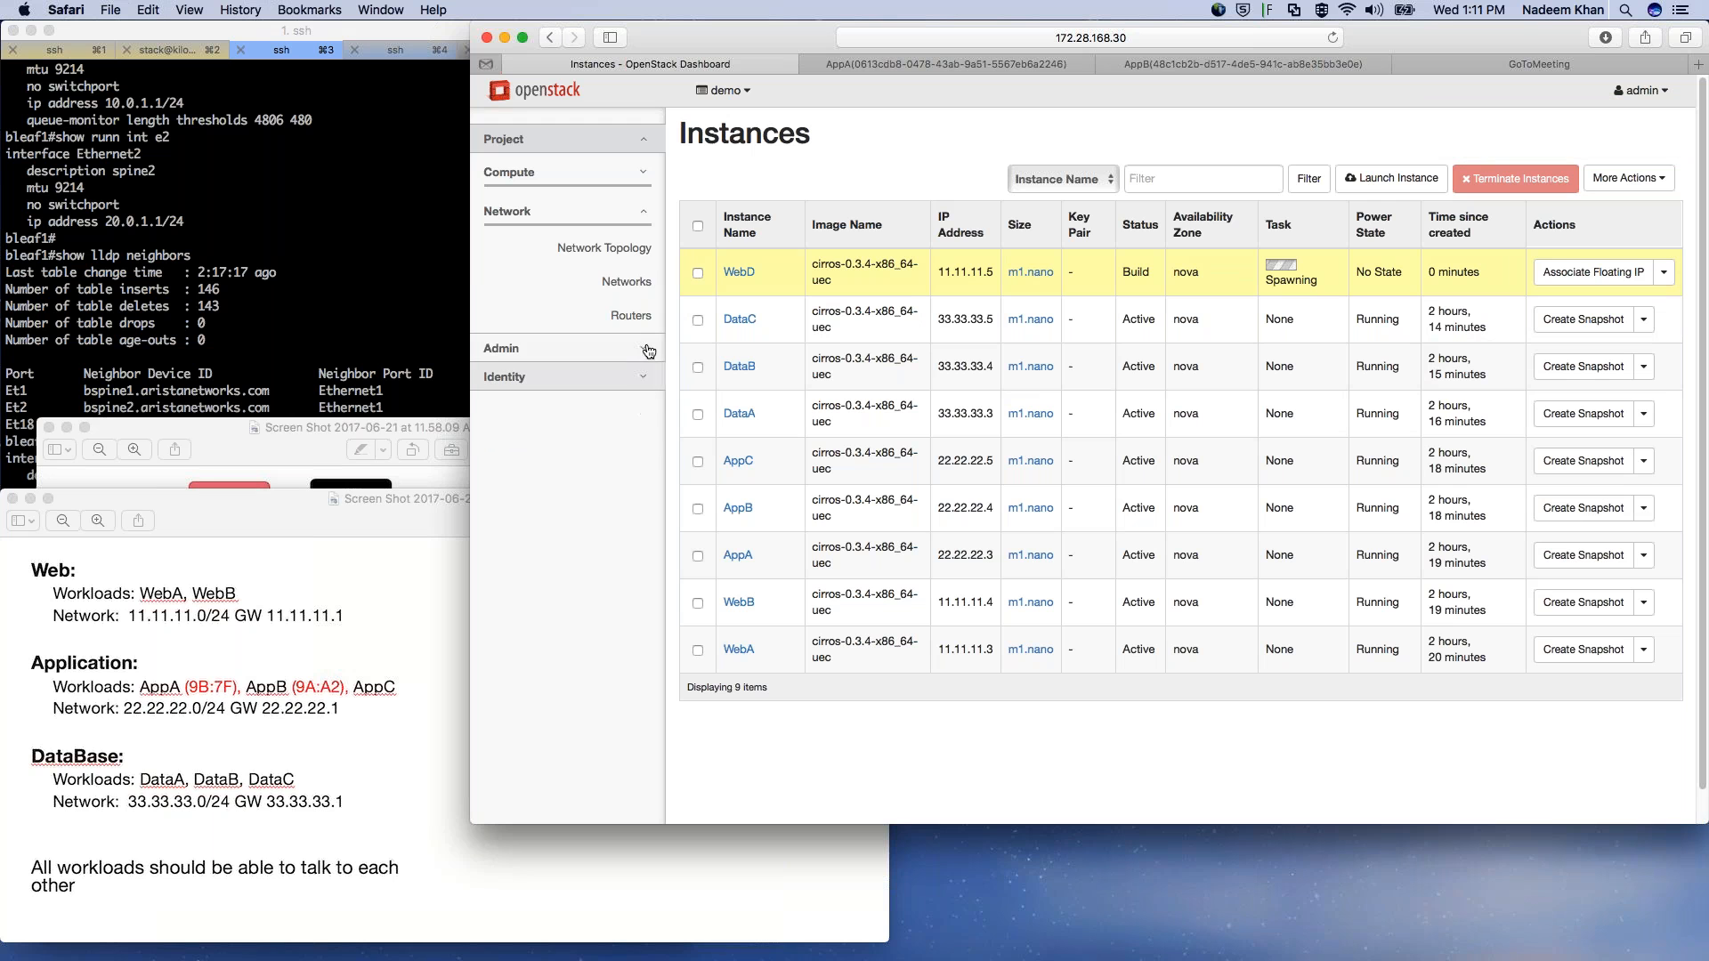
pyautogui.click(580, 262)
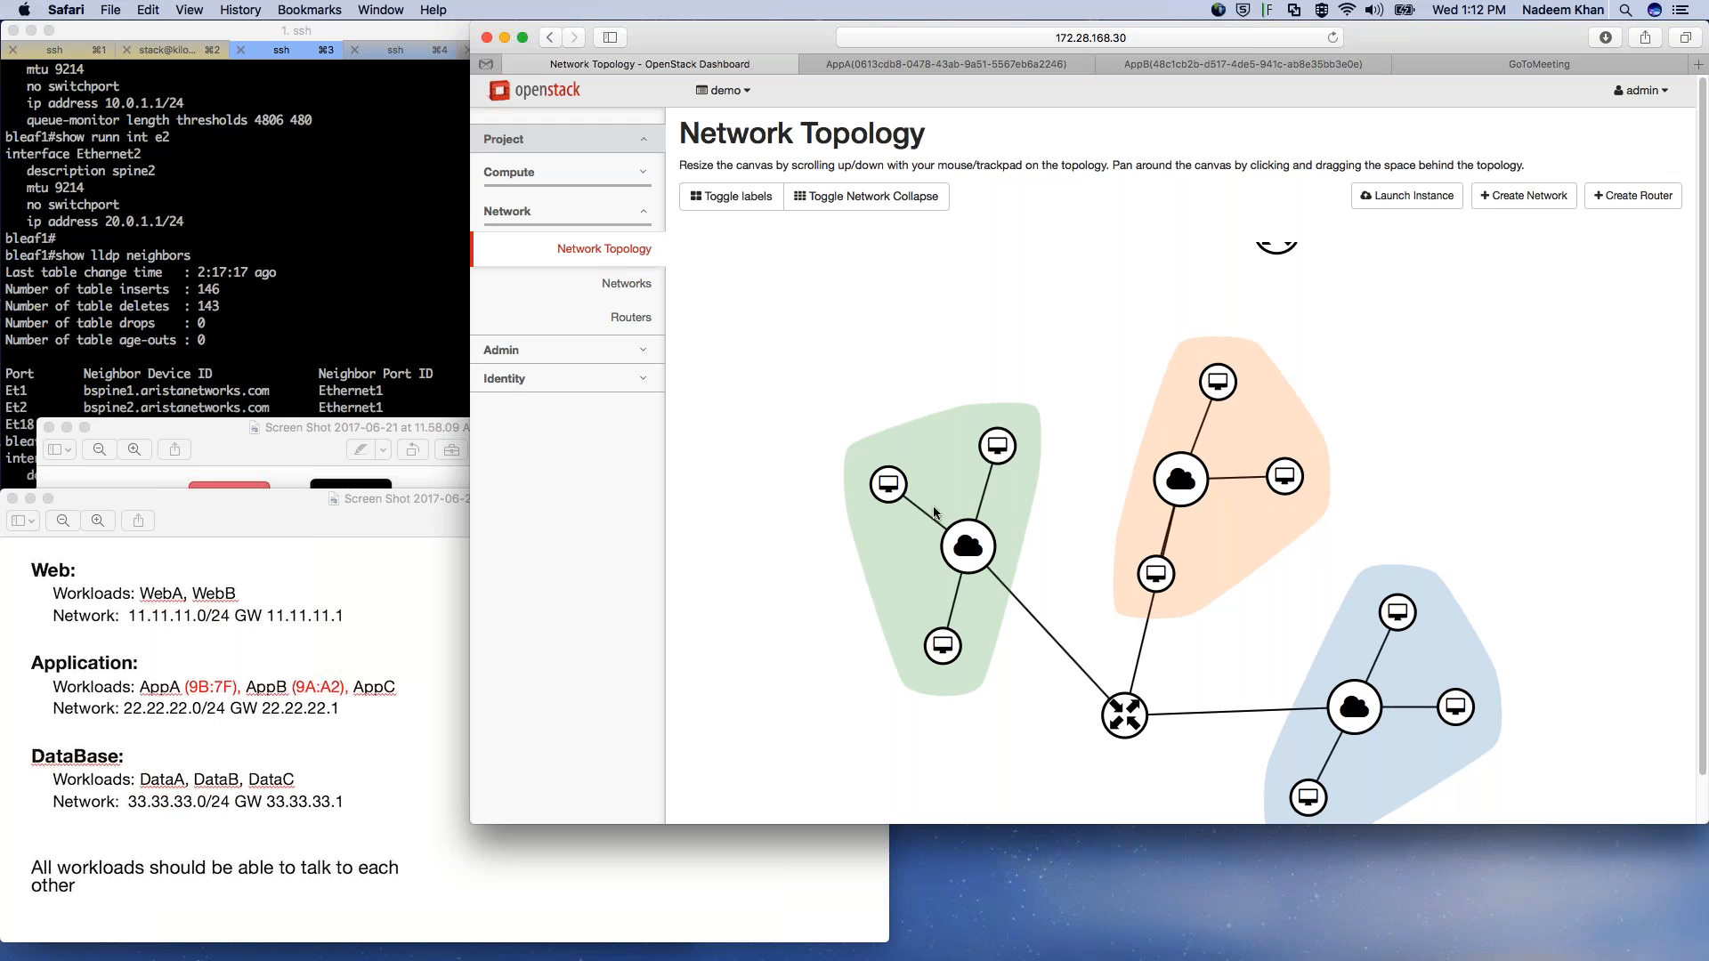
pyautogui.click(728, 205)
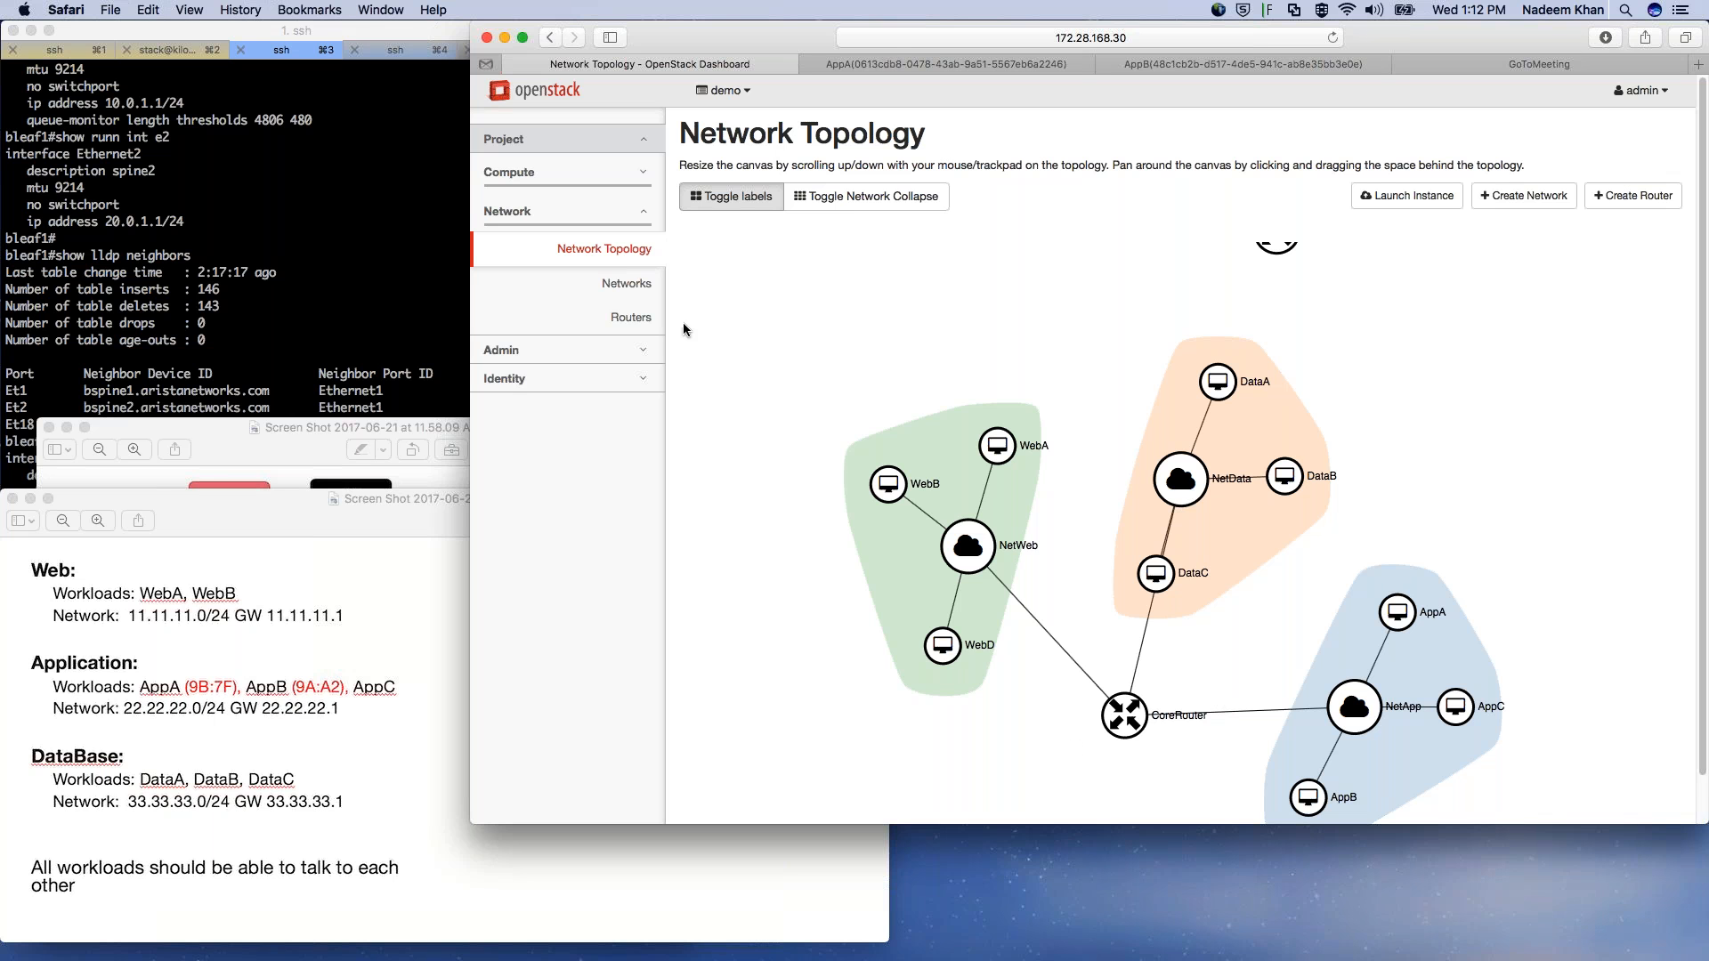
# Step: Open the interface list of the CoreRouter router
pyautogui.click(632, 320)
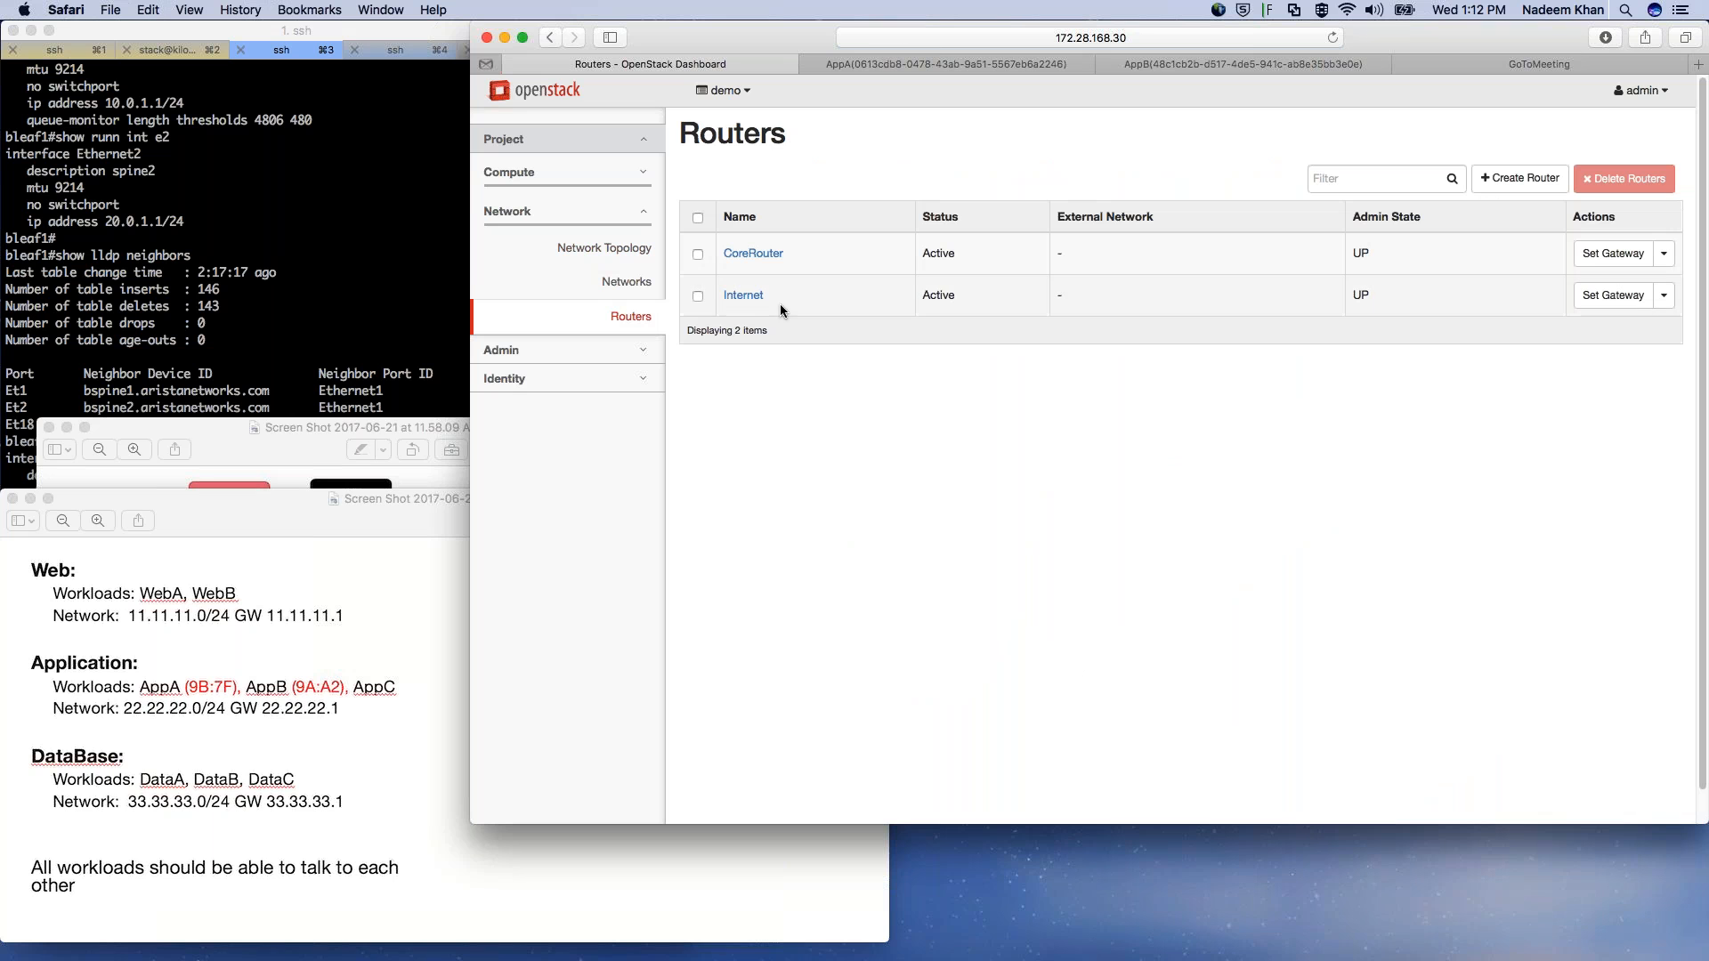
pyautogui.click(754, 256)
pyautogui.click(803, 213)
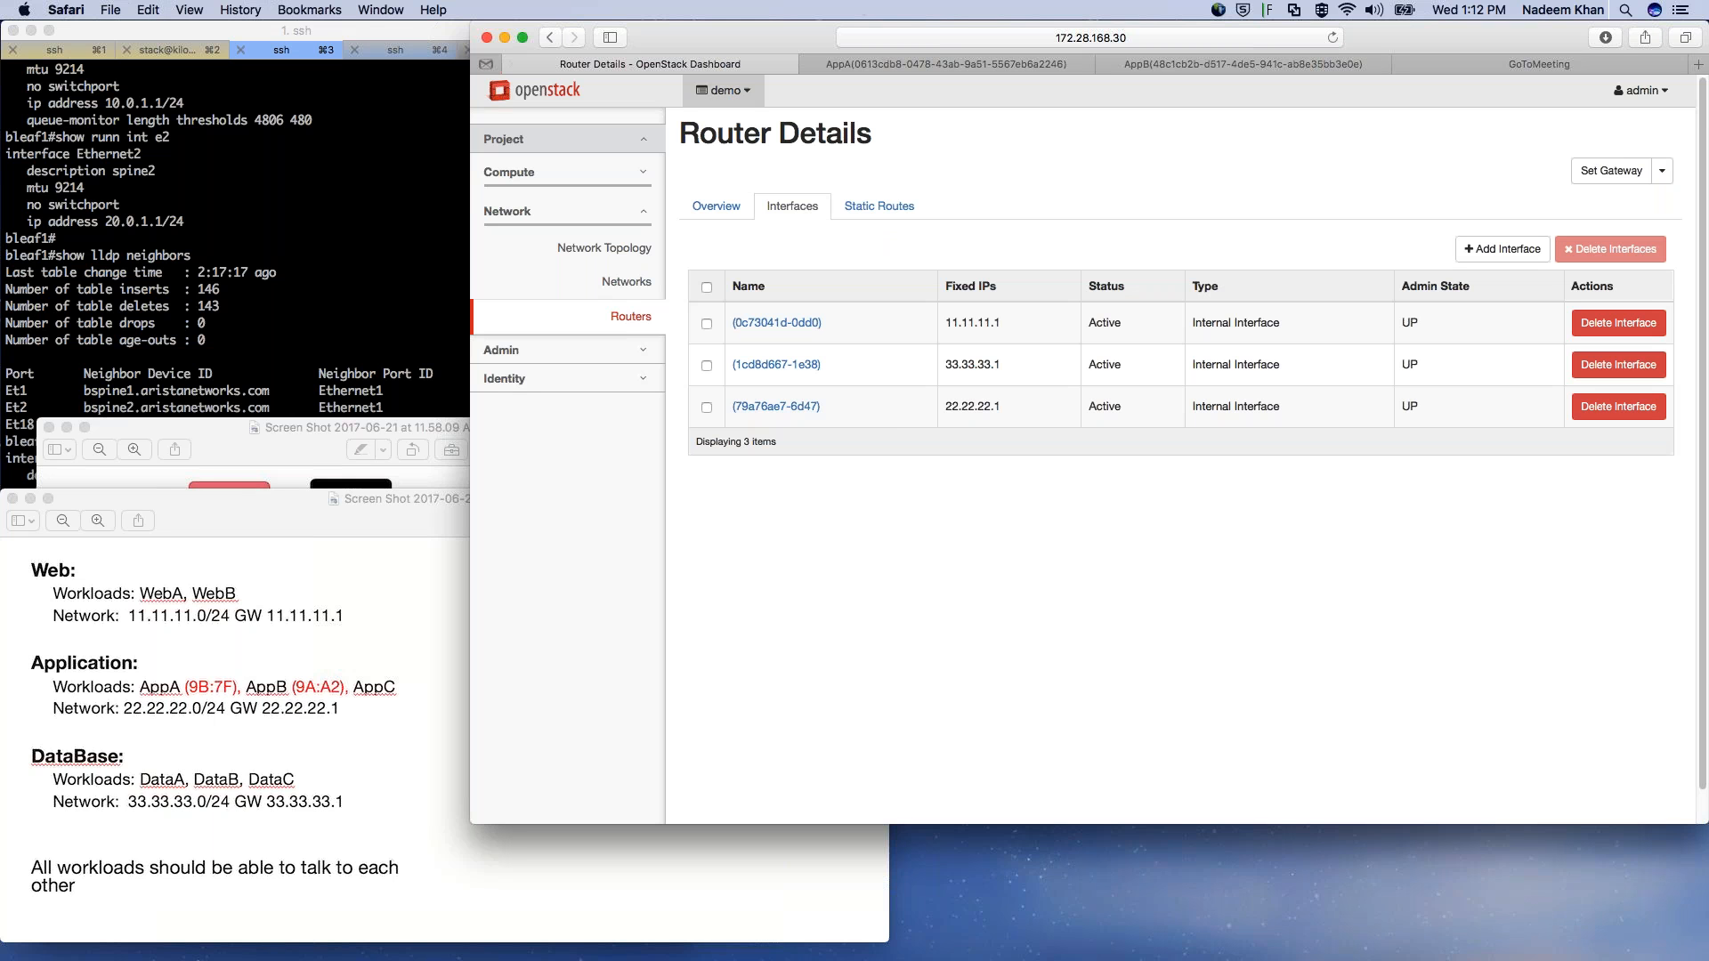
# Step: Switch to Preview, move the workload plan clear of the fabric diagram and bring the diagram to the front
pyautogui.click(250, 191)
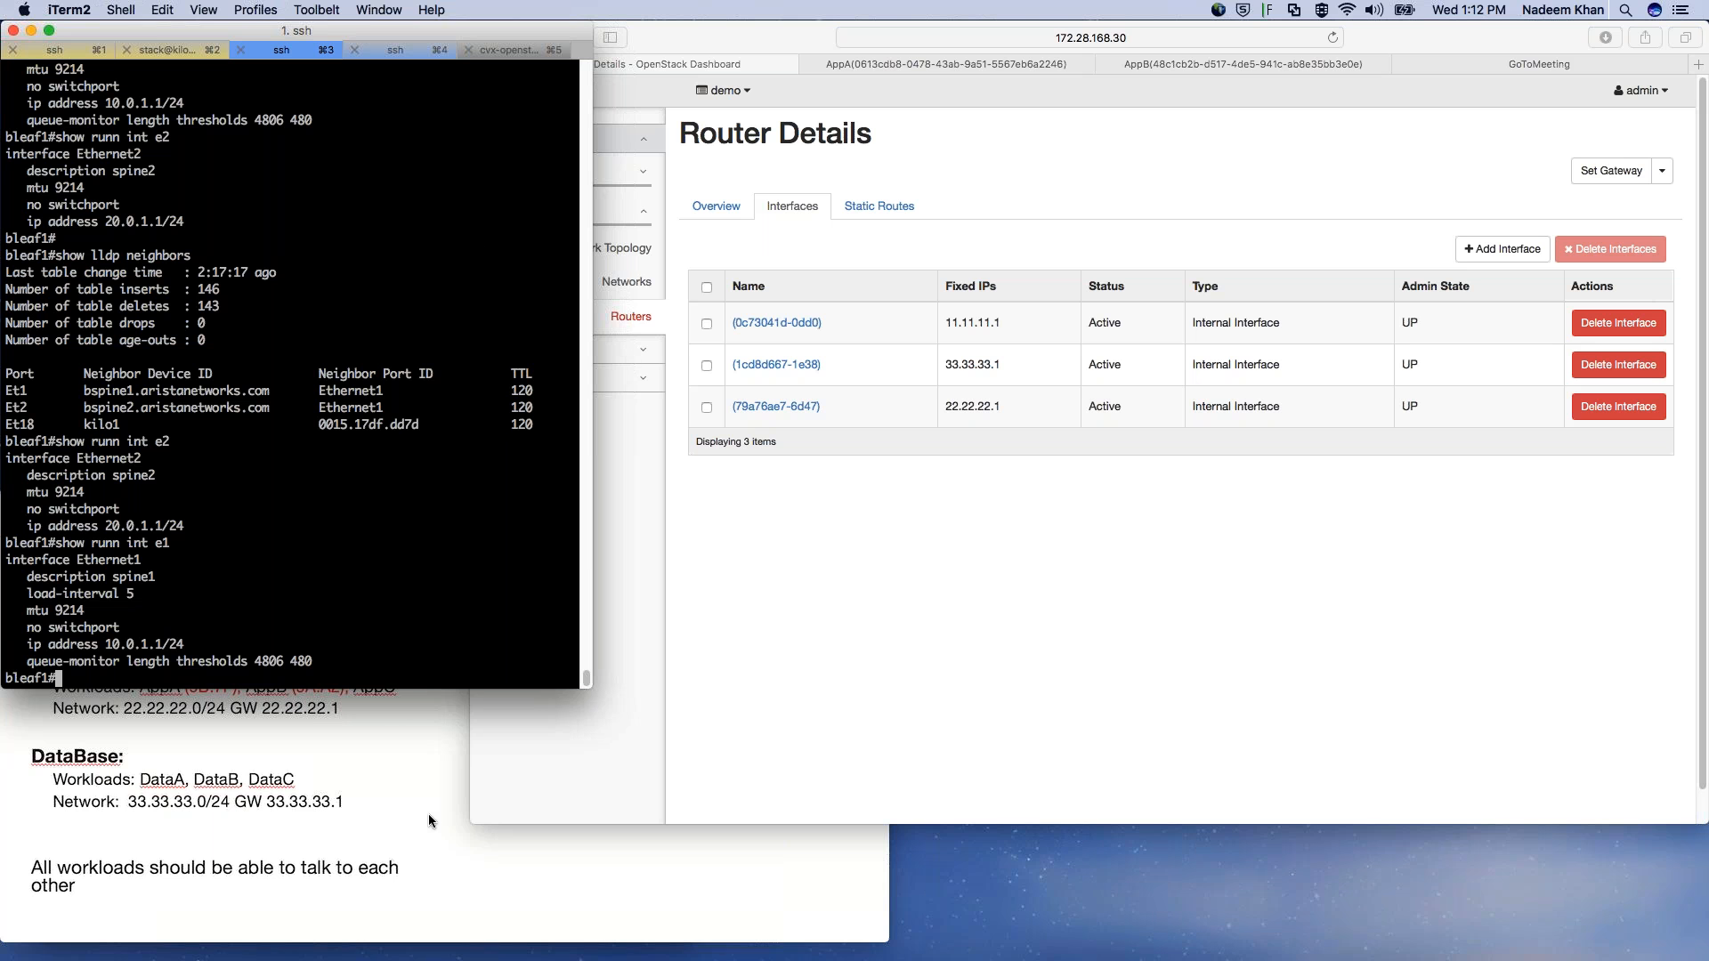
pyautogui.click(835, 885)
pyautogui.moveTo(289, 522); pyautogui.dragTo(905, 499)
pyautogui.click(337, 731)
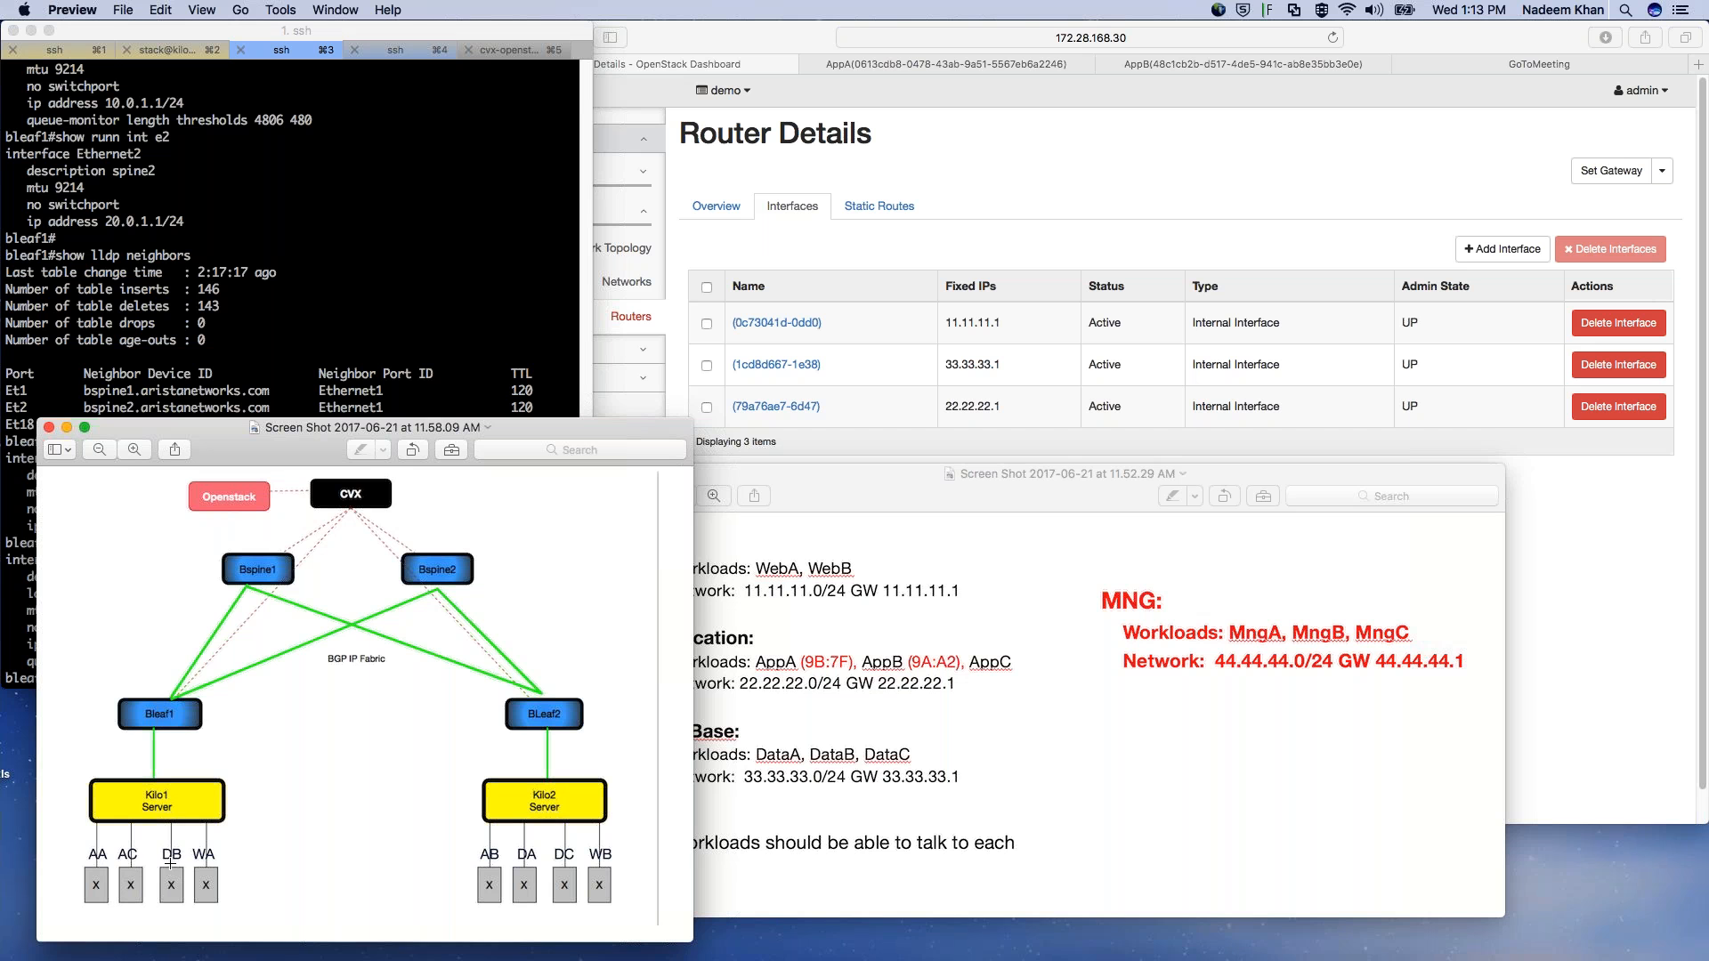
# Step: In iTerm2's cvx-openstack-eos session, list the show openstack options and run show openstack vms
pyautogui.click(389, 224)
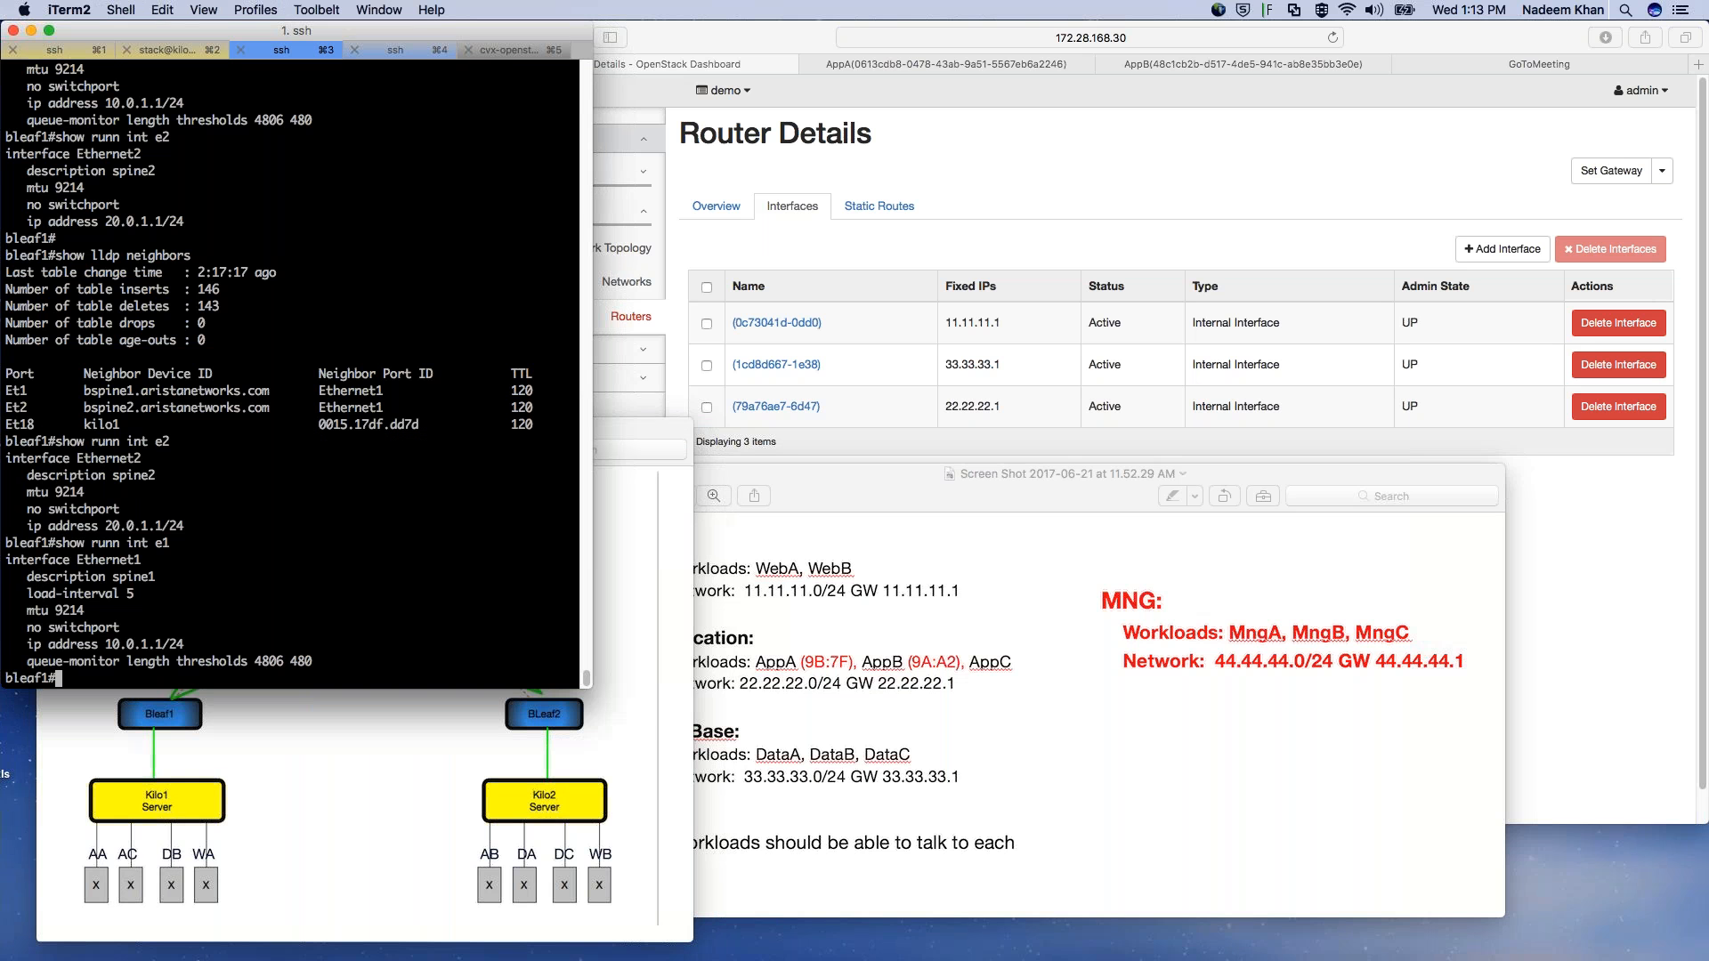
pyautogui.click(505, 51)
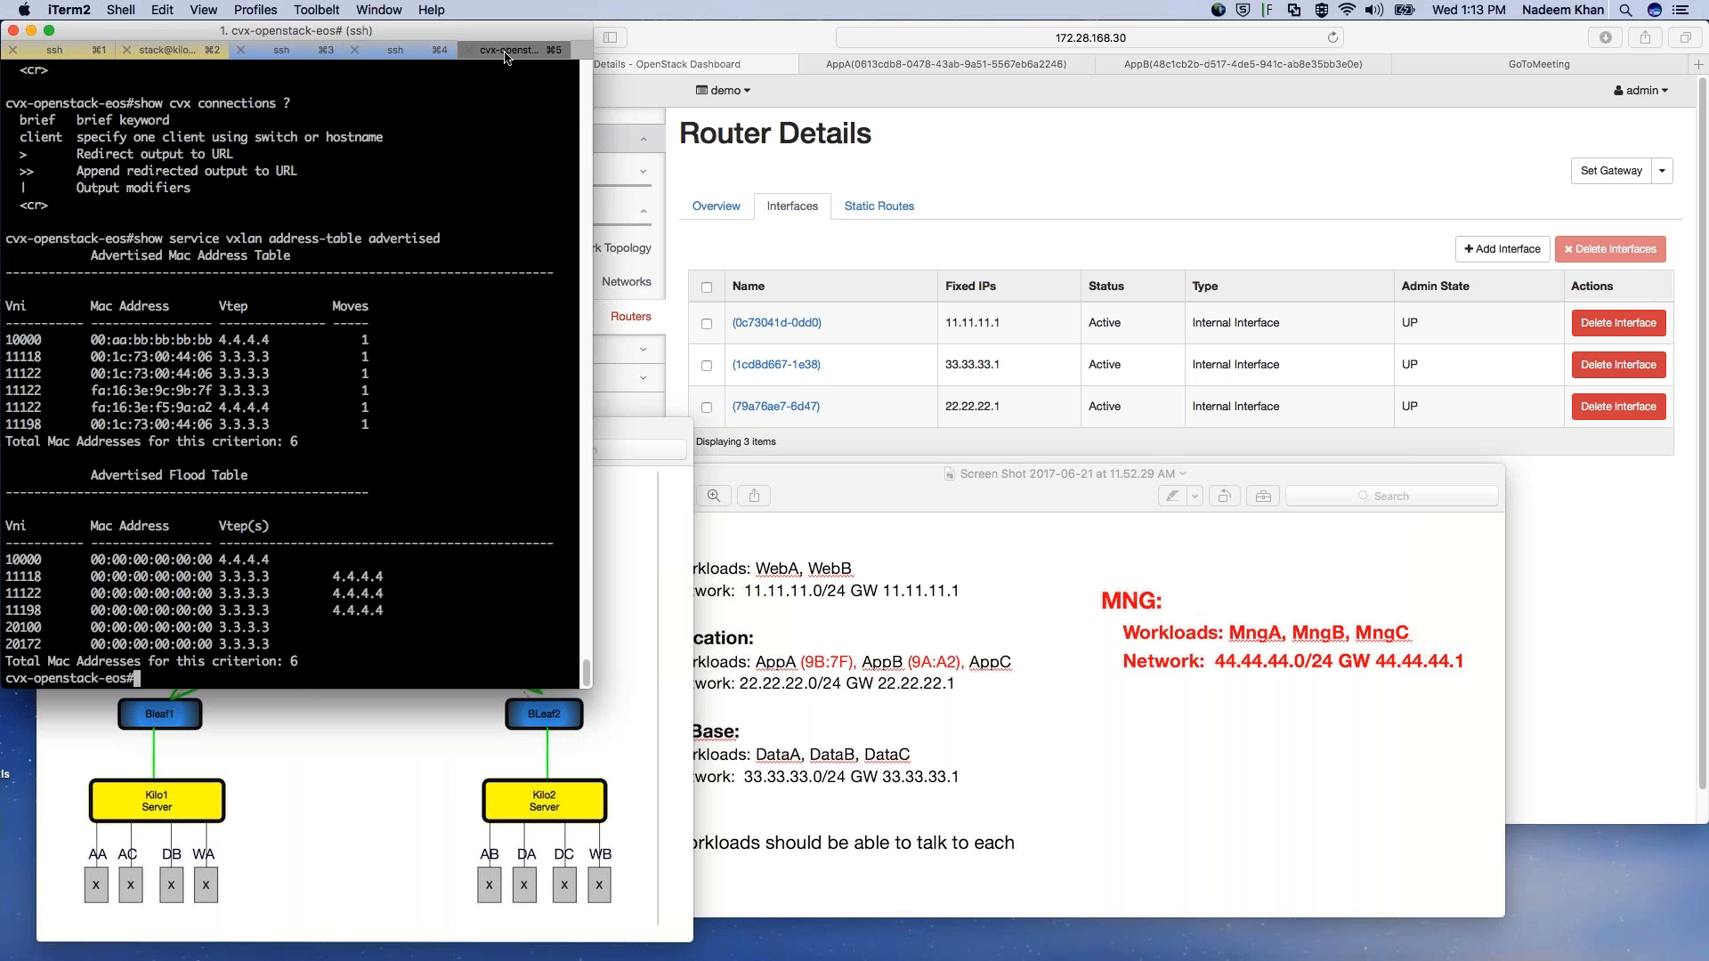
pyautogui.press('Return')
pyautogui.press('Return')
pyautogui.press('Return')
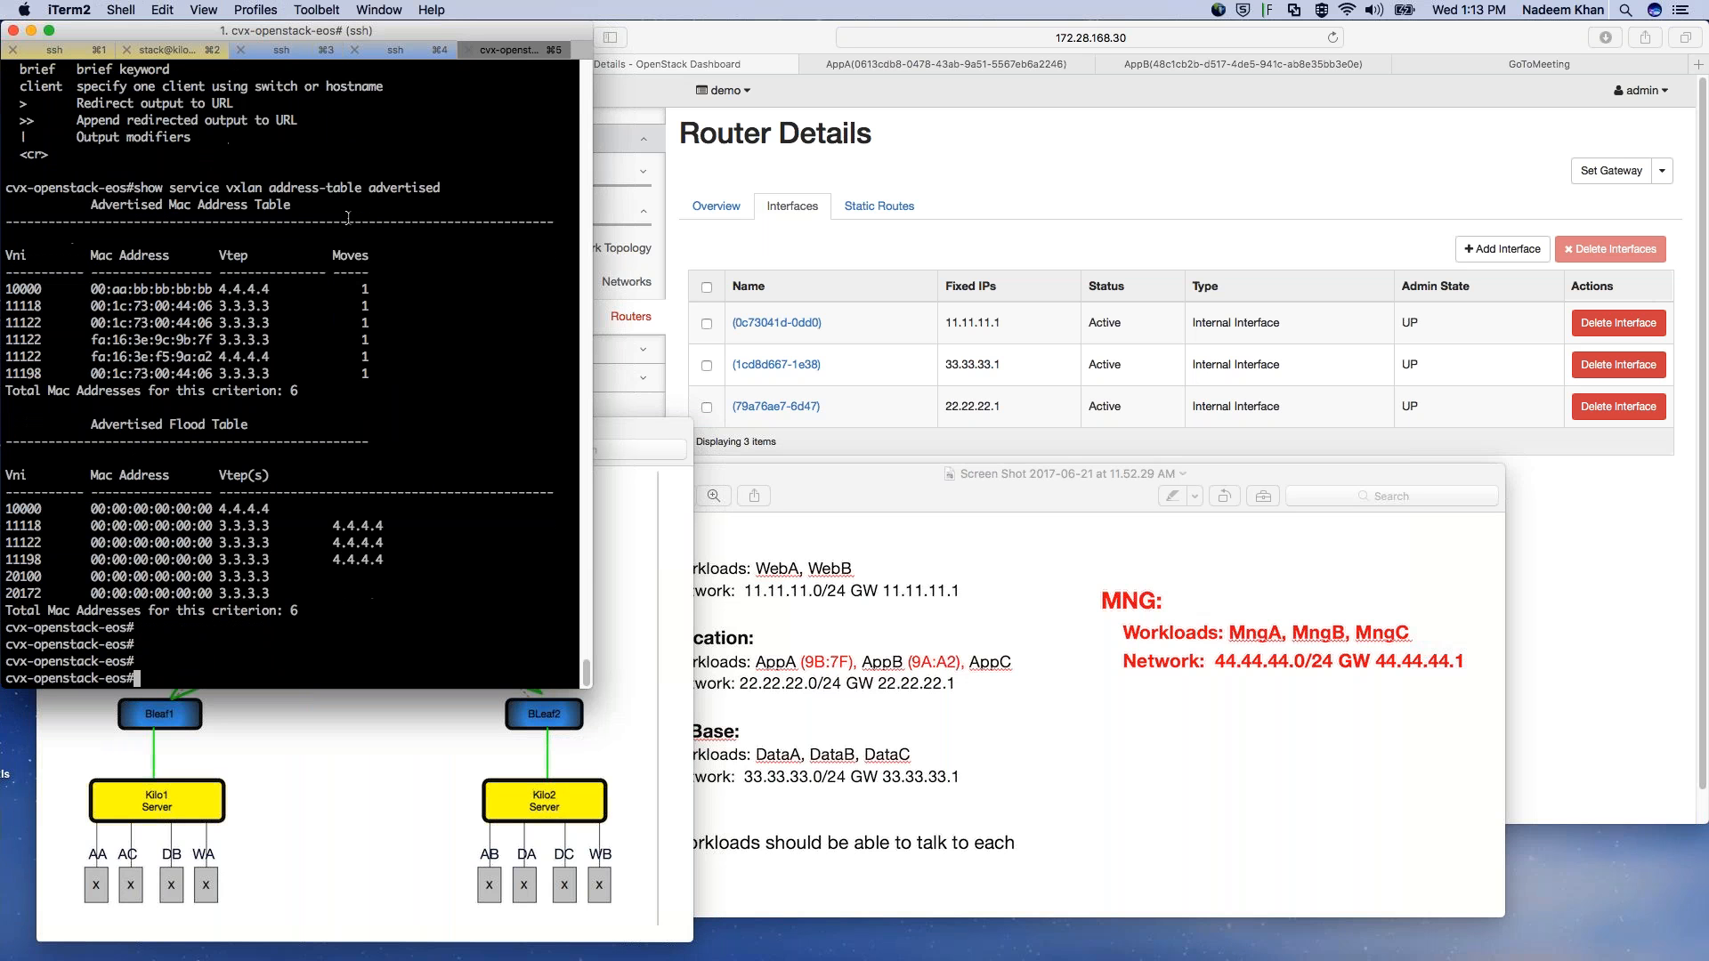
pyautogui.write('show open')
pyautogui.press('Tab')
pyautogui.write('?')
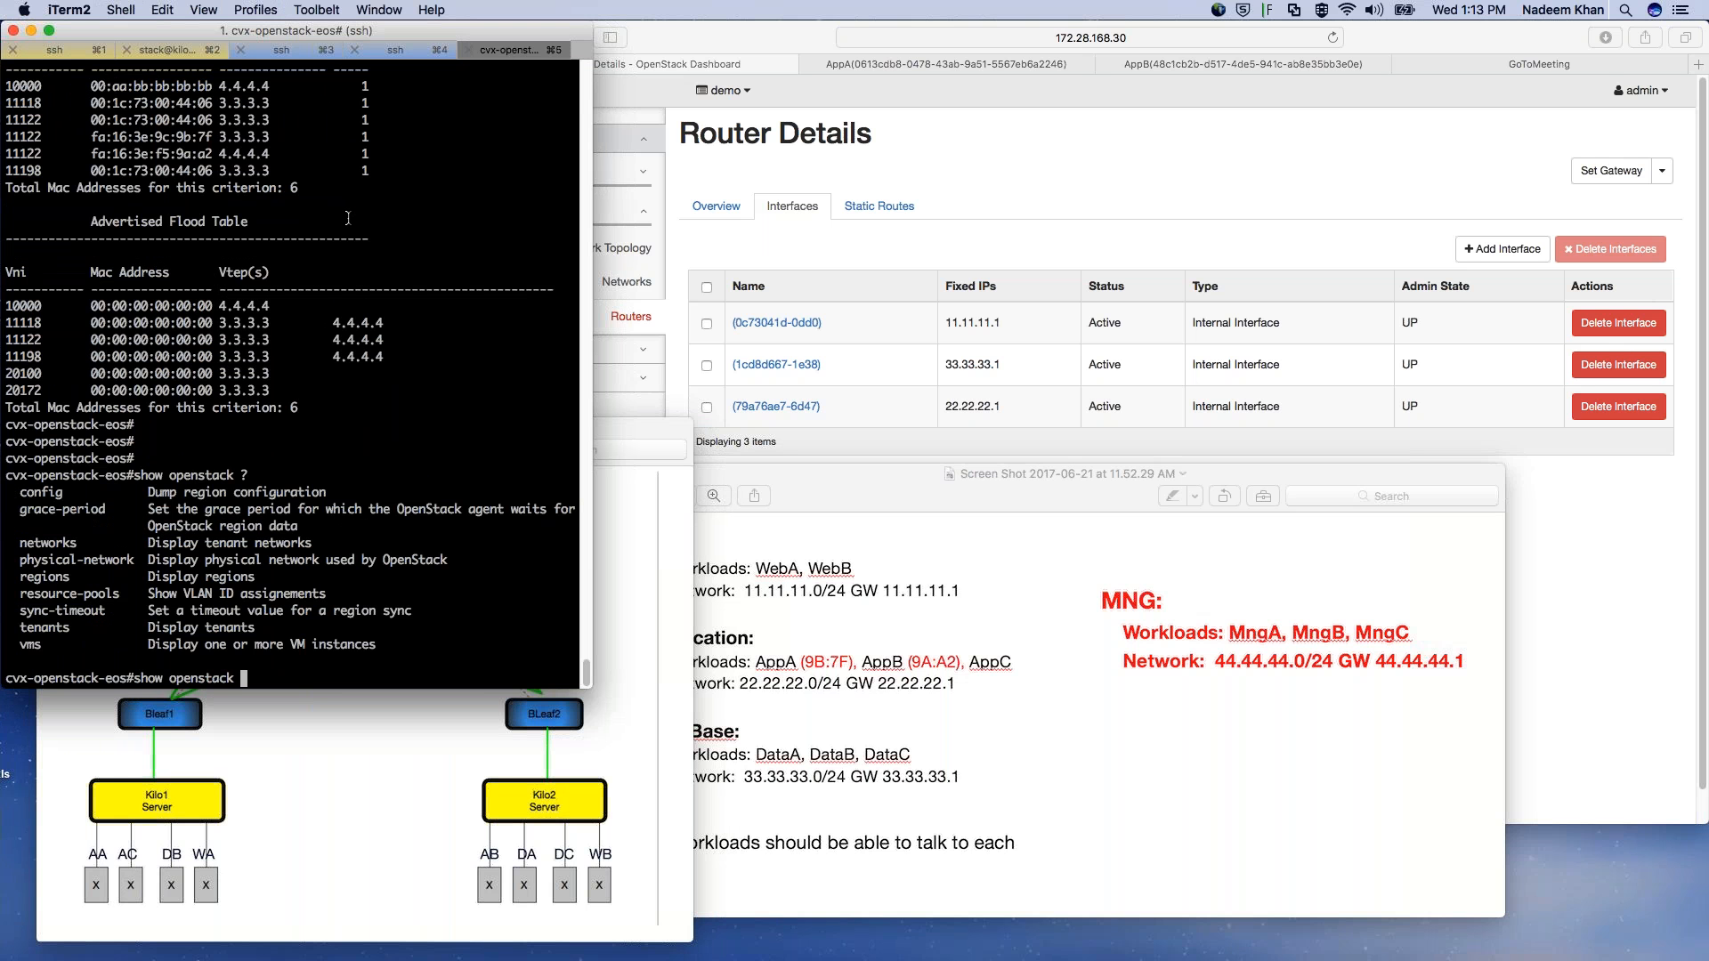
pyautogui.write('vms')
pyautogui.press('Return')
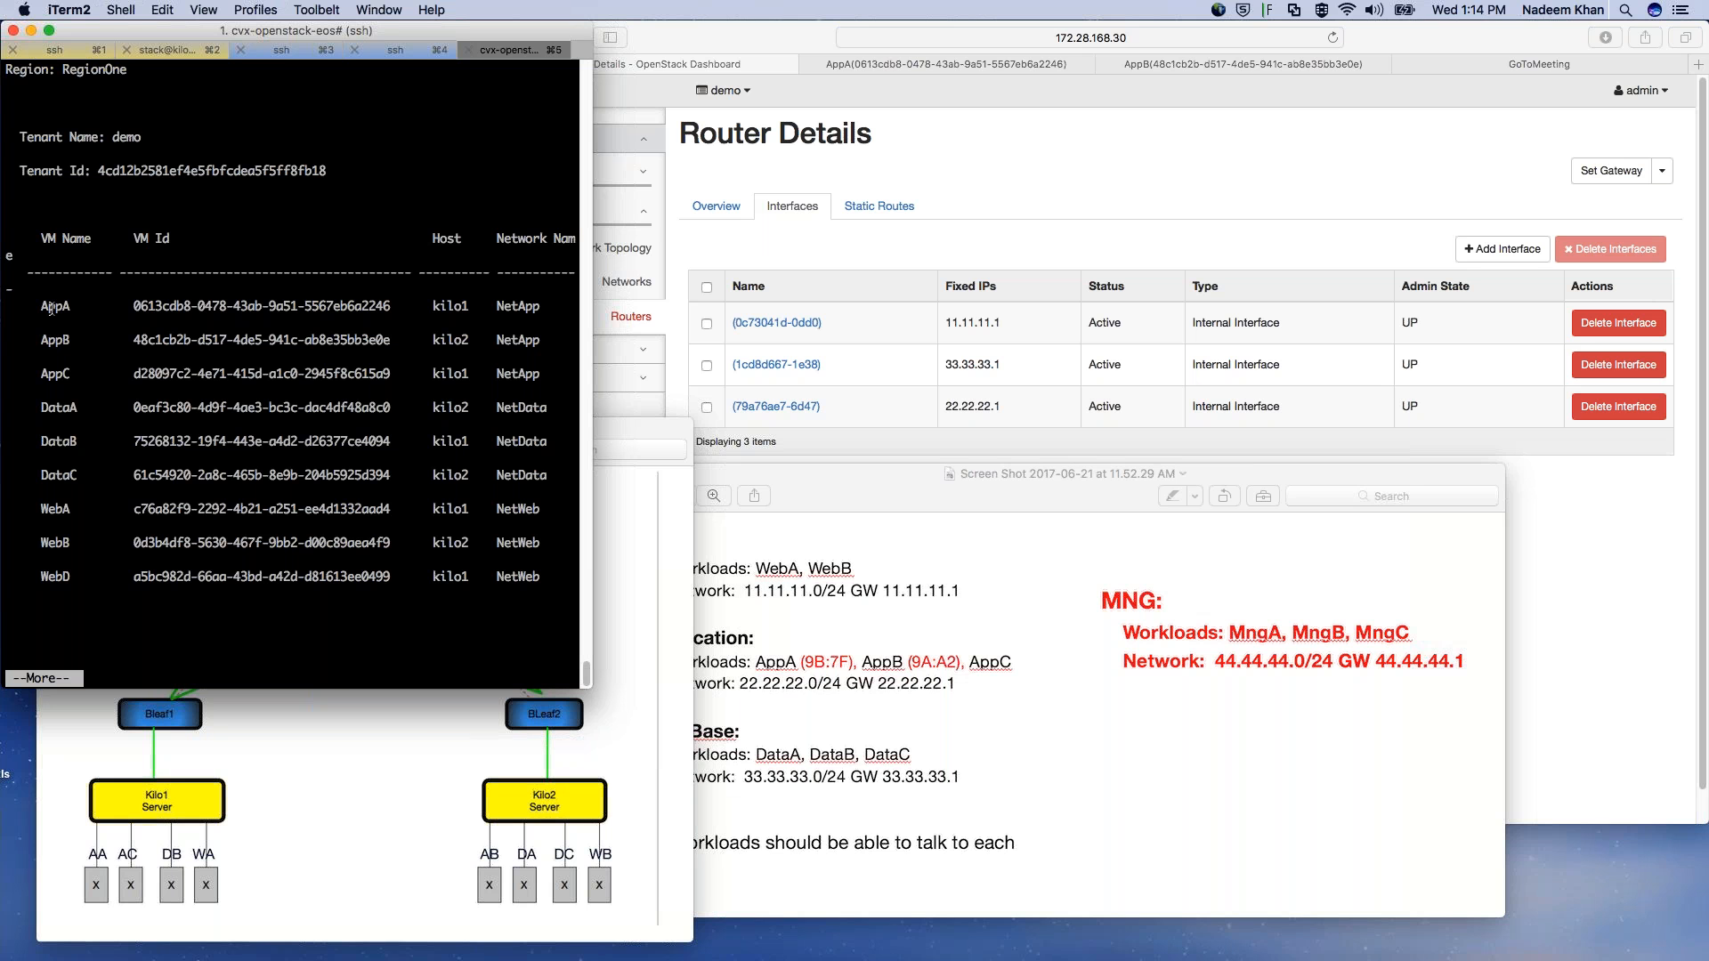
# Step: Bring the workload plan image back over the fabric diagram, with the dashboard's router details beside it
pyautogui.click(1193, 171)
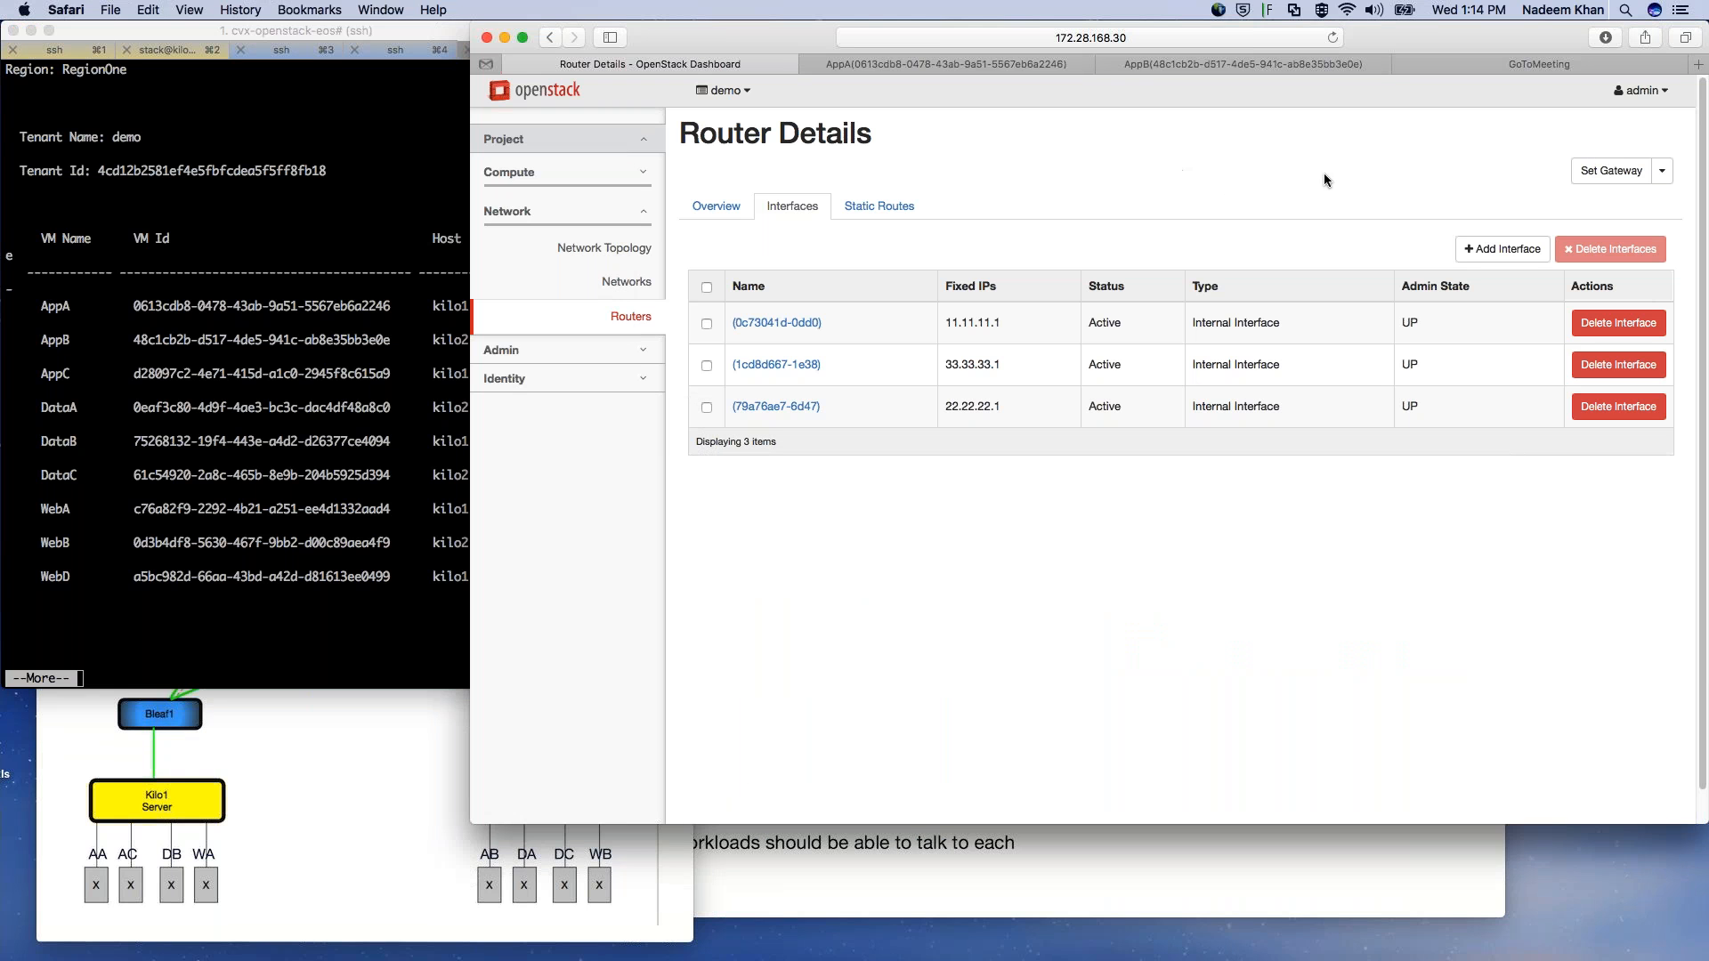
pyautogui.click(786, 890)
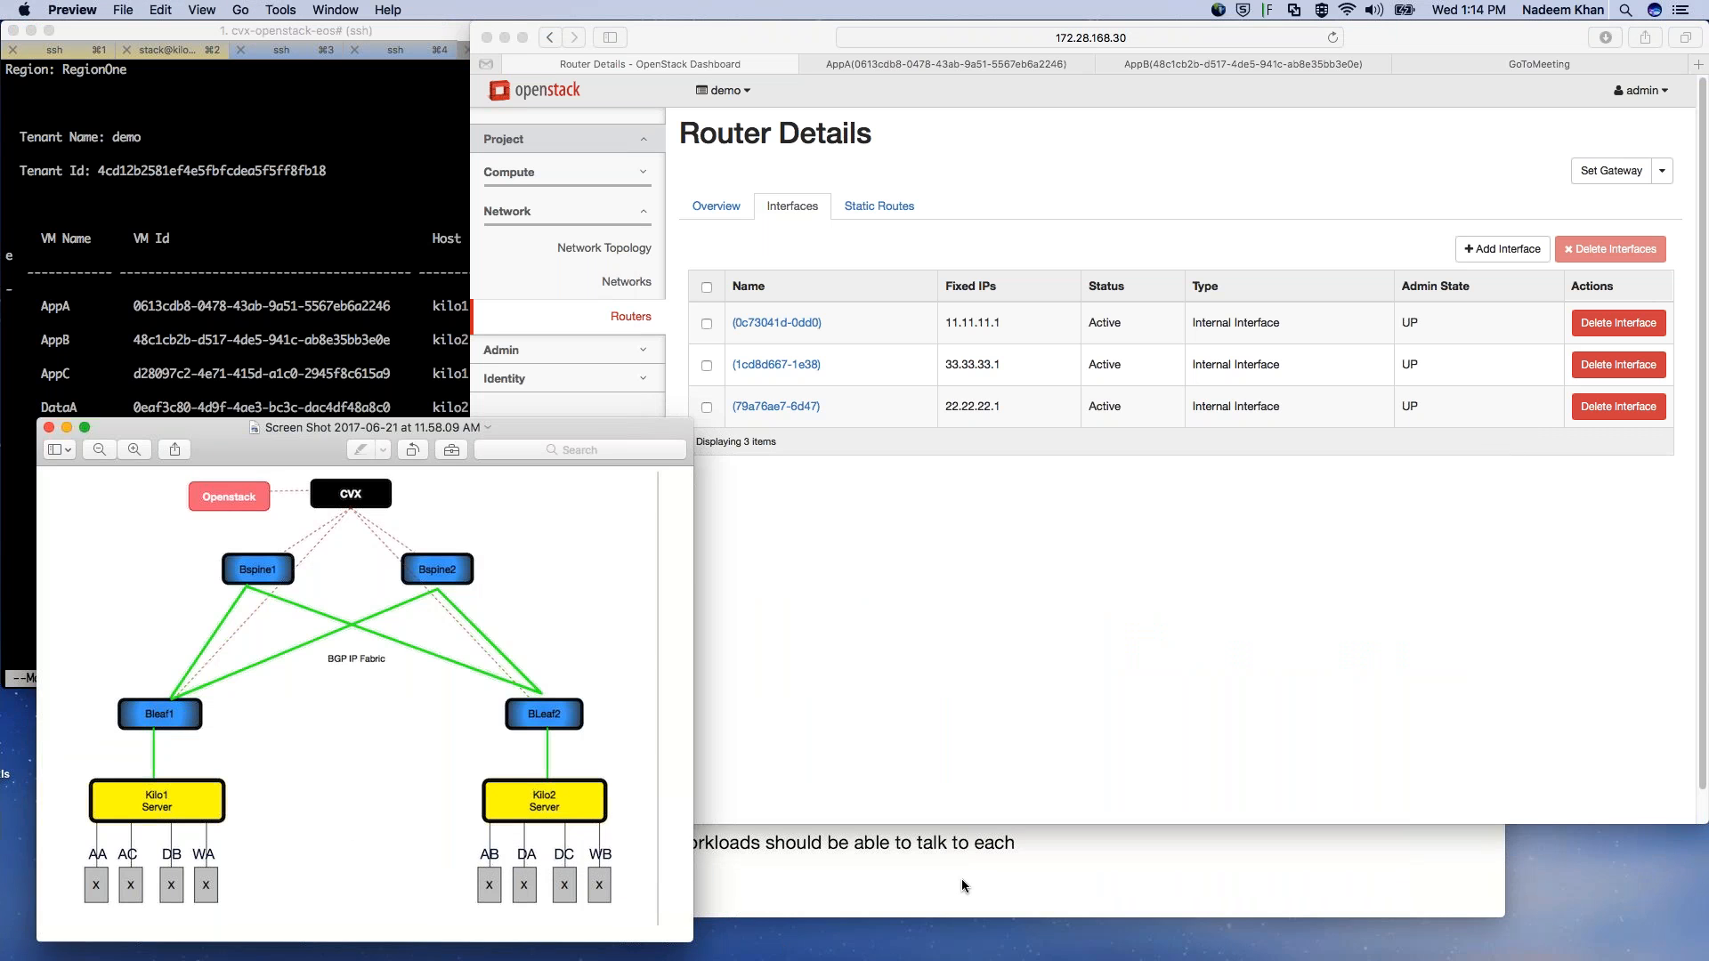
pyautogui.moveTo(1354, 479); pyautogui.dragTo(739, 500)
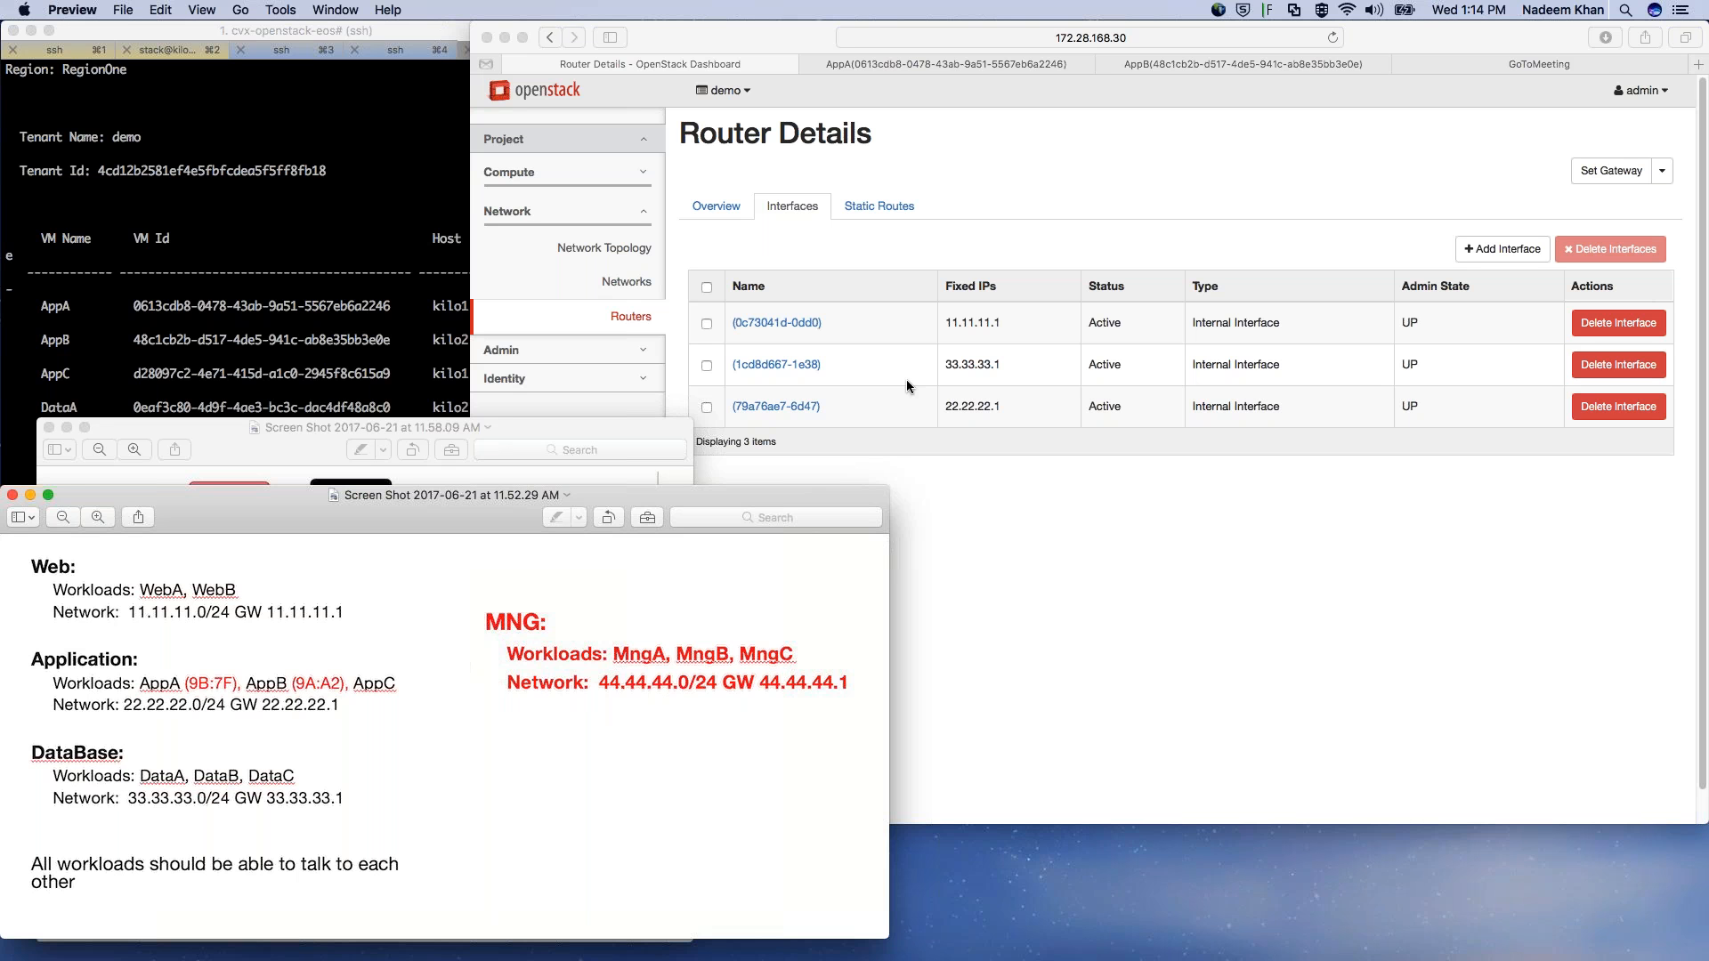
# Step: Open the project's network list in the OpenStack dashboard and start creating a network named NetMNG
pyautogui.click(1177, 112)
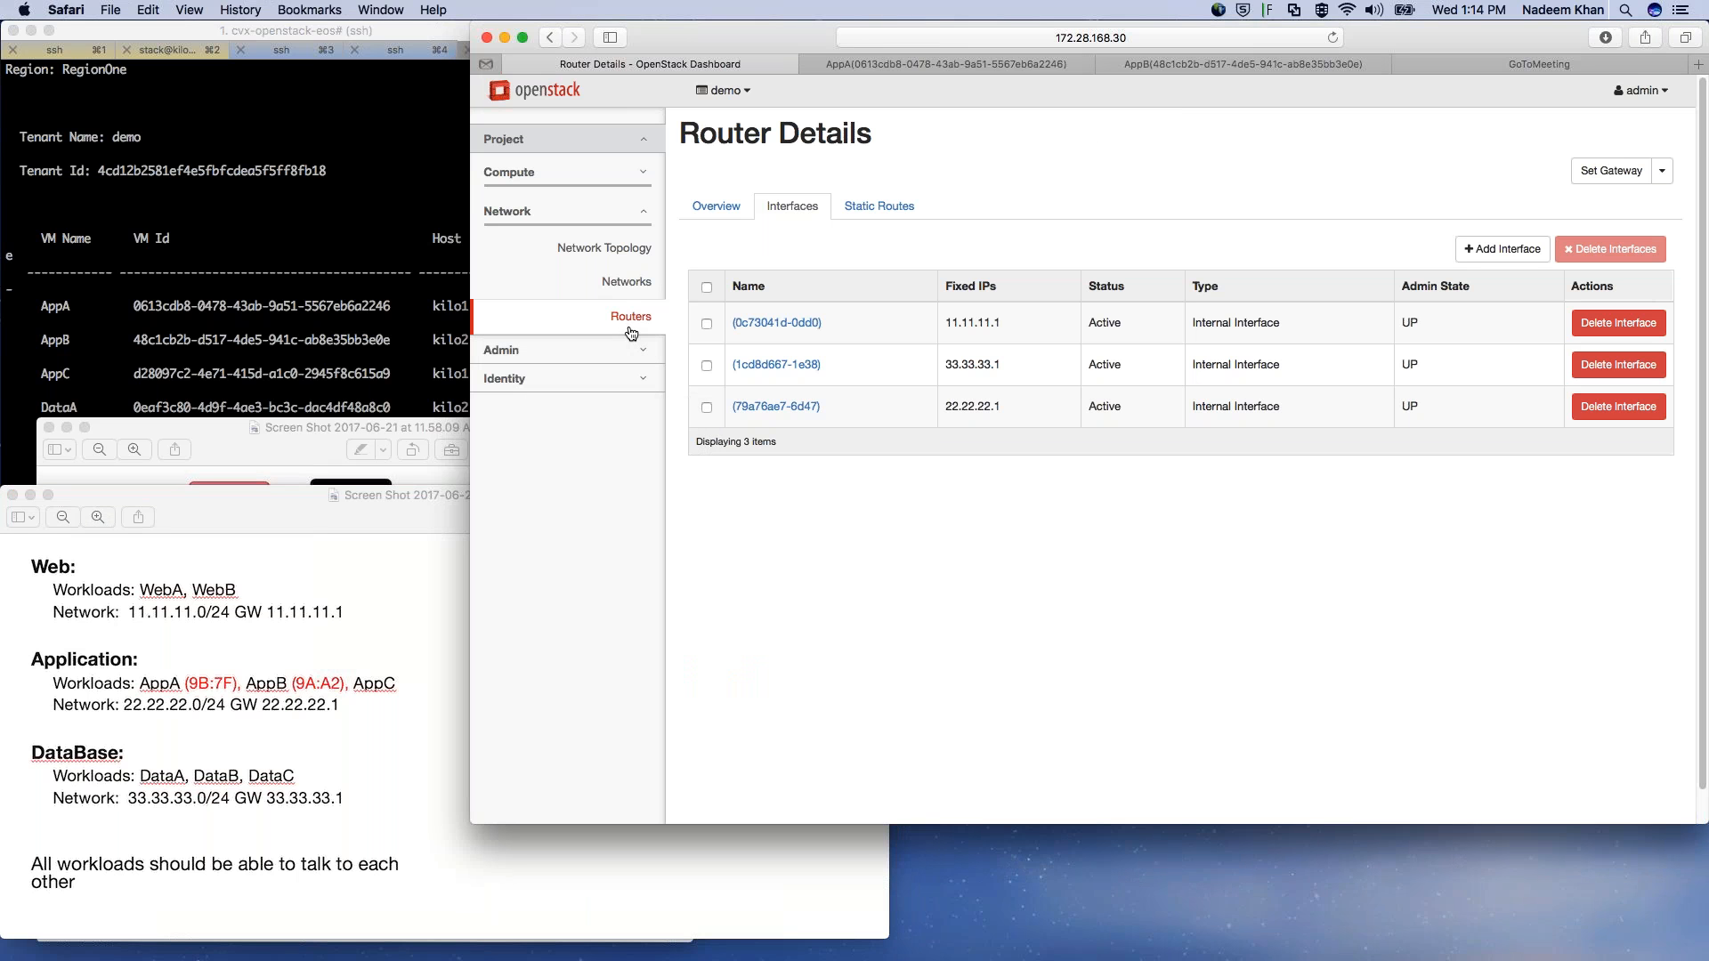
pyautogui.click(633, 283)
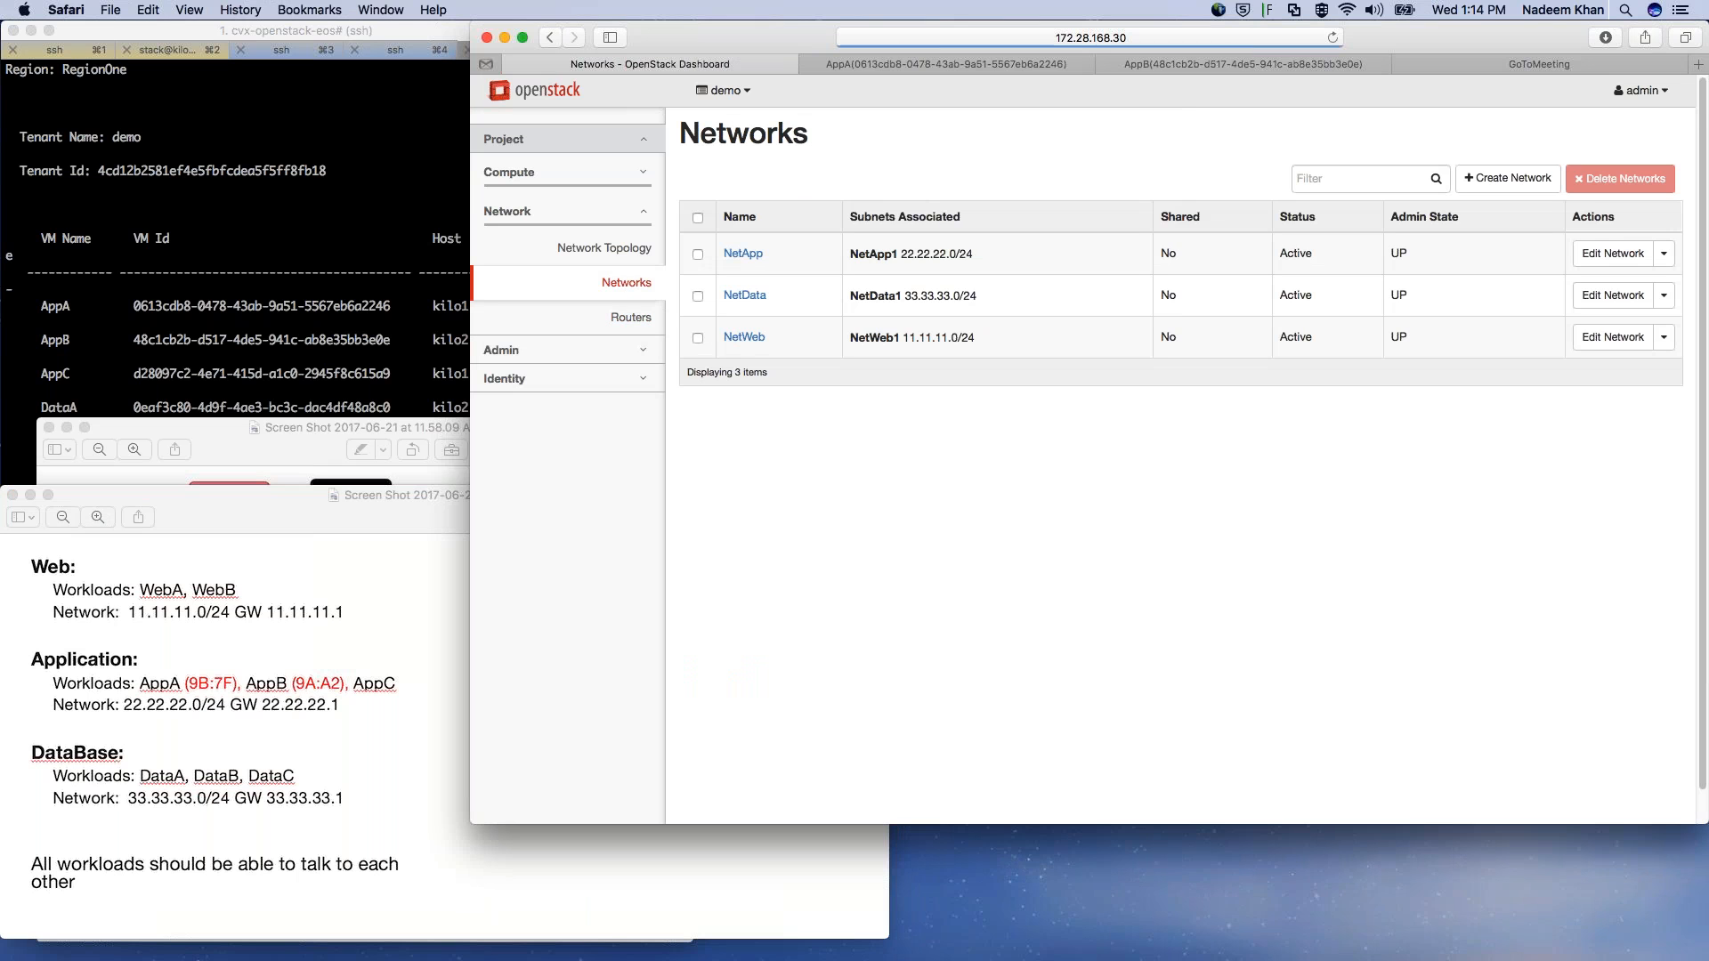
pyautogui.click(618, 885)
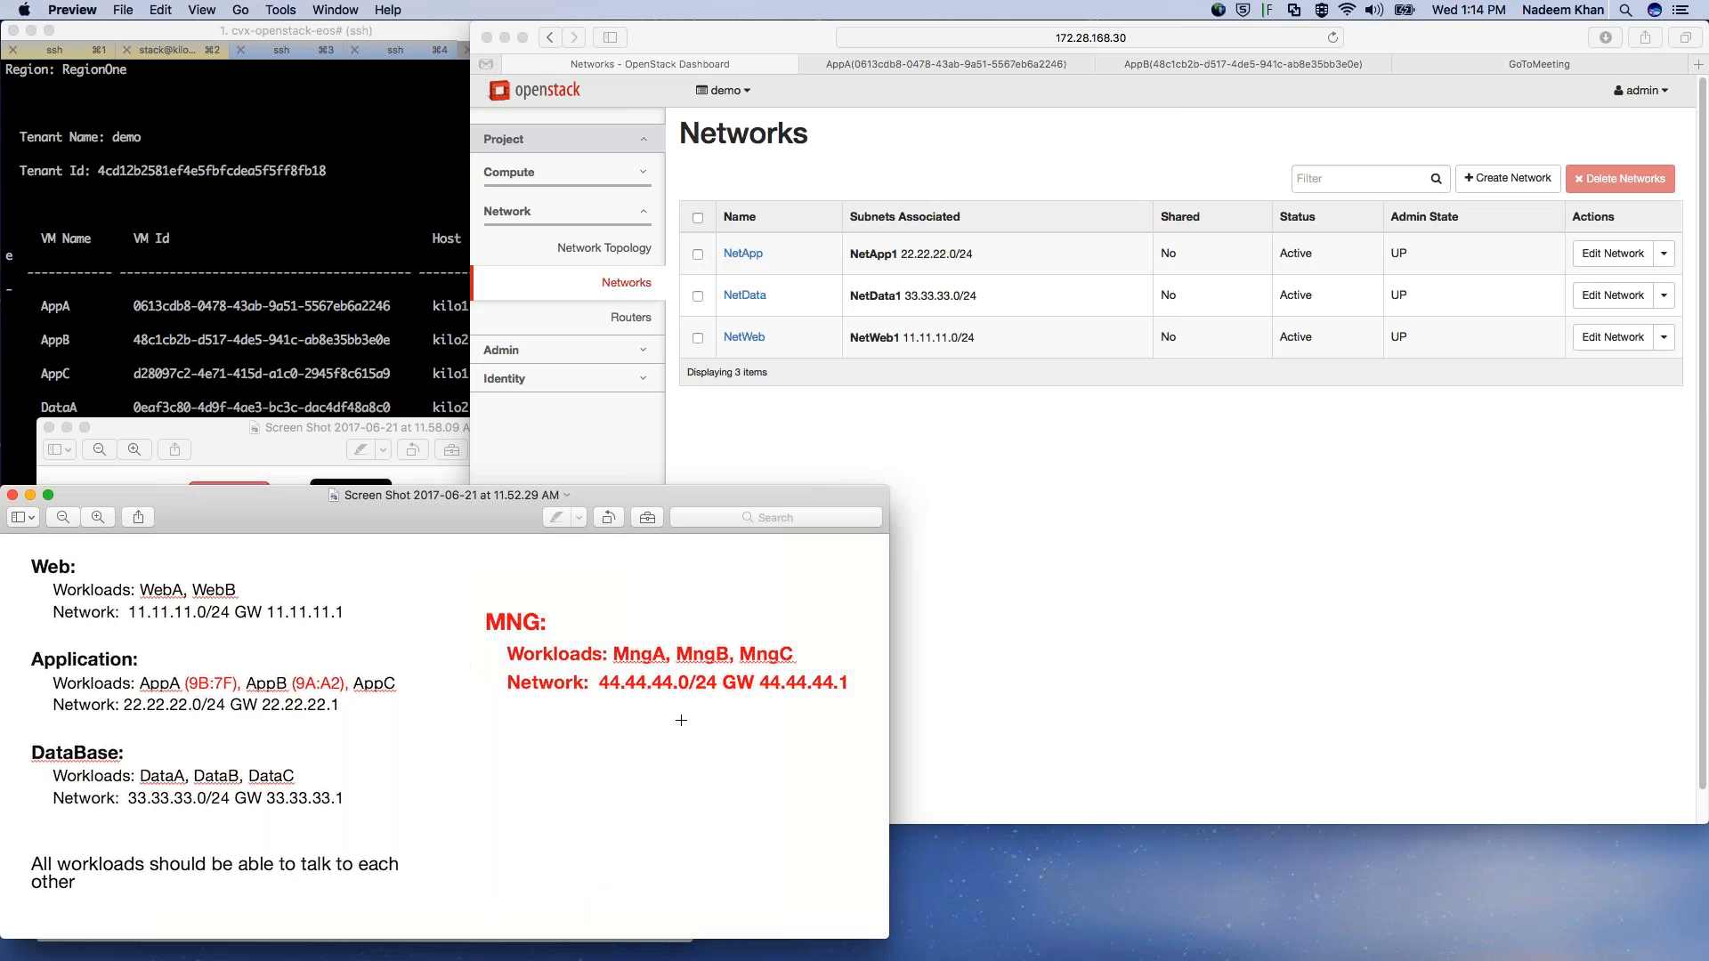
pyautogui.click(1077, 628)
pyautogui.click(1501, 179)
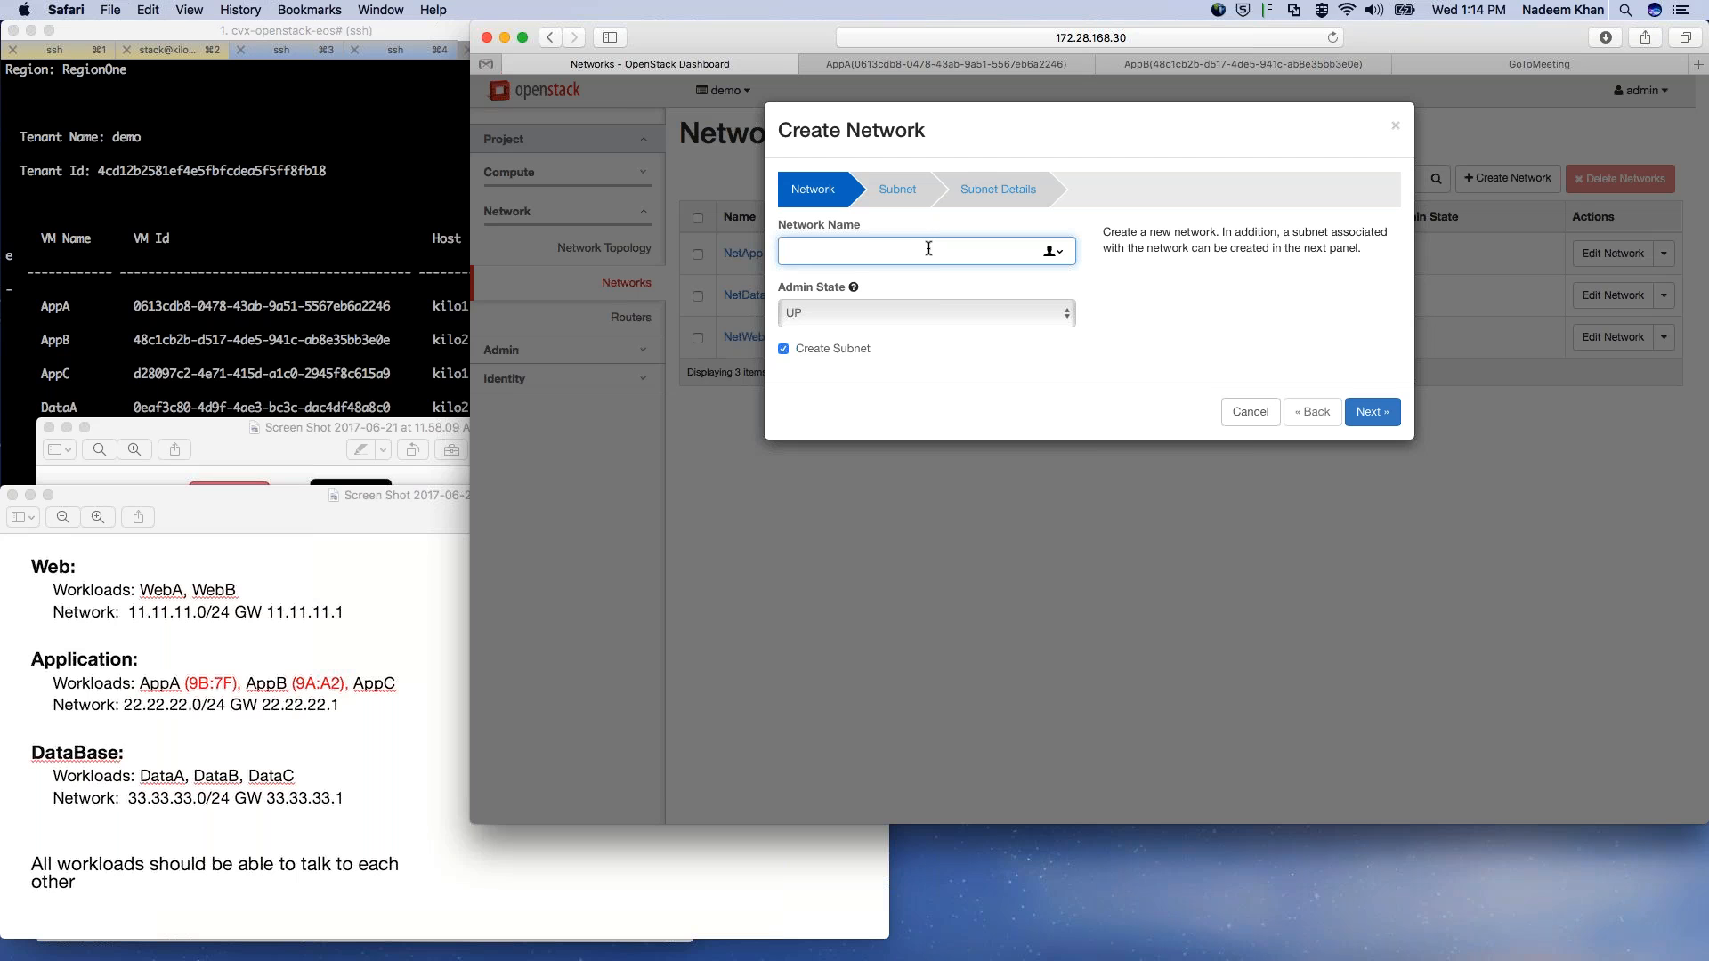
pyautogui.write('NetMNG')
# Step: Switch to iTerm2, leave the paged VM listing and run show openstack networks in the cvx-openstack-eos session
pyautogui.click(287, 219)
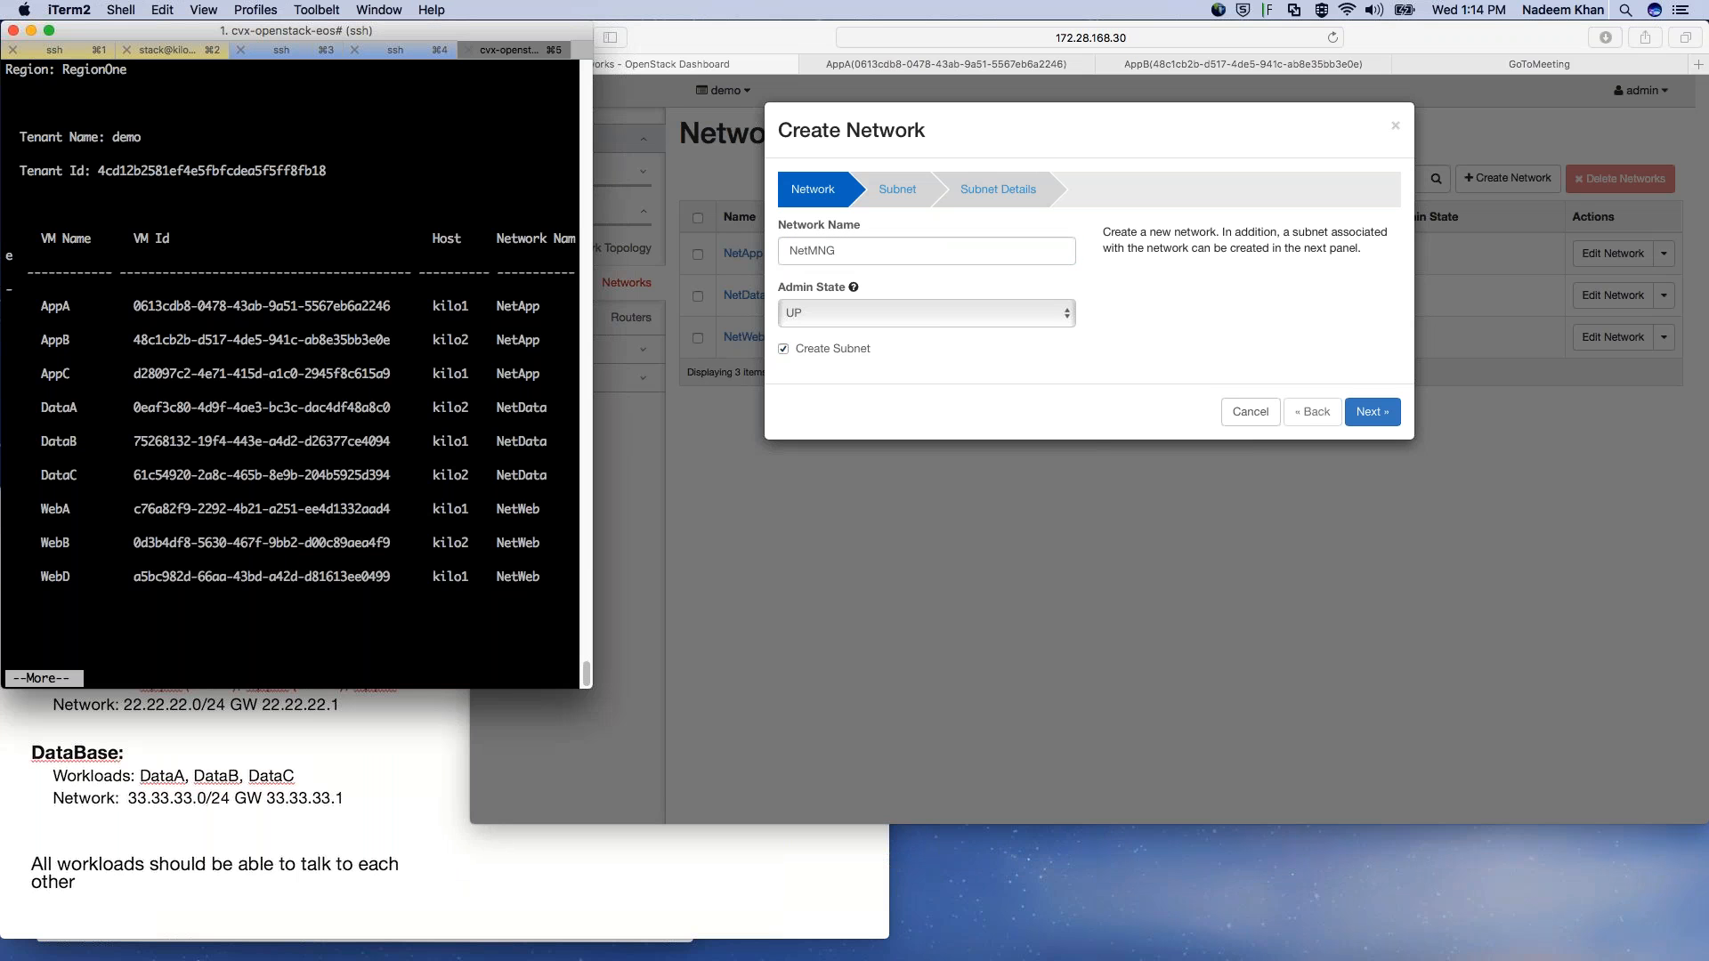
pyautogui.press('space')
pyautogui.press('Return')
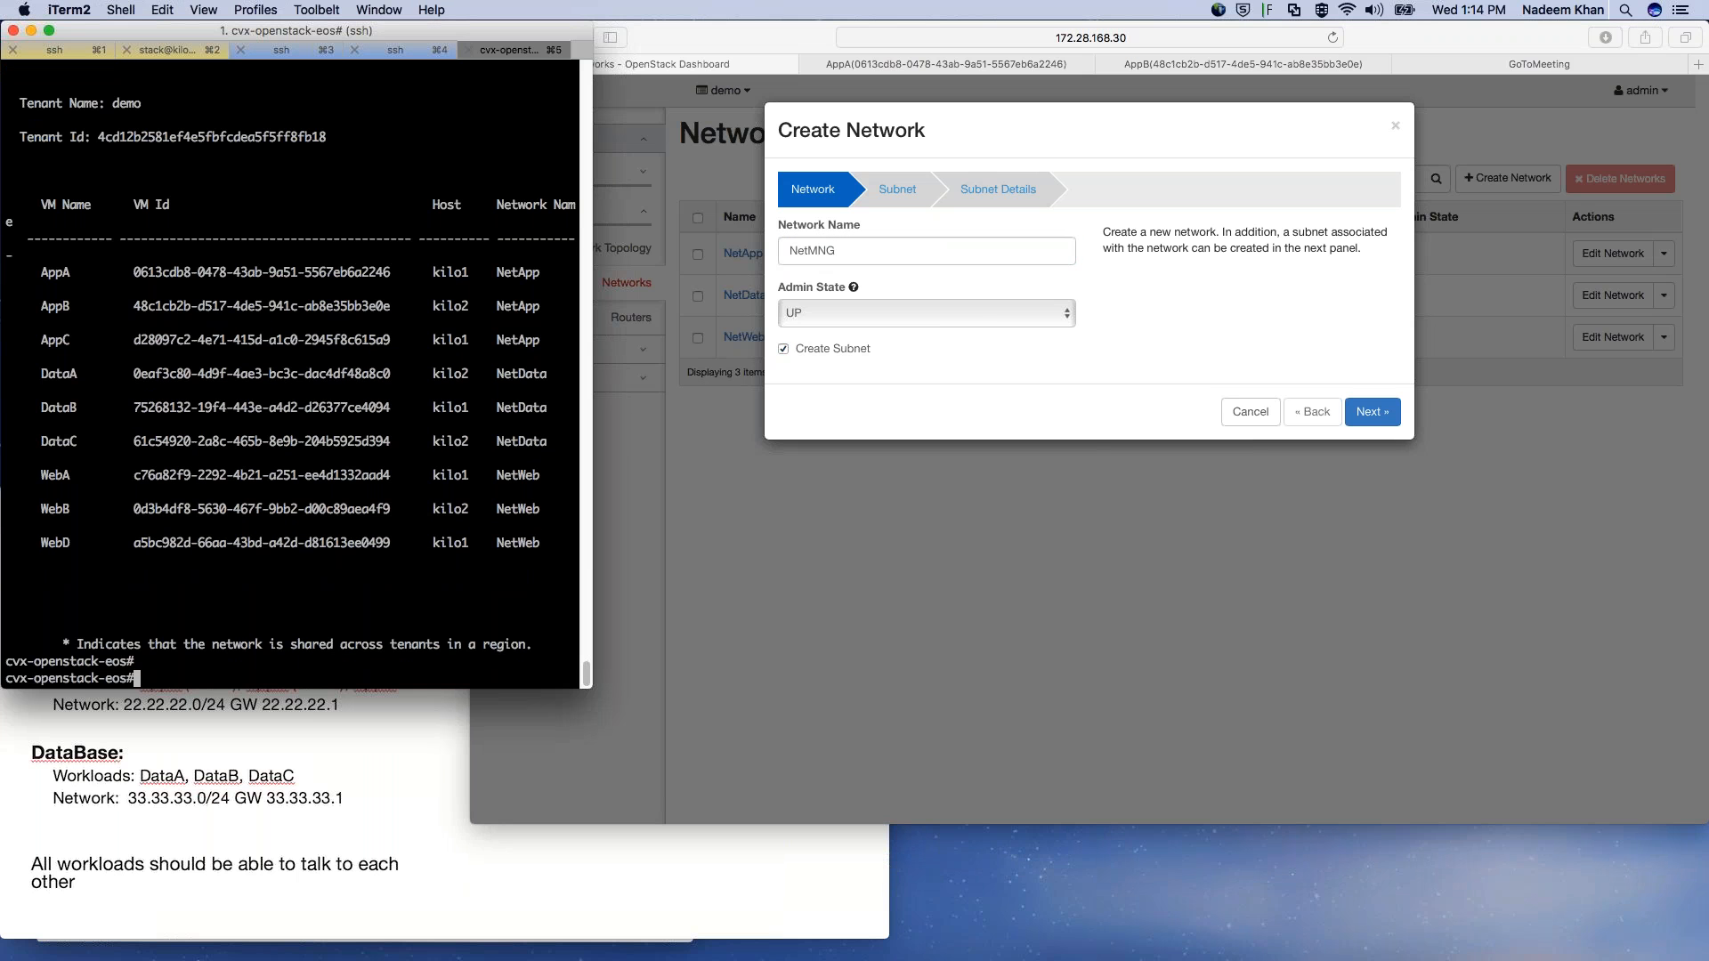
pyautogui.write('show openstacknetworks')
pyautogui.press('Return')
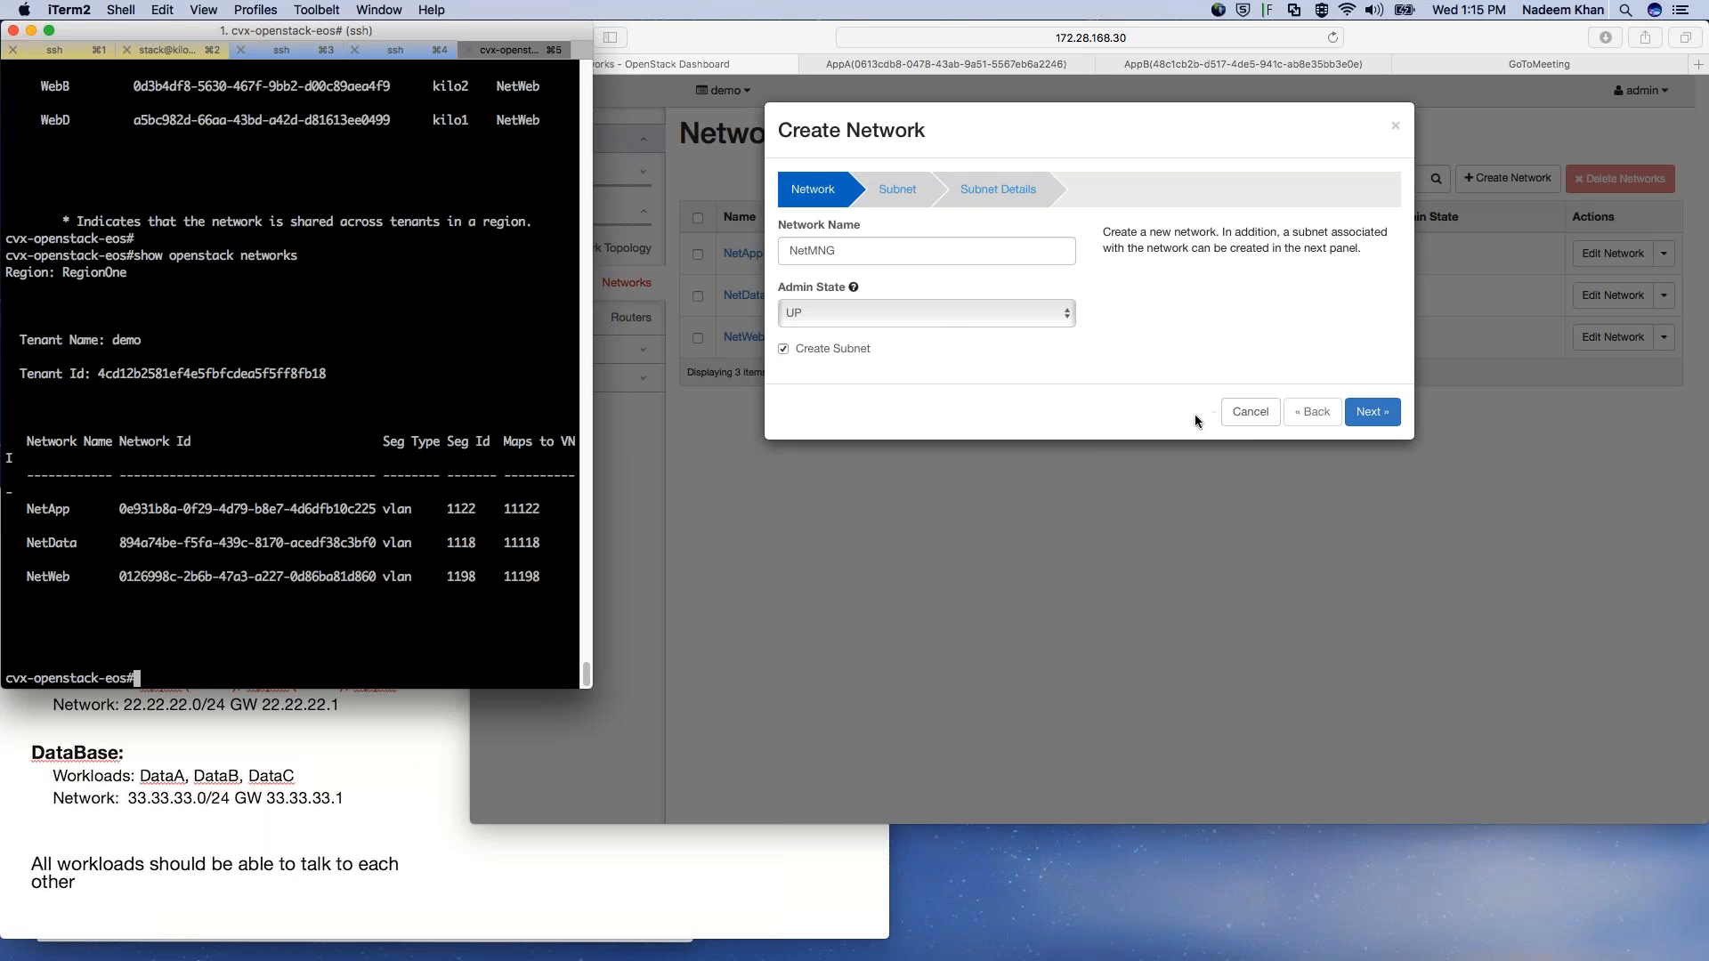
# Step: Back in the dashboard, continue to the subnet settings and enter subnet name NetMNG1 with network address 44.44.44.0/24
pyautogui.click(1371, 417)
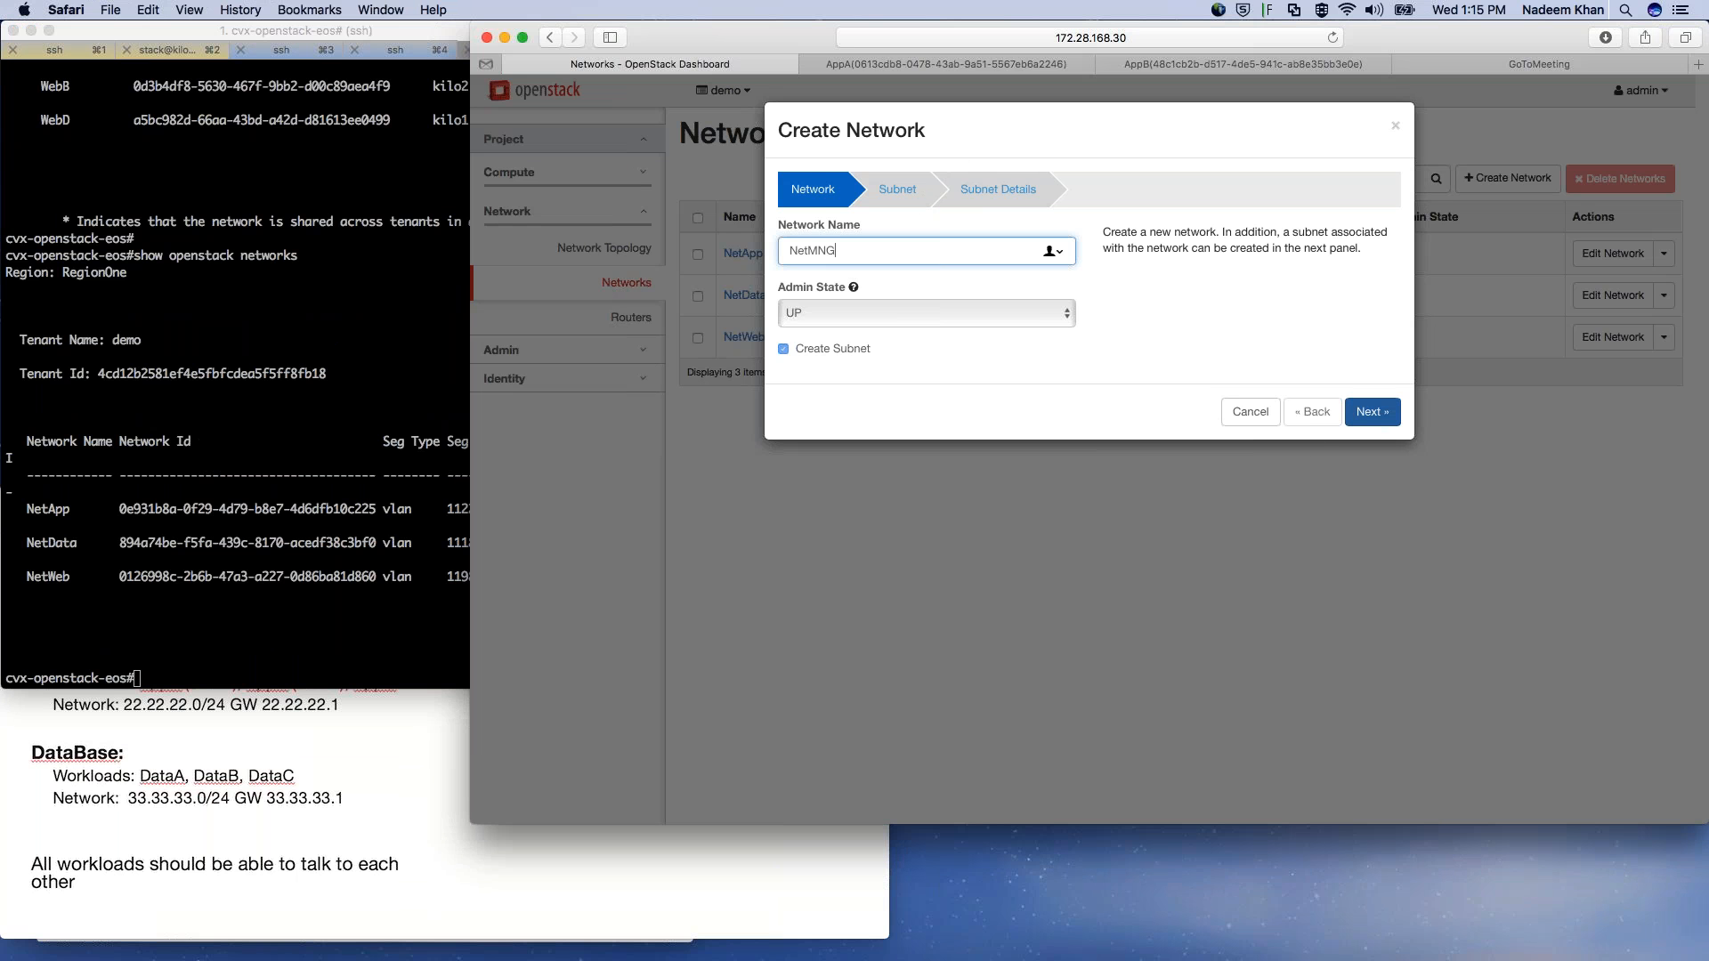
pyautogui.click(1371, 411)
pyautogui.click(861, 249)
pyautogui.write('NetMNG1')
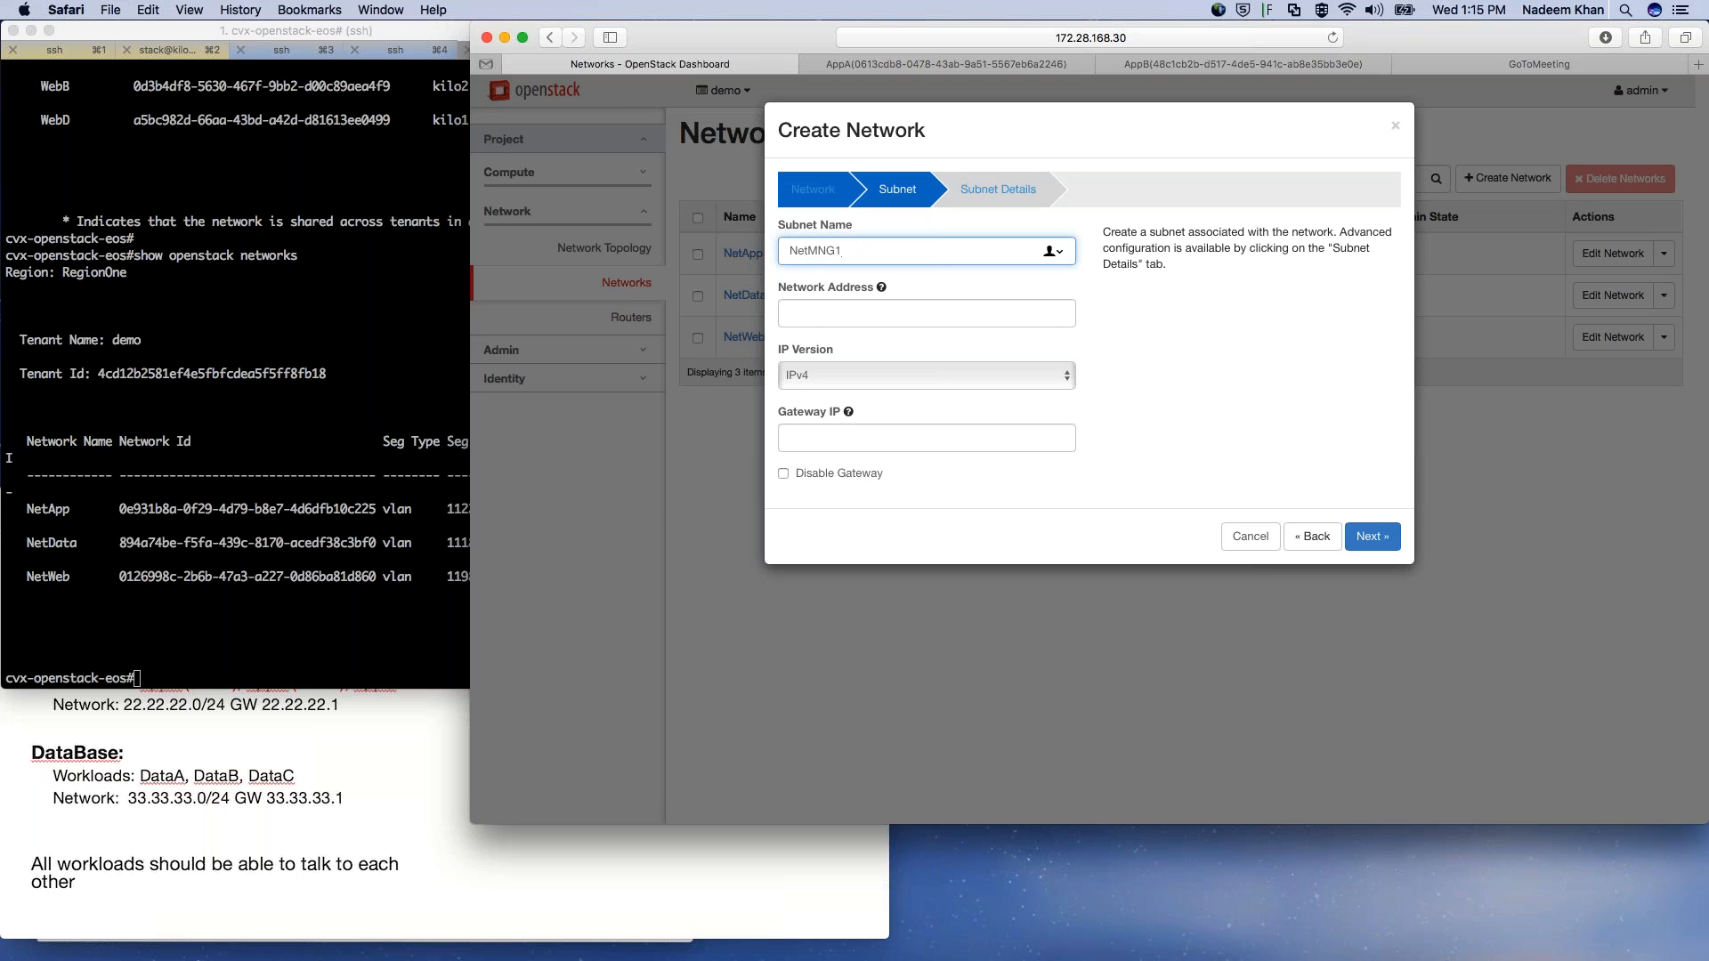
pyautogui.click(807, 311)
pyautogui.write('44.44.44')
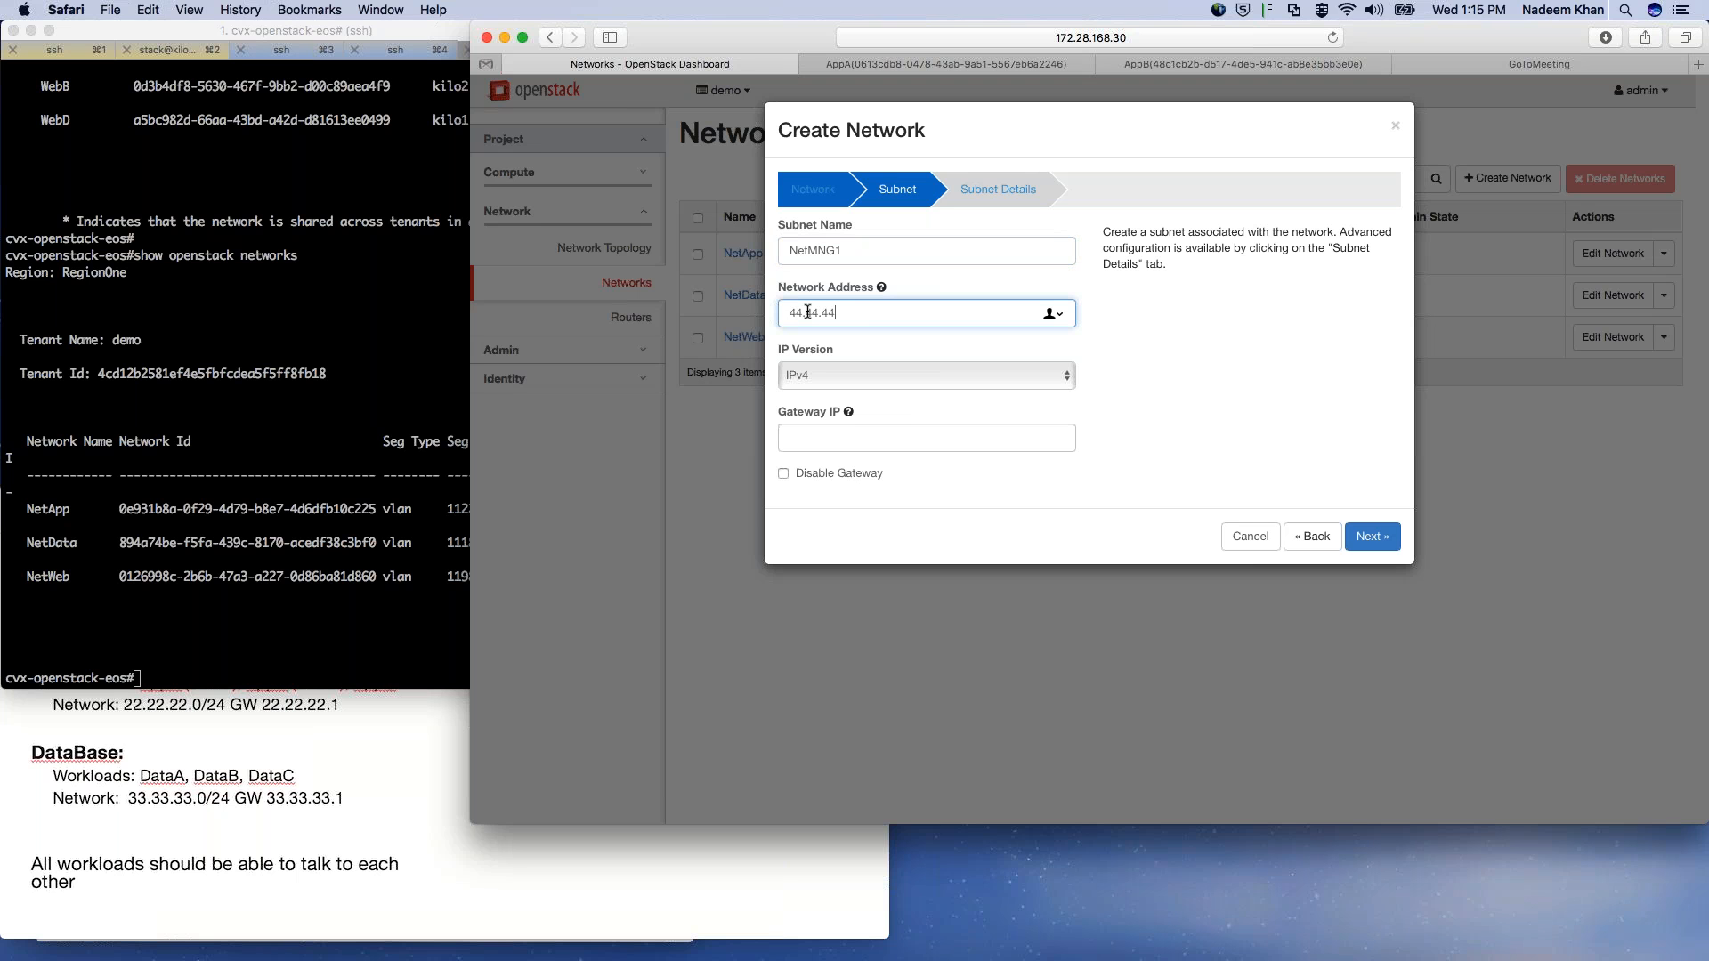
pyautogui.write('.0/24')
# Step: Set the subnet's gateway IP to 44.44.44.1 and create the network with the default subnet details
pyautogui.click(807, 434)
pyautogui.write('44')
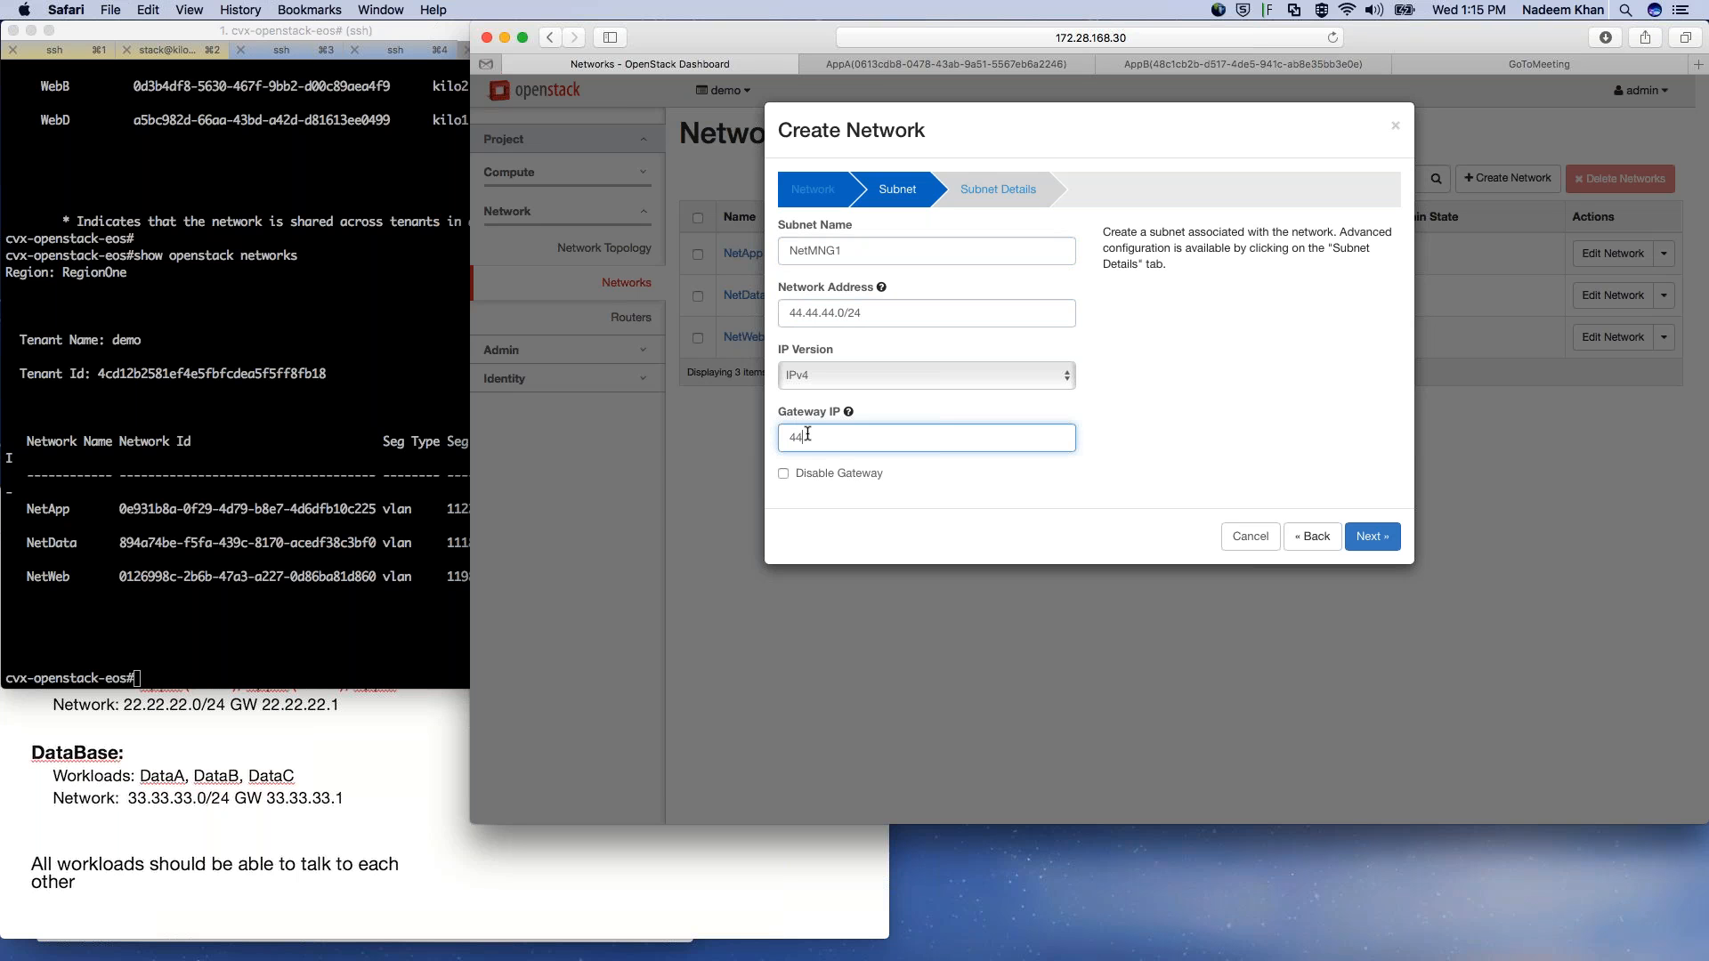
pyautogui.write('.44.44.1')
pyautogui.click(1371, 535)
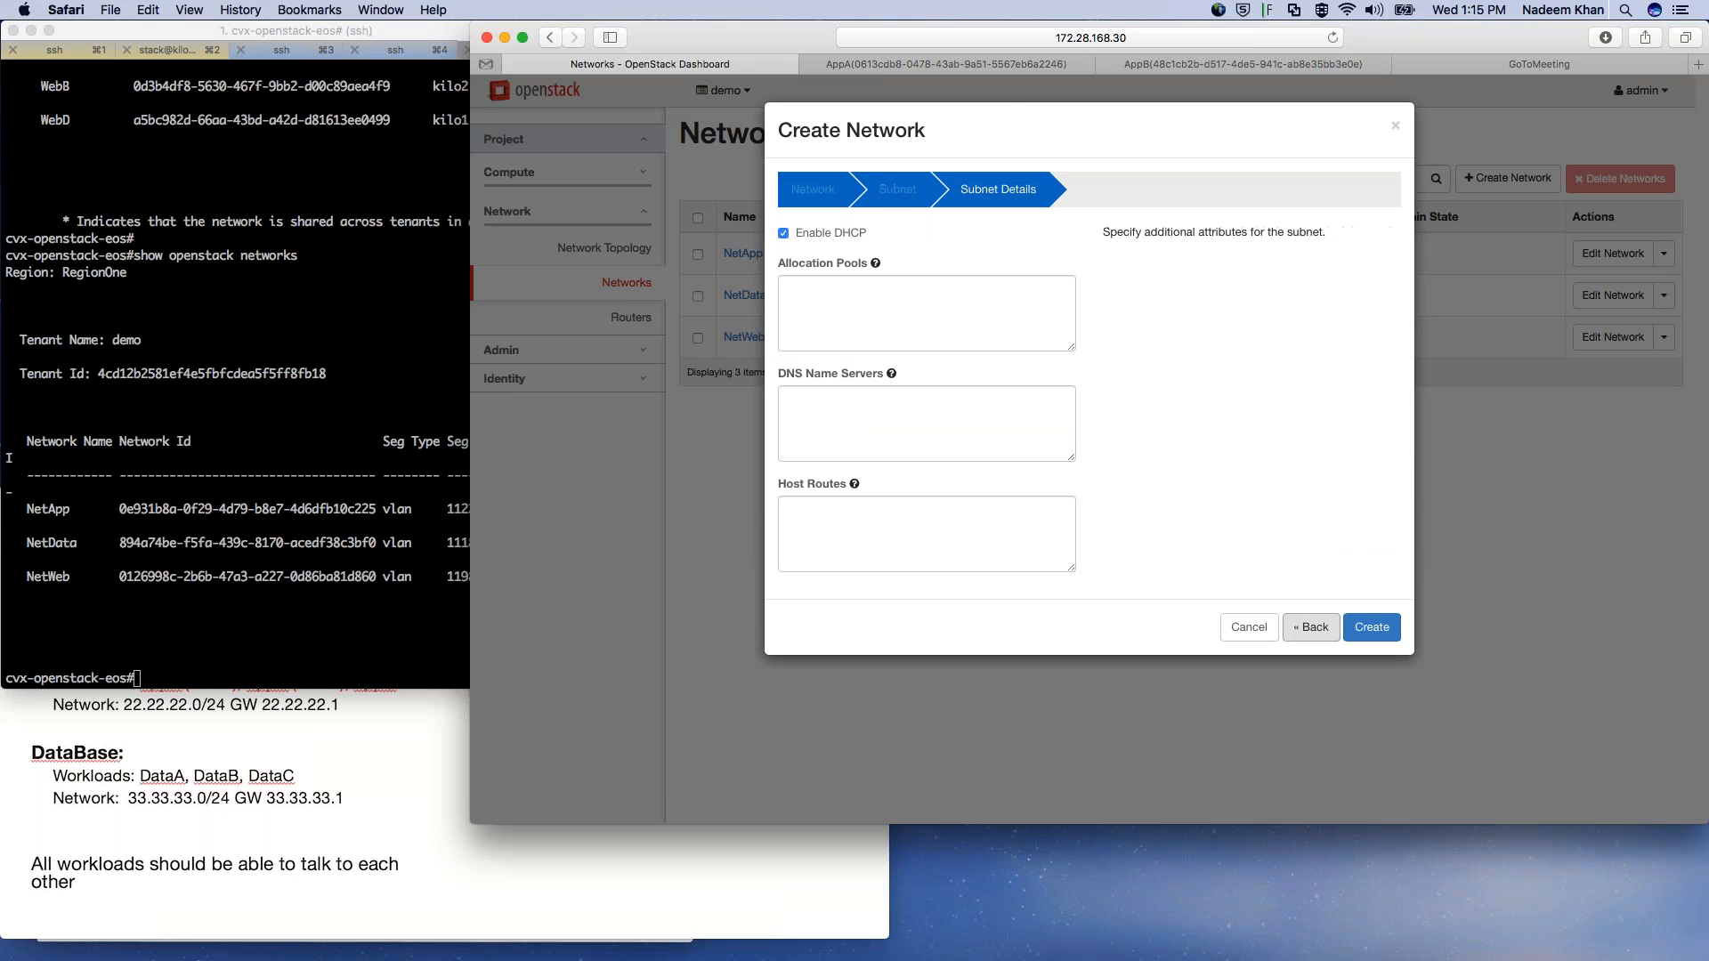
pyautogui.click(1373, 627)
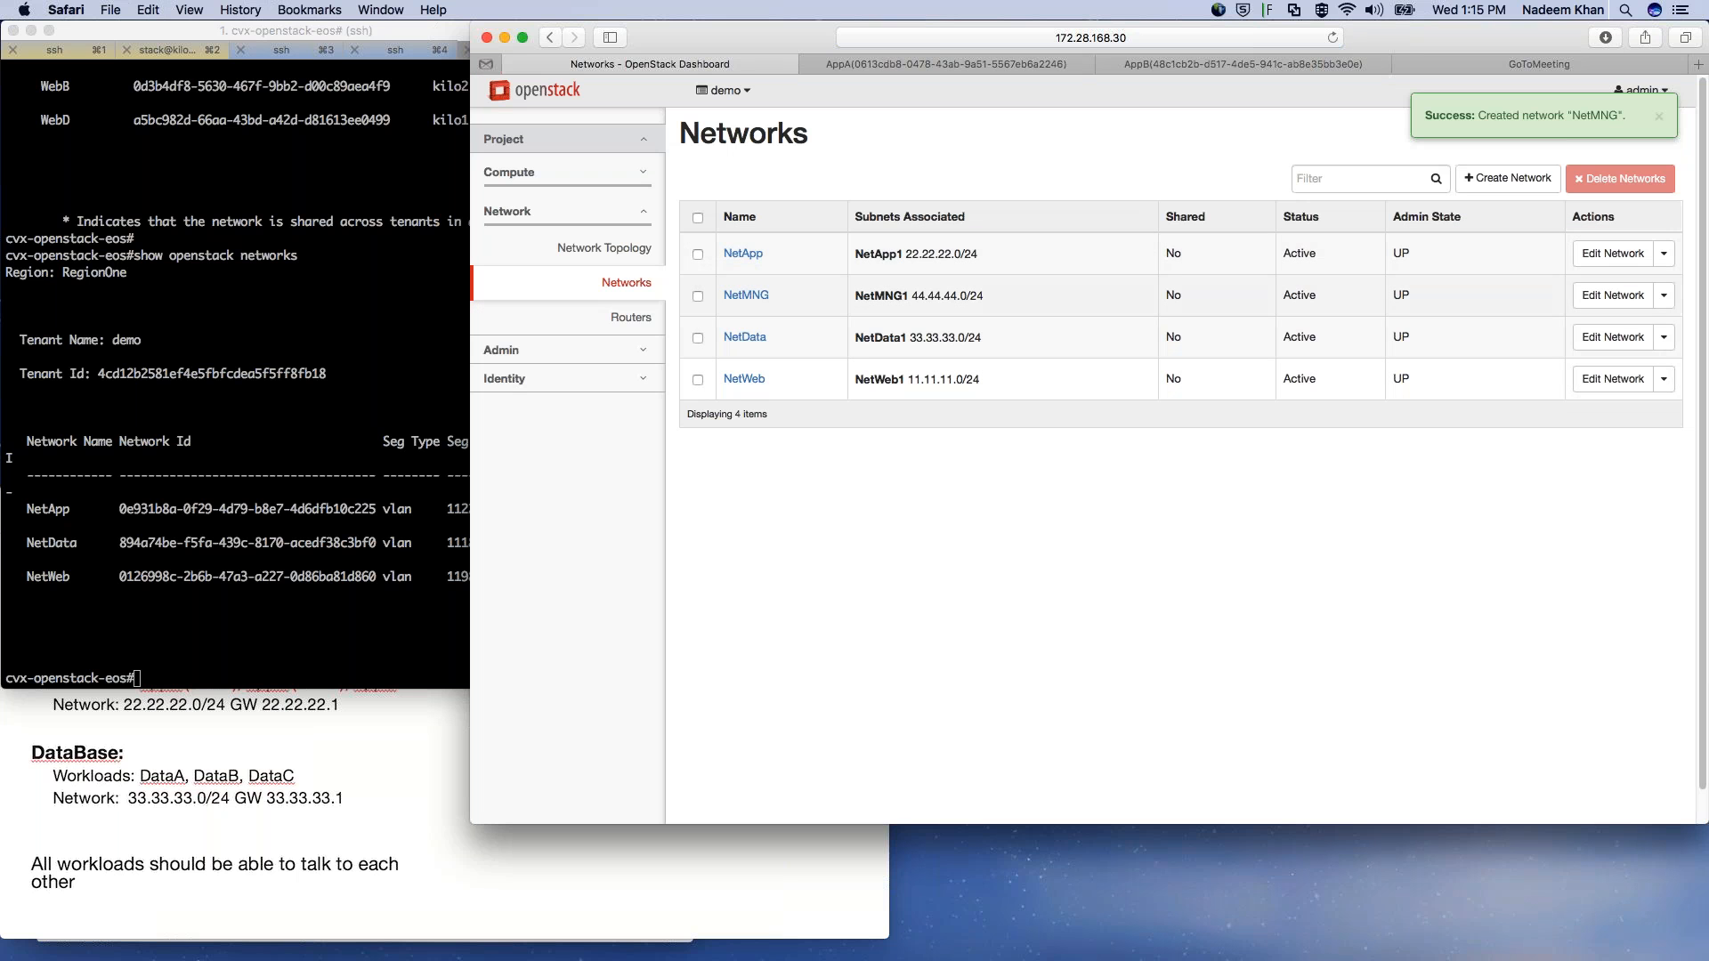
# Step: Rerun show openstack networks in iTerm2's CVX session to check for the NetMNG network
pyautogui.click(169, 407)
pyautogui.press('Up')
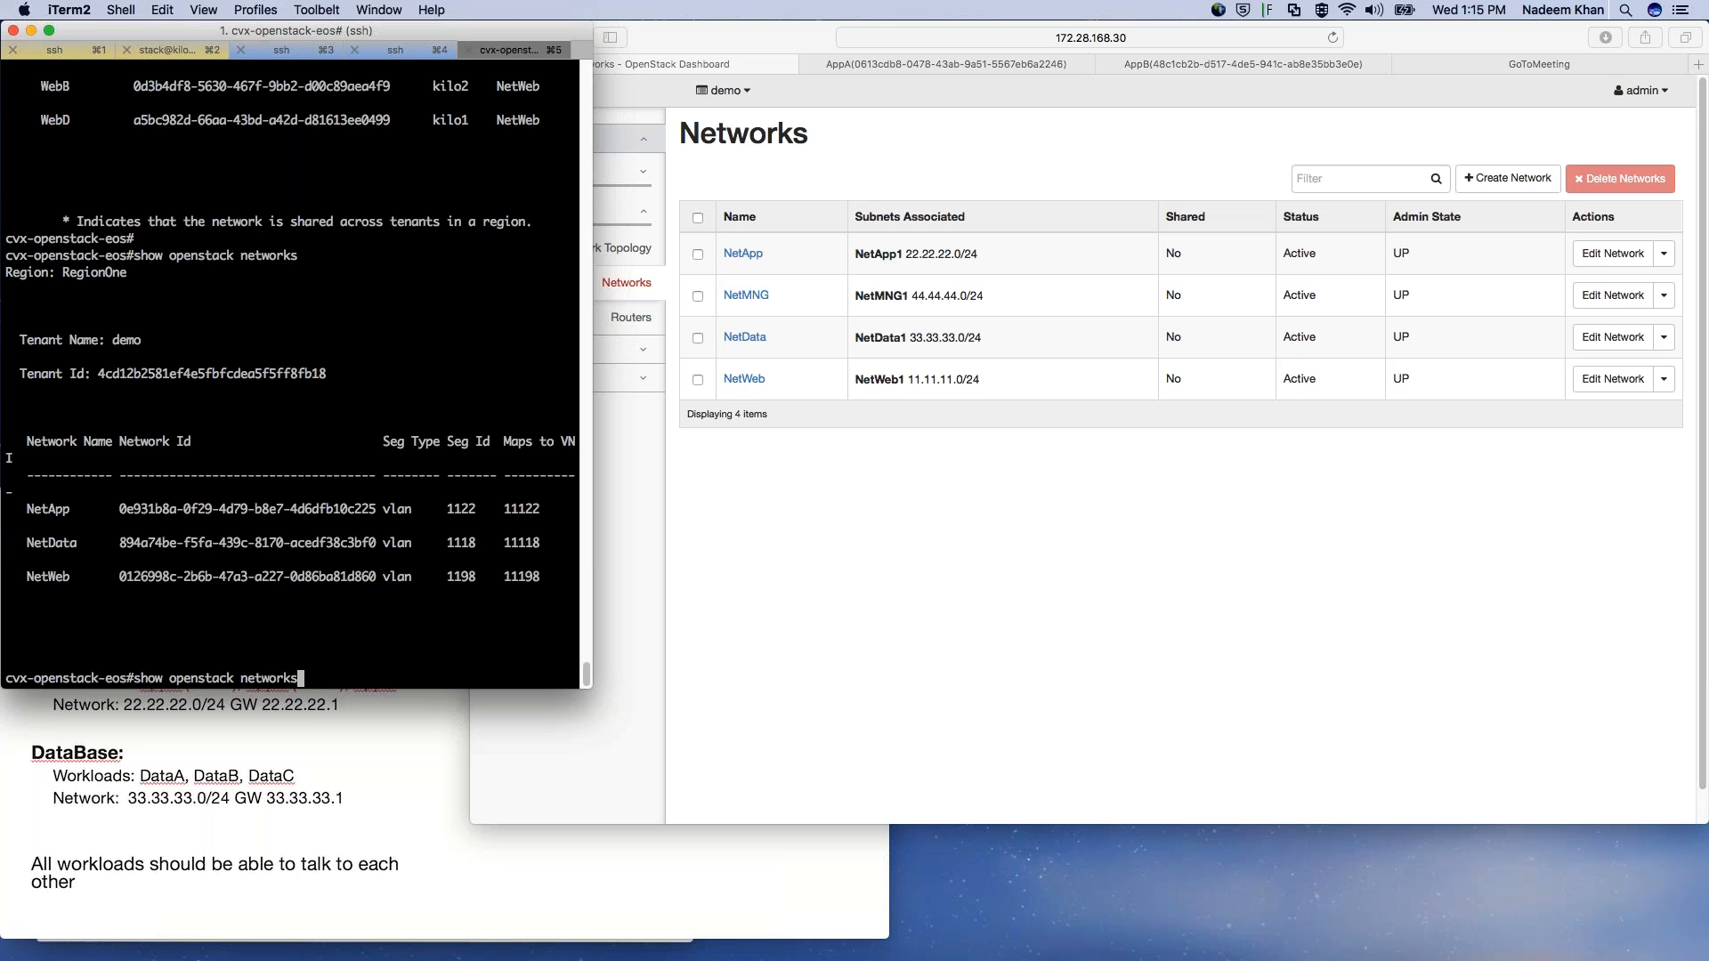
pyautogui.press('Return')
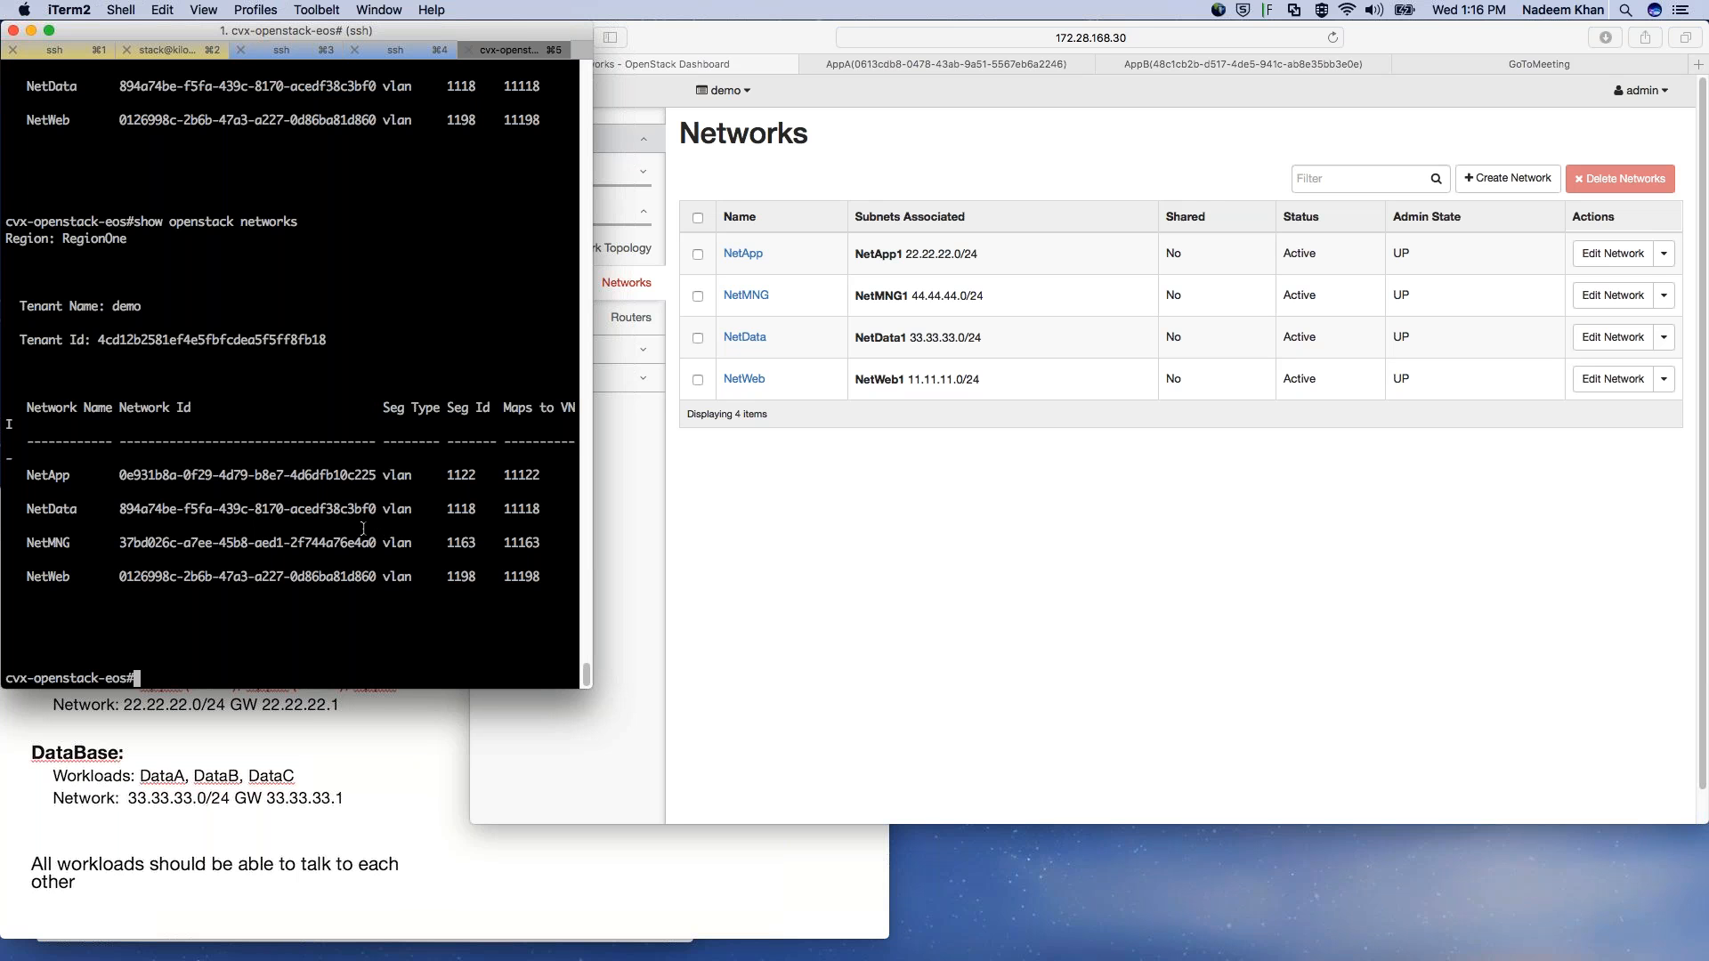
# Step: List the available options of show openstack and of show openstack networks
pyautogui.press('Up')
pyautogui.press('BackSpace')
pyautogui.press('BackSpace')
pyautogui.press('BackSpace')
pyautogui.press('BackSpace')
pyautogui.press('BackSpace')
pyautogui.press('BackSpace')
pyautogui.press('BackSpace')
pyautogui.press('BackSpace')
pyautogui.write('?')
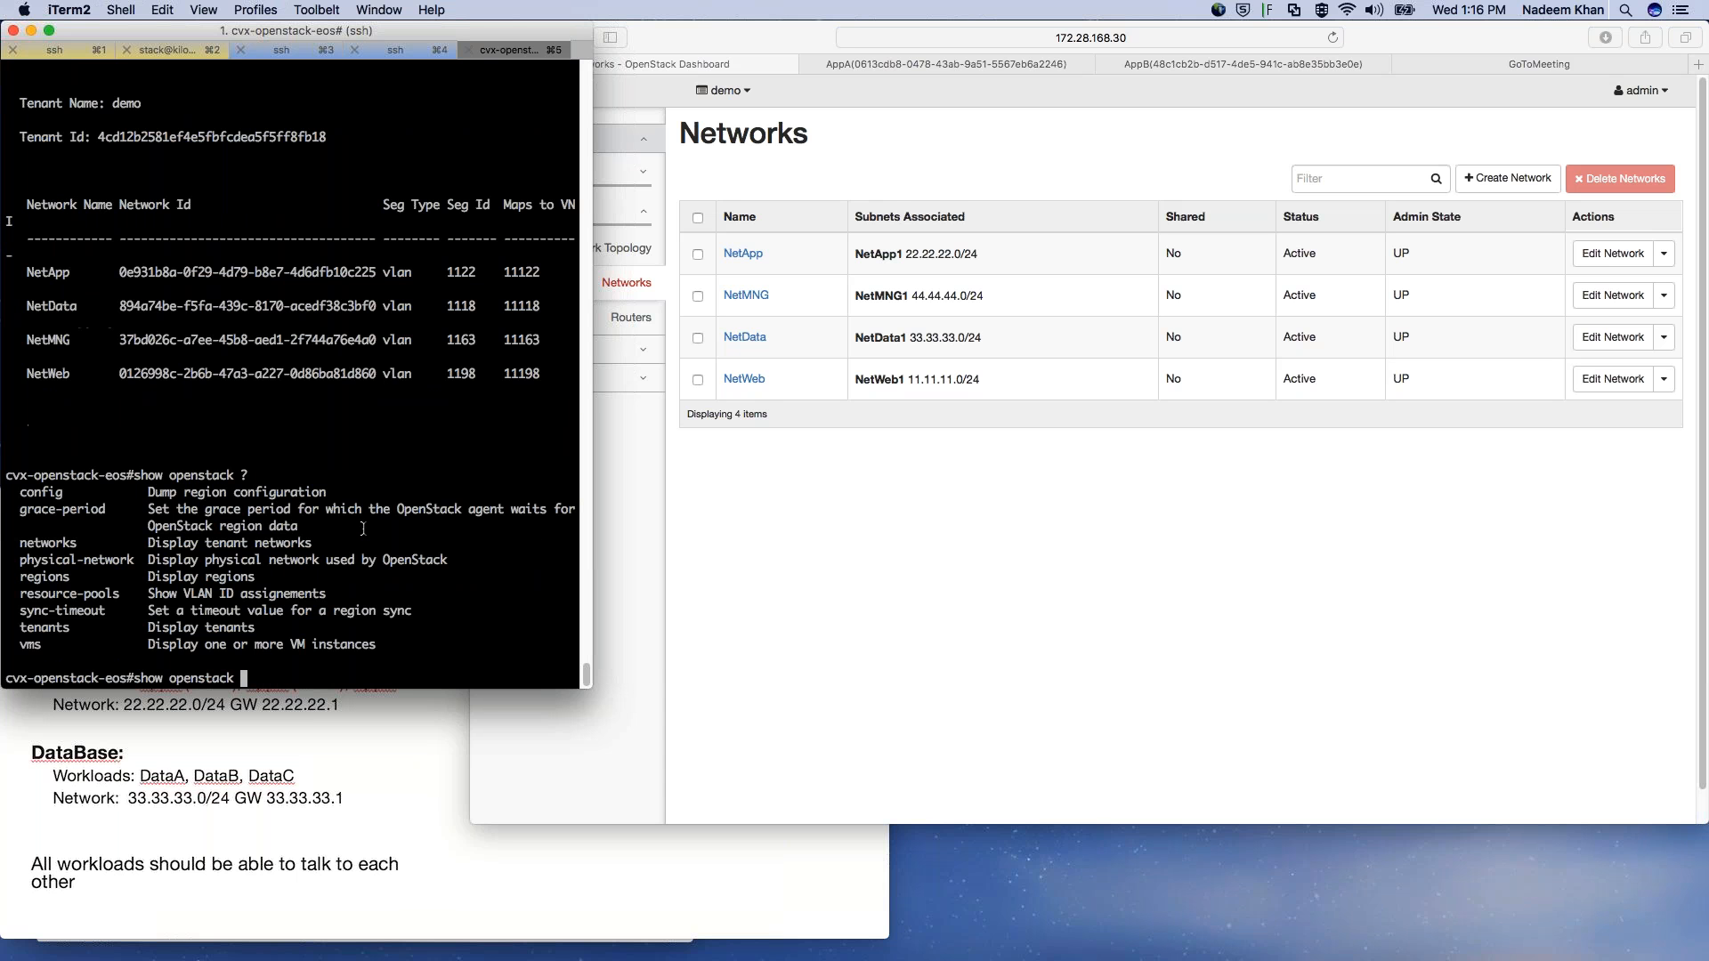
pyautogui.write('n')
pyautogui.press('Tab')
pyautogui.write('?')
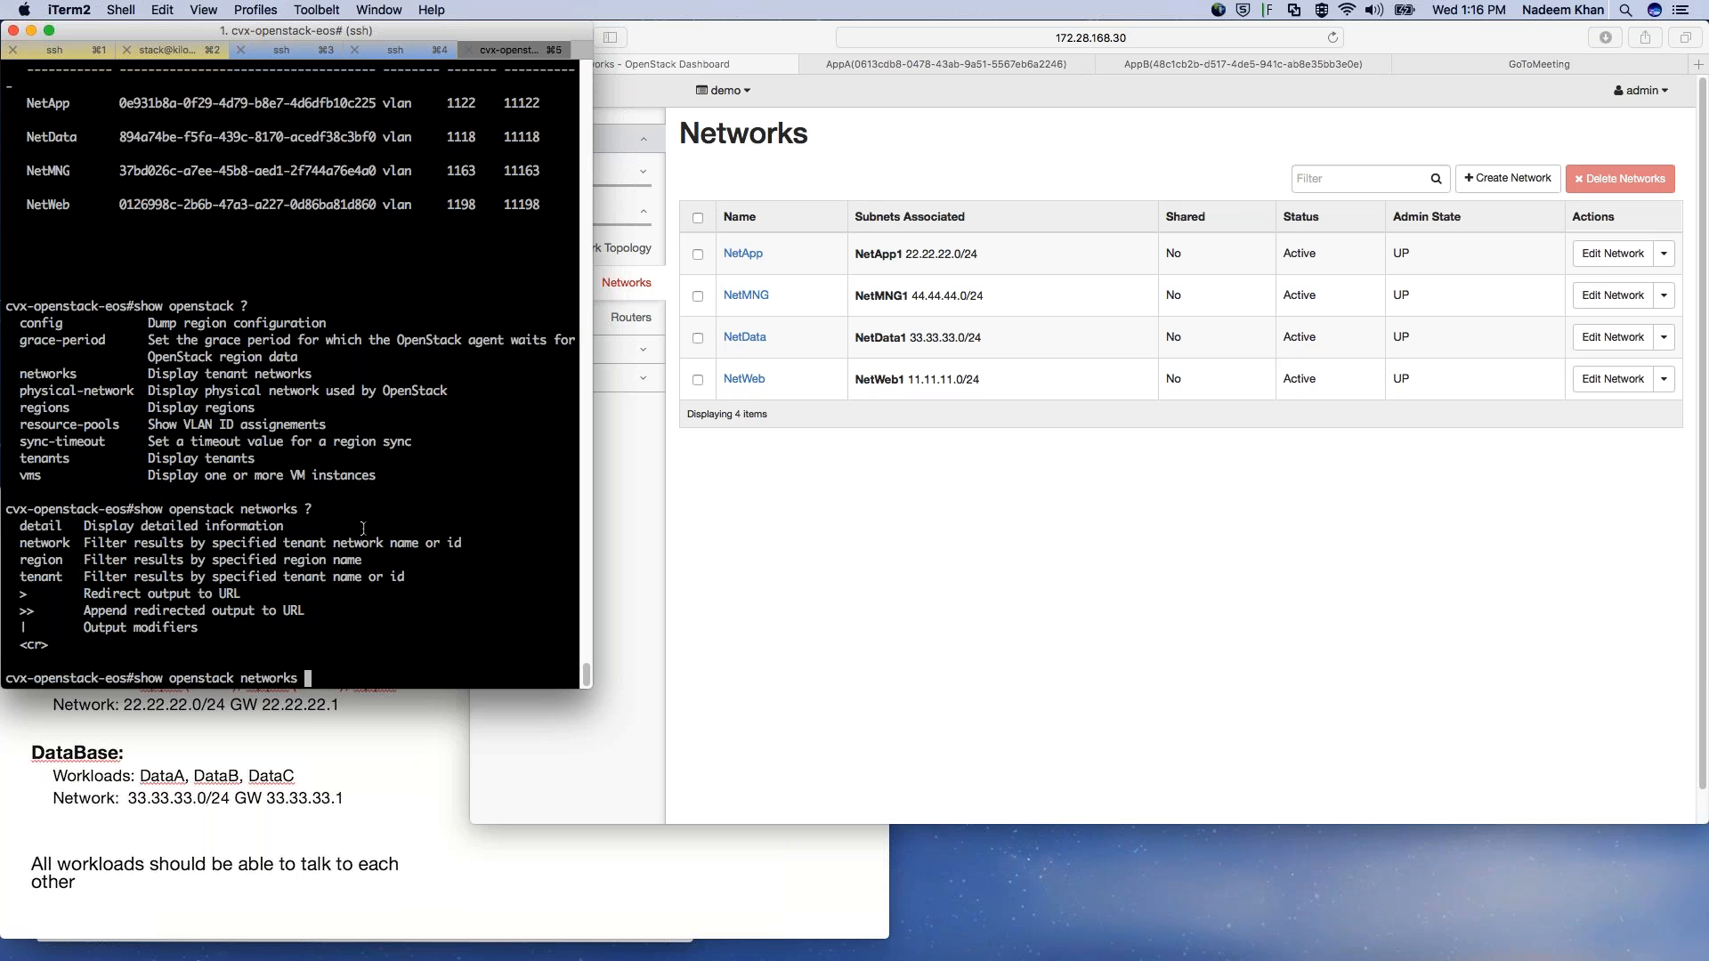
# Step: Replace networks with config in the command line and list the show openstack config options
pyautogui.press('BackSpace')
pyautogui.press('BackSpace')
pyautogui.press('BackSpace')
pyautogui.press('BackSpace')
pyautogui.press('BackSpace')
pyautogui.press('BackSpace')
pyautogui.press('BackSpace')
pyautogui.press('BackSpace')
pyautogui.press('BackSpace')
pyautogui.write('con')
pyautogui.press('Tab')
pyautogui.write('?')
# Step: Look up the remaining subcommands and run show openstack config networks vni mapping
pyautogui.write('ne')
pyautogui.press('Tab')
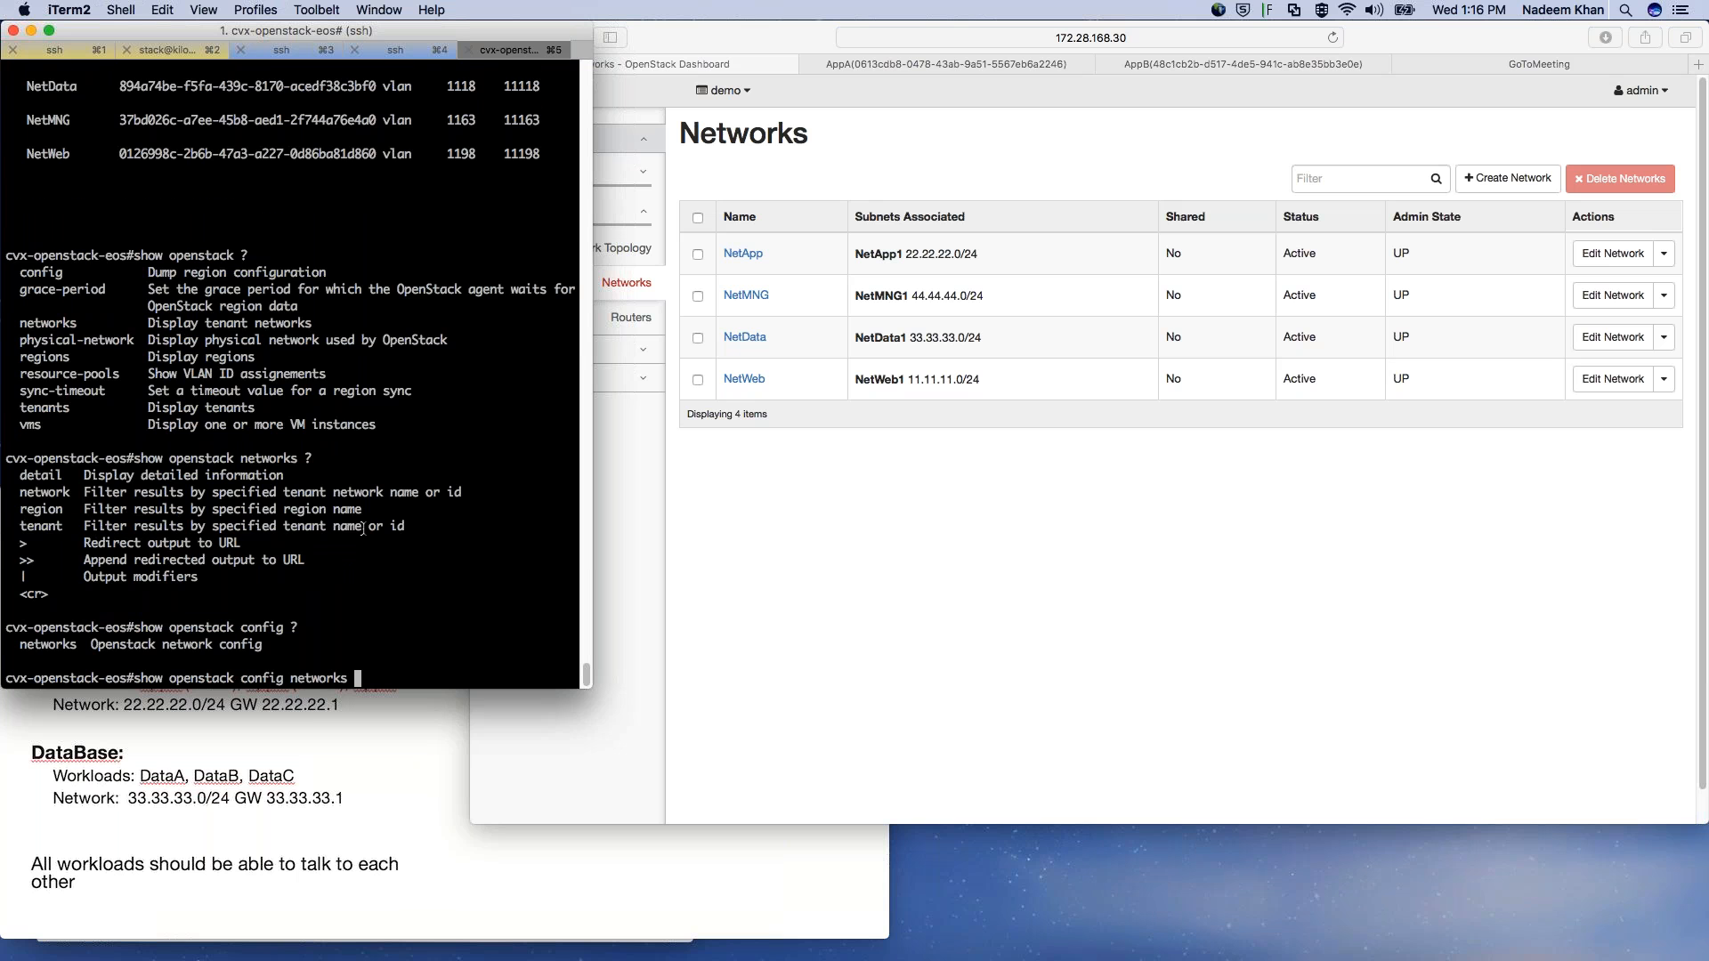
pyautogui.write('?')
pyautogui.write('v')
pyautogui.press('Tab')
pyautogui.write('?')
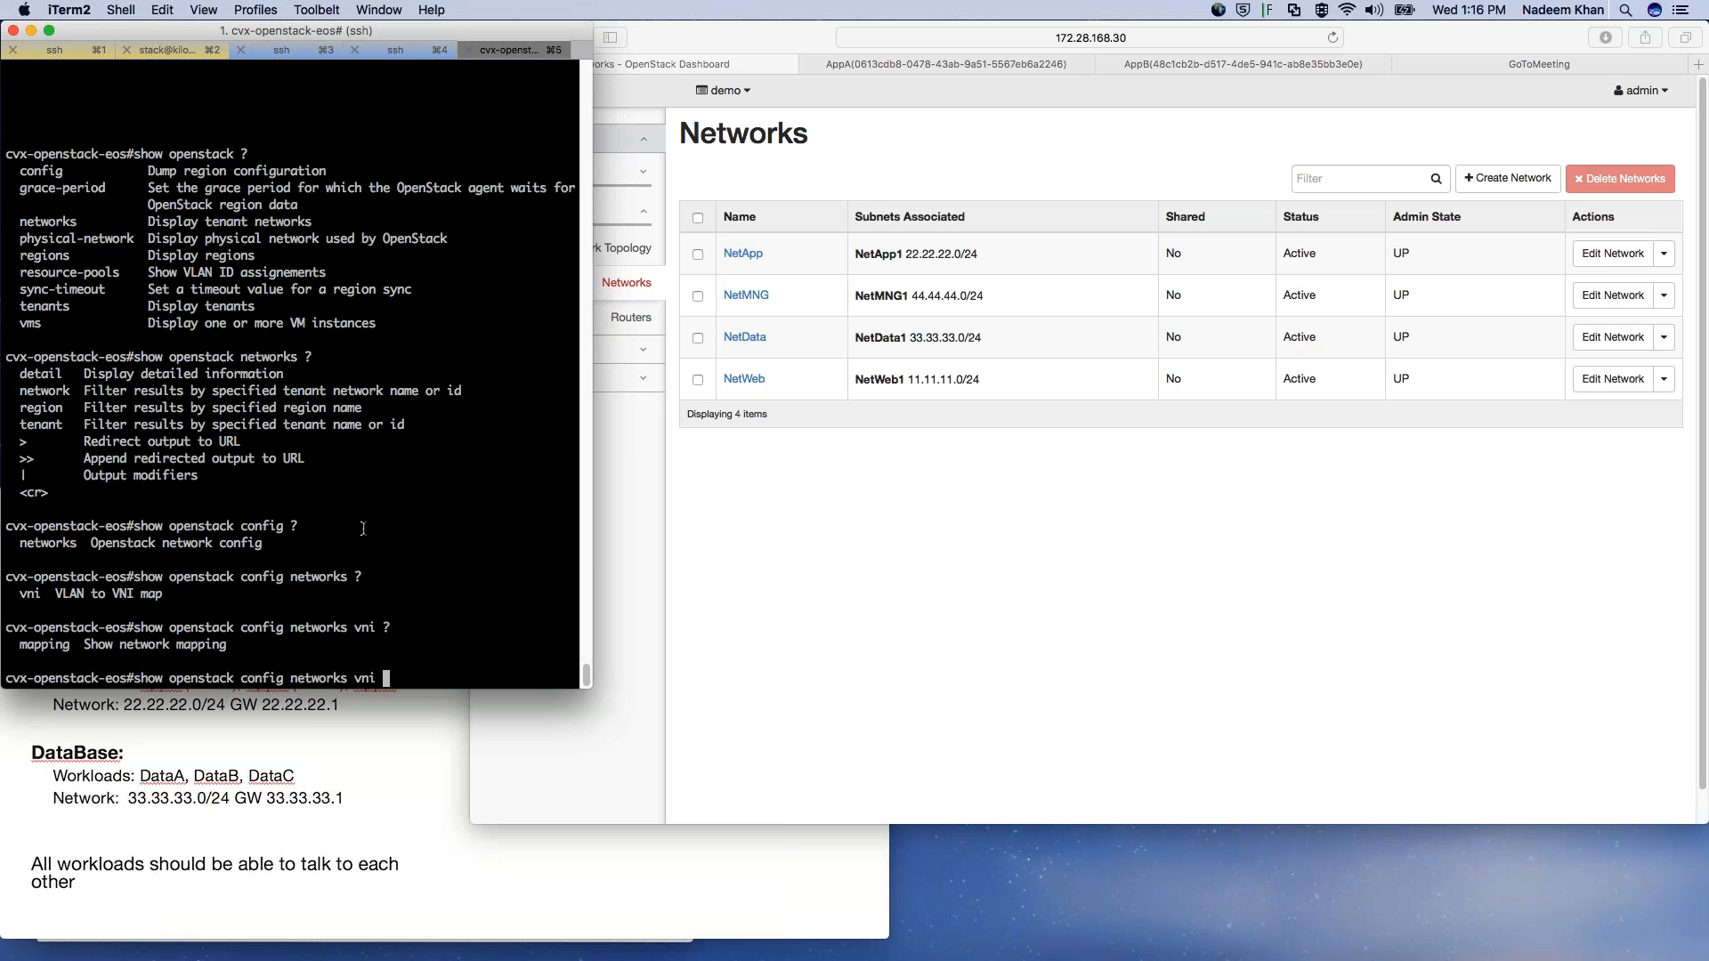
pyautogui.write('mapping')
pyautogui.press('Return')
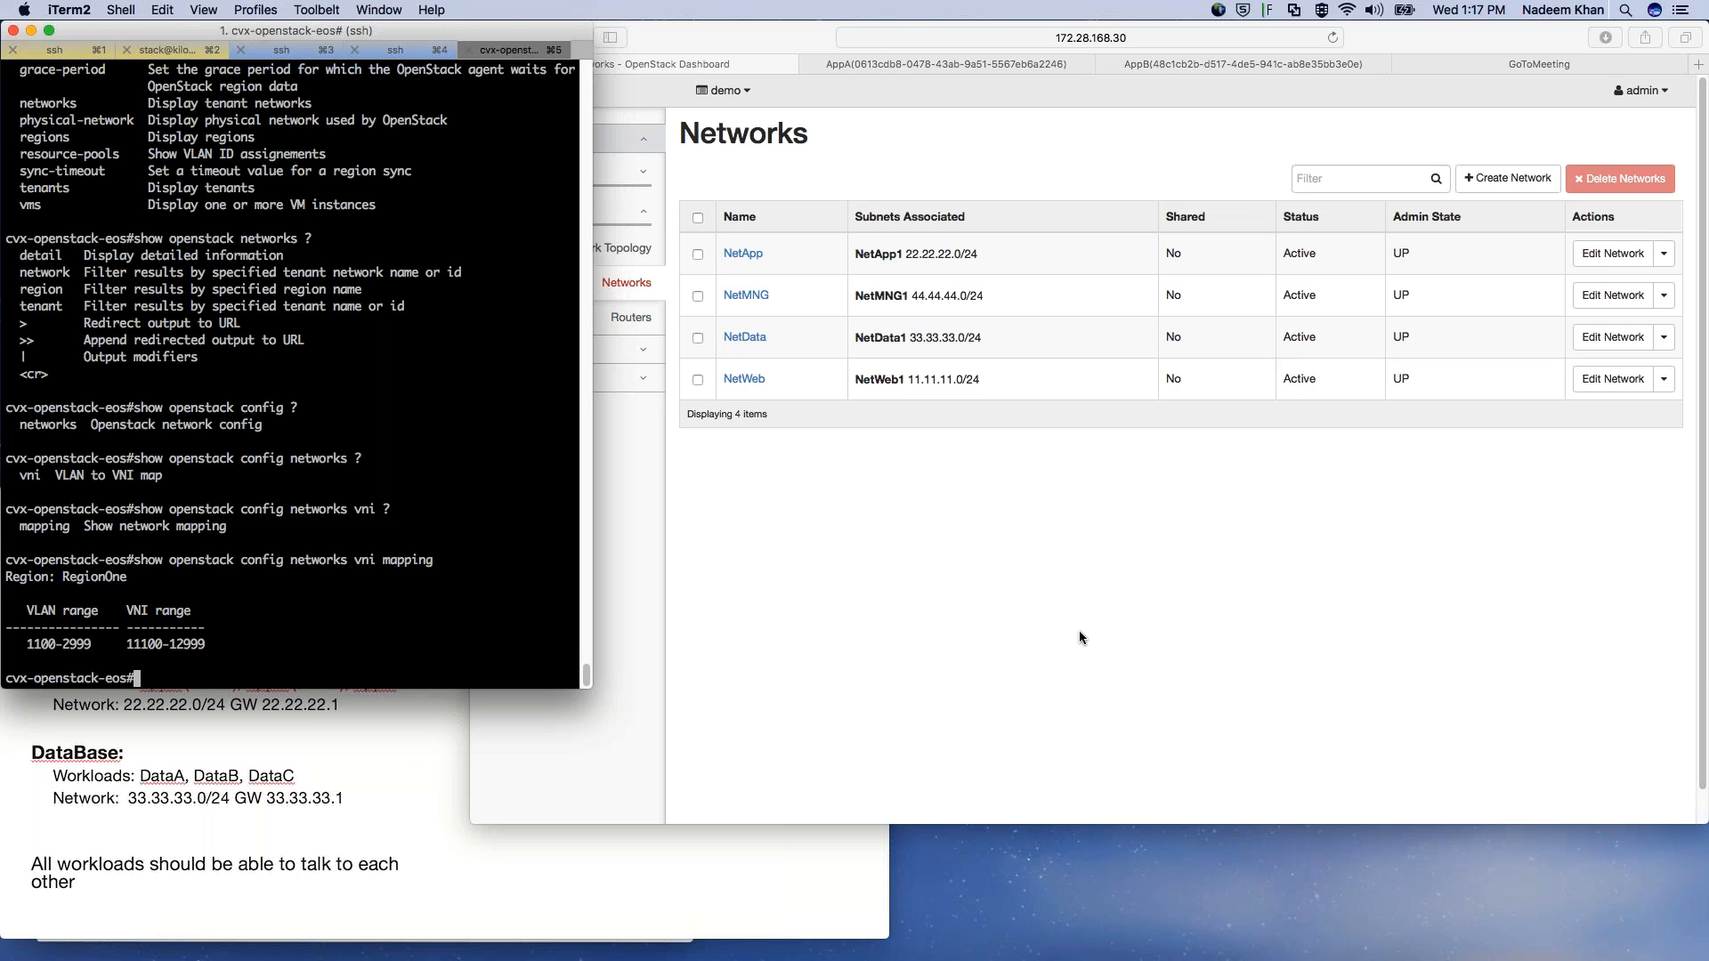
# Step: Switch to Preview and place the workload plan beside the fabric diagram, keeping the diagram in front of the terminal
pyautogui.click(403, 783)
pyautogui.moveTo(466, 517); pyautogui.dragTo(1209, 495)
pyautogui.click(386, 767)
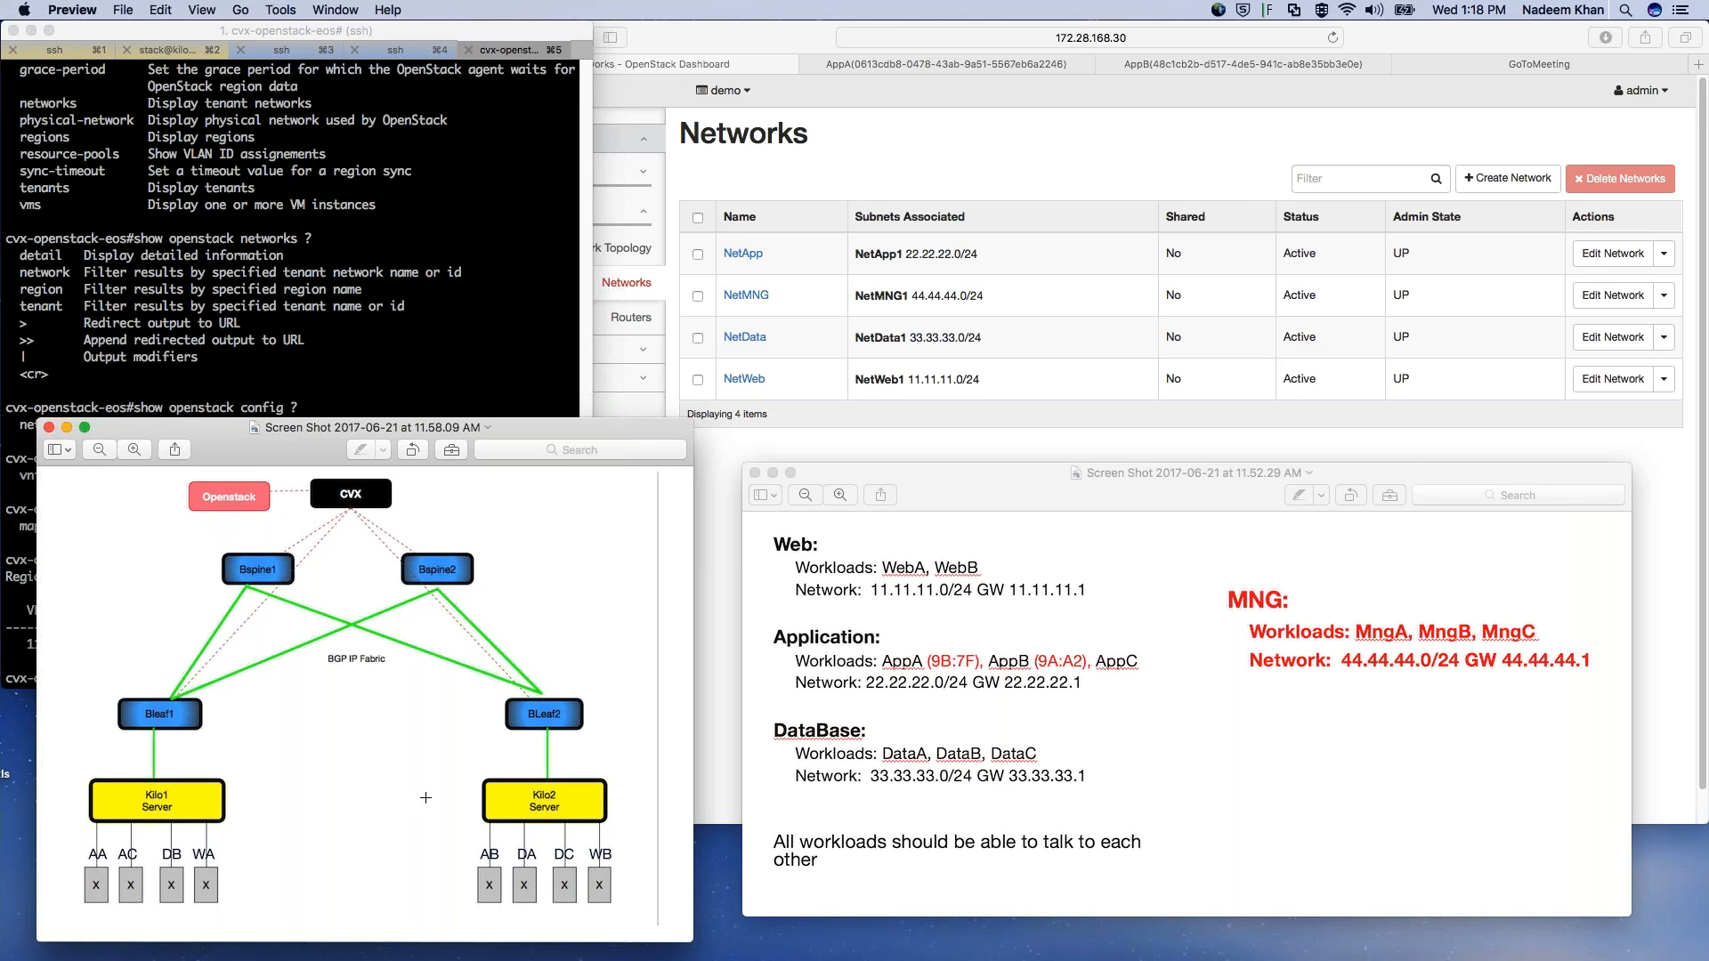
pyautogui.moveTo(293, 450)
pyautogui.mouseDown()
pyautogui.moveTo(268, 445)
pyautogui.moveTo(265, 463)
pyautogui.mouseUp()
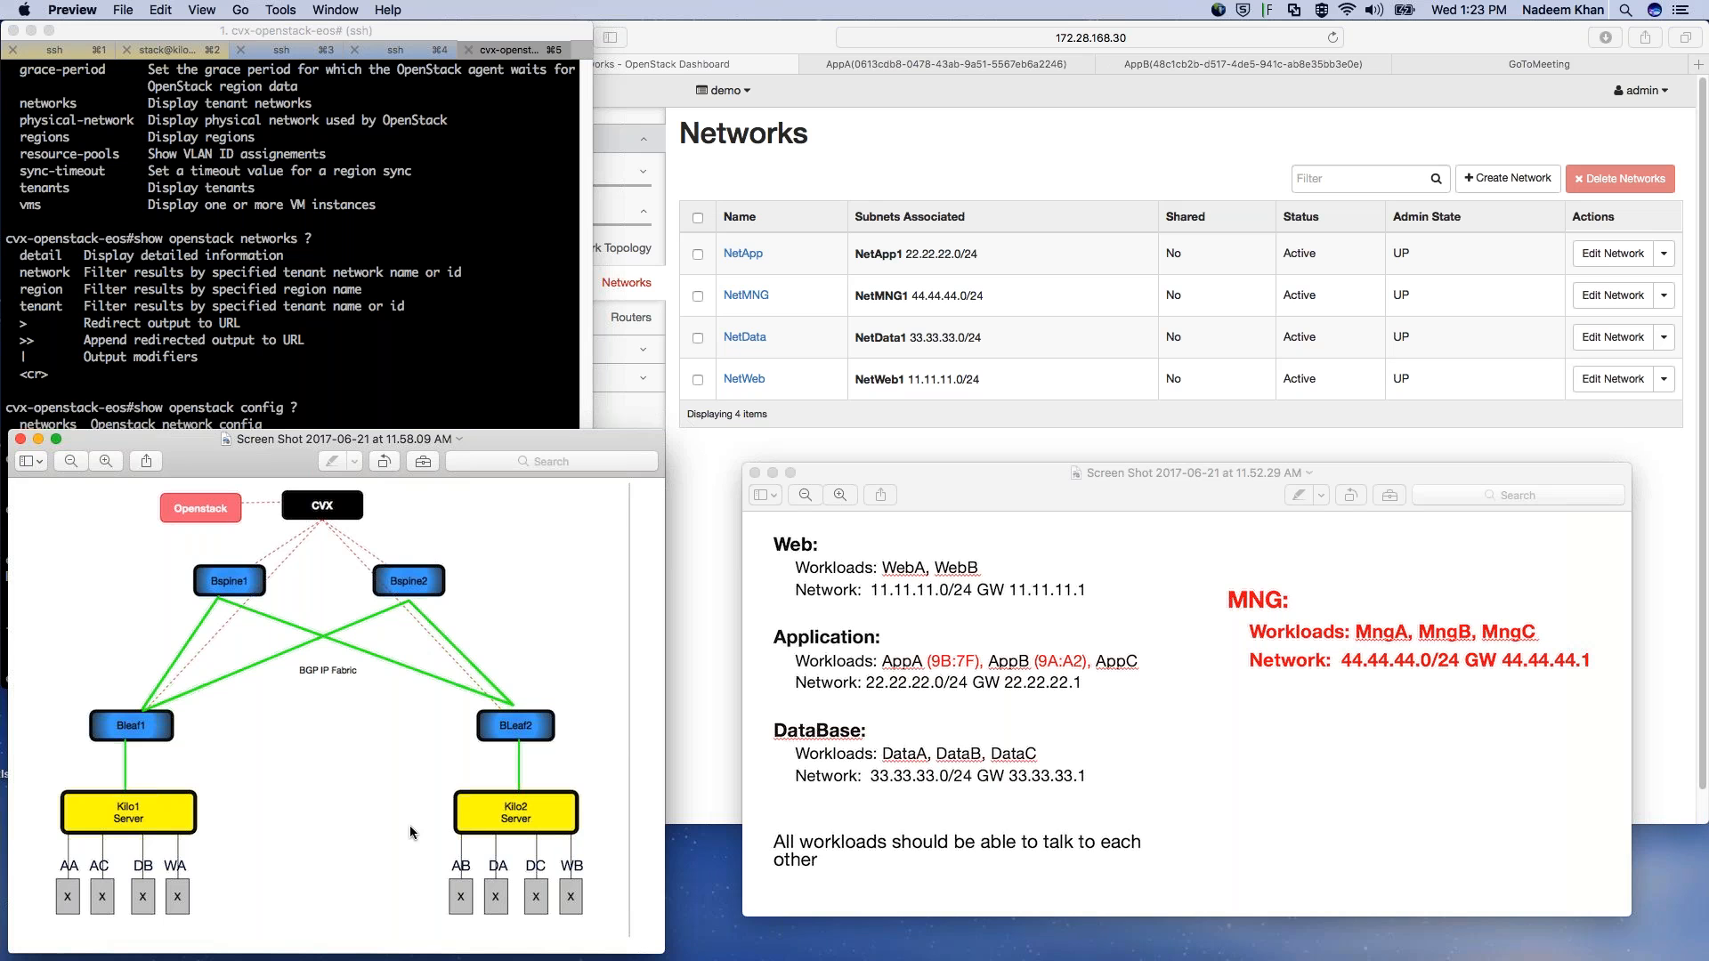
pyautogui.moveTo(994, 497); pyautogui.dragTo(942, 541)
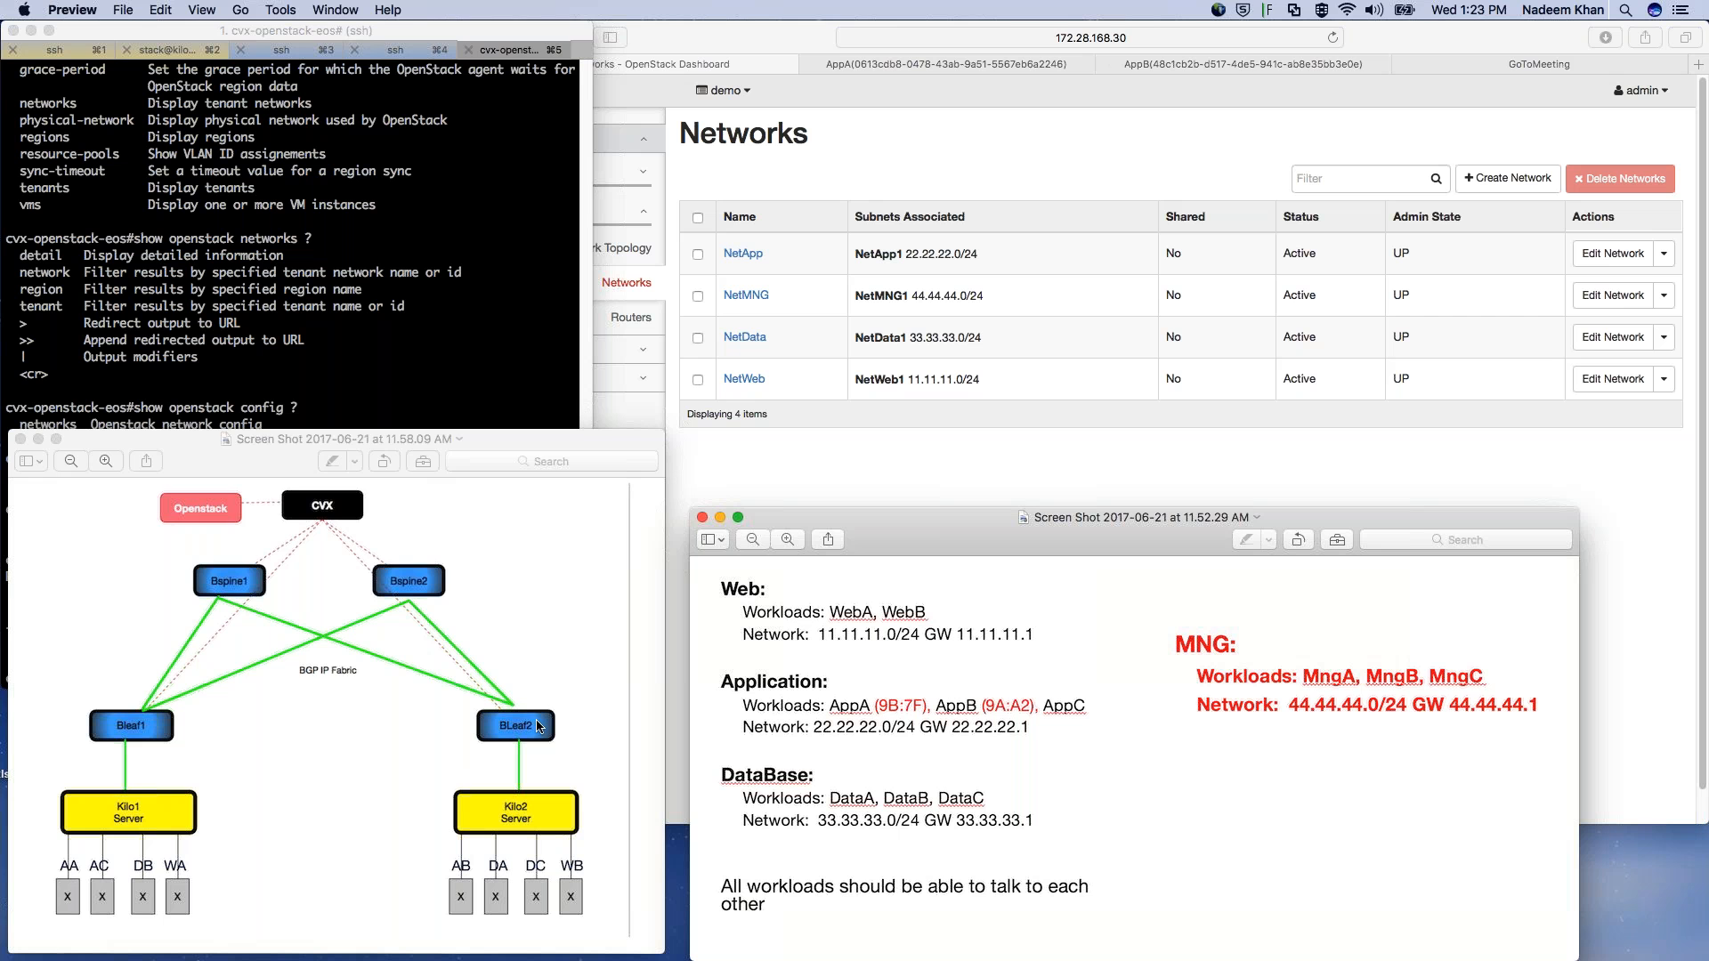
pyautogui.click(407, 199)
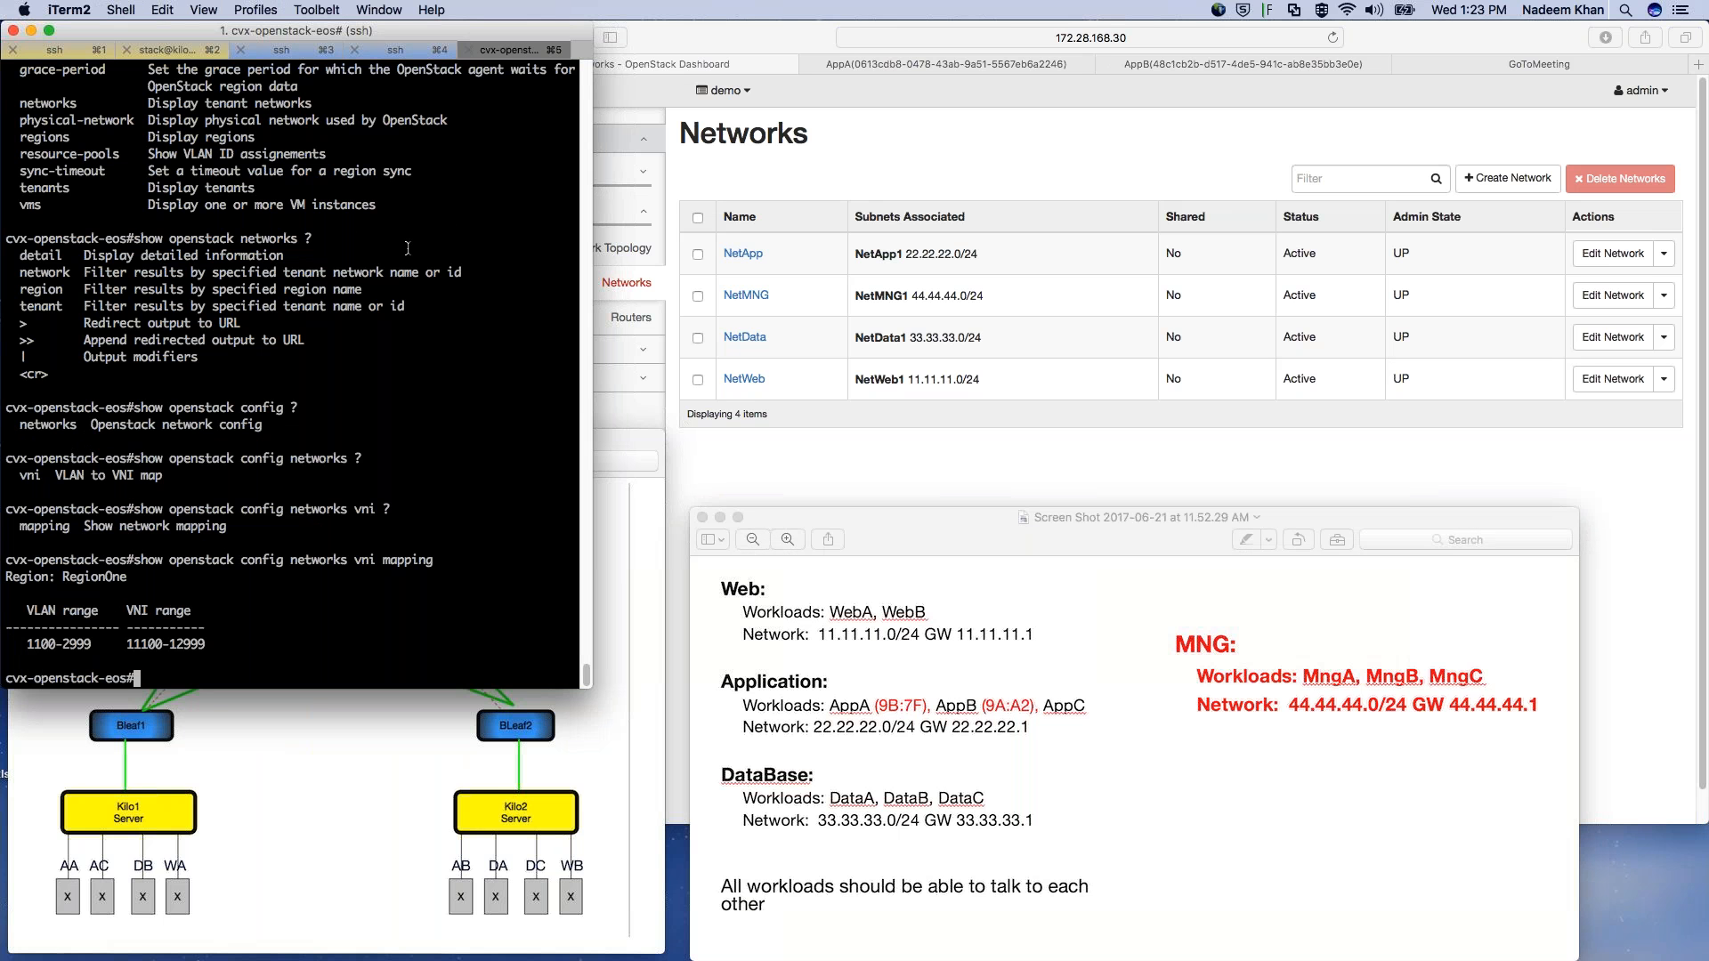
pyautogui.press('super+Tab')
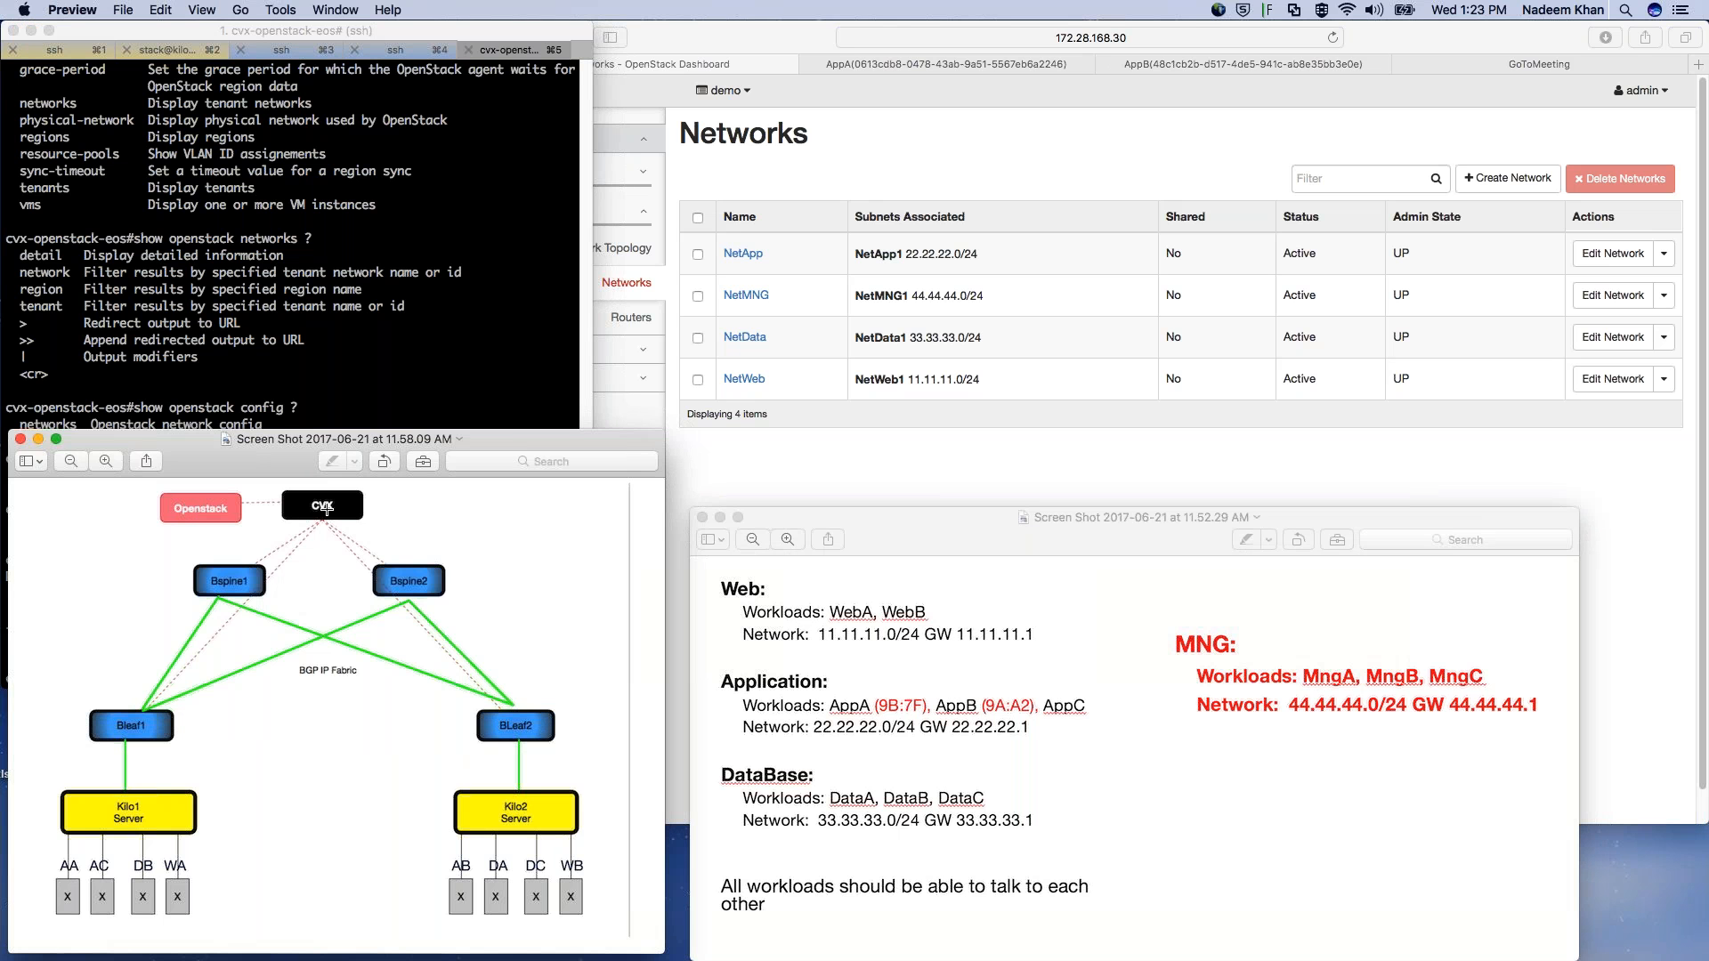
# Step: Move the workload plan clear of the dashboard with its MNG section visible, and open the Compute instance list in Safari
pyautogui.click(895, 466)
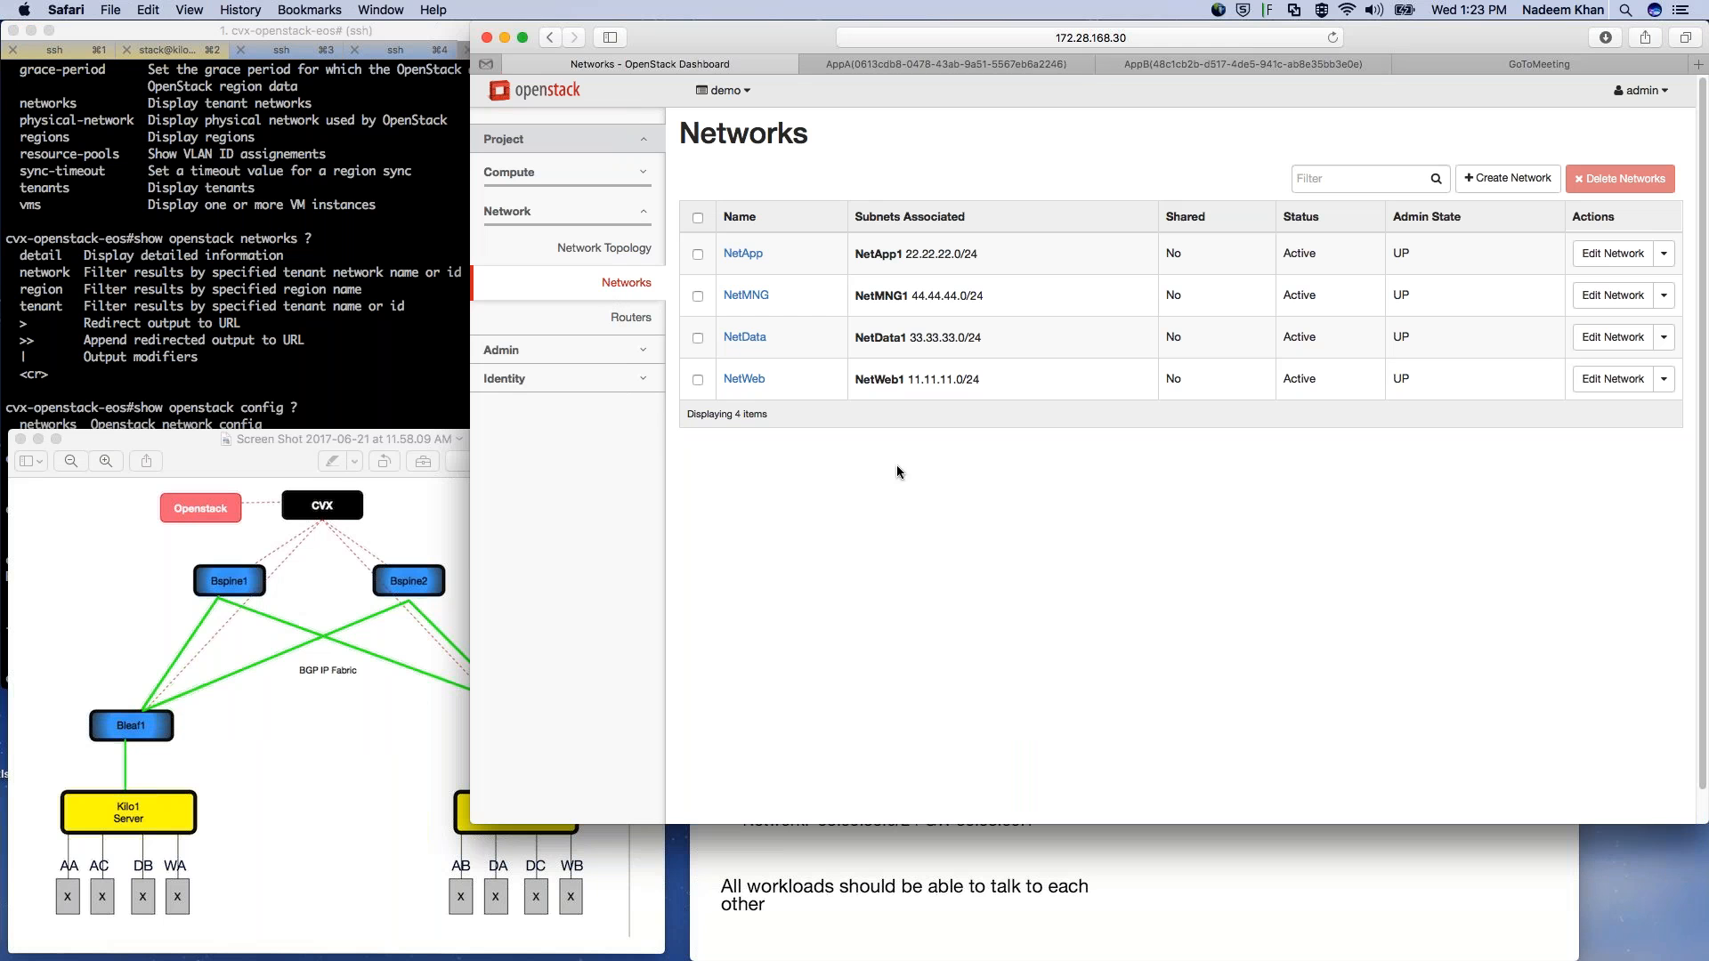
pyautogui.click(516, 178)
pyautogui.click(961, 863)
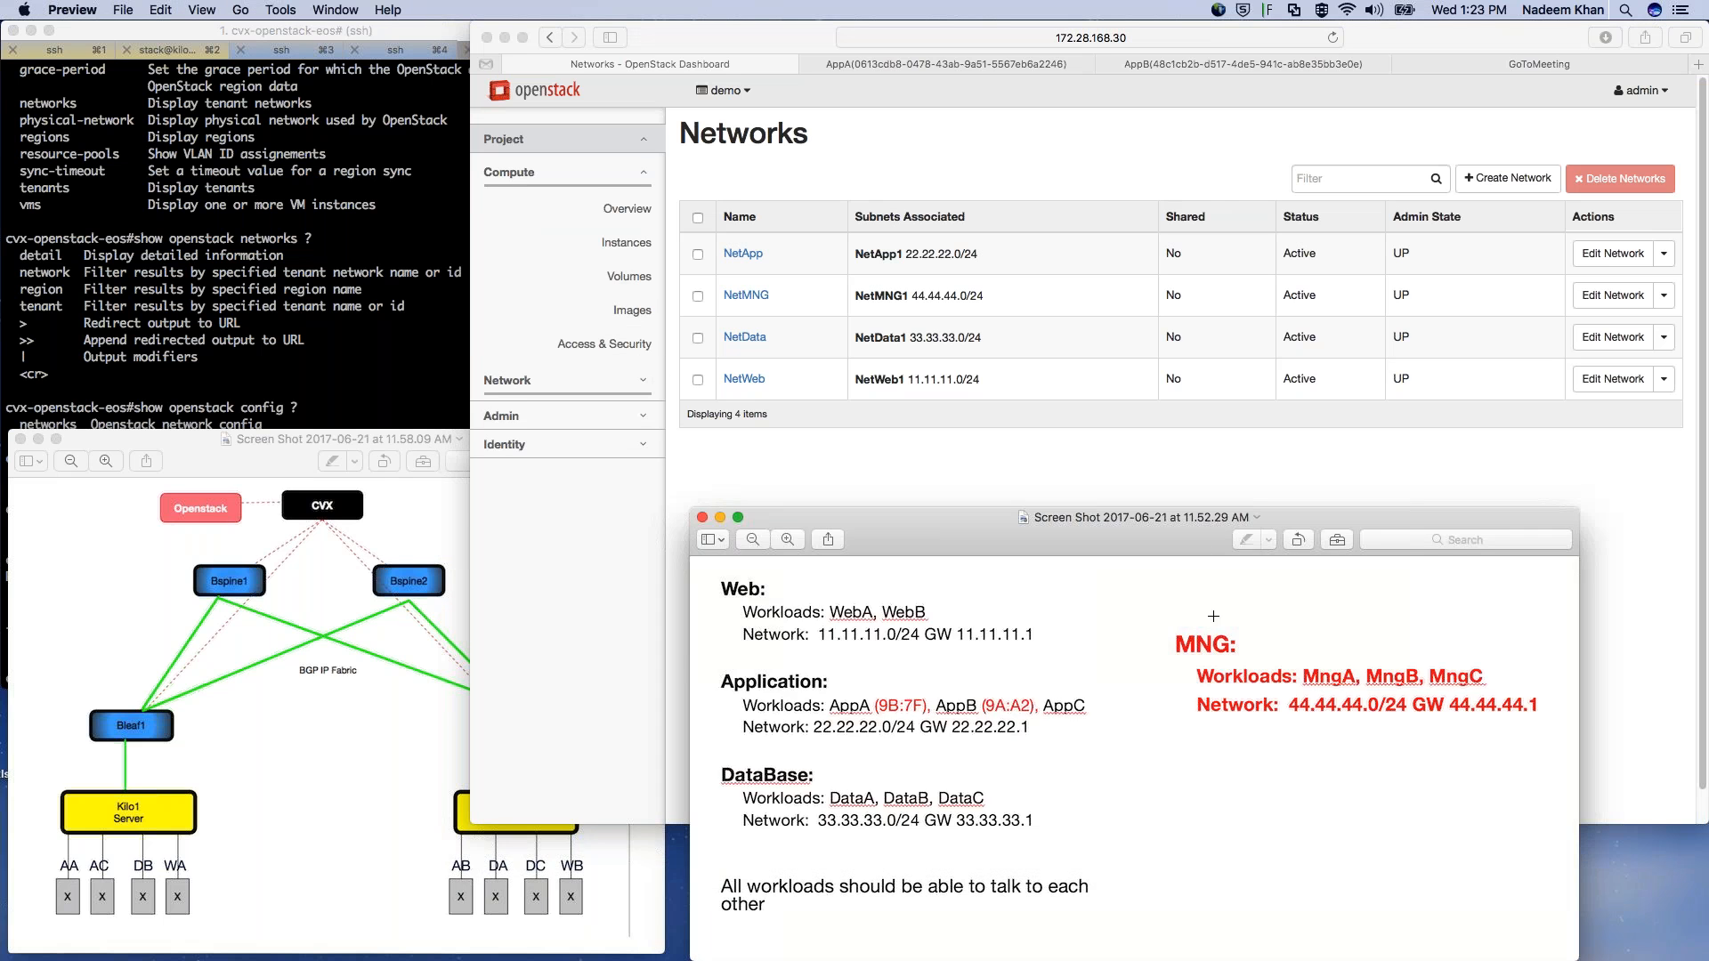
pyautogui.moveTo(1177, 533); pyautogui.dragTo(61, 473)
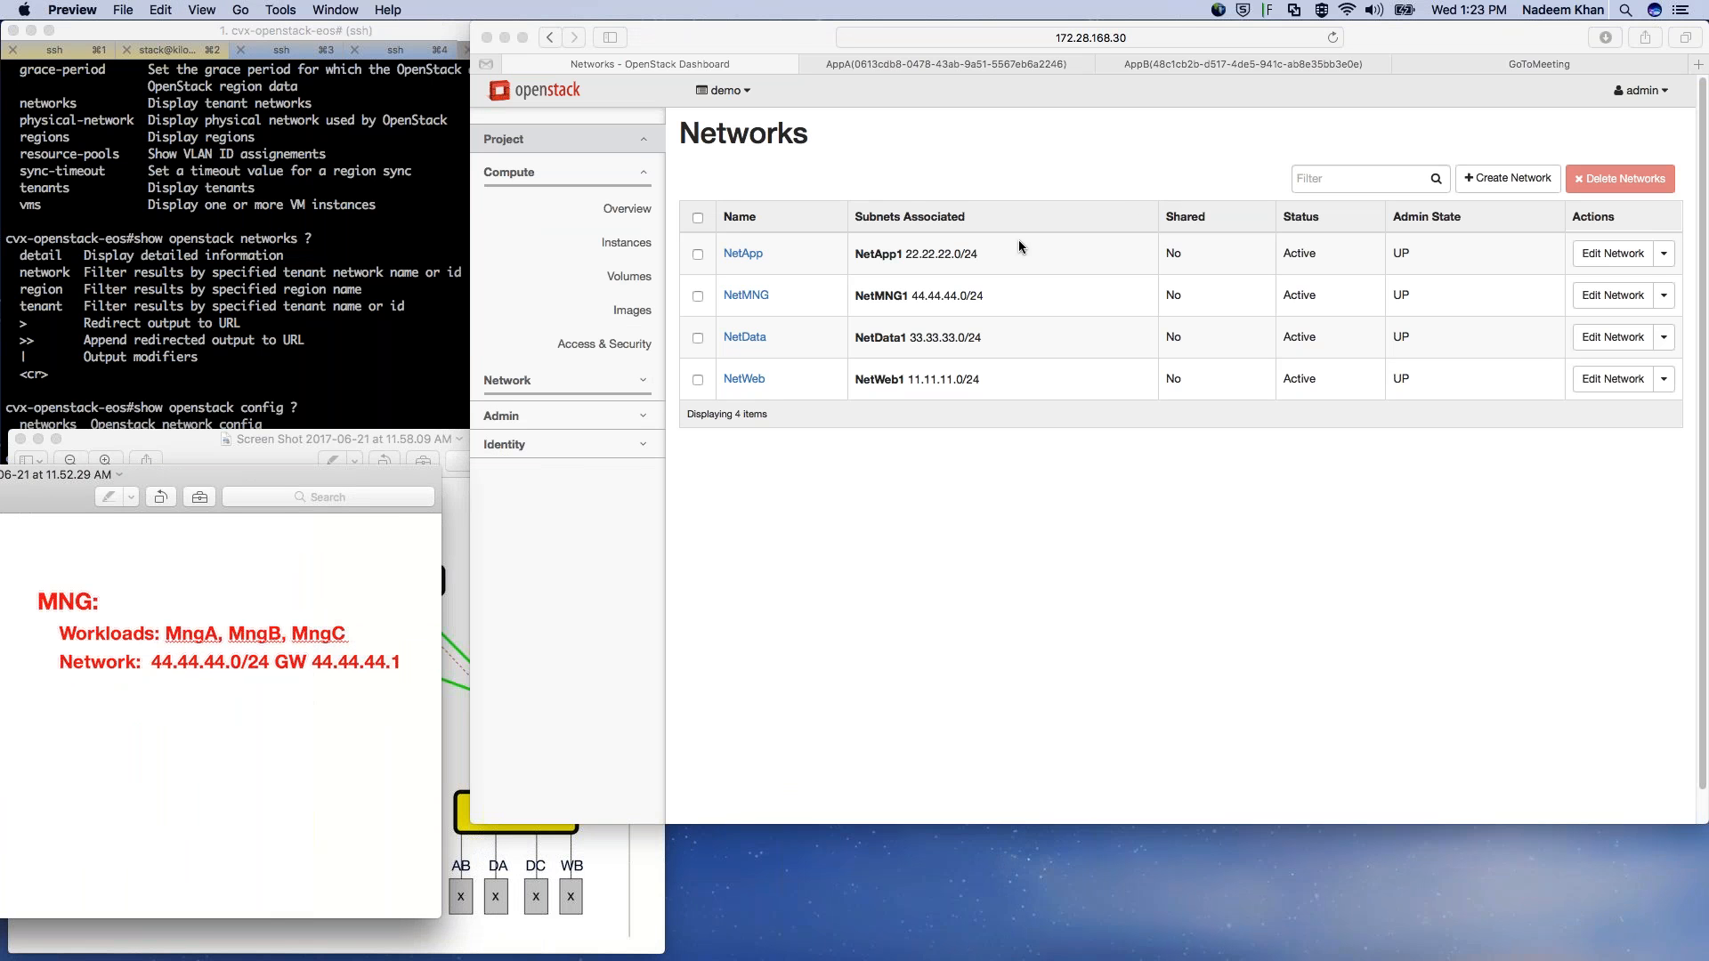
pyautogui.click(632, 243)
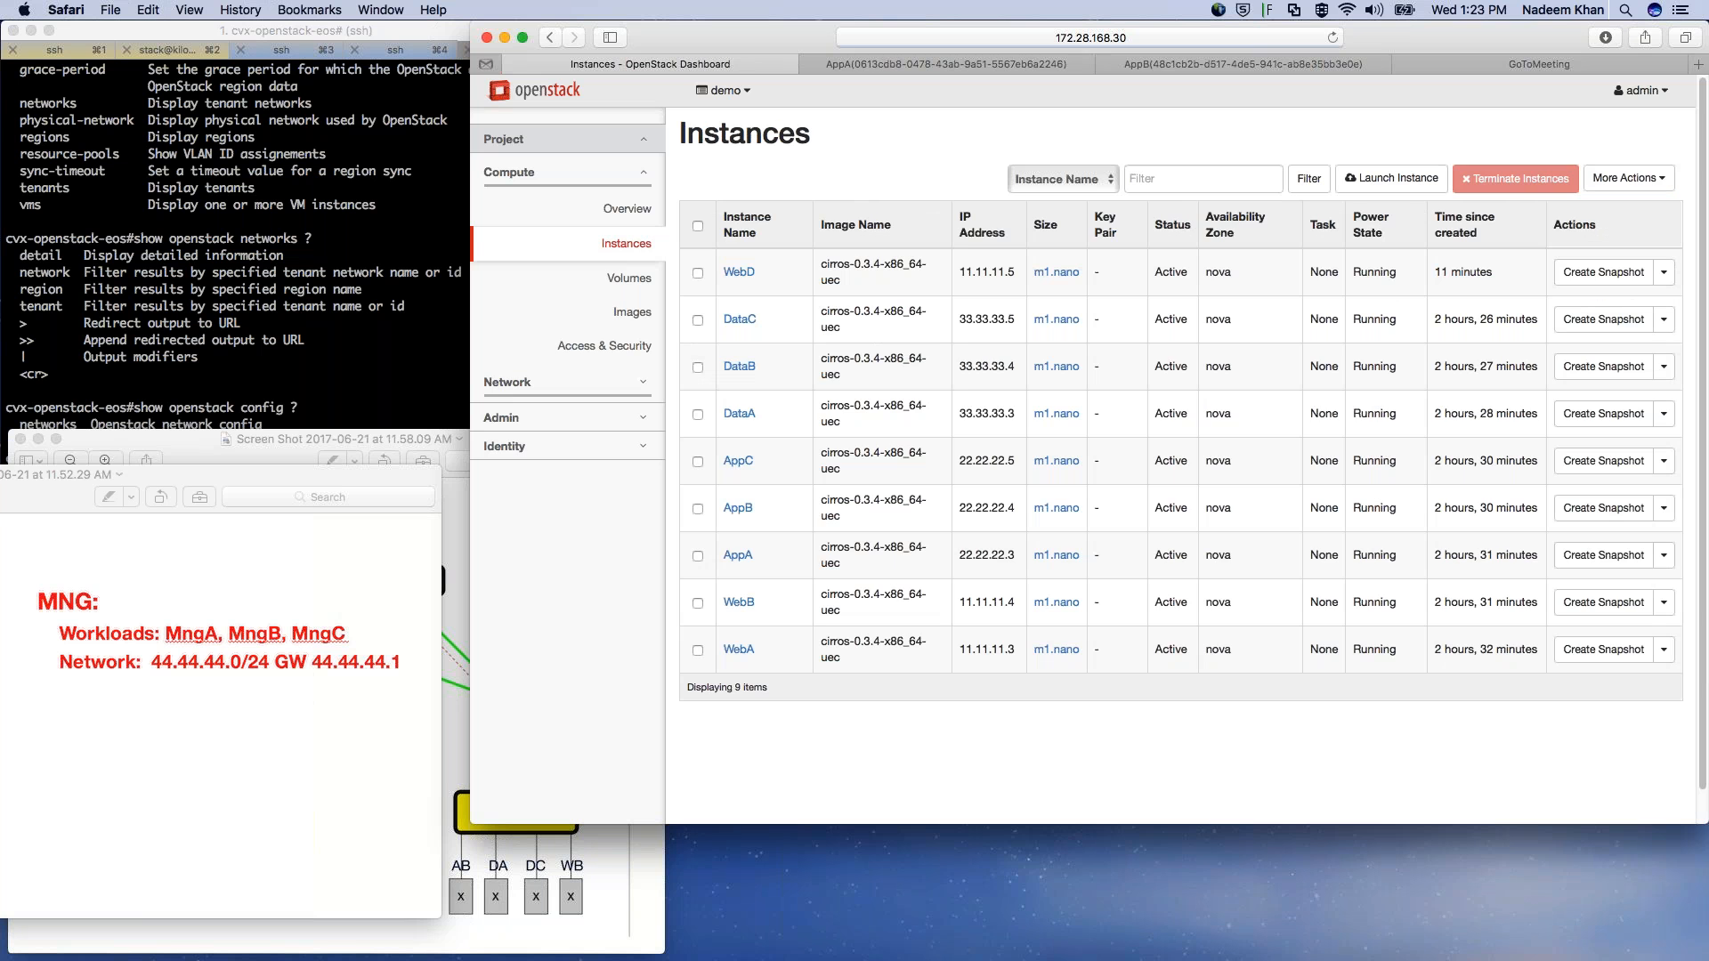
# Step: Start launching a new instance and name it MngA
pyautogui.click(1386, 183)
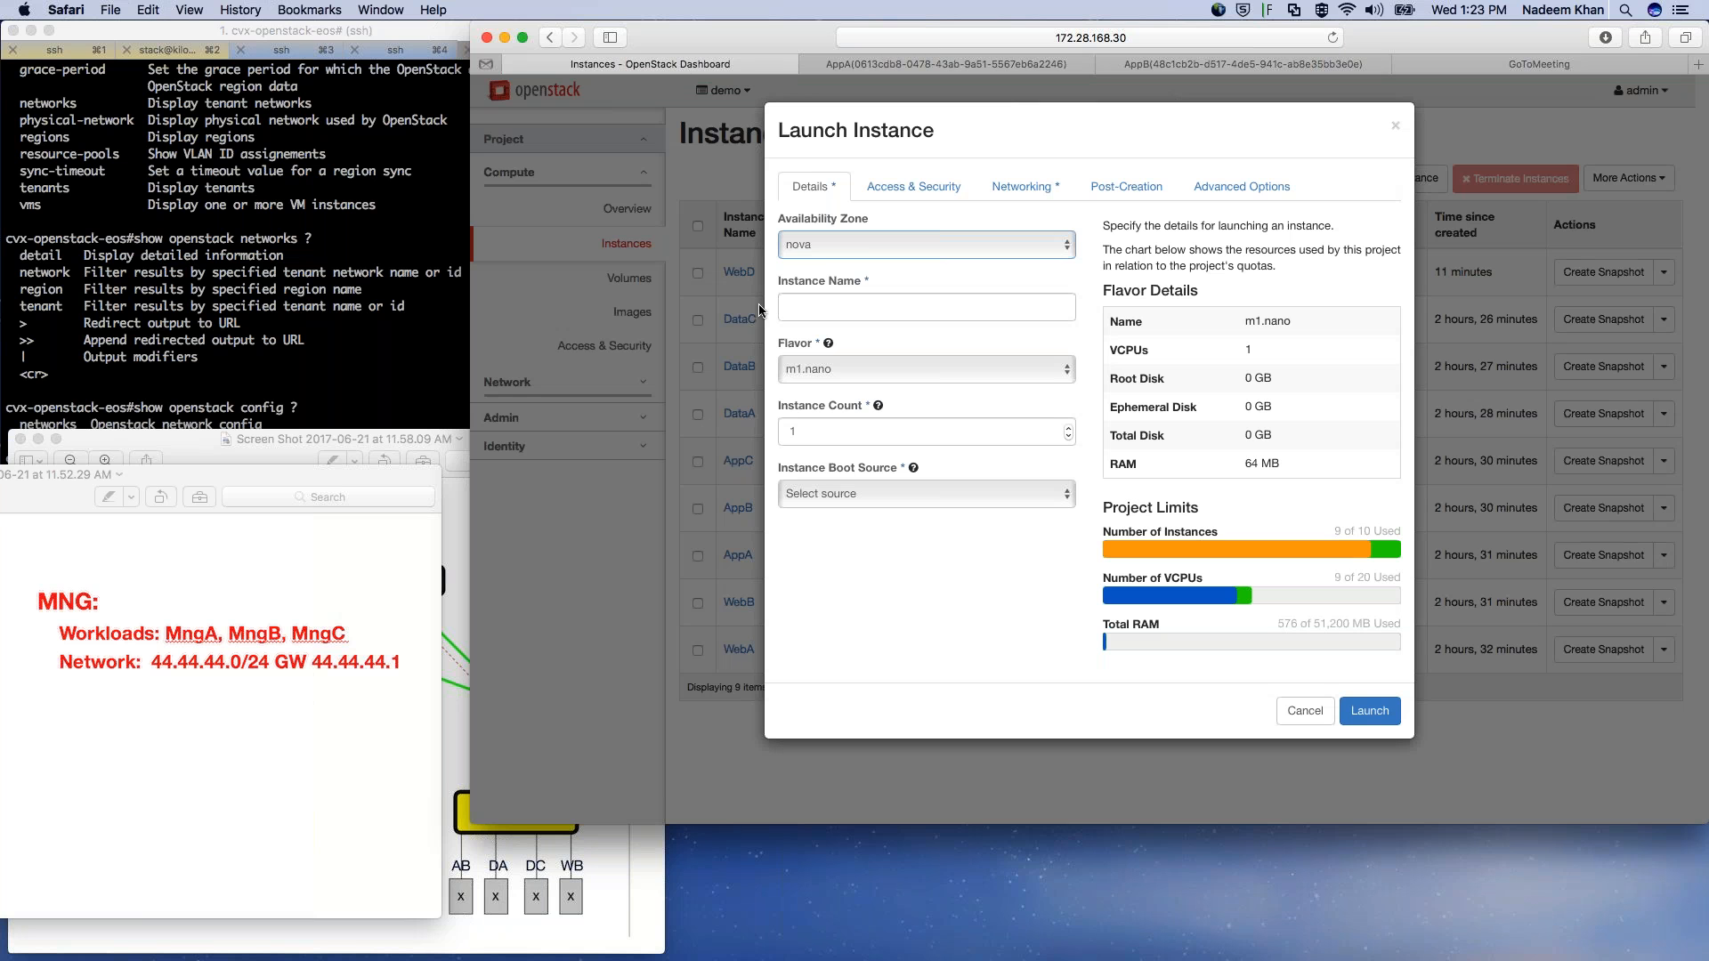
pyautogui.click(857, 307)
pyautogui.write('MNGA')
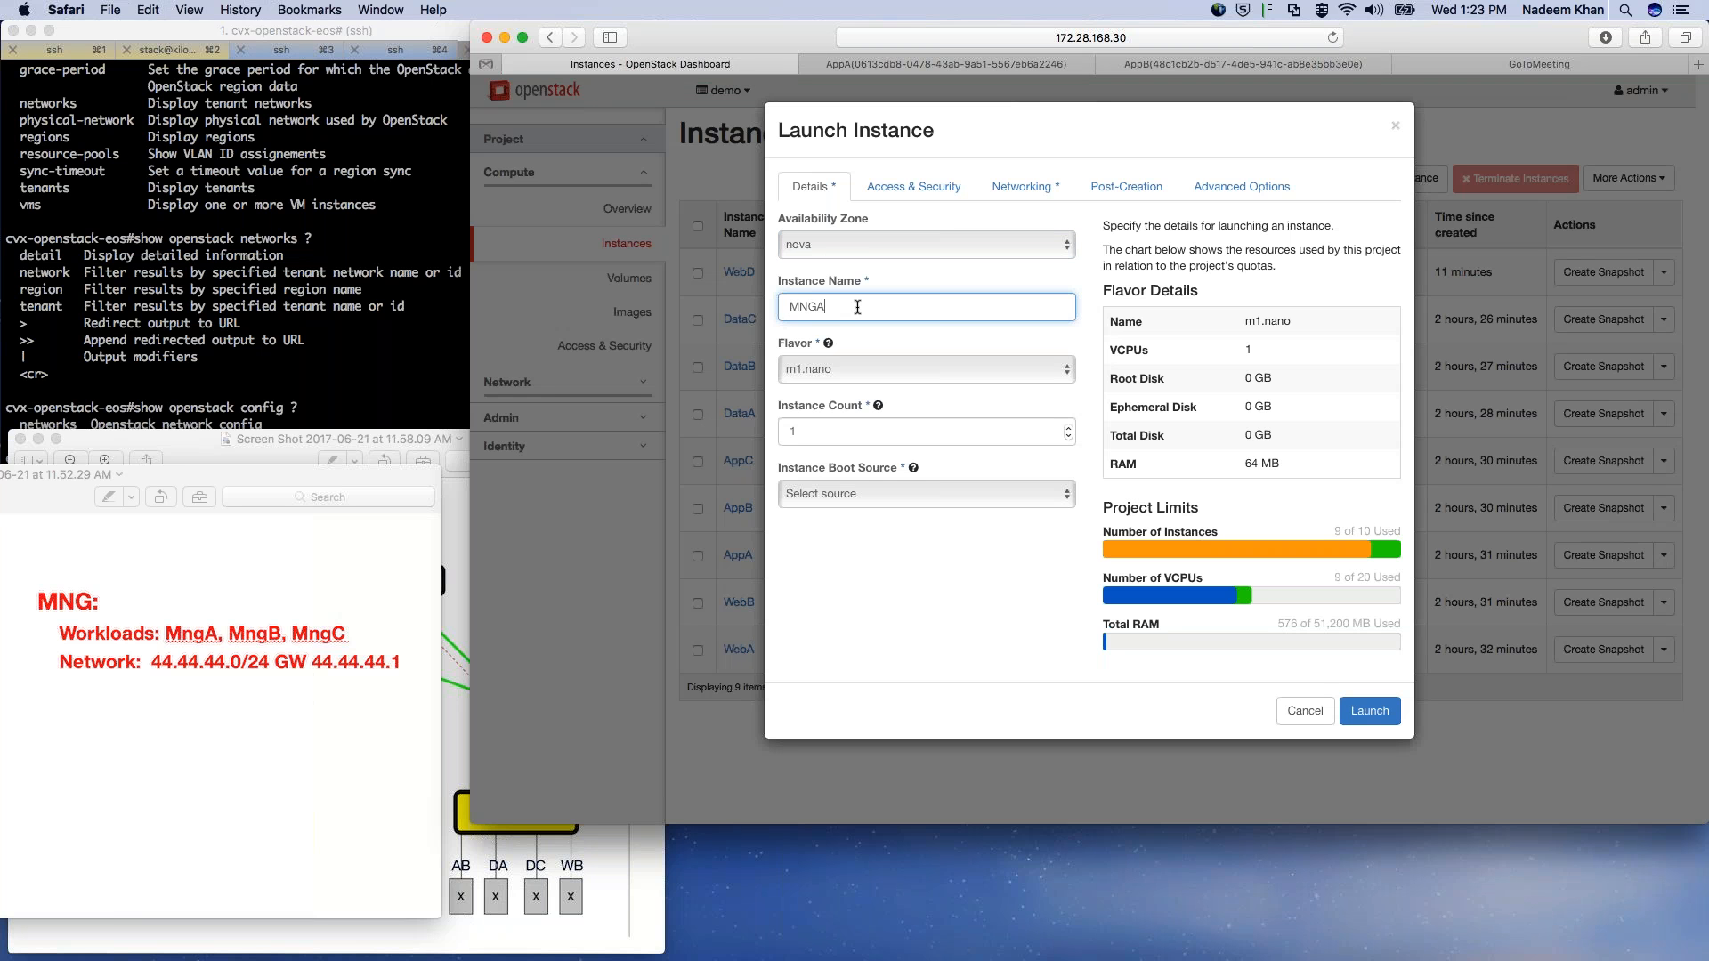
pyautogui.press('BackSpace')
pyautogui.press('BackSpace')
pyautogui.press('BackSpace')
pyautogui.write('ngA')
# Step: Set MngA to boot from the cirros-0.3.4-x86_64-uec image and attach it to the NetMNG network
pyautogui.click(1072, 499)
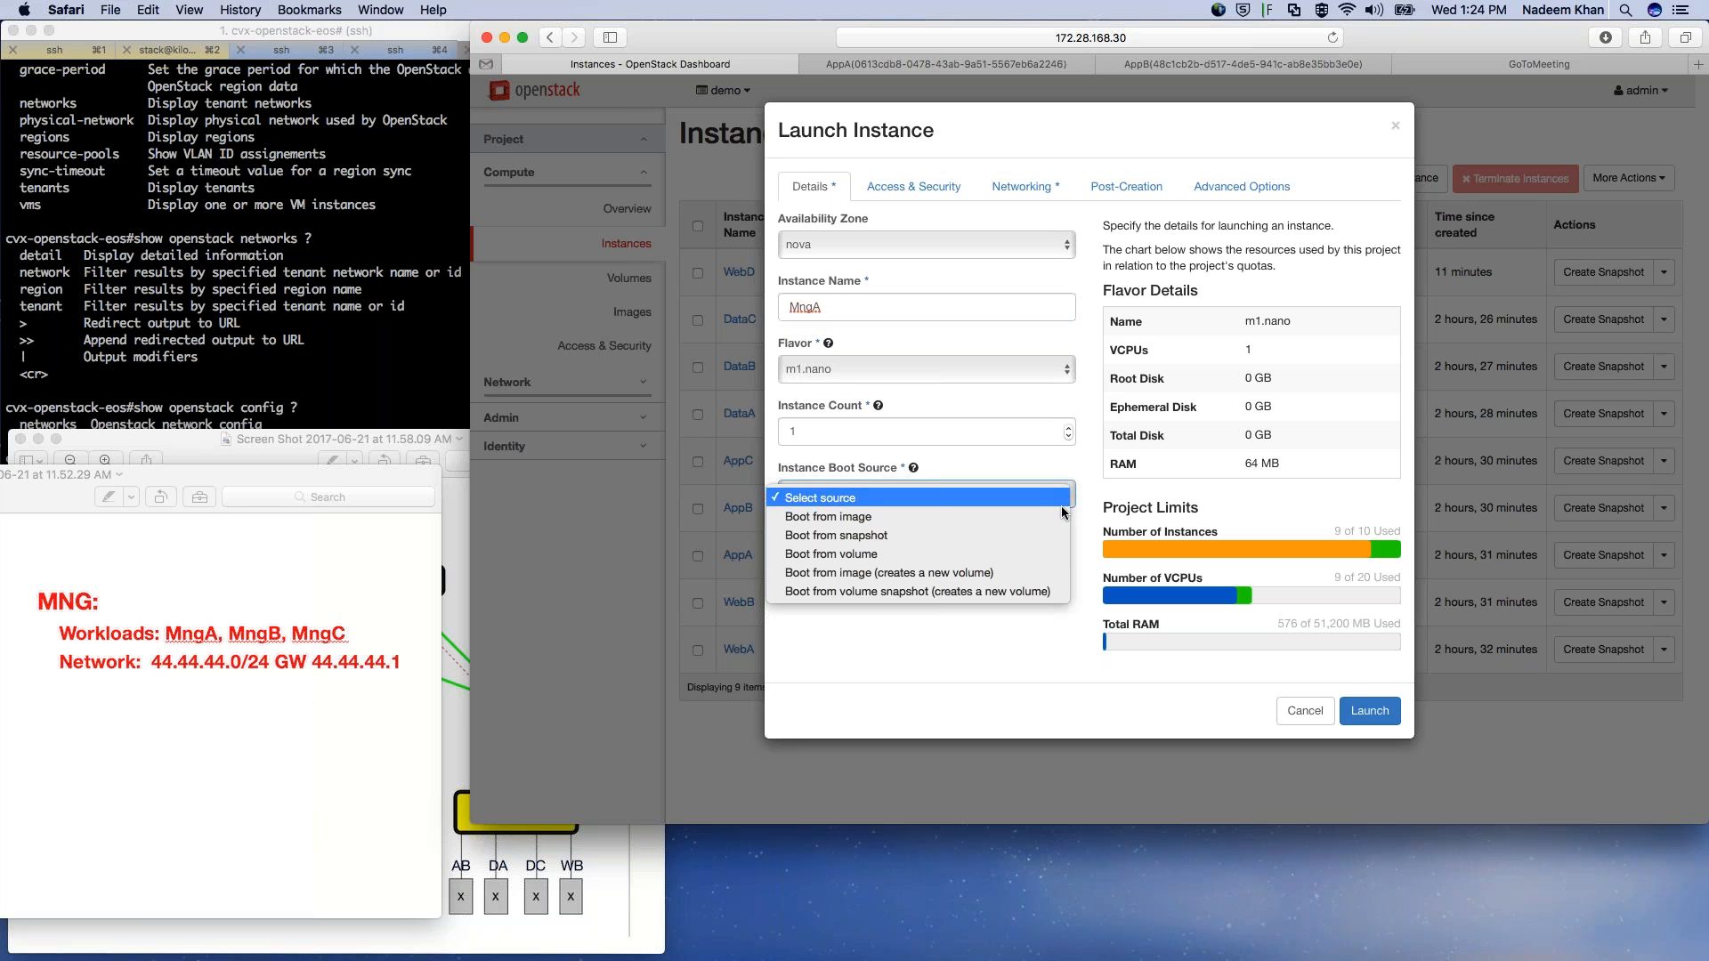
pyautogui.click(1056, 520)
pyautogui.click(1069, 563)
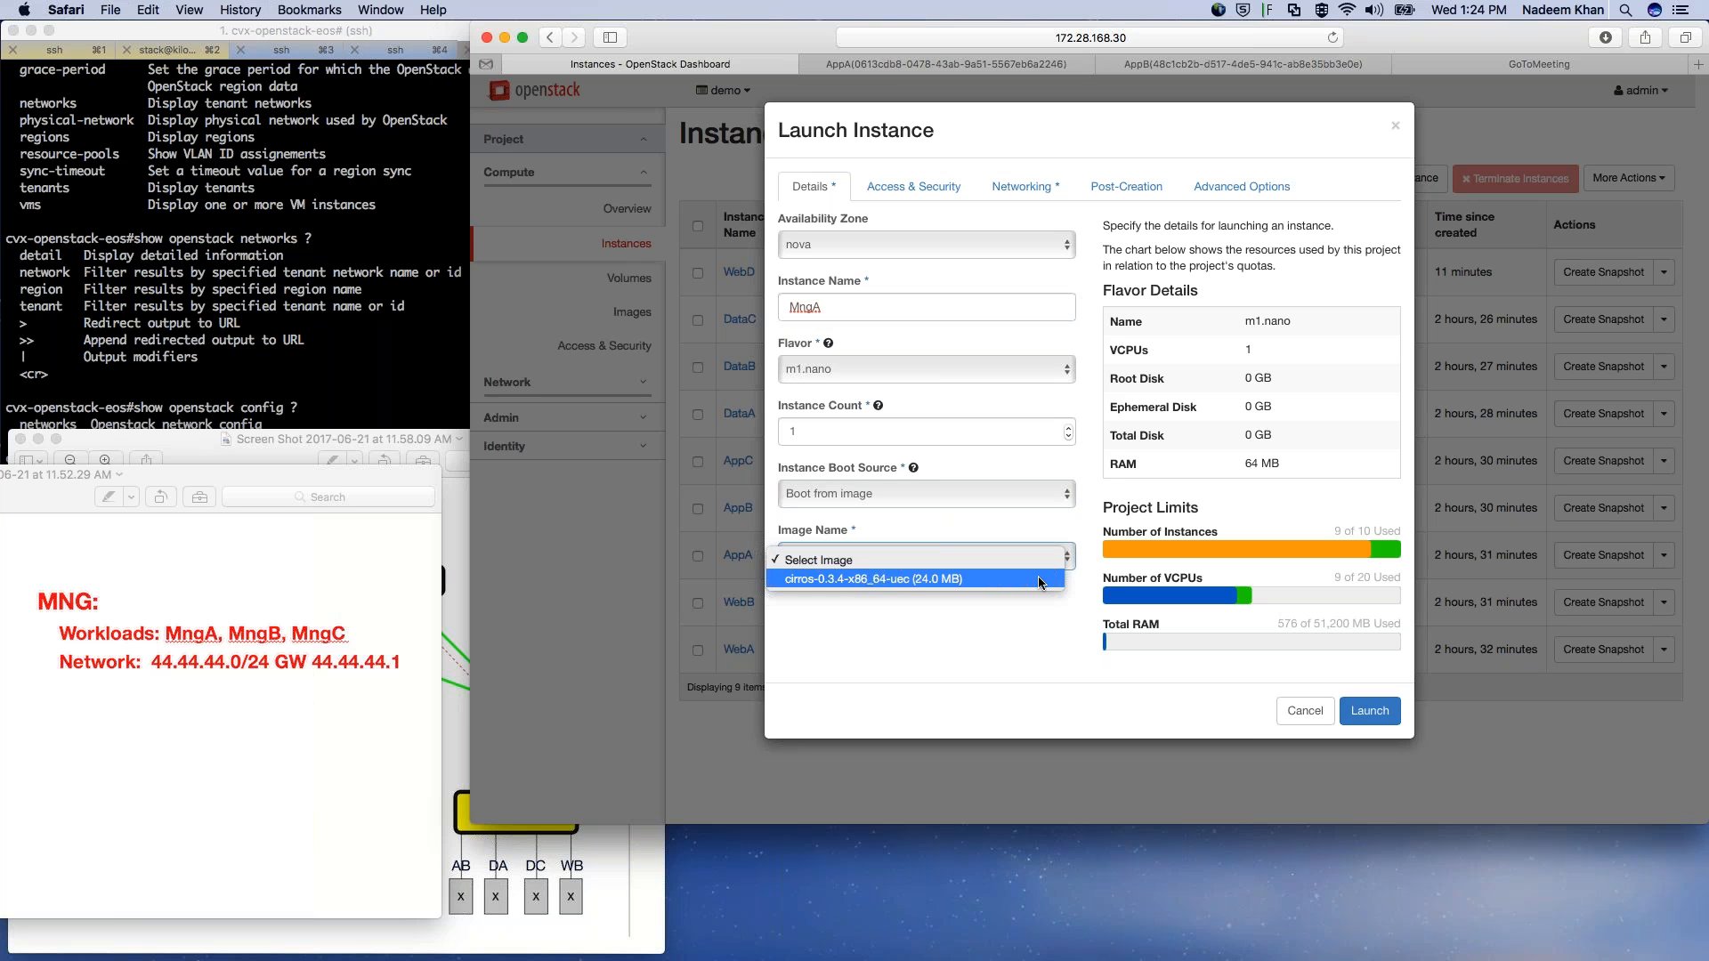
pyautogui.click(1043, 577)
pyautogui.click(1019, 202)
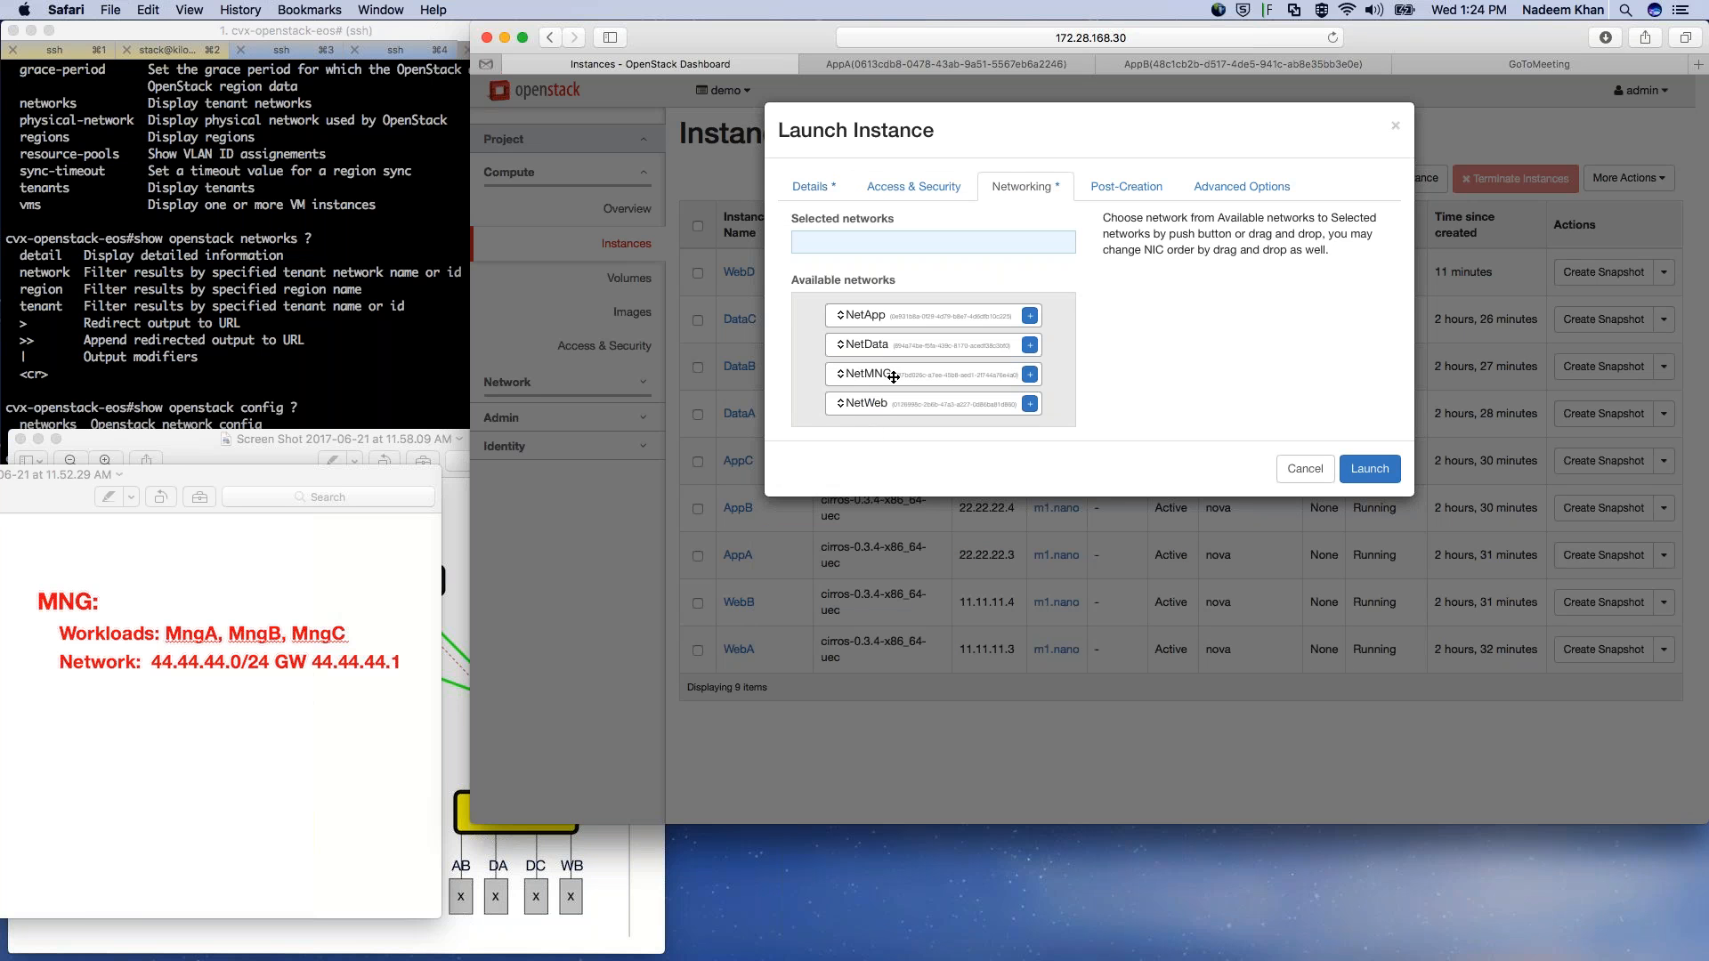
pyautogui.click(1029, 374)
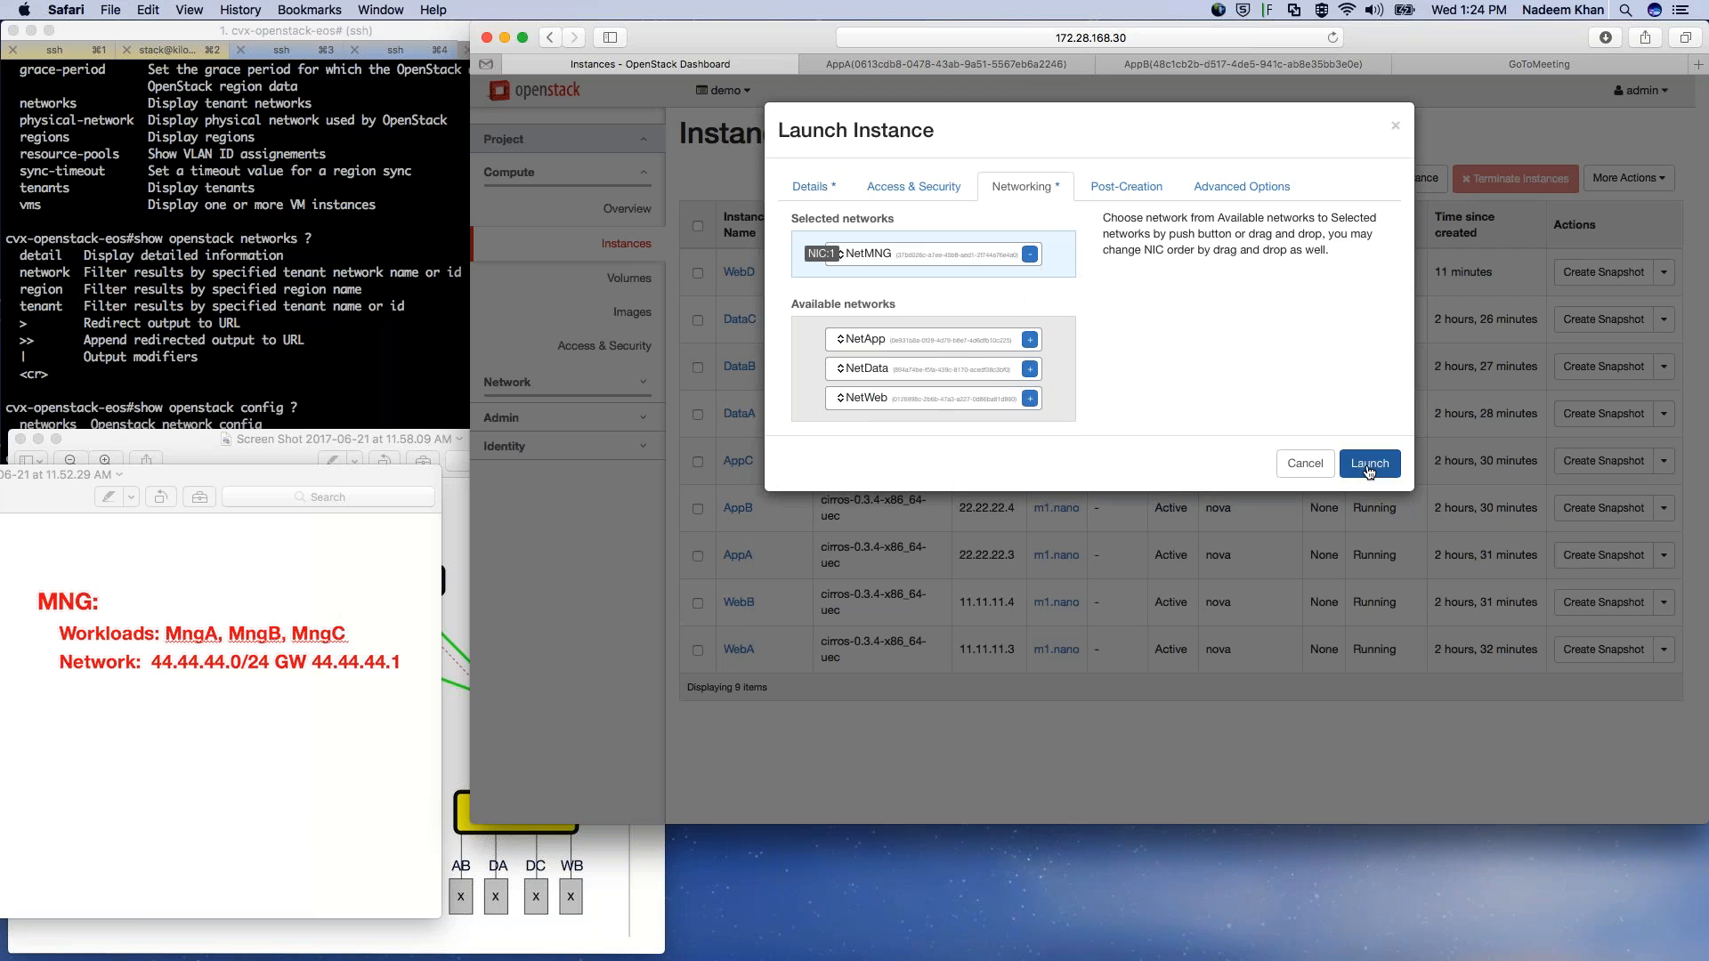
# Step: Launch the MngA instance, and free up quota by terminating the AppC instance
pyautogui.click(1370, 468)
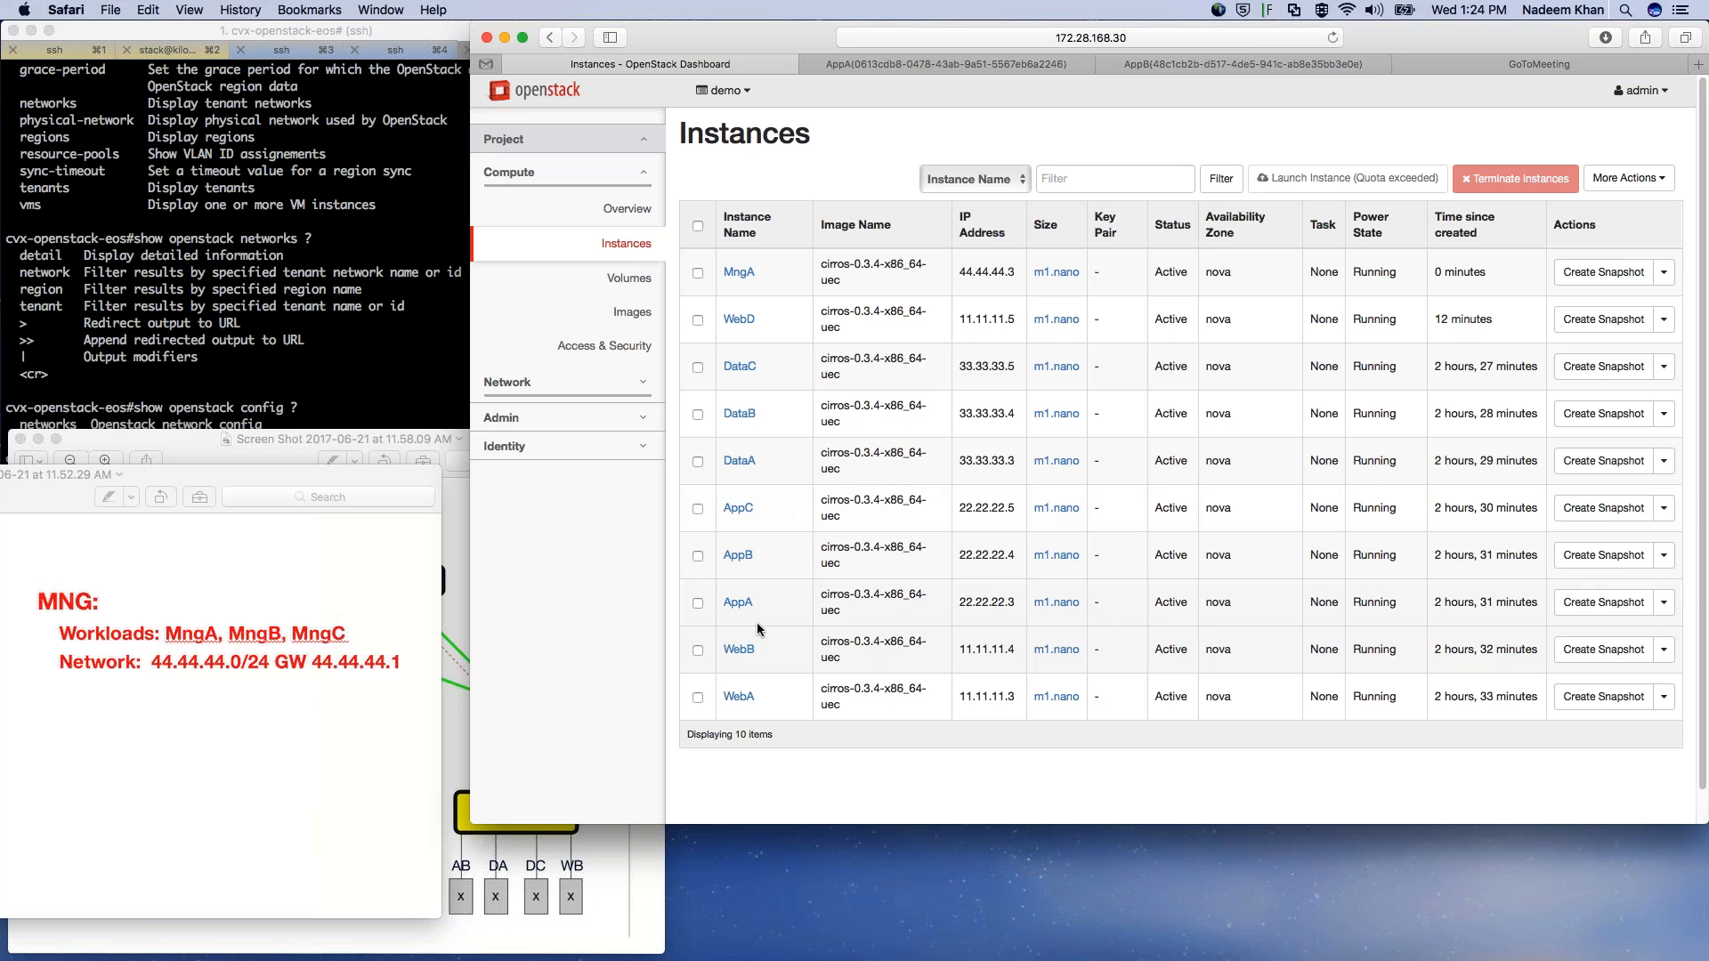
pyautogui.click(698, 509)
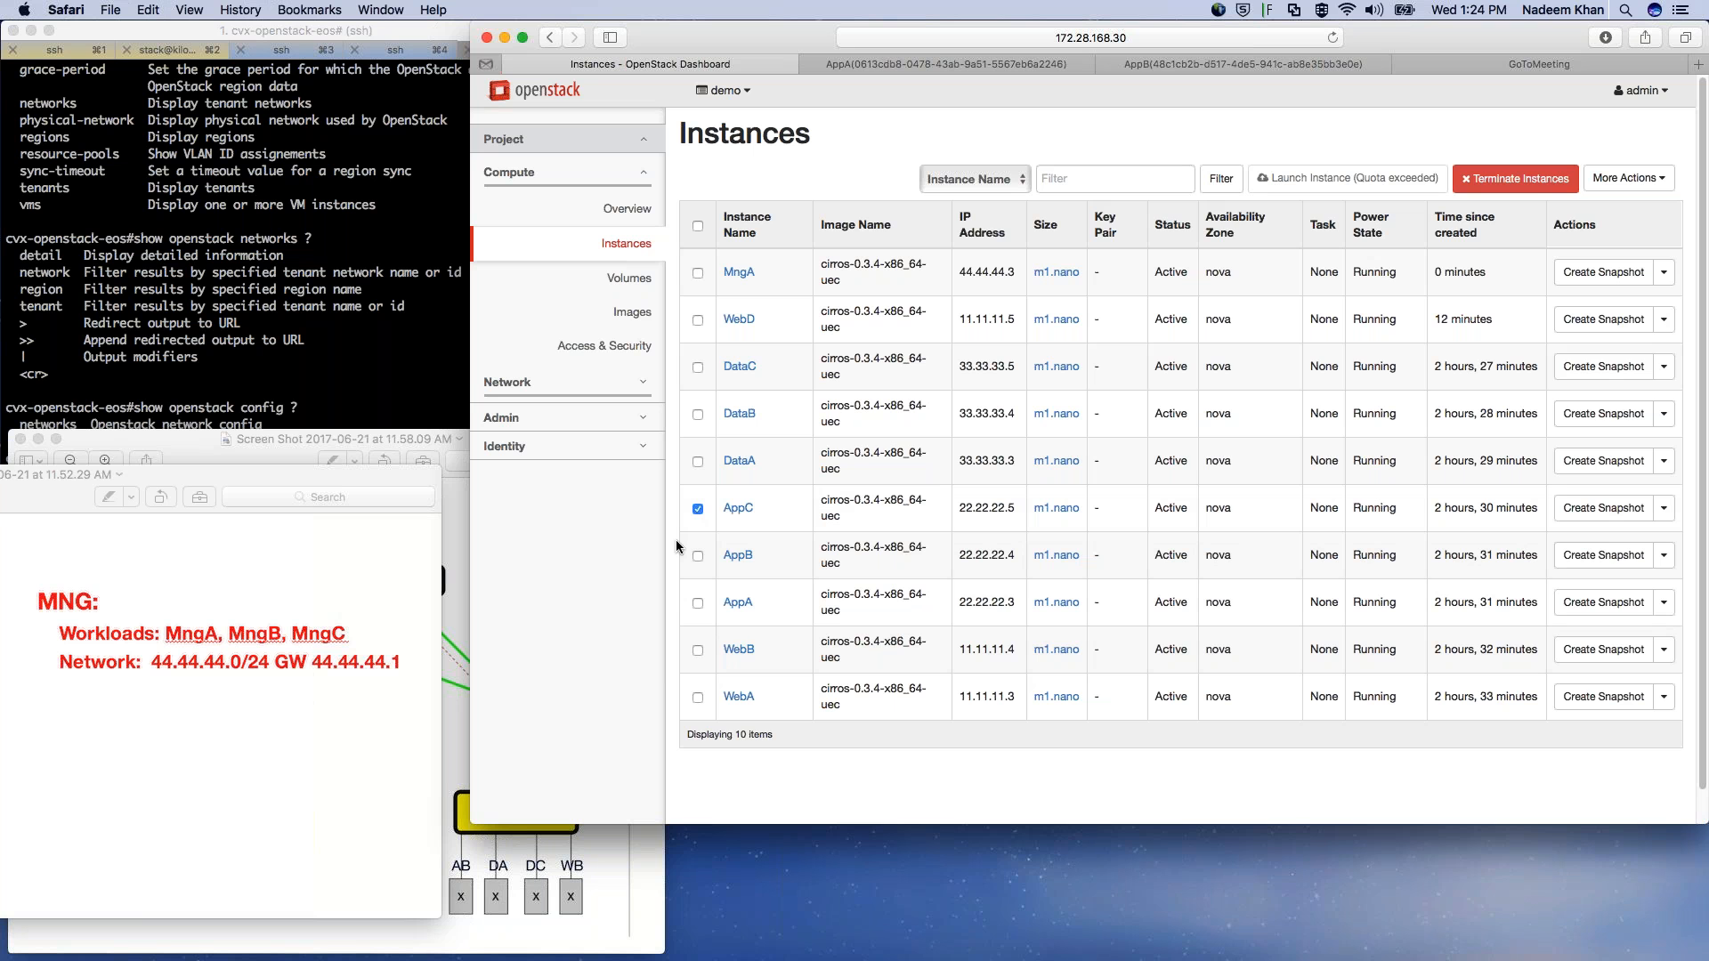
pyautogui.click(1529, 185)
pyautogui.click(1335, 230)
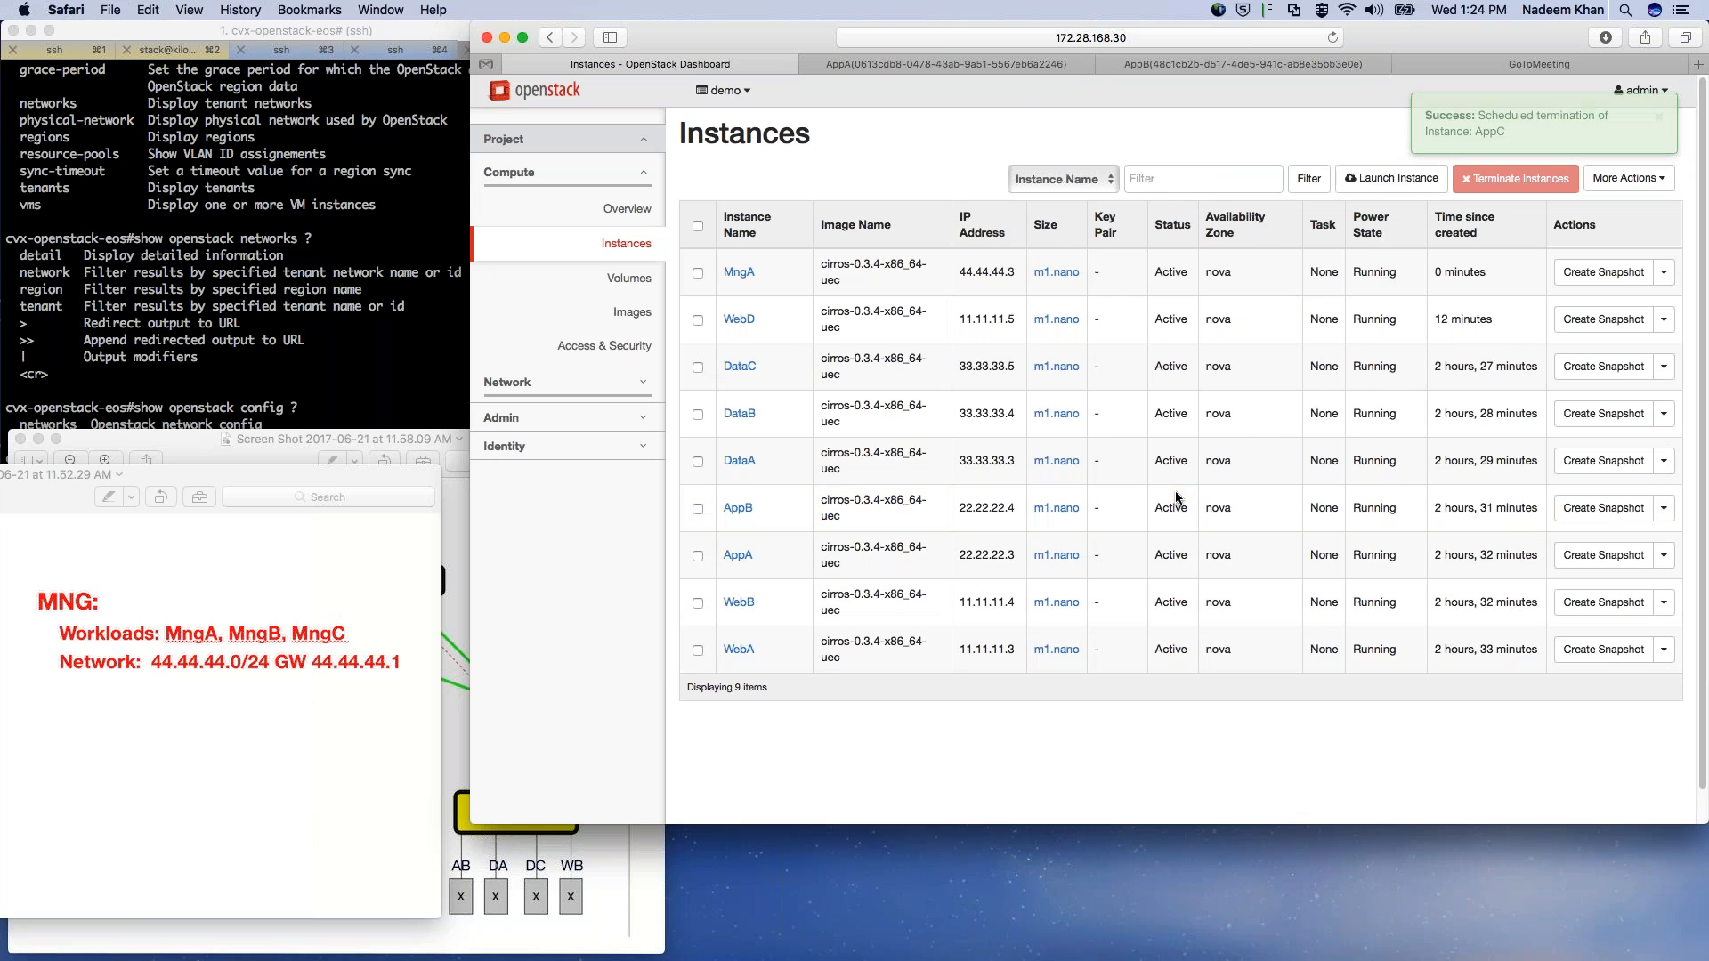
# Step: Start launching another instance and name it MngB
pyautogui.click(1394, 178)
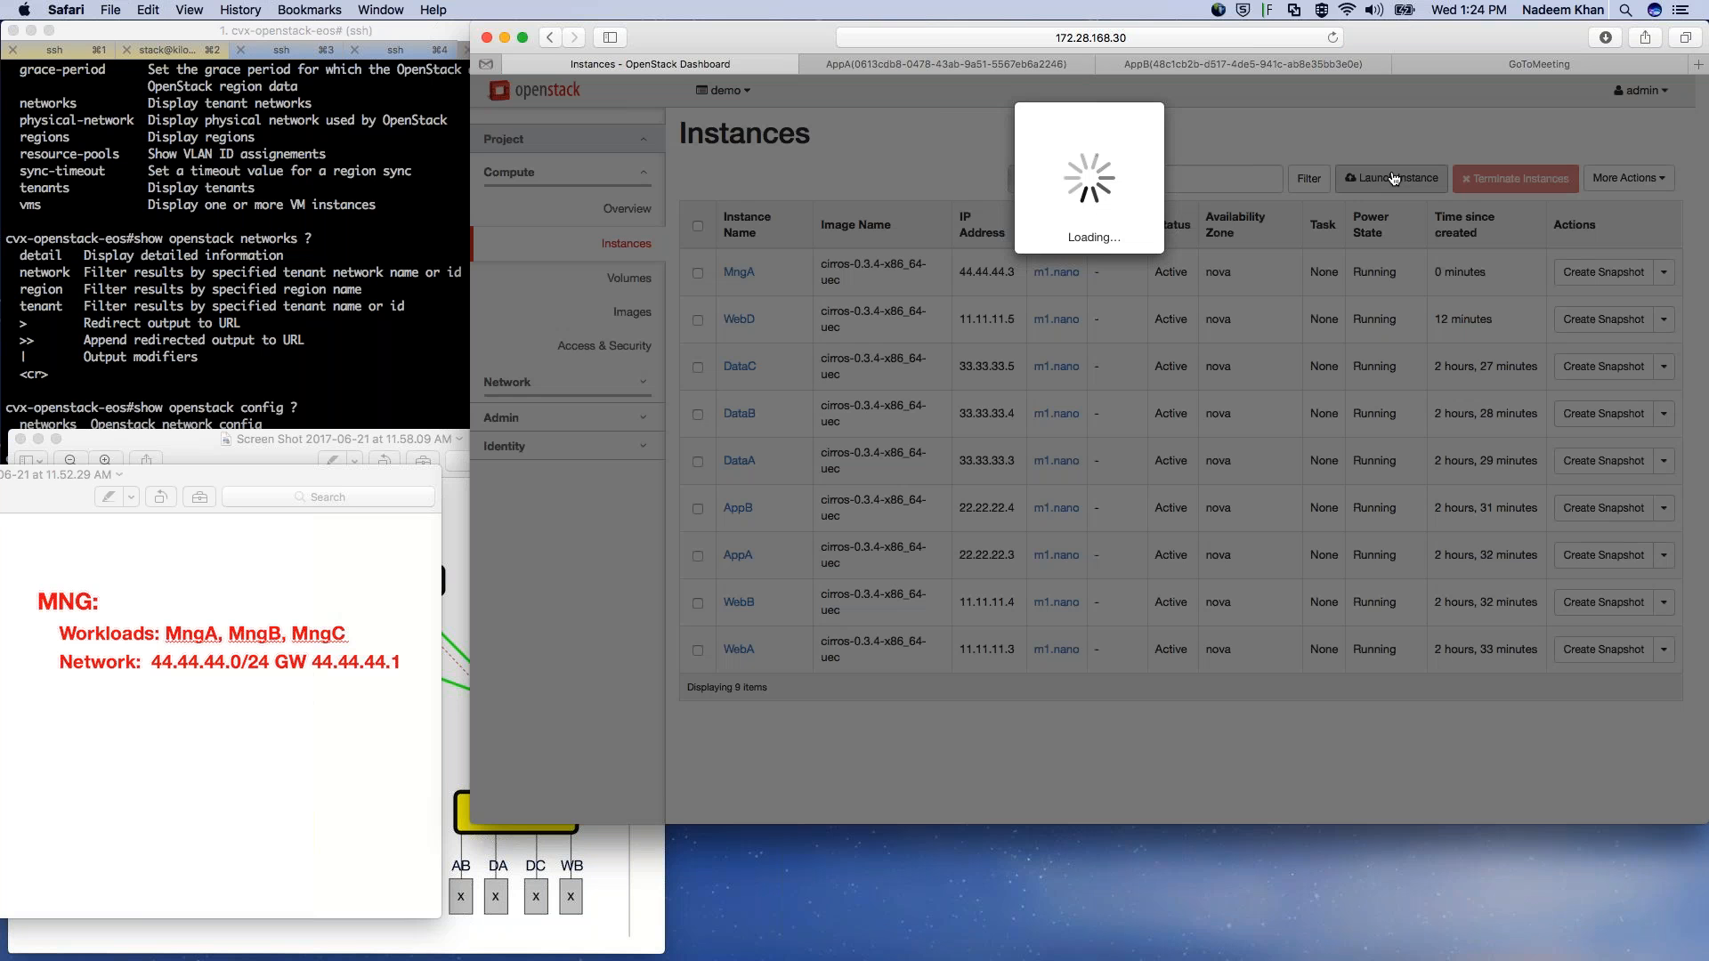
pyautogui.click(955, 305)
pyautogui.write('MN')
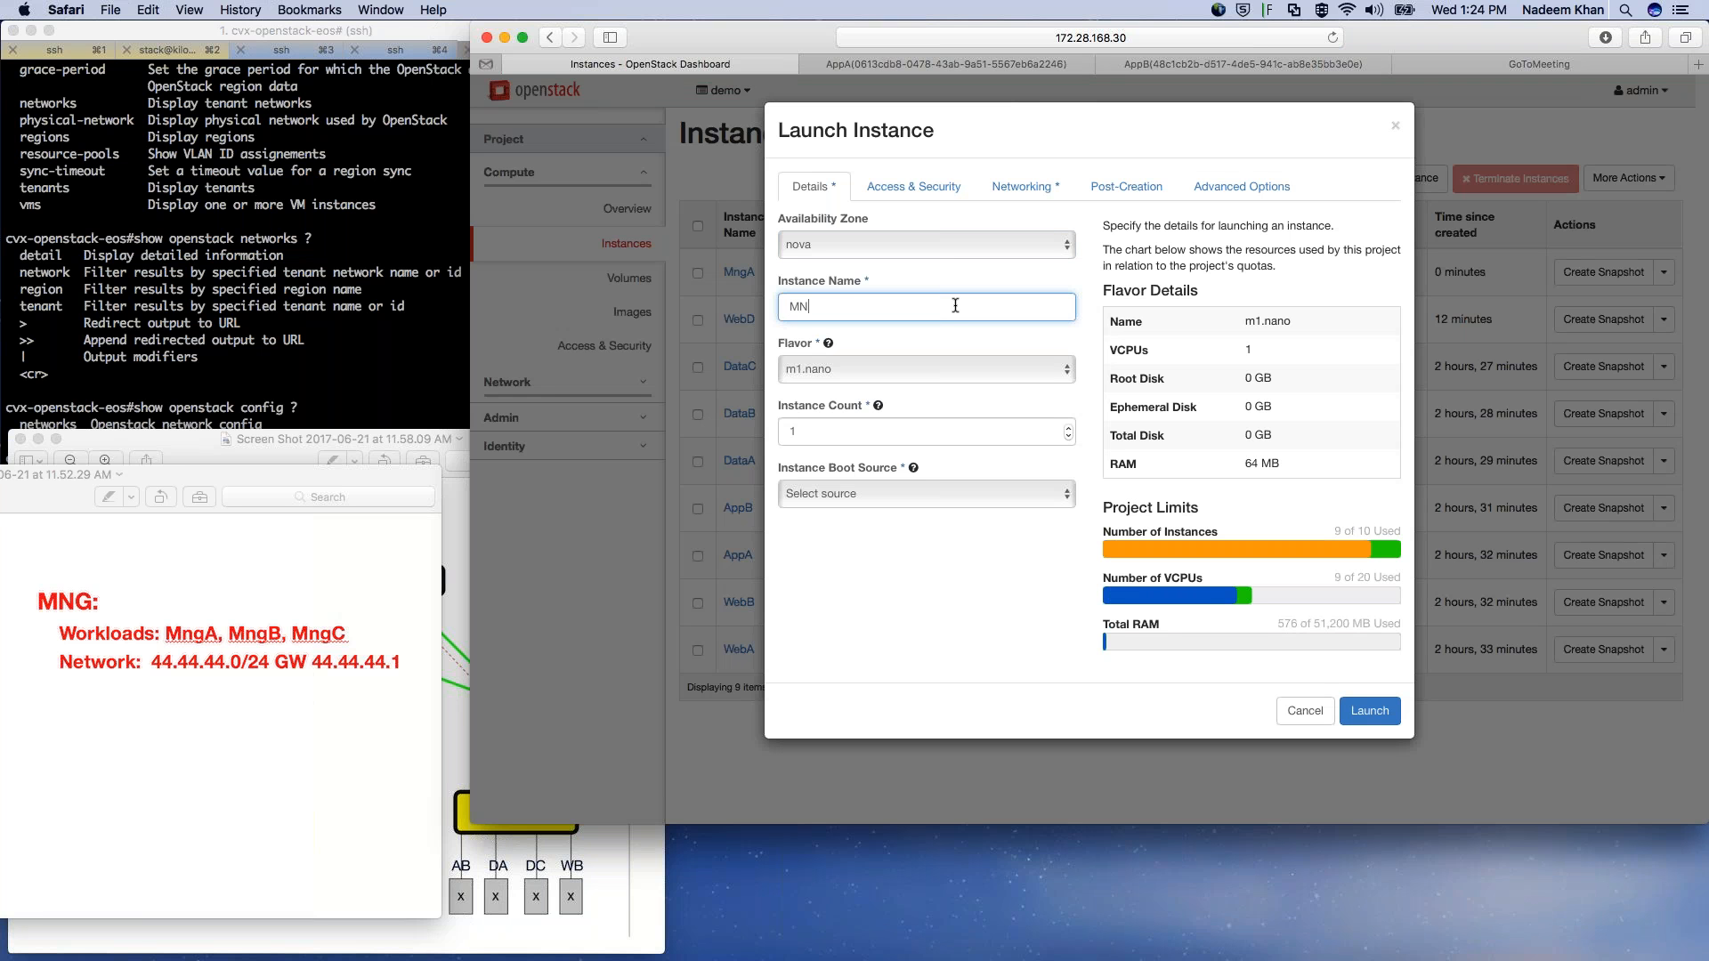
pyautogui.press('BackSpace')
pyautogui.write('ngB')
# Step: Boot MngB from the cirros-0.3.4-x86_64-uec image, attach it to the NetMNG network and launch it
pyautogui.click(1068, 495)
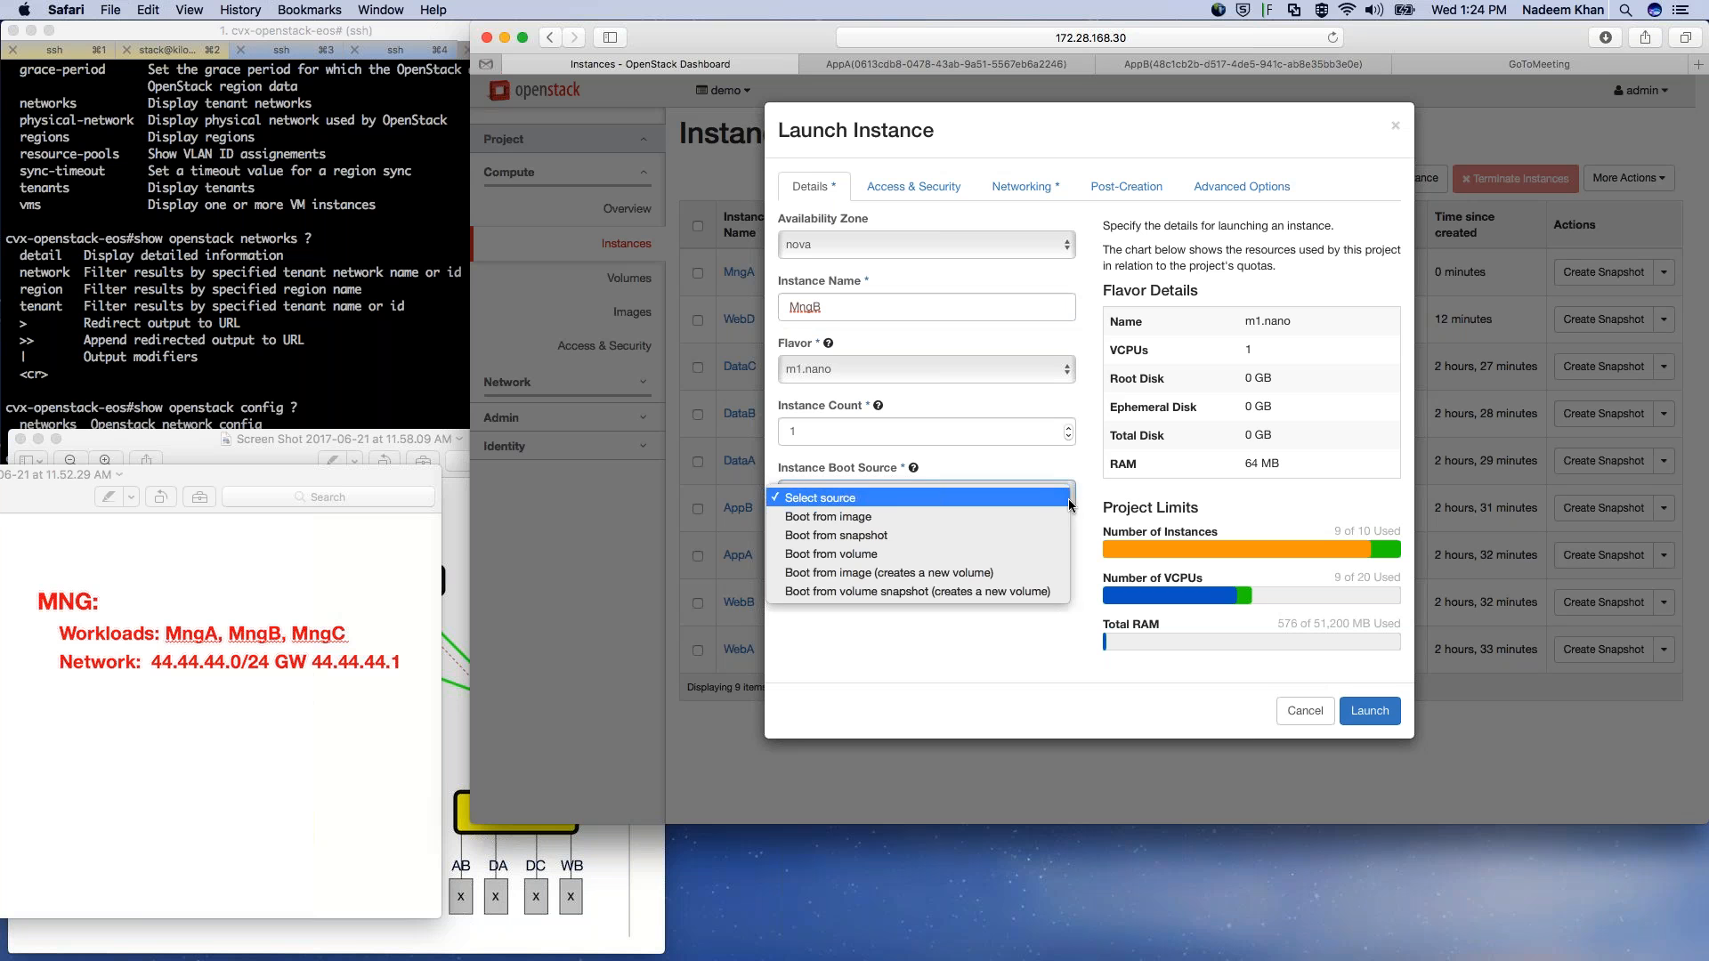
pyautogui.click(1023, 518)
pyautogui.click(1073, 559)
pyautogui.click(1023, 578)
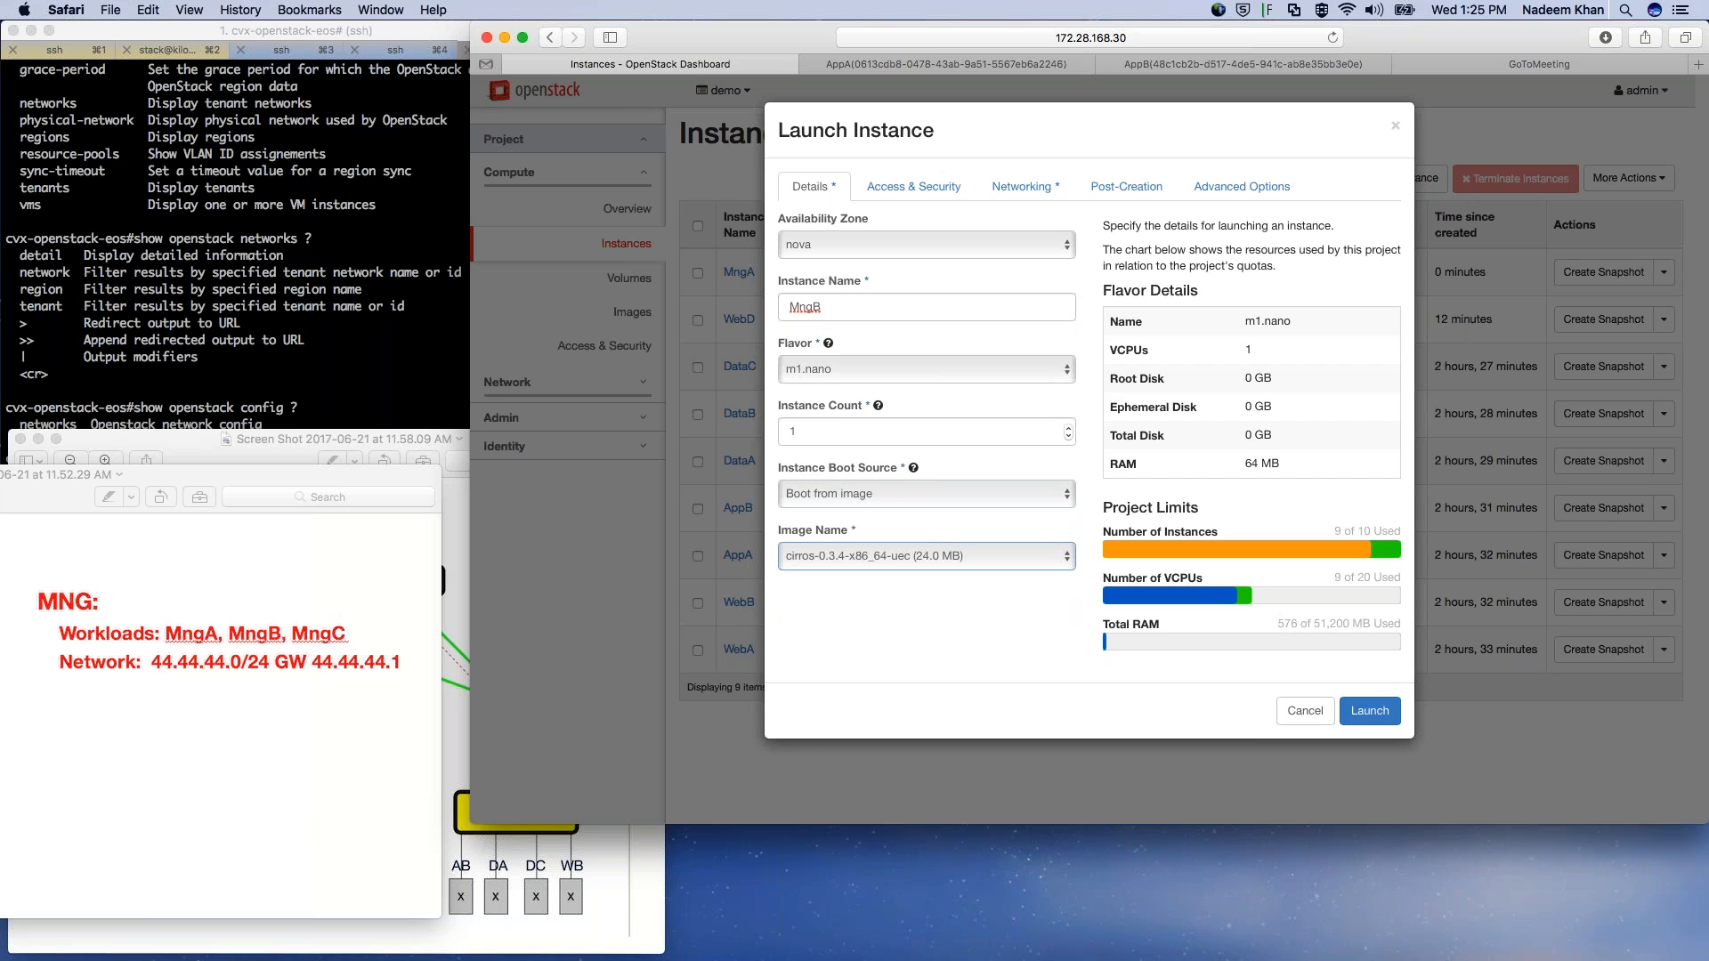
pyautogui.click(1024, 186)
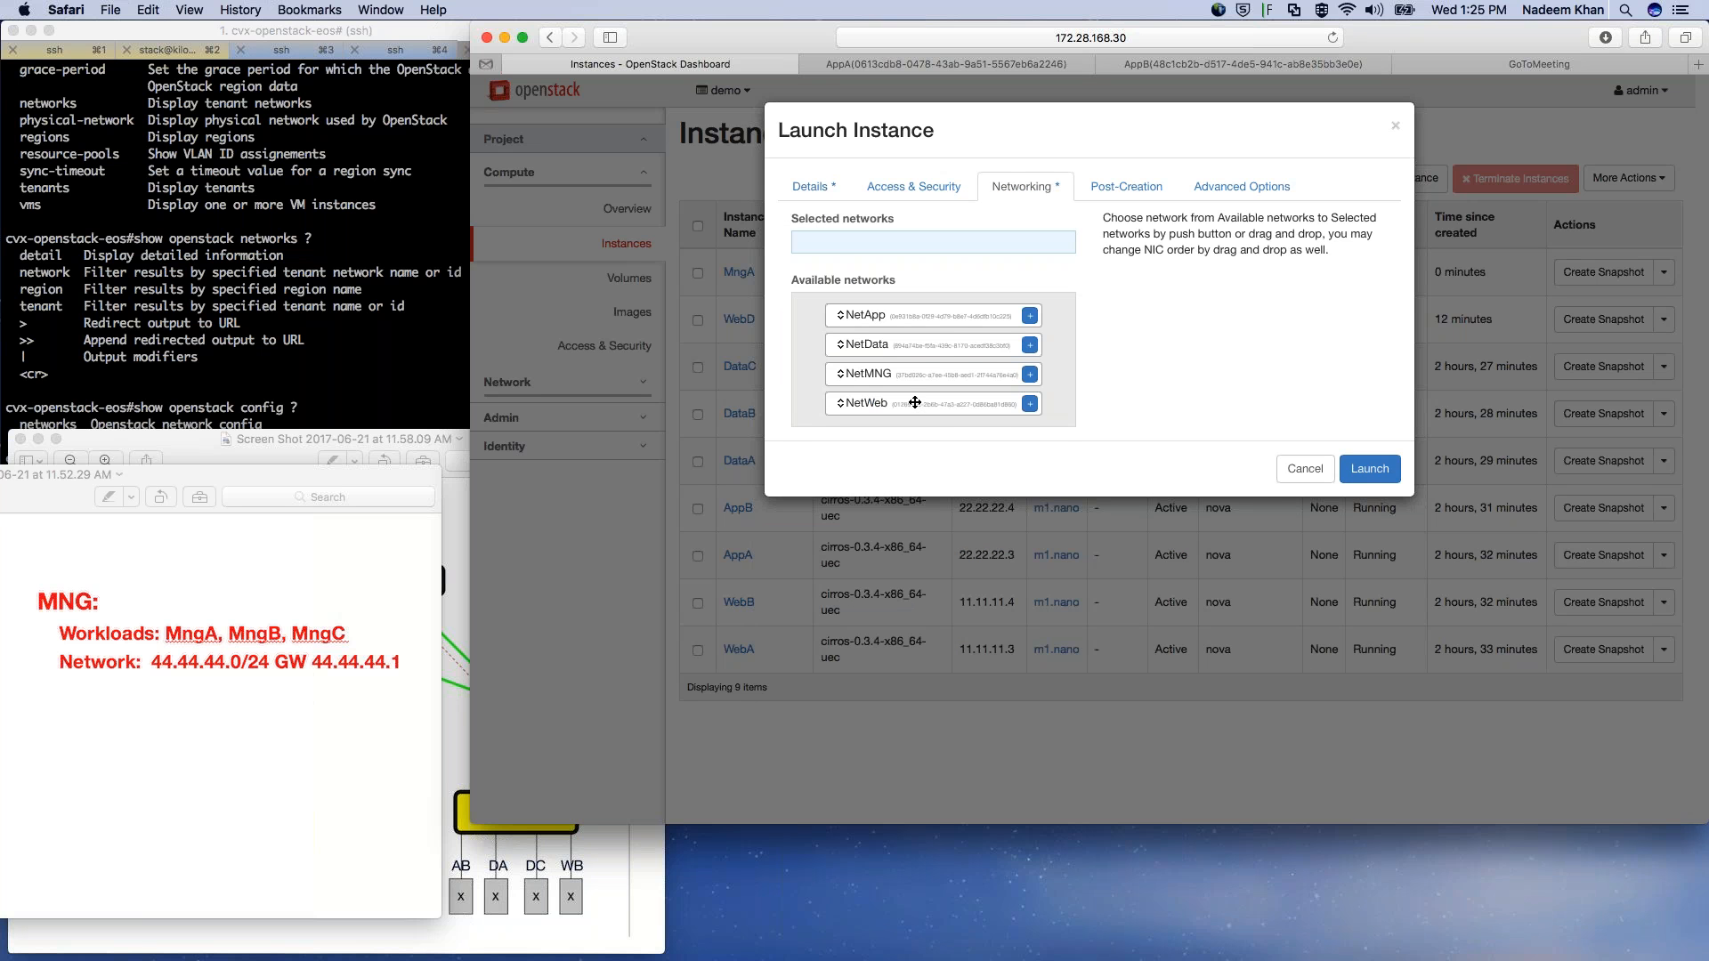
pyautogui.click(1030, 373)
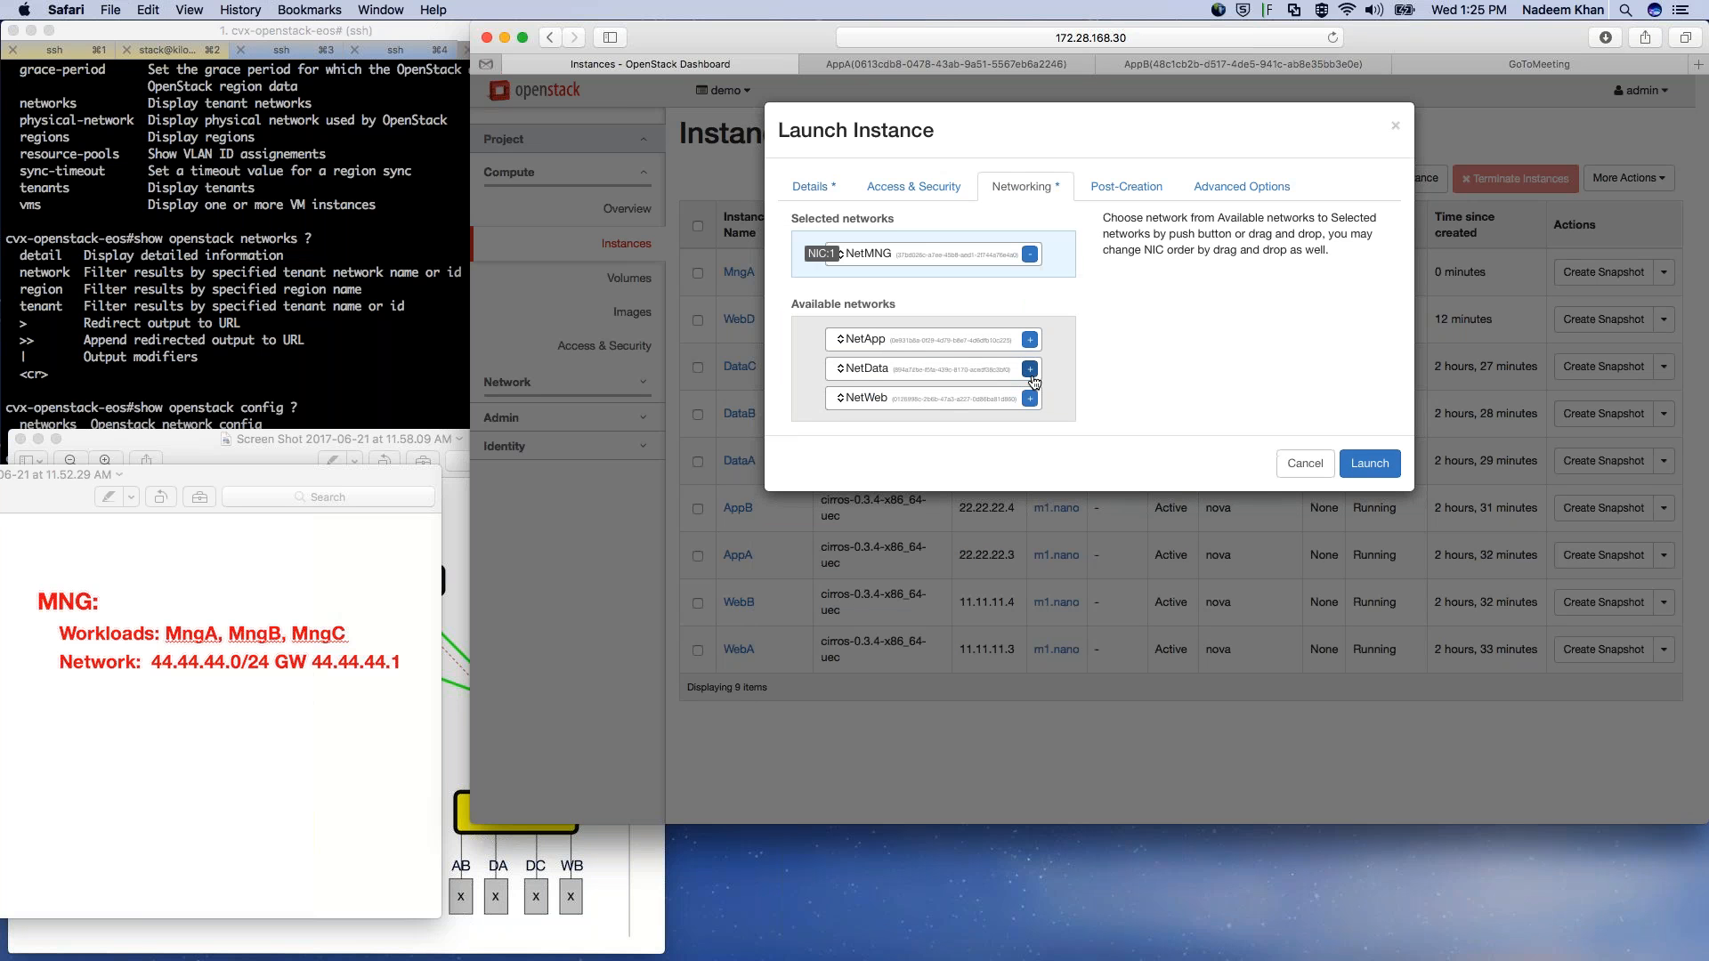
pyautogui.click(1368, 464)
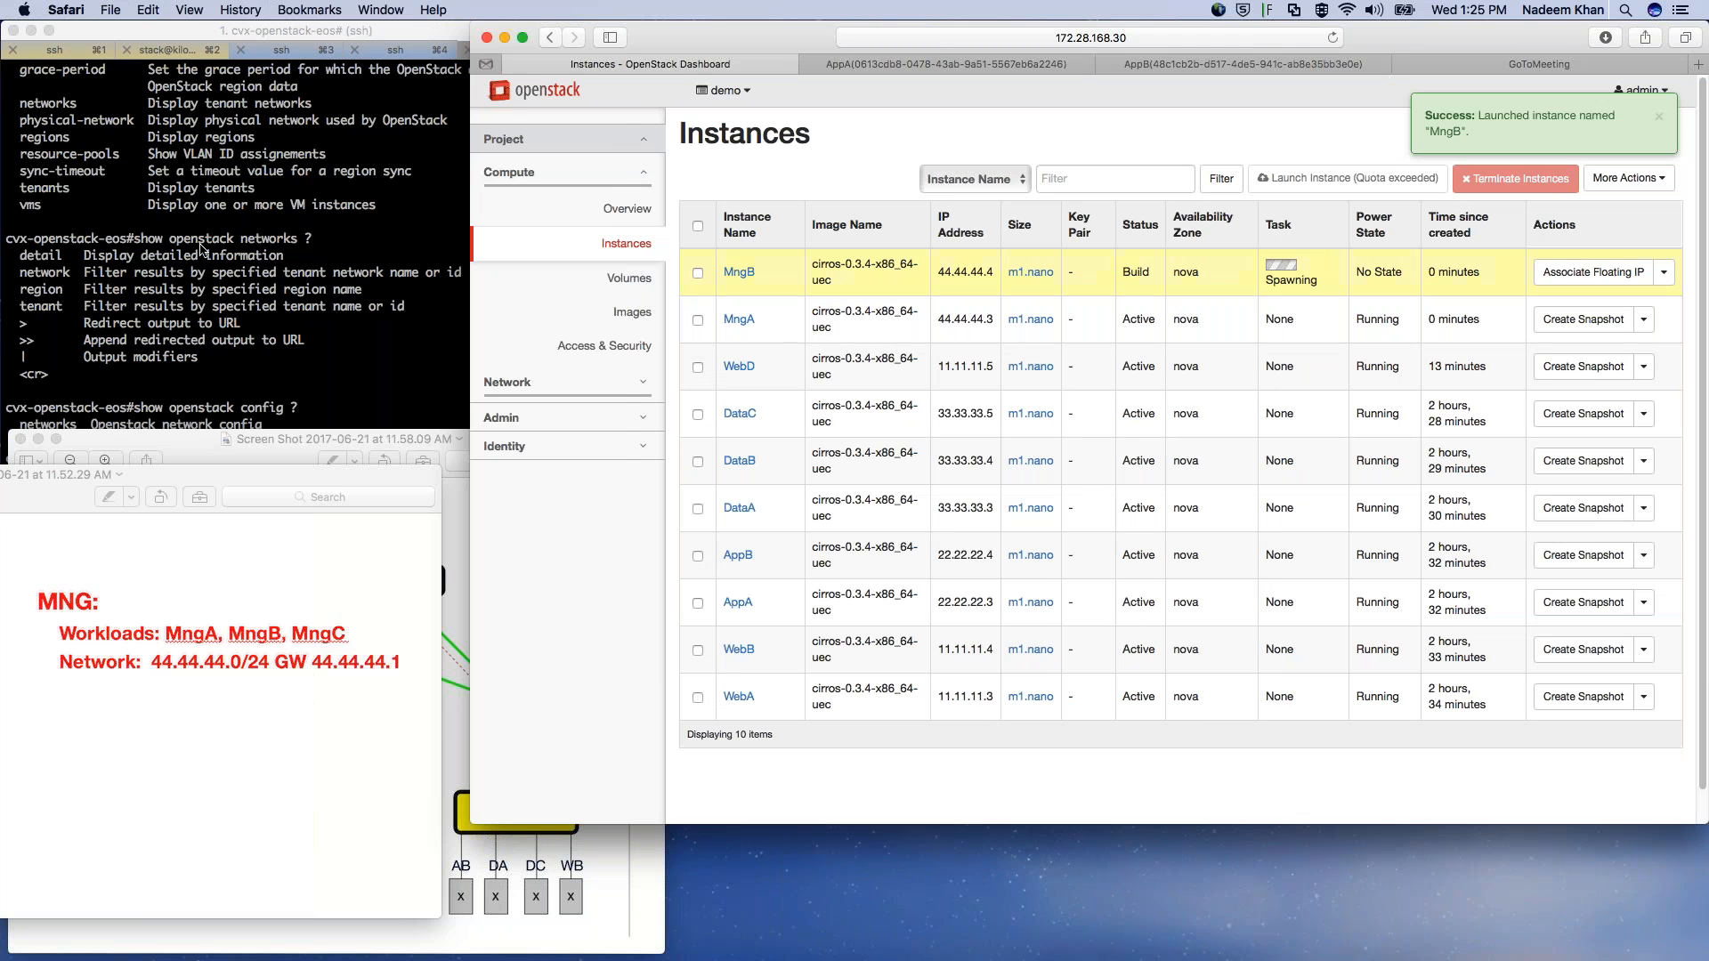
# Step: Switch to the CVX session in iTerm2 and list the OpenStack instances with "show openstack vms"
pyautogui.click(205, 251)
pyautogui.press('Return')
pyautogui.press('Return')
pyautogui.press('Return')
pyautogui.press('Up')
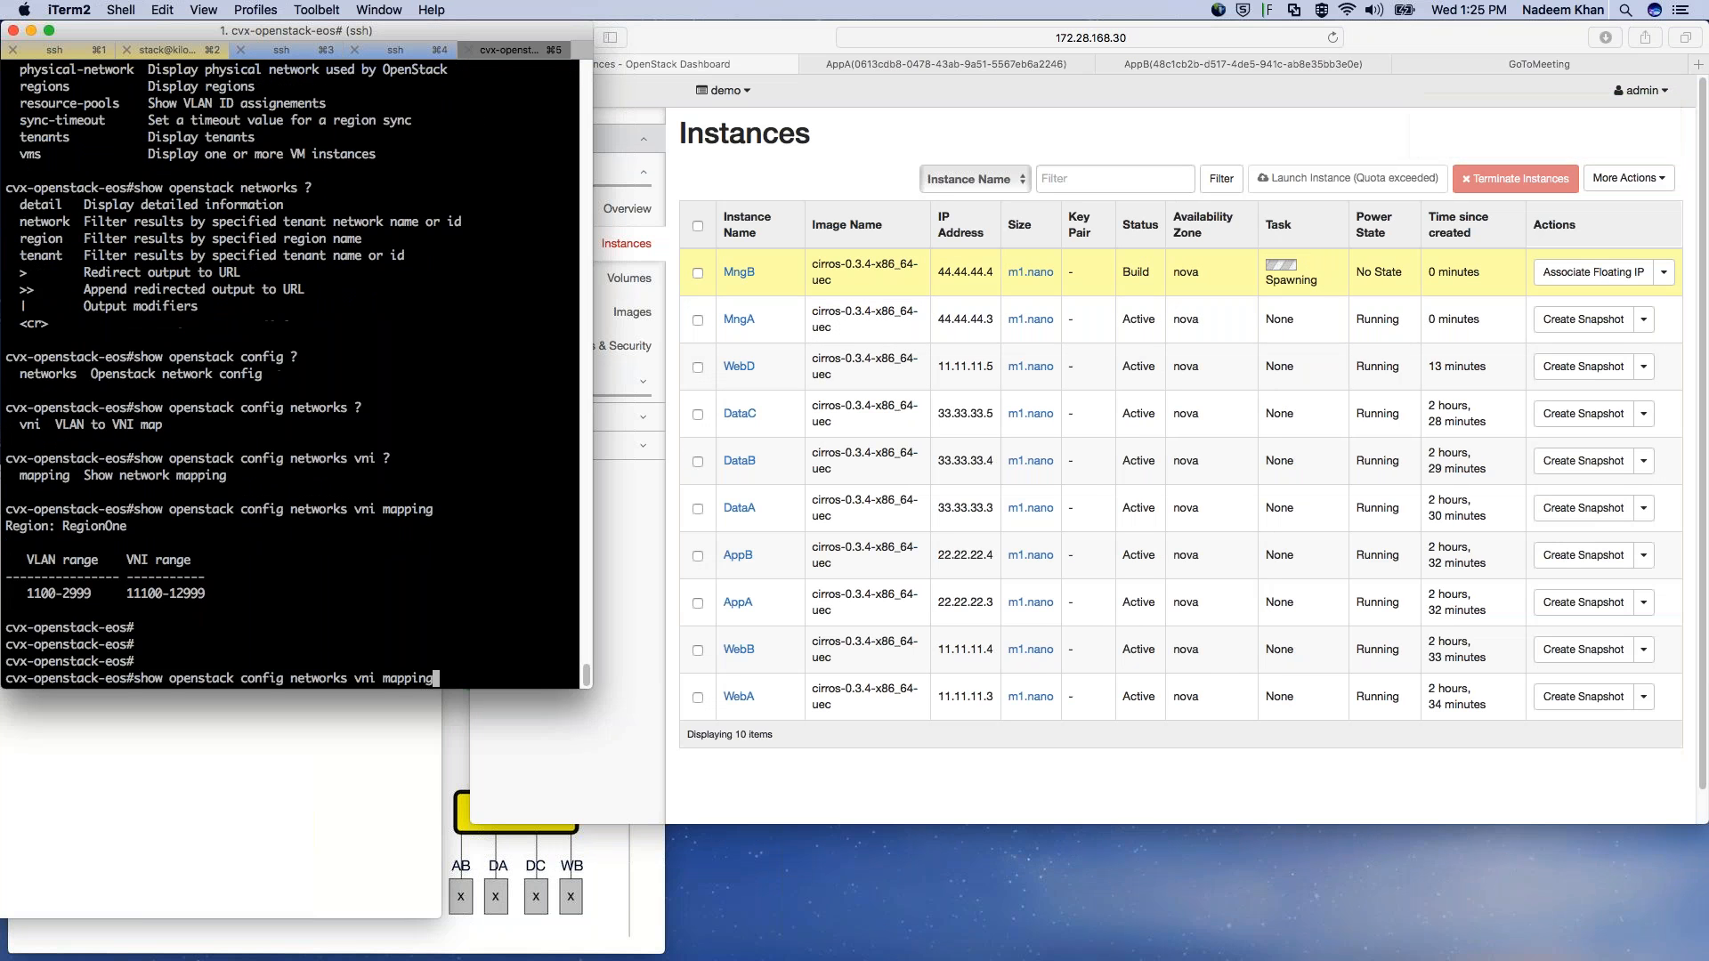
pyautogui.press('Left')
pyautogui.press('BackSpace')
pyautogui.press('BackSpace')
pyautogui.press('BackSpace')
pyautogui.press('BackSpace')
pyautogui.press('BackSpace')
pyautogui.press('BackSpace')
pyautogui.press('BackSpace')
pyautogui.press('BackSpace')
pyautogui.press('BackSpace')
pyautogui.press('BackSpace')
pyautogui.press('BackSpace')
pyautogui.press('BackSpace')
pyautogui.press('BackSpace')
pyautogui.press('BackSpace')
pyautogui.press('BackSpace')
pyautogui.press('BackSpace')
pyautogui.press('BackSpace')
pyautogui.press('BackSpace')
pyautogui.press('BackSpace')
pyautogui.press('BackSpace')
pyautogui.press('BackSpace')
pyautogui.press('BackSpace')
pyautogui.press('BackSpace')
pyautogui.press('BackSpace')
pyautogui.press('BackSpace')
pyautogui.press('BackSpace')
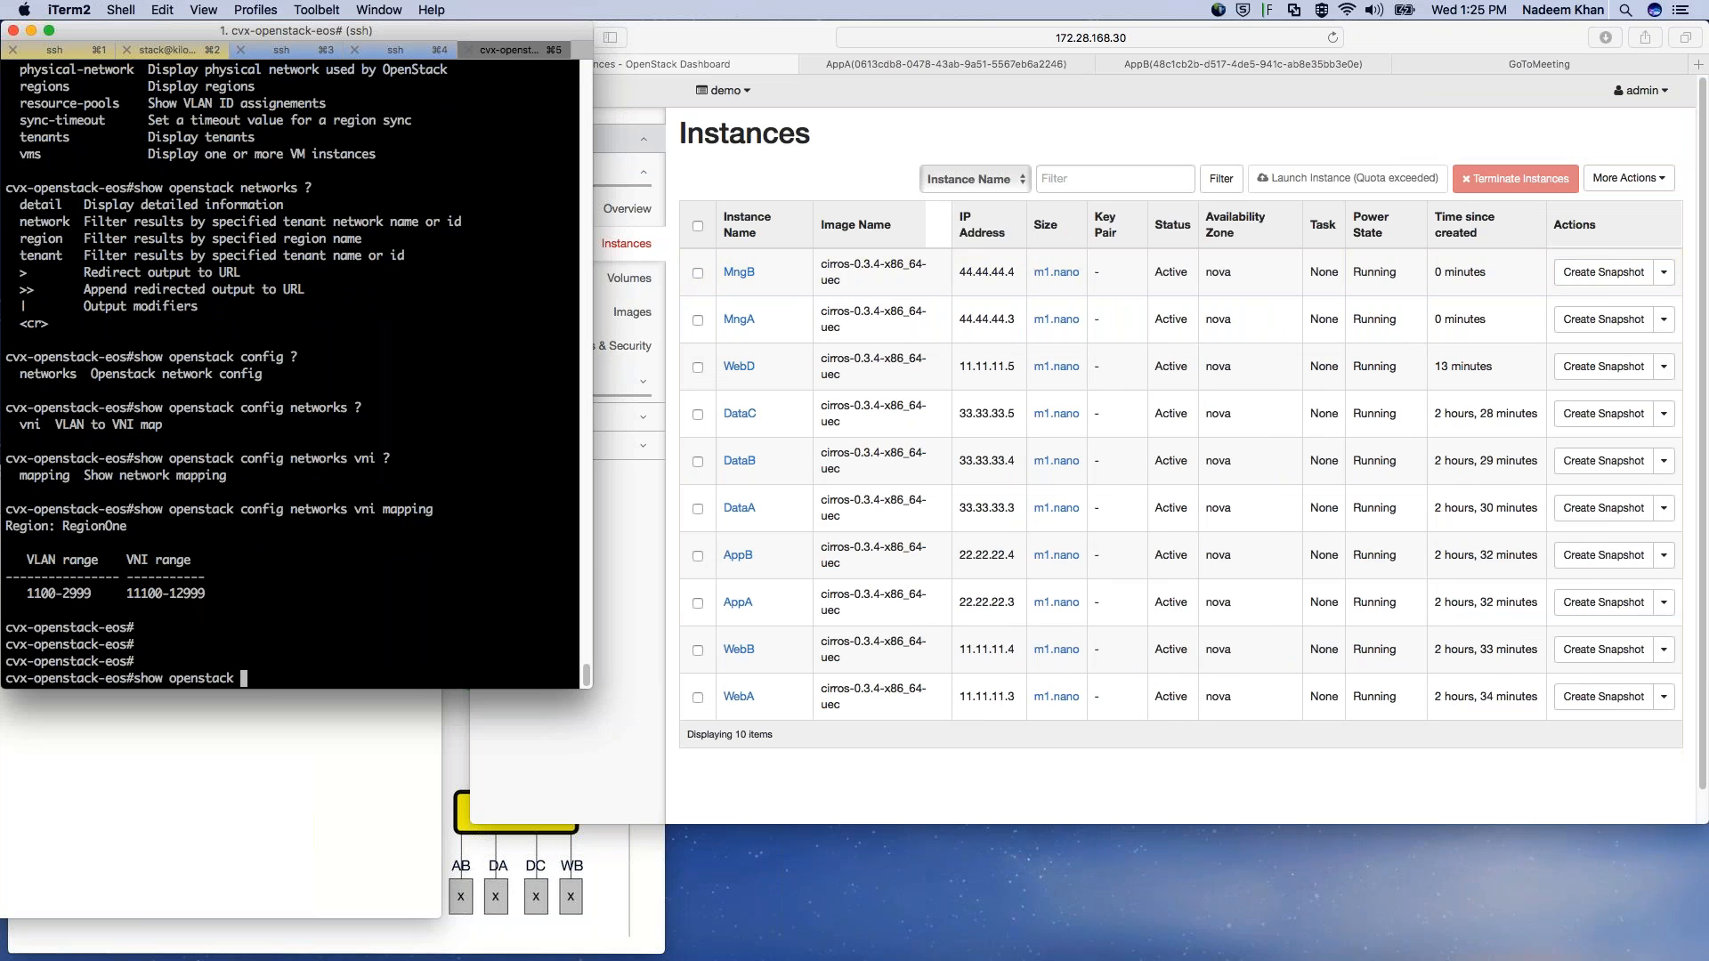
pyautogui.write('vms')
pyautogui.press('Return')
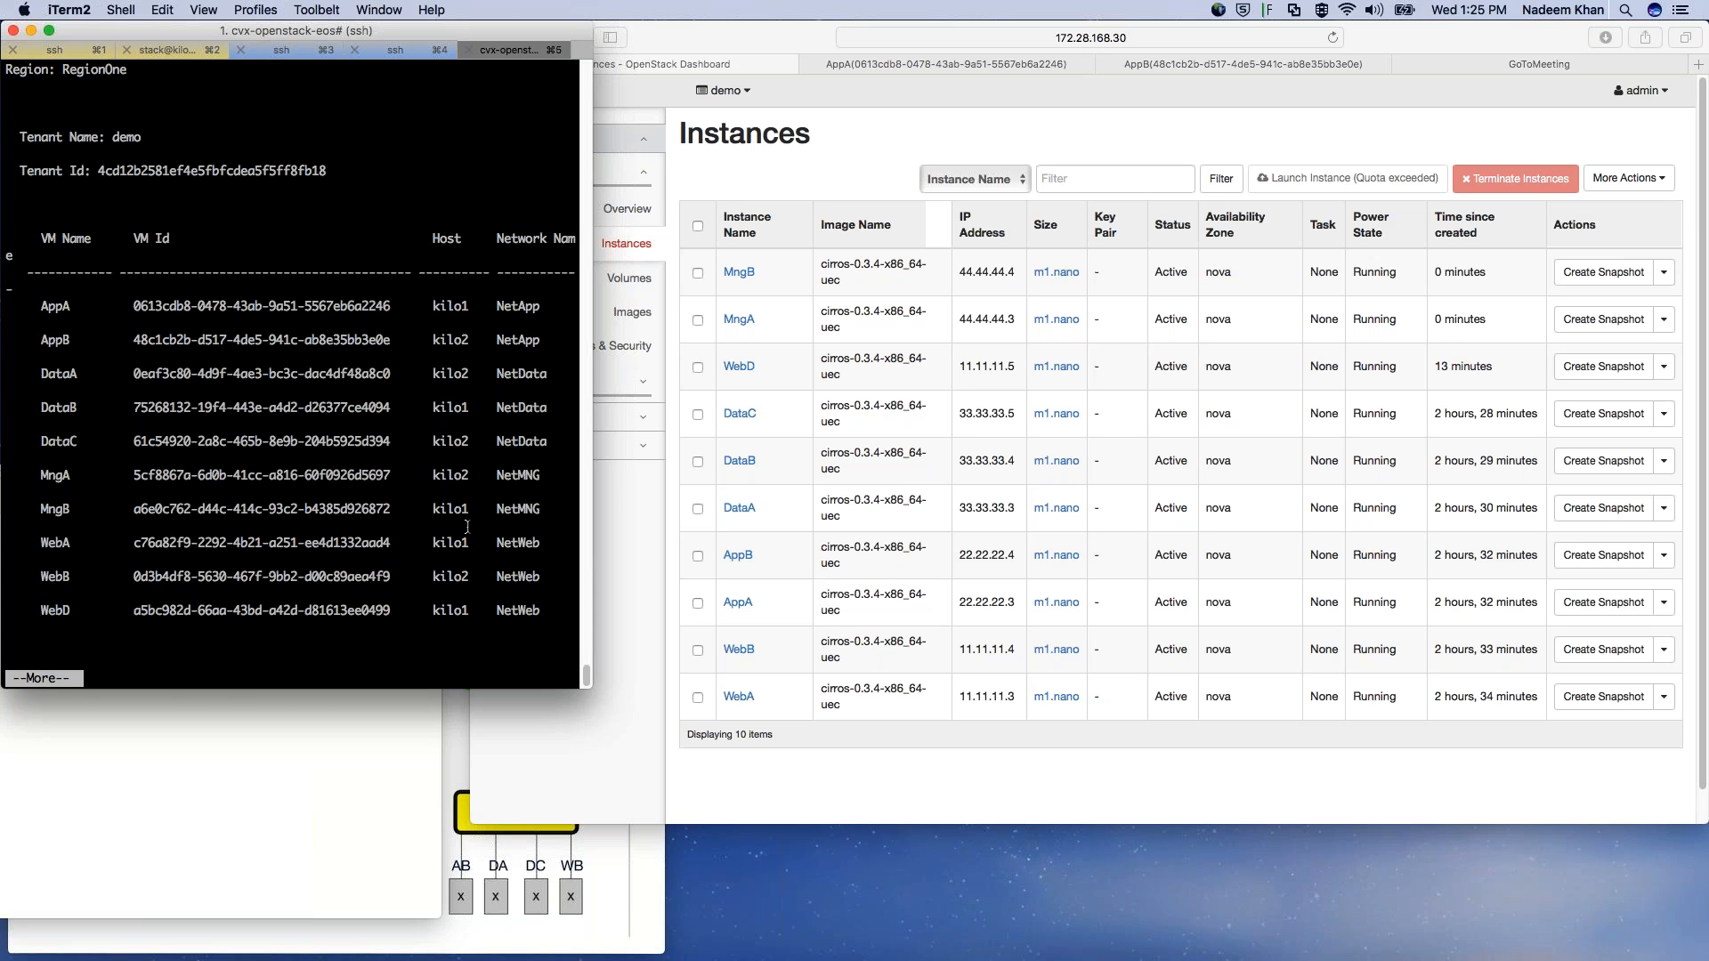
# Step: Compare the Preview fabric diagram with the CVX instance list to see which Kilo server hosts each workload
pyautogui.click(349, 772)
pyautogui.click(596, 870)
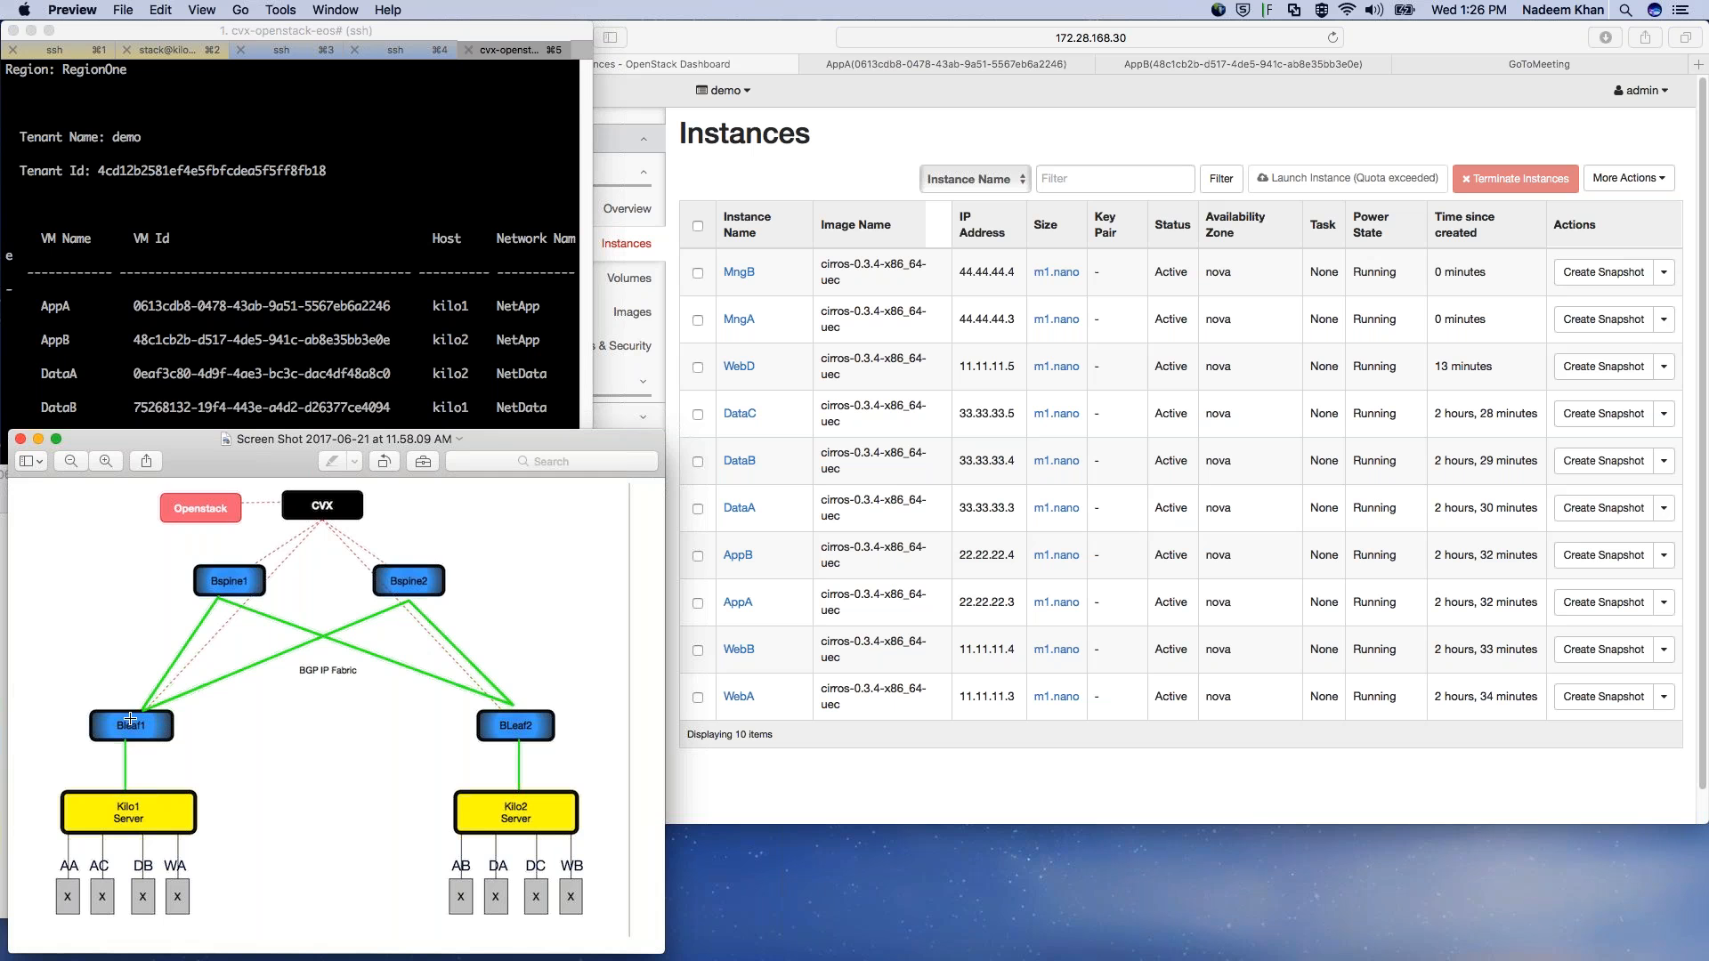
pyautogui.click(556, 364)
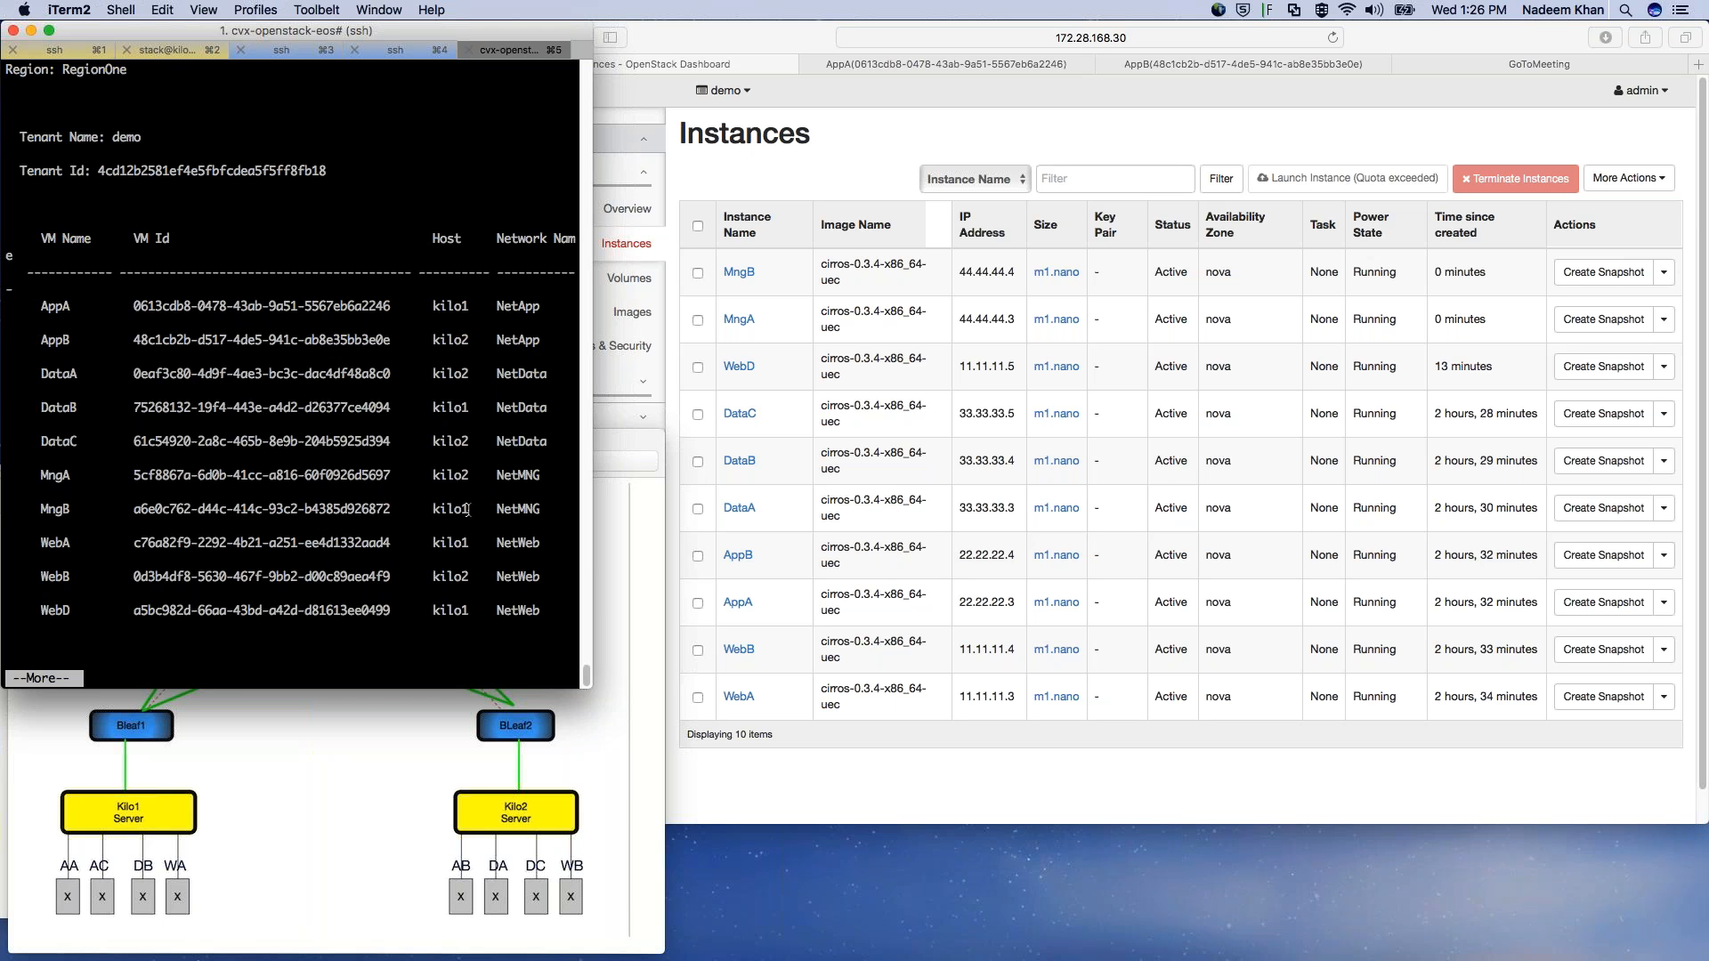
pyautogui.click(347, 768)
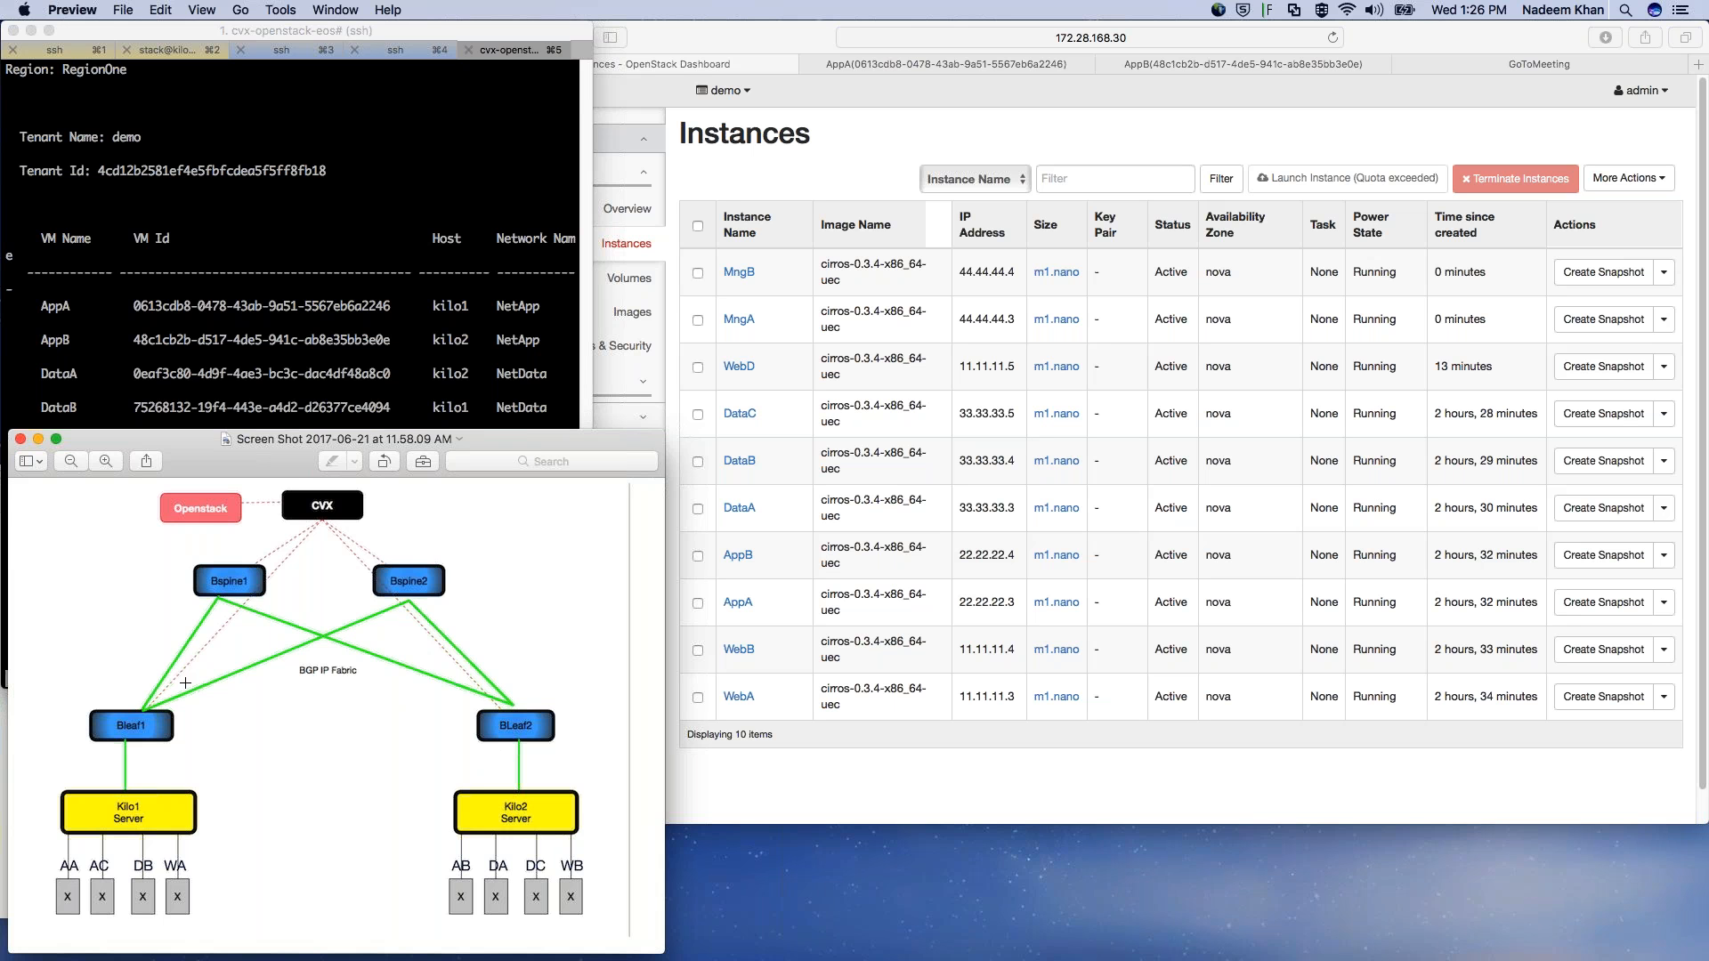
pyautogui.click(261, 333)
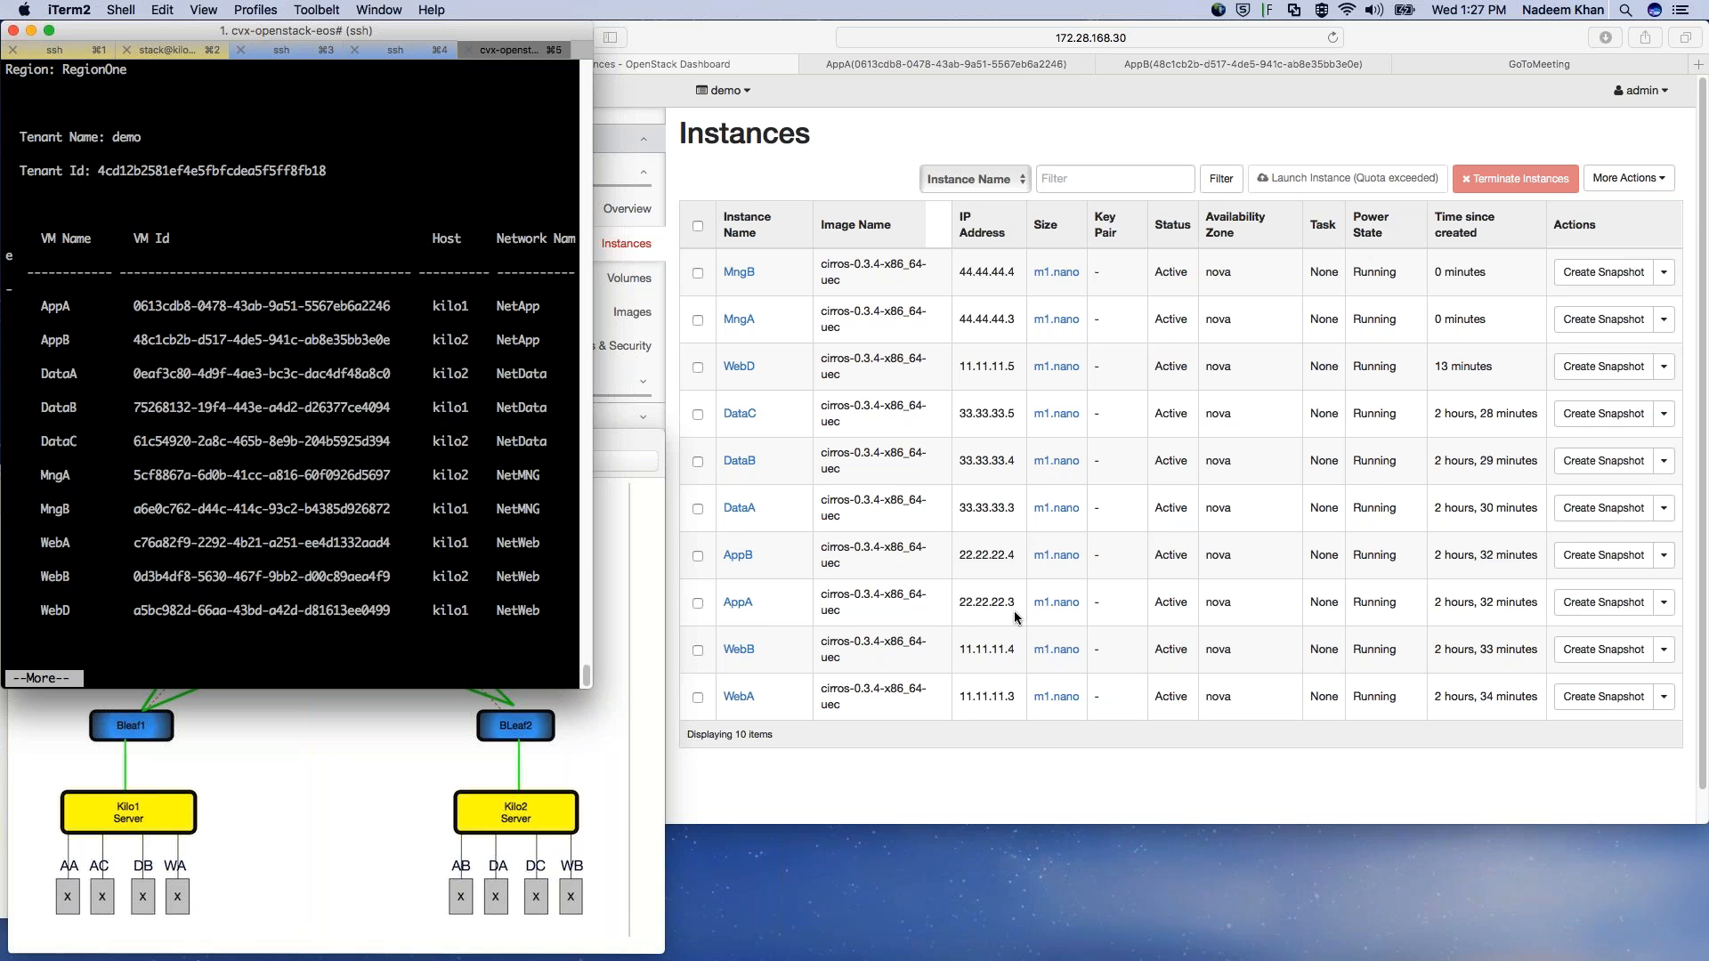
# Step: Switch to the AppA console in Safari and try to show its IP configuration with "ipconfig"
pyautogui.click(1018, 60)
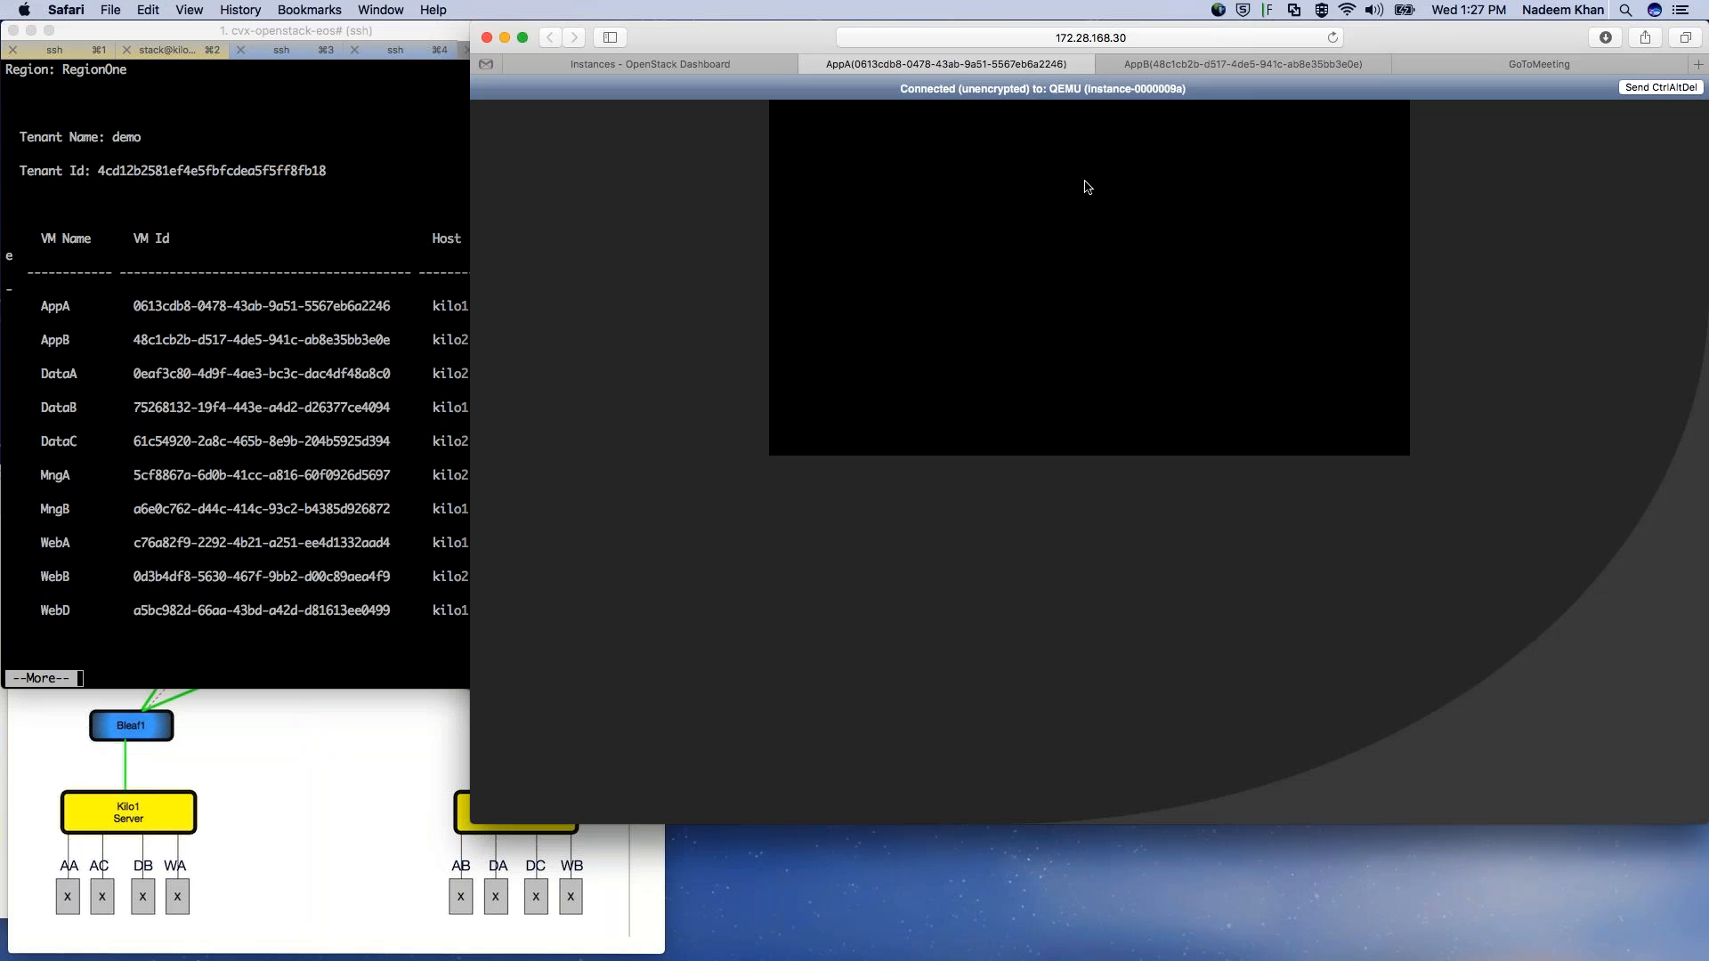
pyautogui.press('Return')
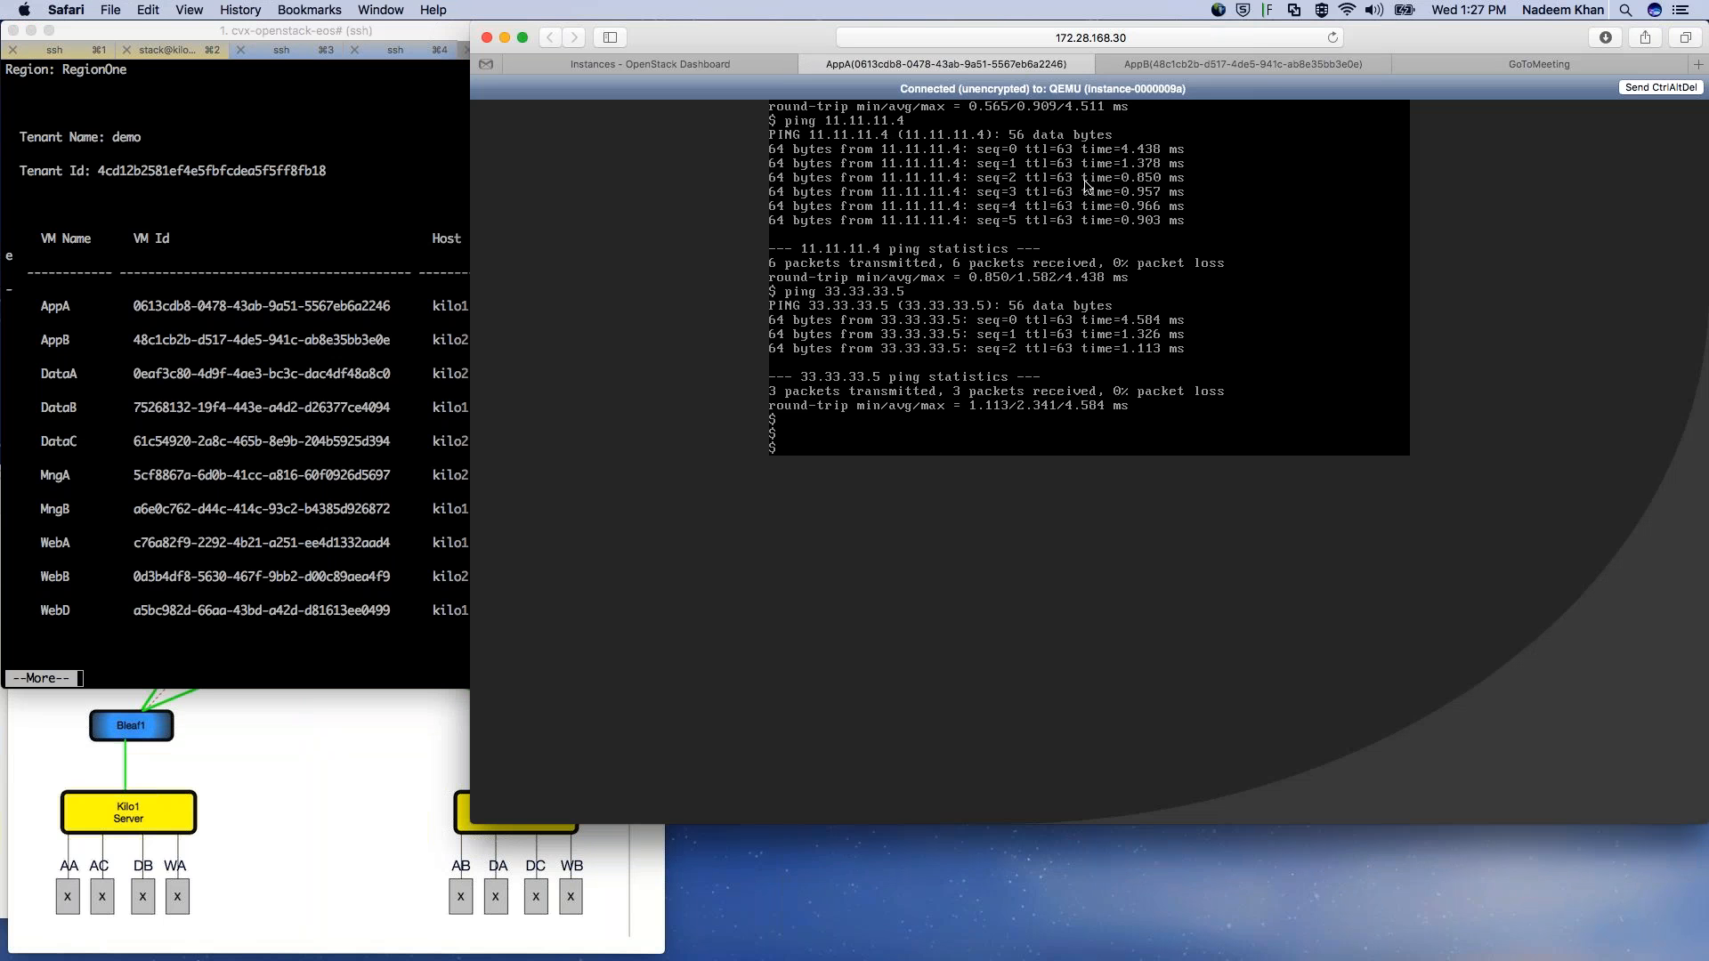
pyautogui.write('ipconfig')
pyautogui.press('Return')
# Step: Correct the recalled command to "ifconfig" and run it to show AppA's network interfaces
pyautogui.press('Up')
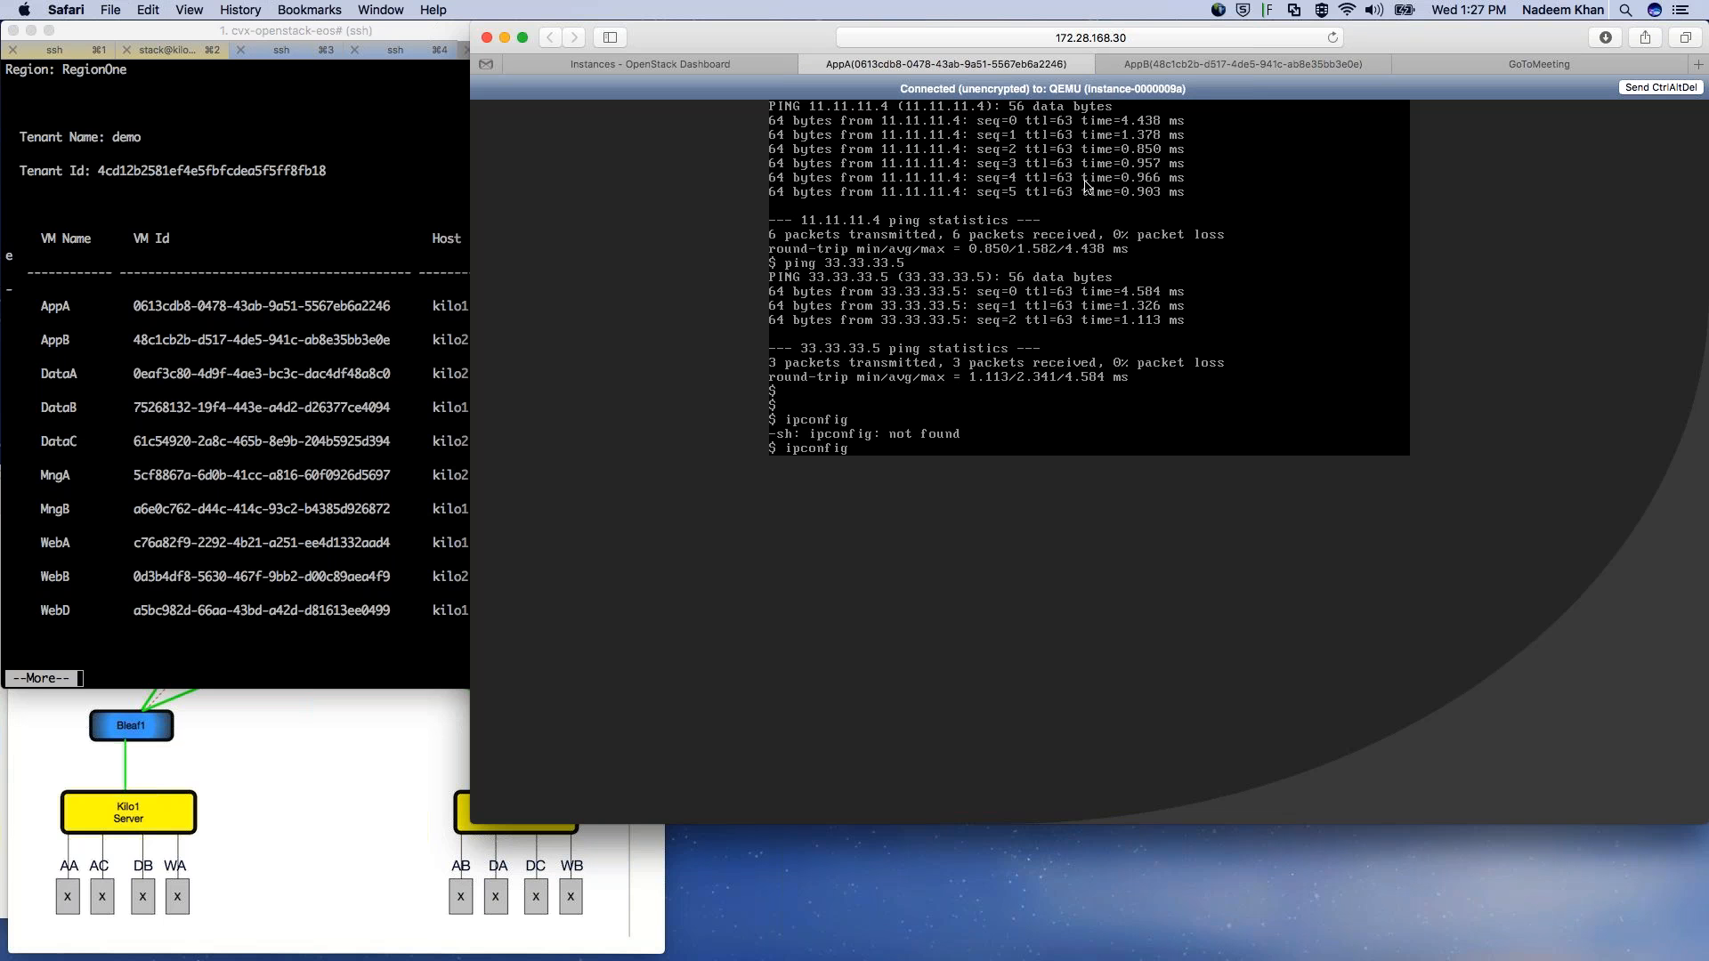
pyautogui.press('Left')
pyautogui.press('Left')
pyautogui.press('Left')
pyautogui.press('Left')
pyautogui.press('Left')
pyautogui.press('Left')
pyautogui.press('BackSpace')
pyautogui.write('f')
pyautogui.press('Return')
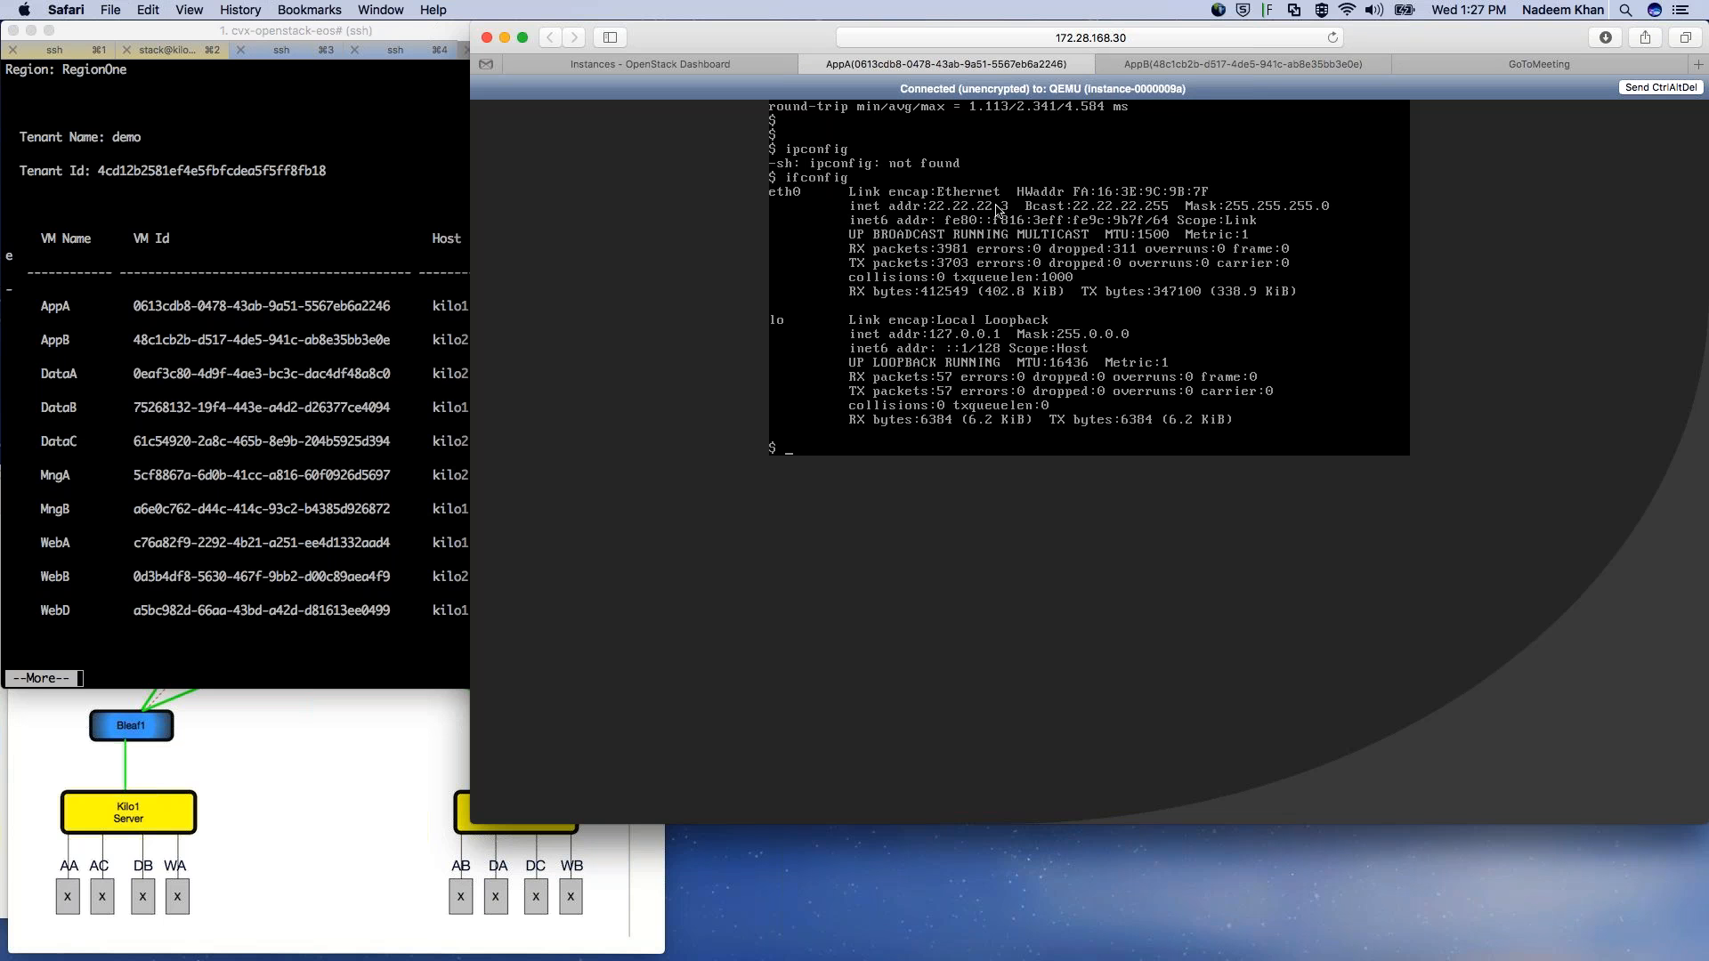
# Step: Run "ifconfig" in the AppB console, and check the hosts of AppA and AppB in the CVX instance list
pyautogui.click(1263, 67)
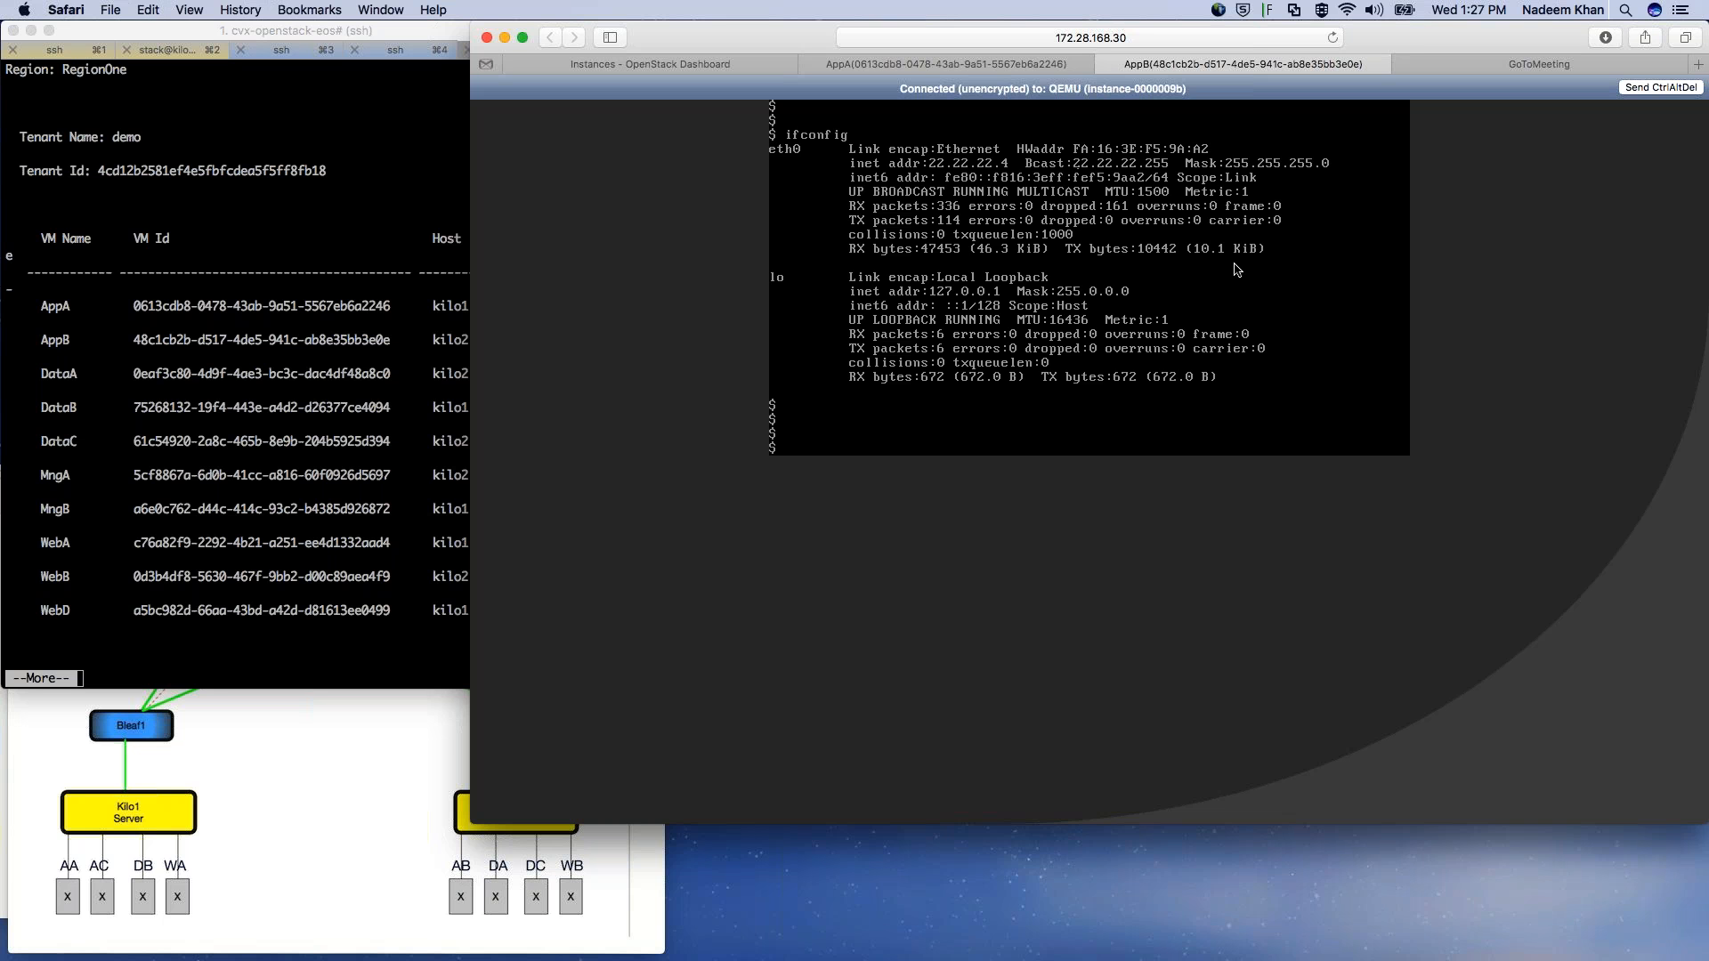
pyautogui.write('ifconfig')
pyautogui.press('Return')
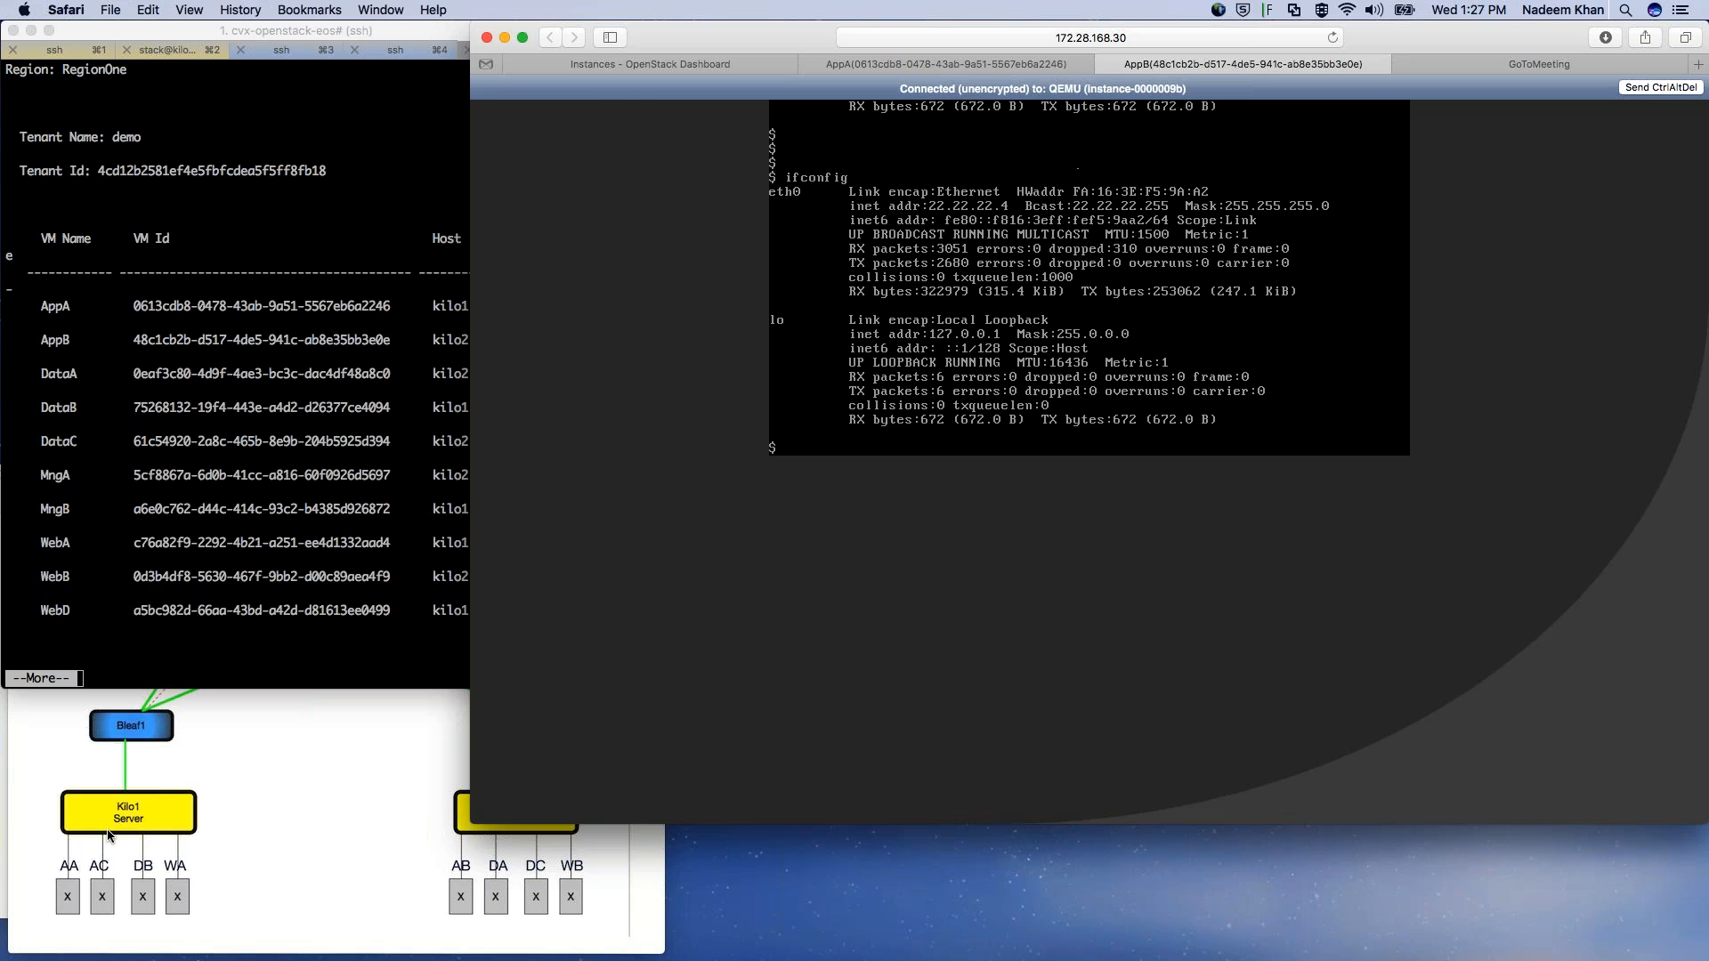
pyautogui.click(367, 592)
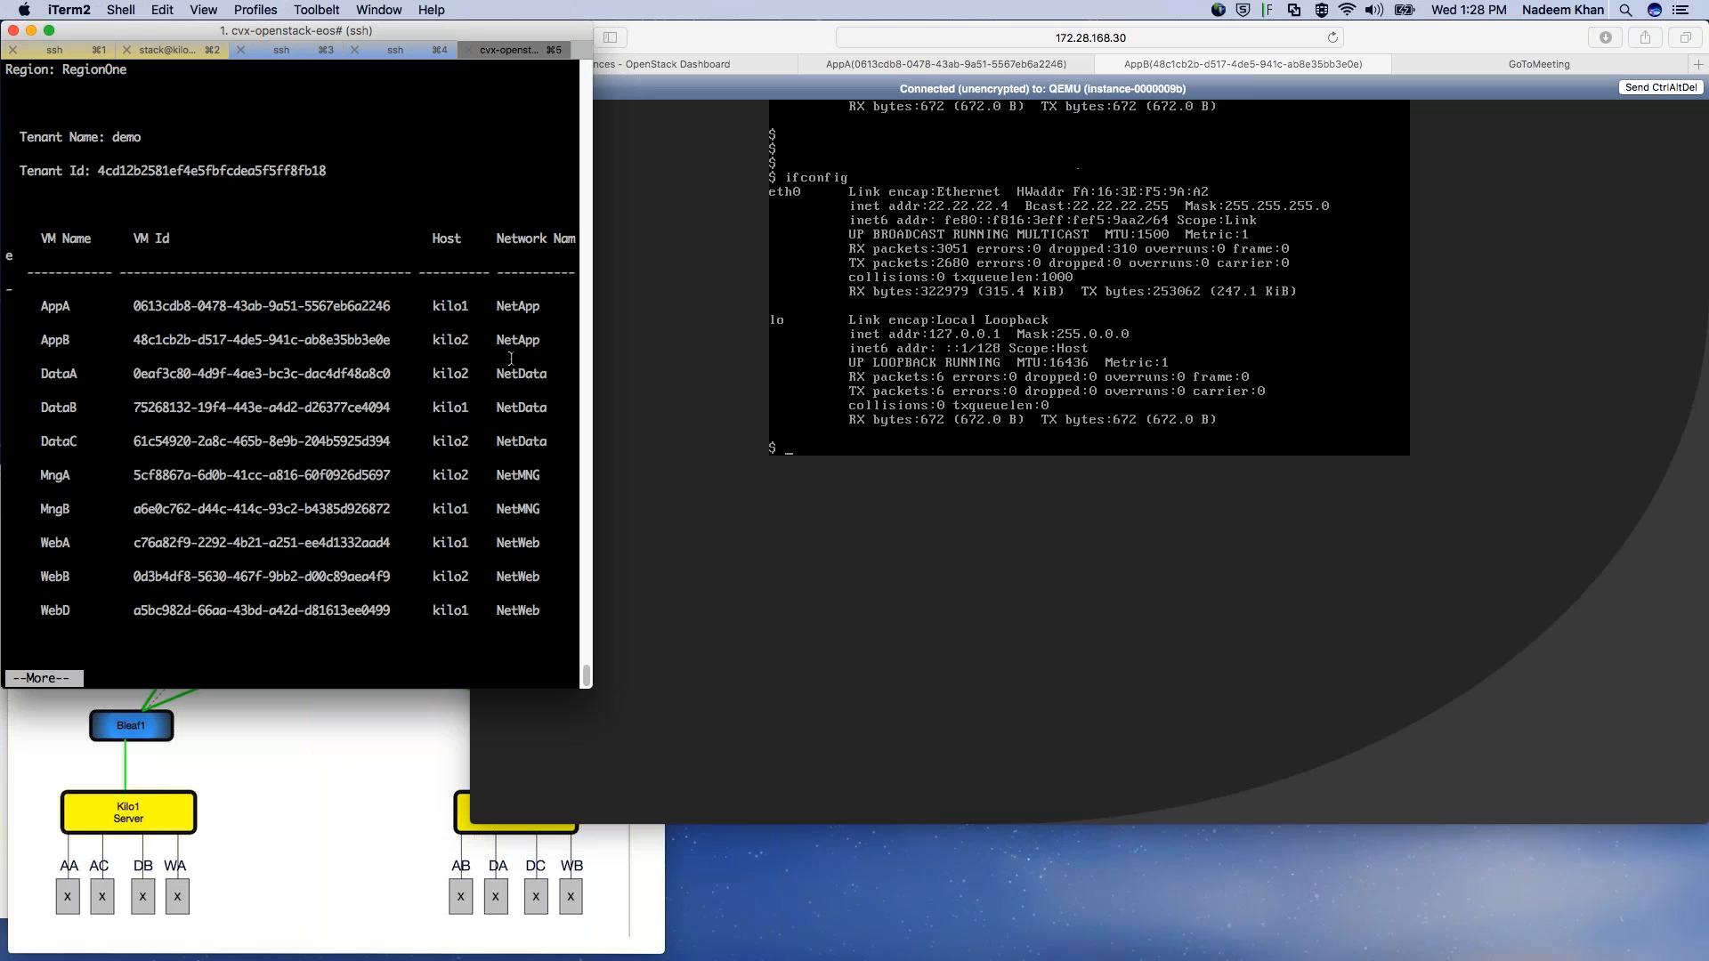
# Step: Ping 22.22.22.4 from the AppA console, and check that address in the AppB console
pyautogui.click(993, 65)
pyautogui.press('Up')
pyautogui.press('Up')
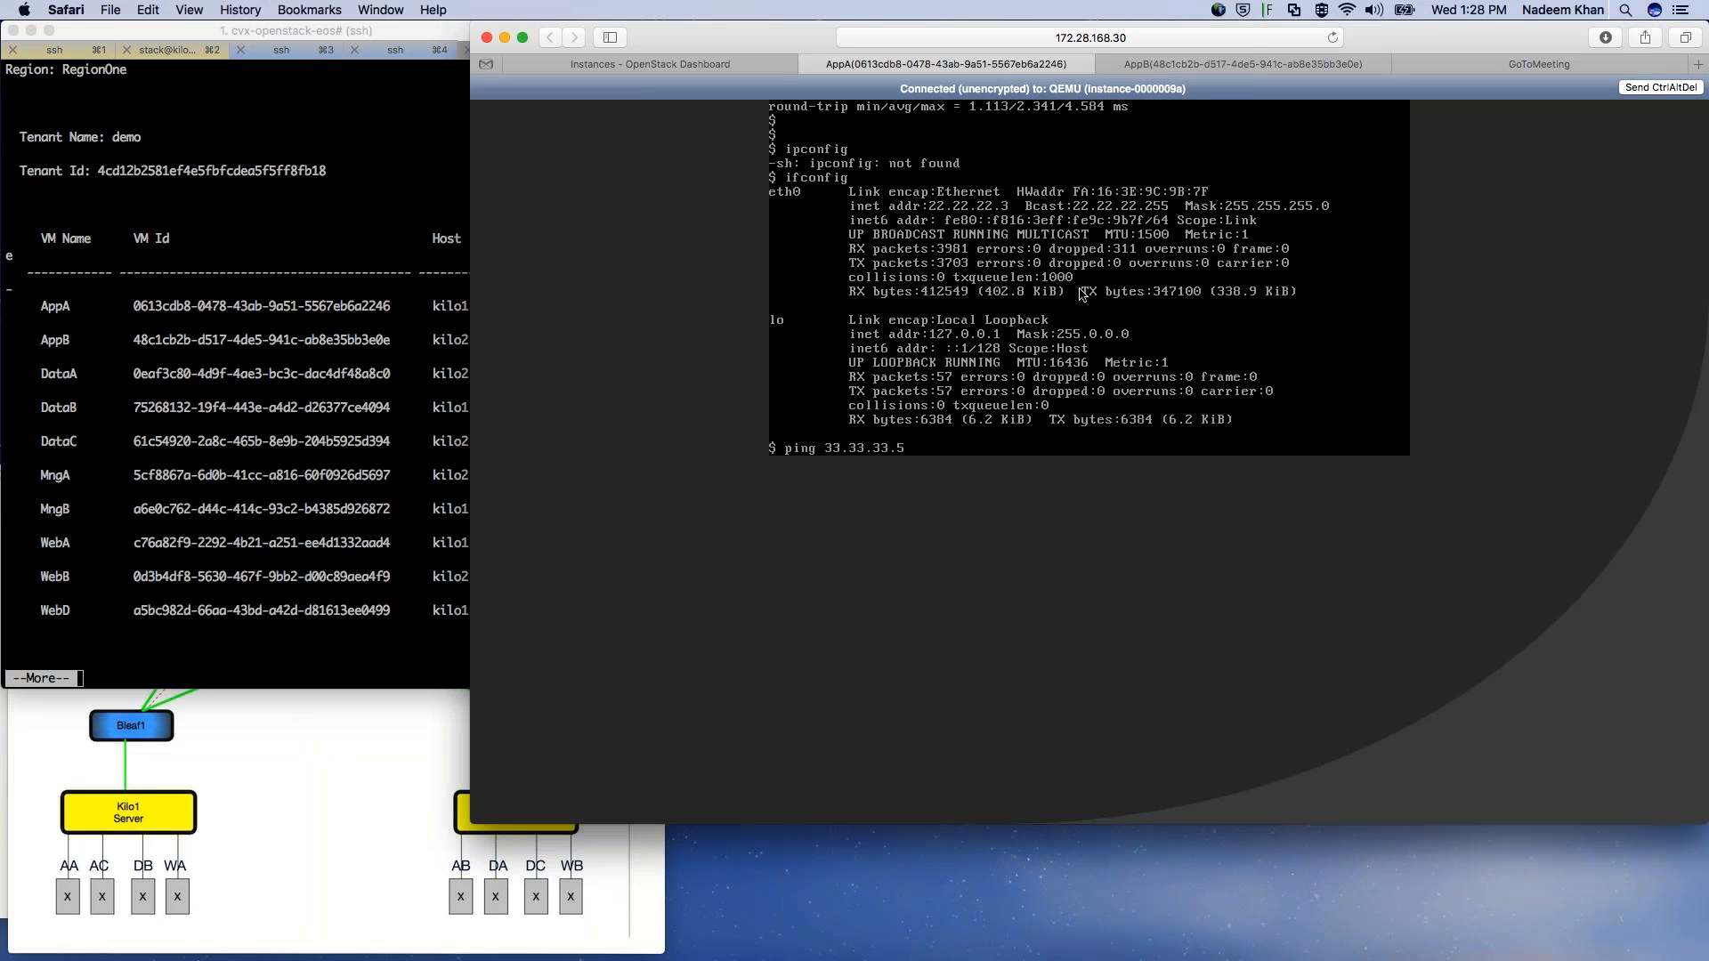
pyautogui.press('BackSpace')
pyautogui.press('BackSpace')
pyautogui.press('BackSpace')
pyautogui.press('BackSpace')
pyautogui.press('BackSpace')
pyautogui.press('BackSpace')
pyautogui.press('BackSpace')
pyautogui.press('BackSpace')
pyautogui.press('BackSpace')
pyautogui.write('22.22.22.4')
pyautogui.press('Return')
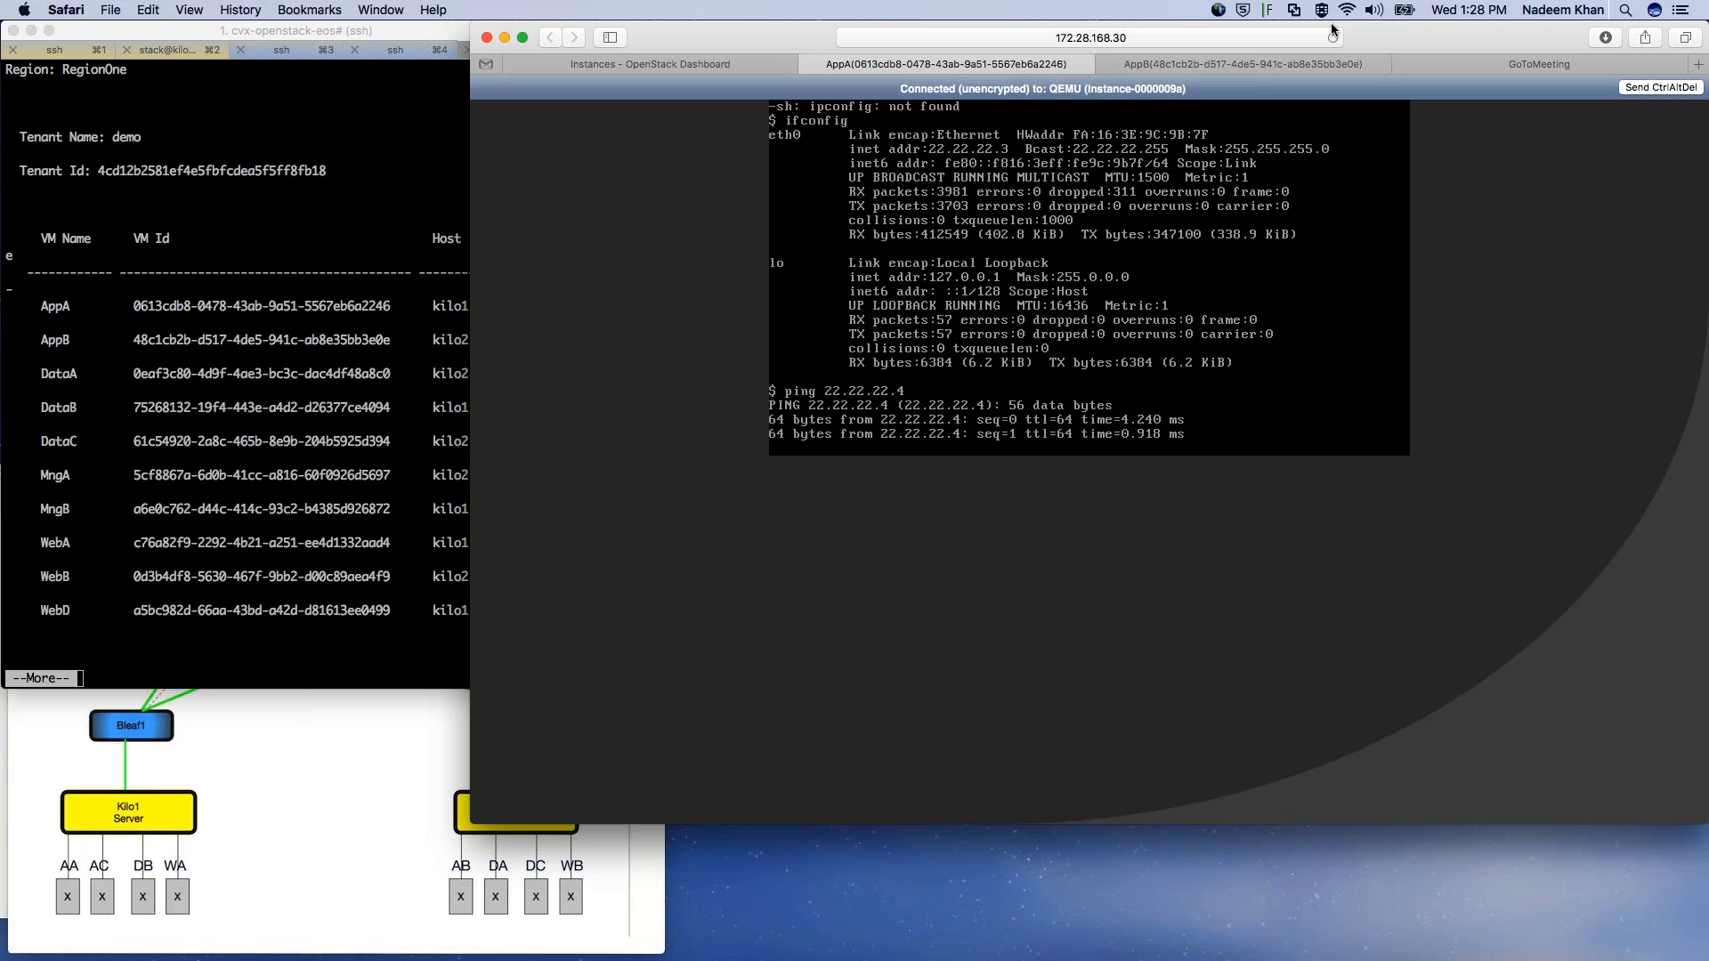
pyautogui.click(1263, 66)
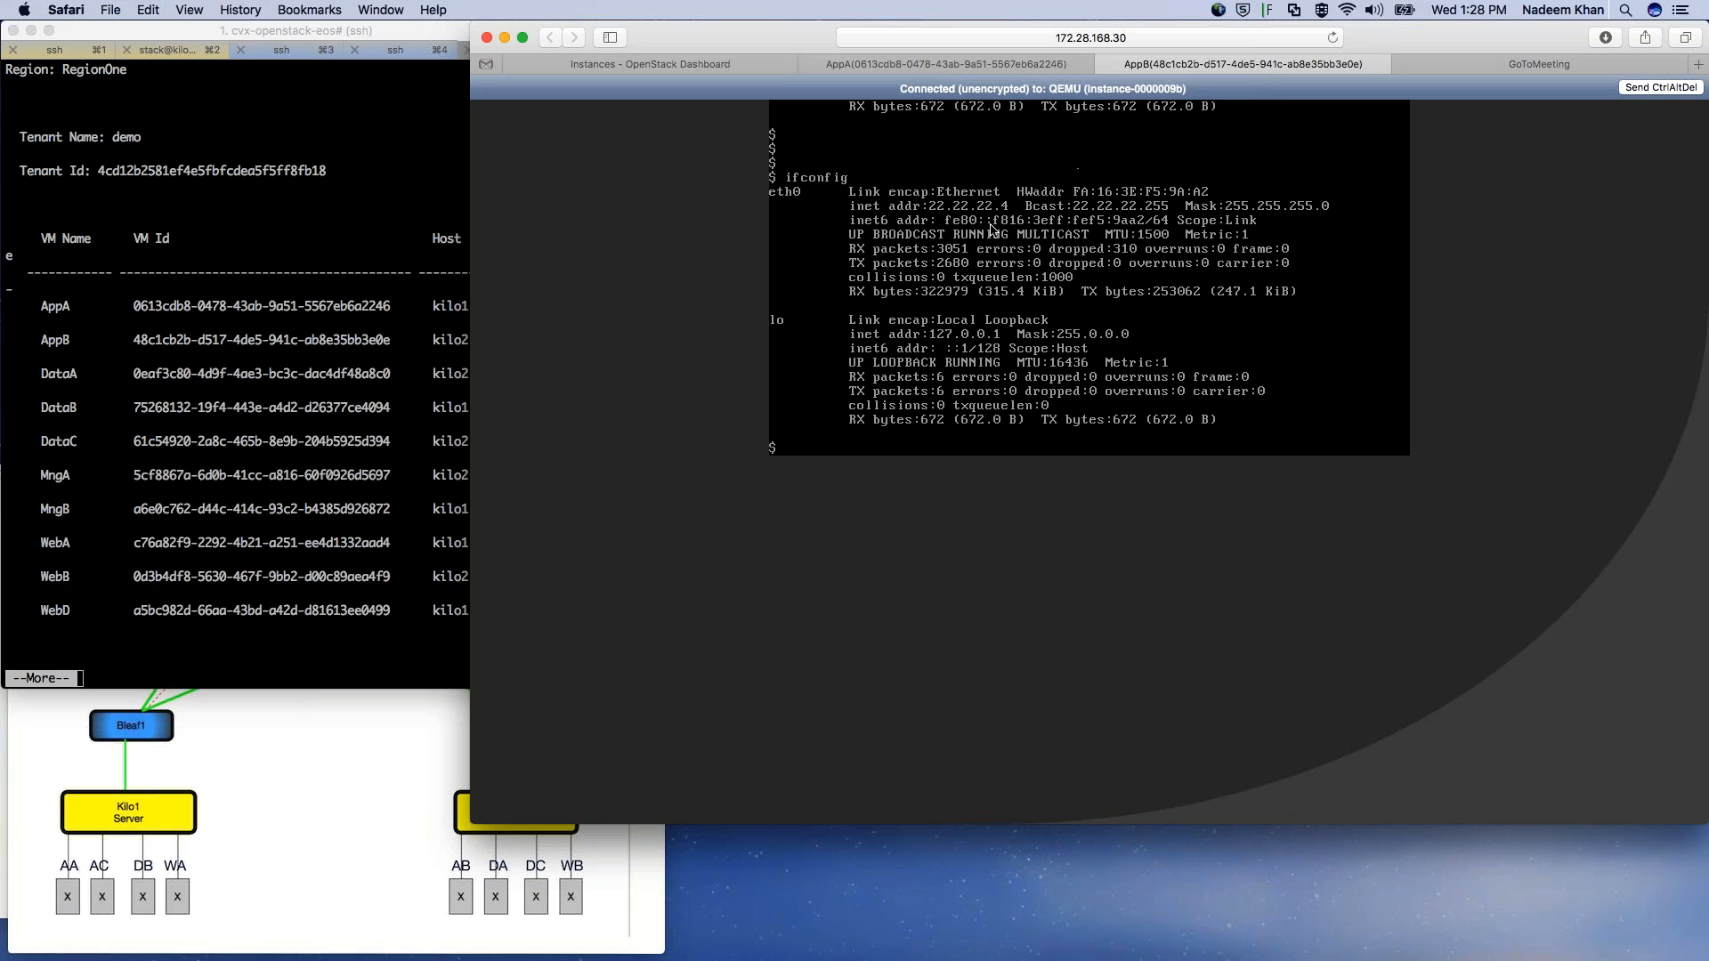
# Step: Switch to iTerm2, widen its window and list the network-to-VNI mappings on CVX with "show openstack networks"
pyautogui.click(449, 247)
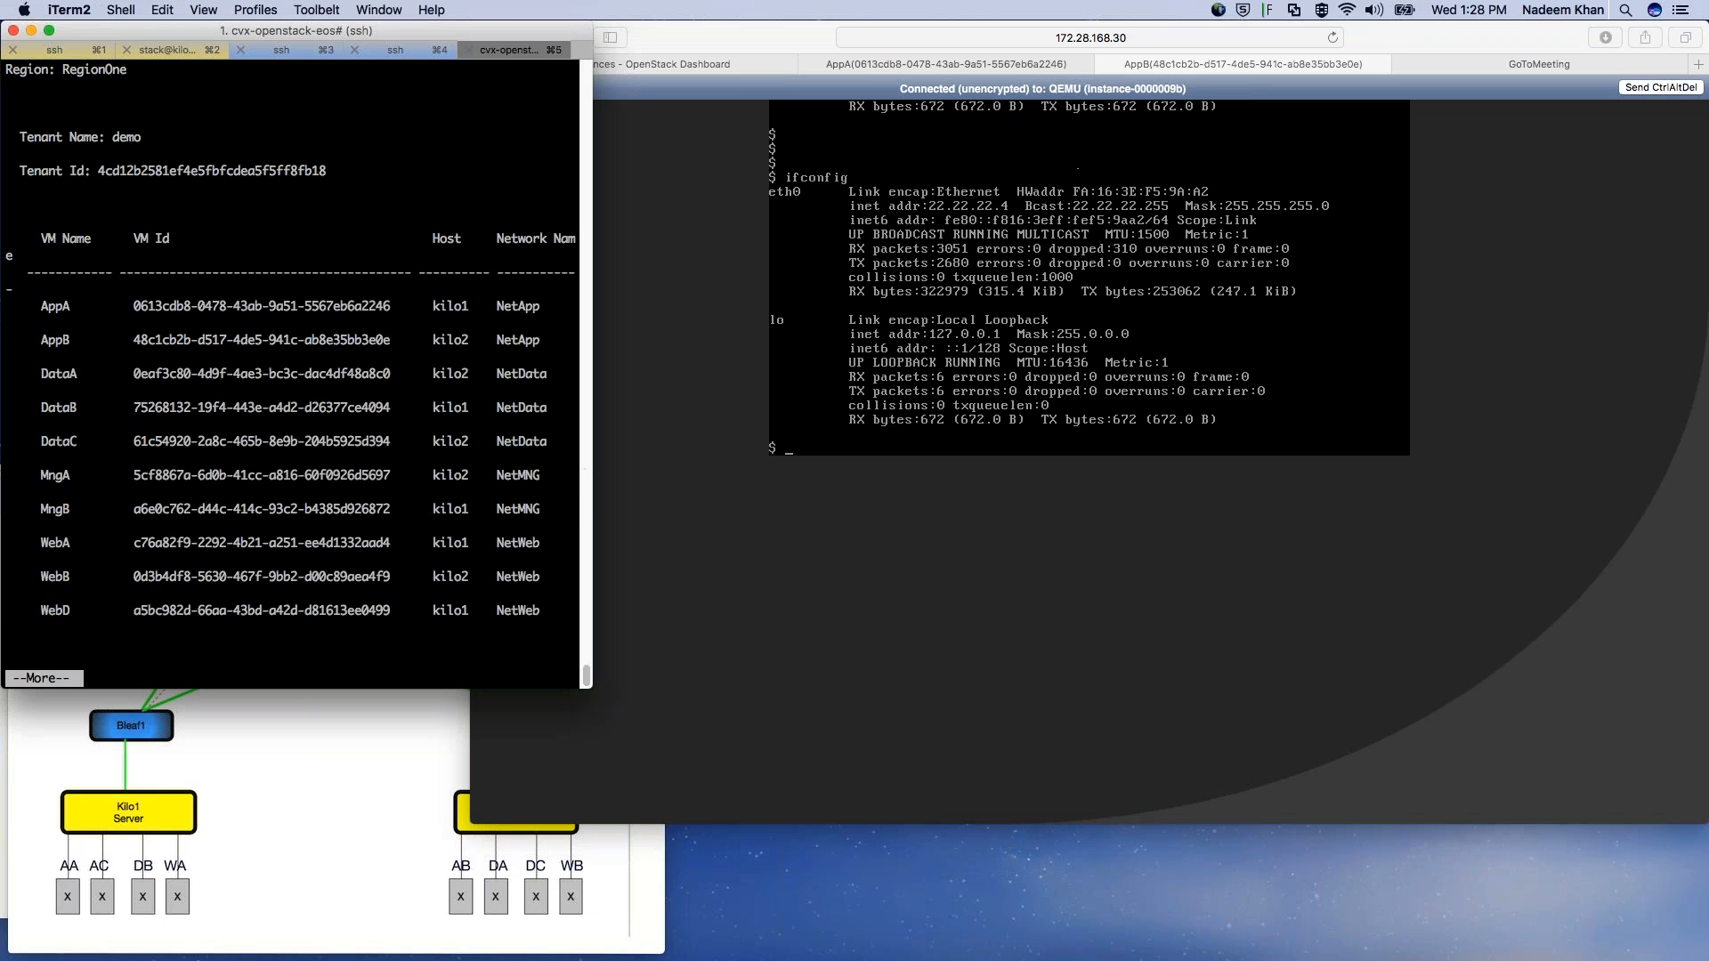
pyautogui.moveTo(592, 498); pyautogui.dragTo(805, 499)
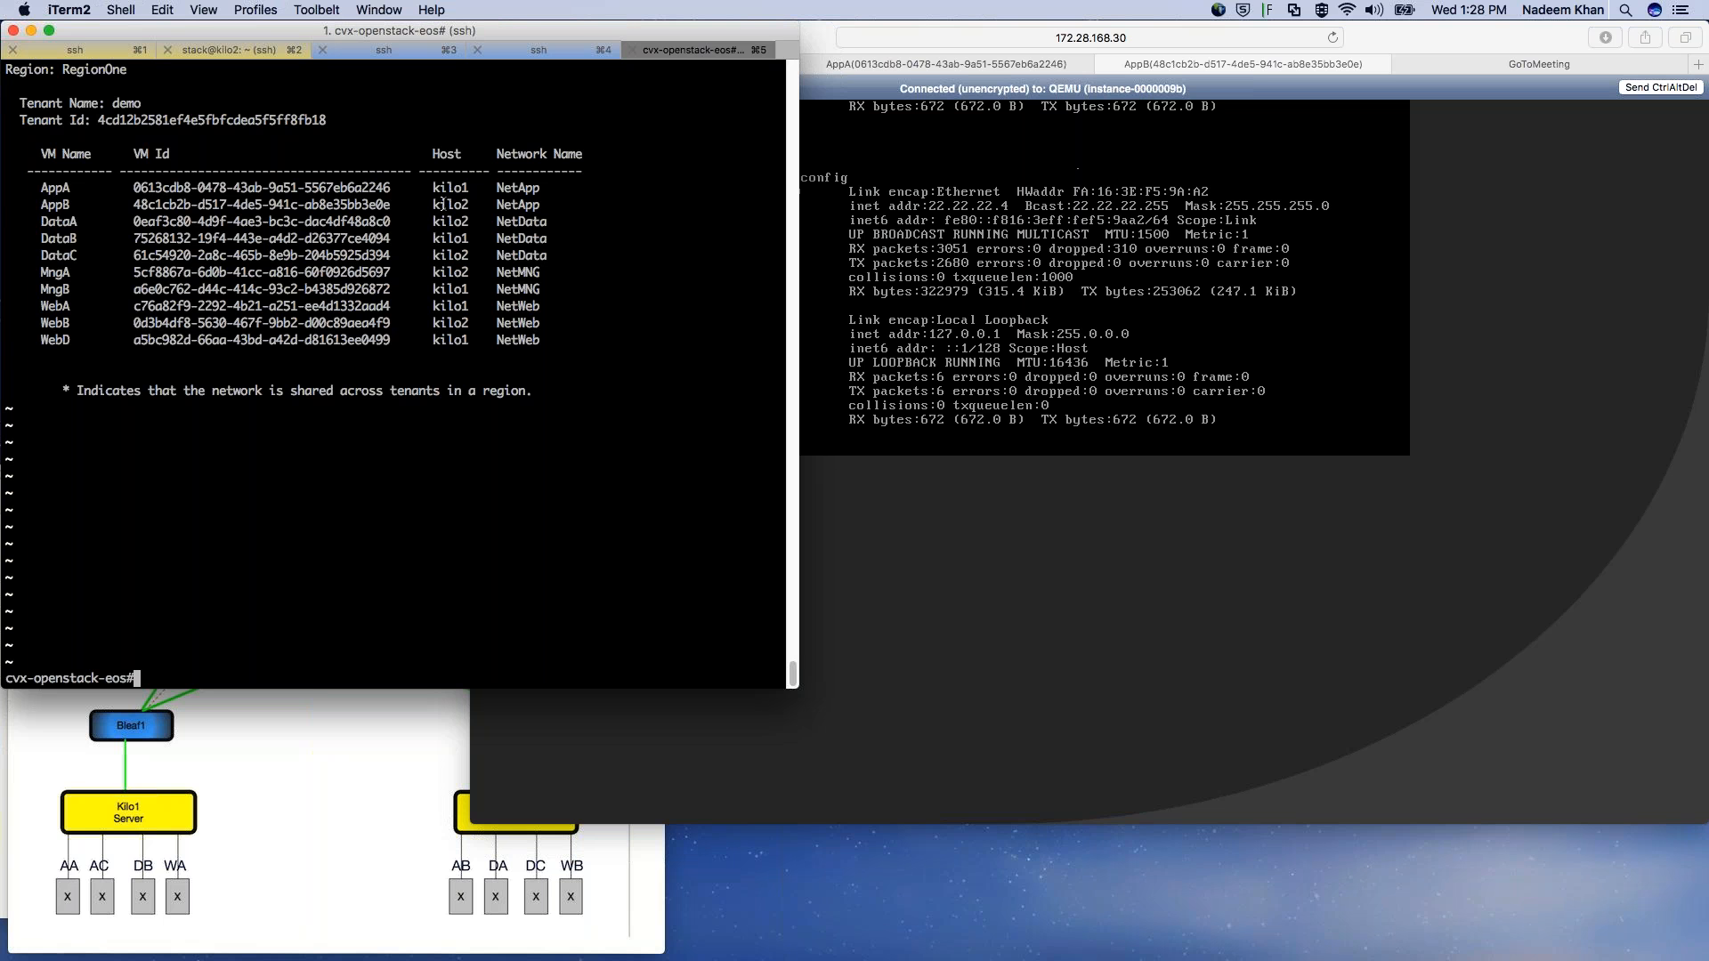
pyautogui.press('Up')
pyautogui.press('BackSpace')
pyautogui.press('BackSpace')
pyautogui.press('BackSpace')
pyautogui.write('networks openstack ne')
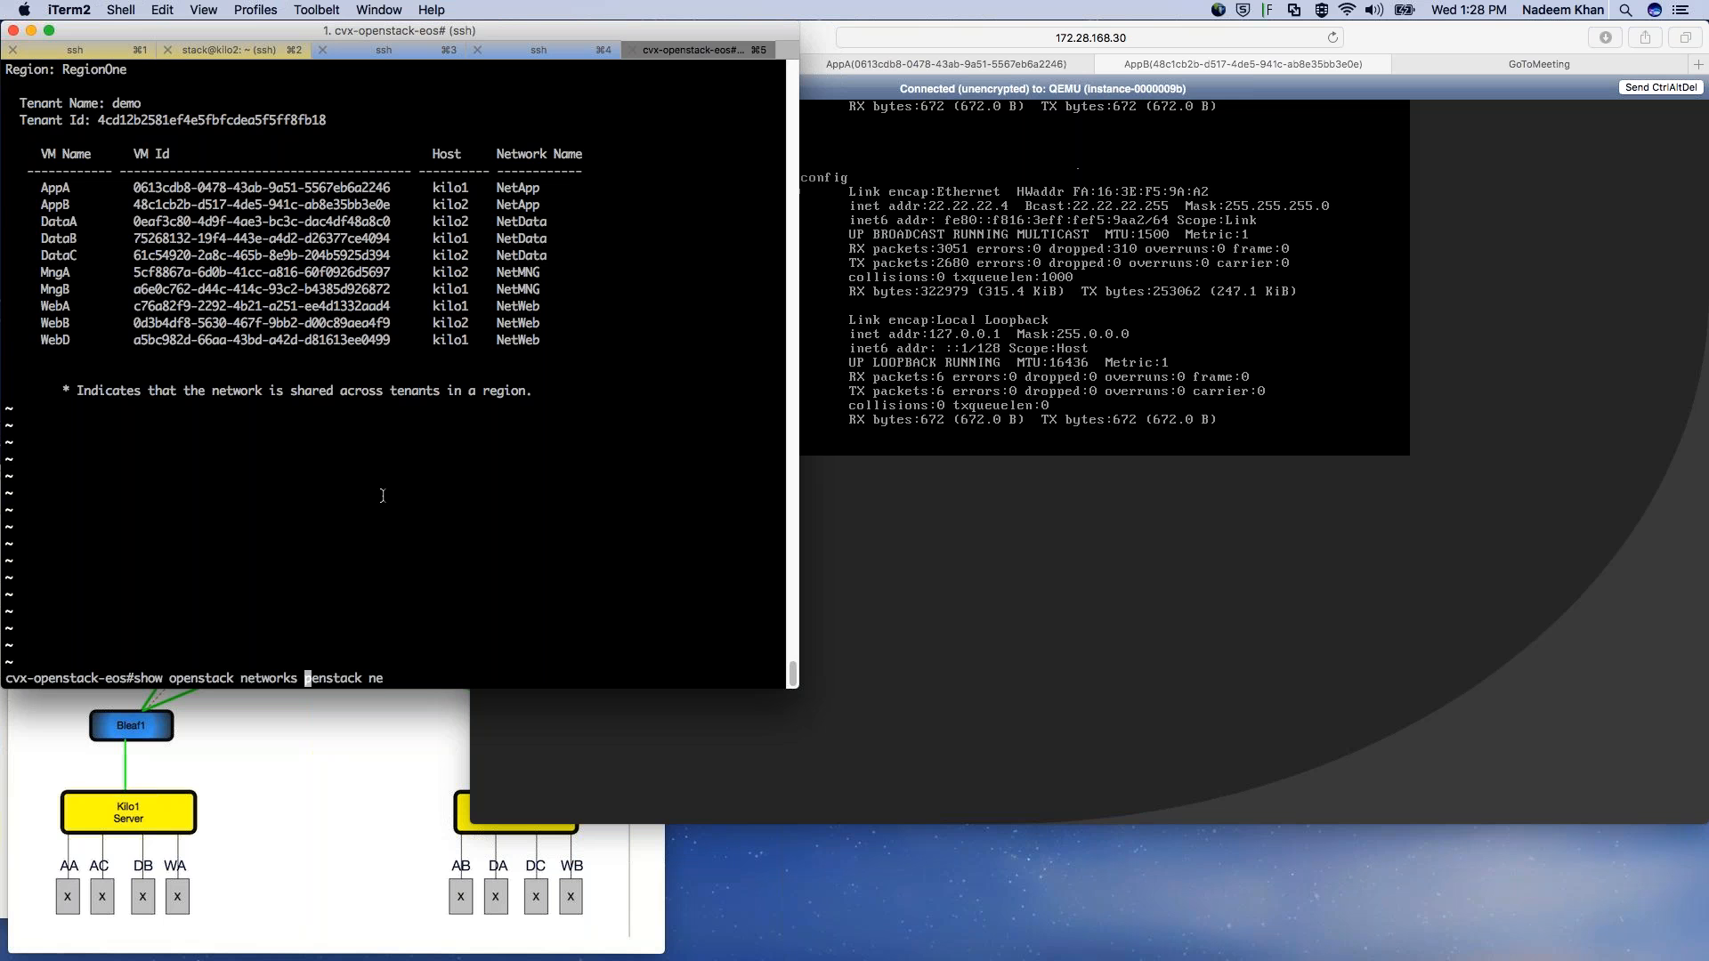
pyautogui.press('Return')
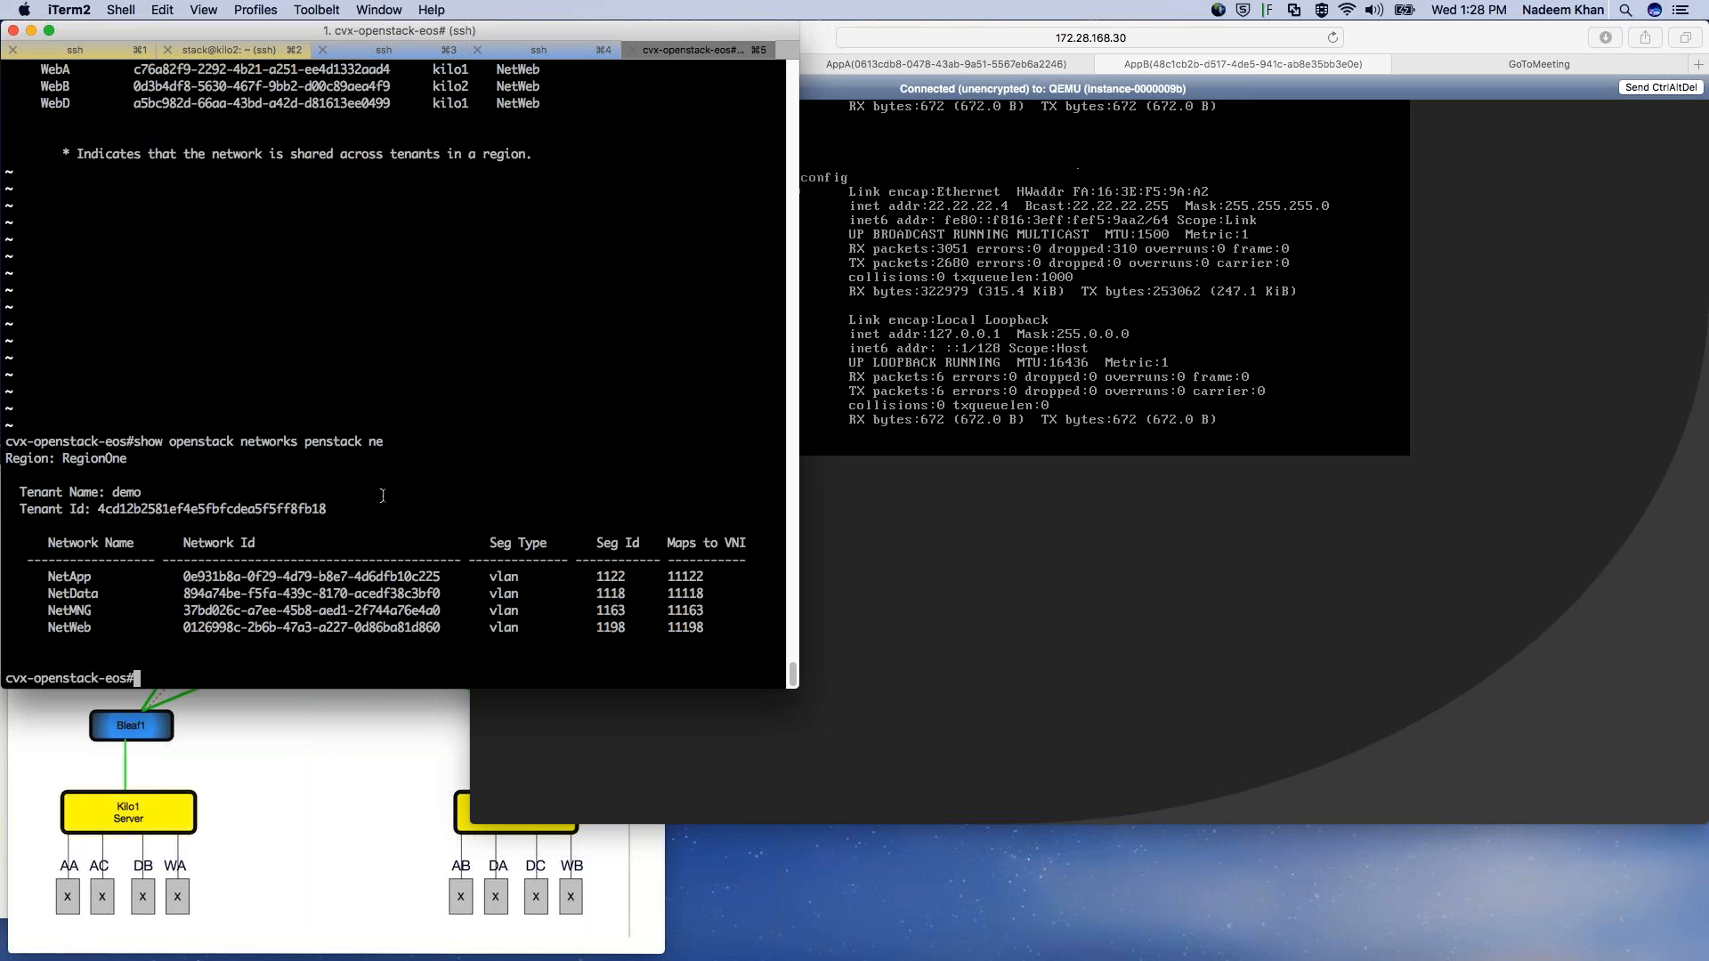
pyautogui.press('Return')
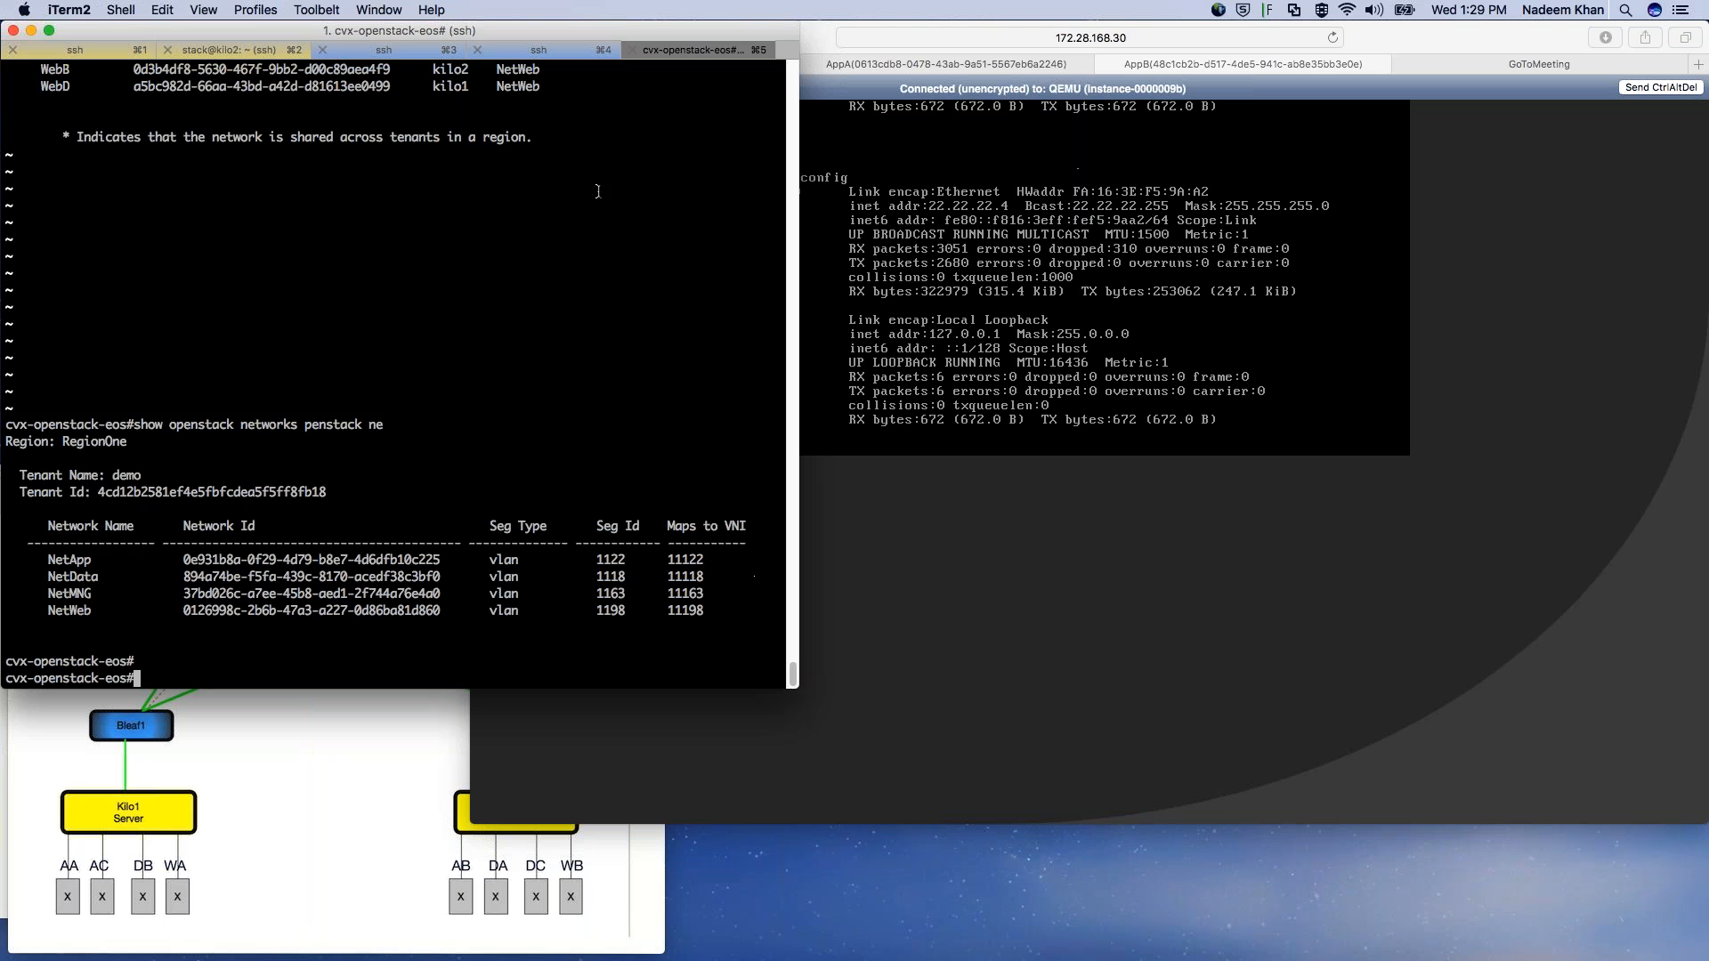
# Step: Go to the bleaf1 switch session and list its VLANs with "show vlan"
pyautogui.click(390, 52)
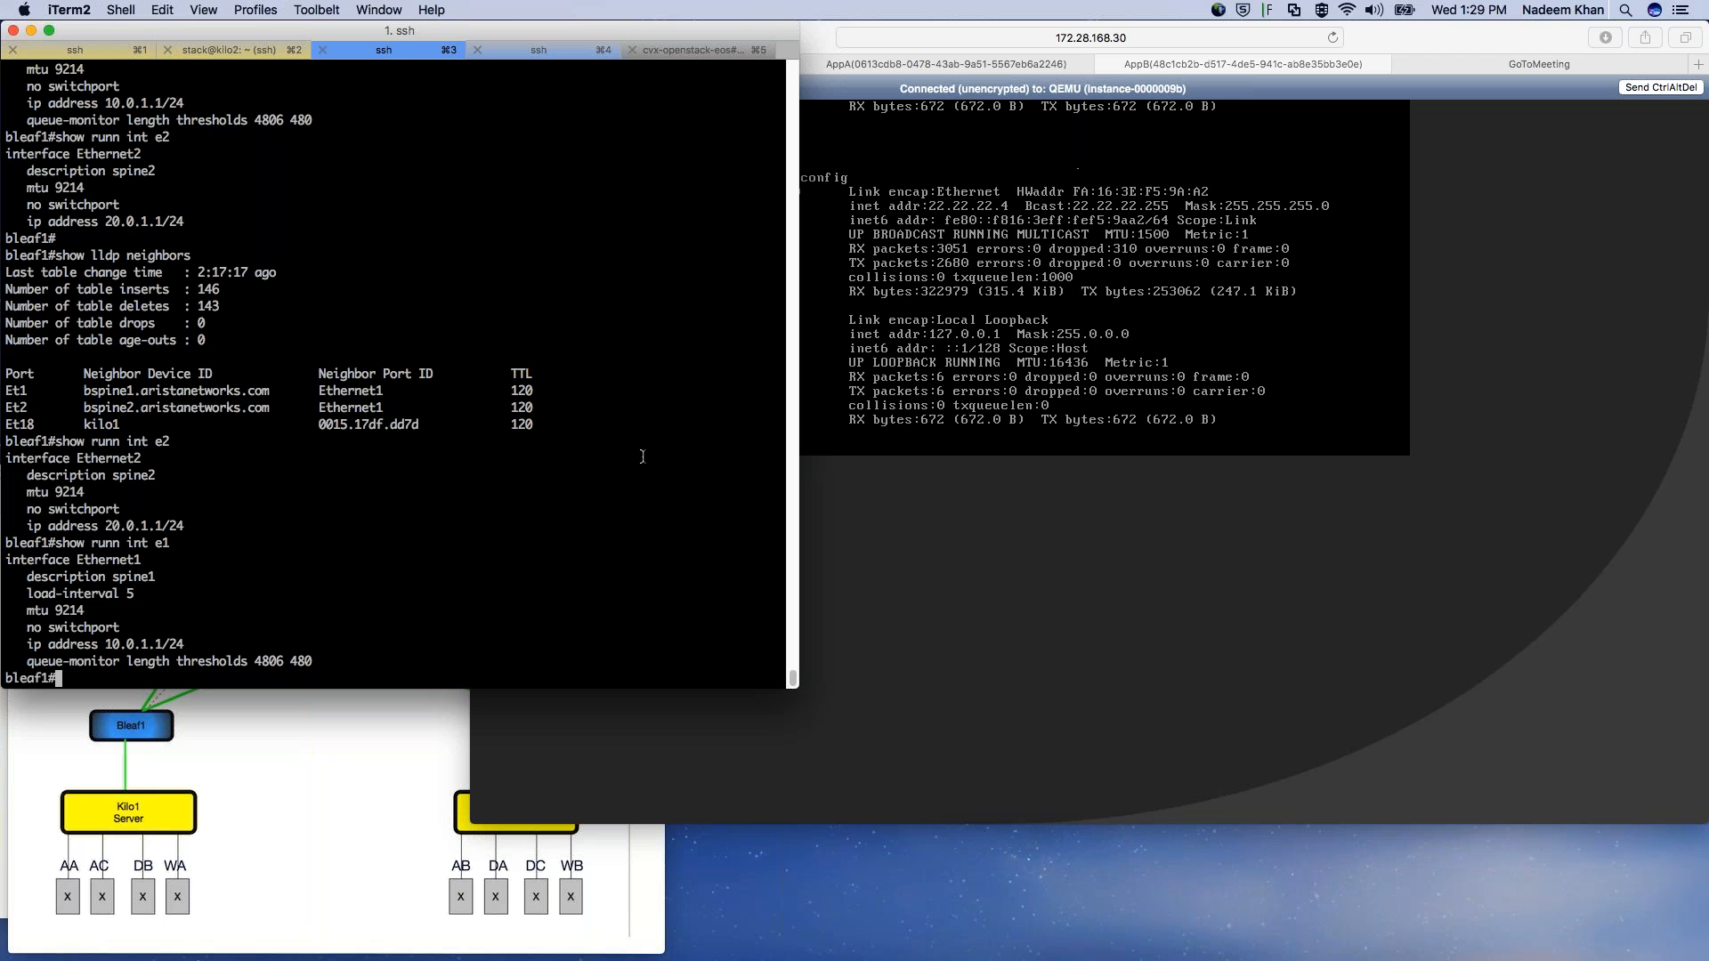
pyautogui.press('Return')
pyautogui.press('Return')
pyautogui.write('show ')
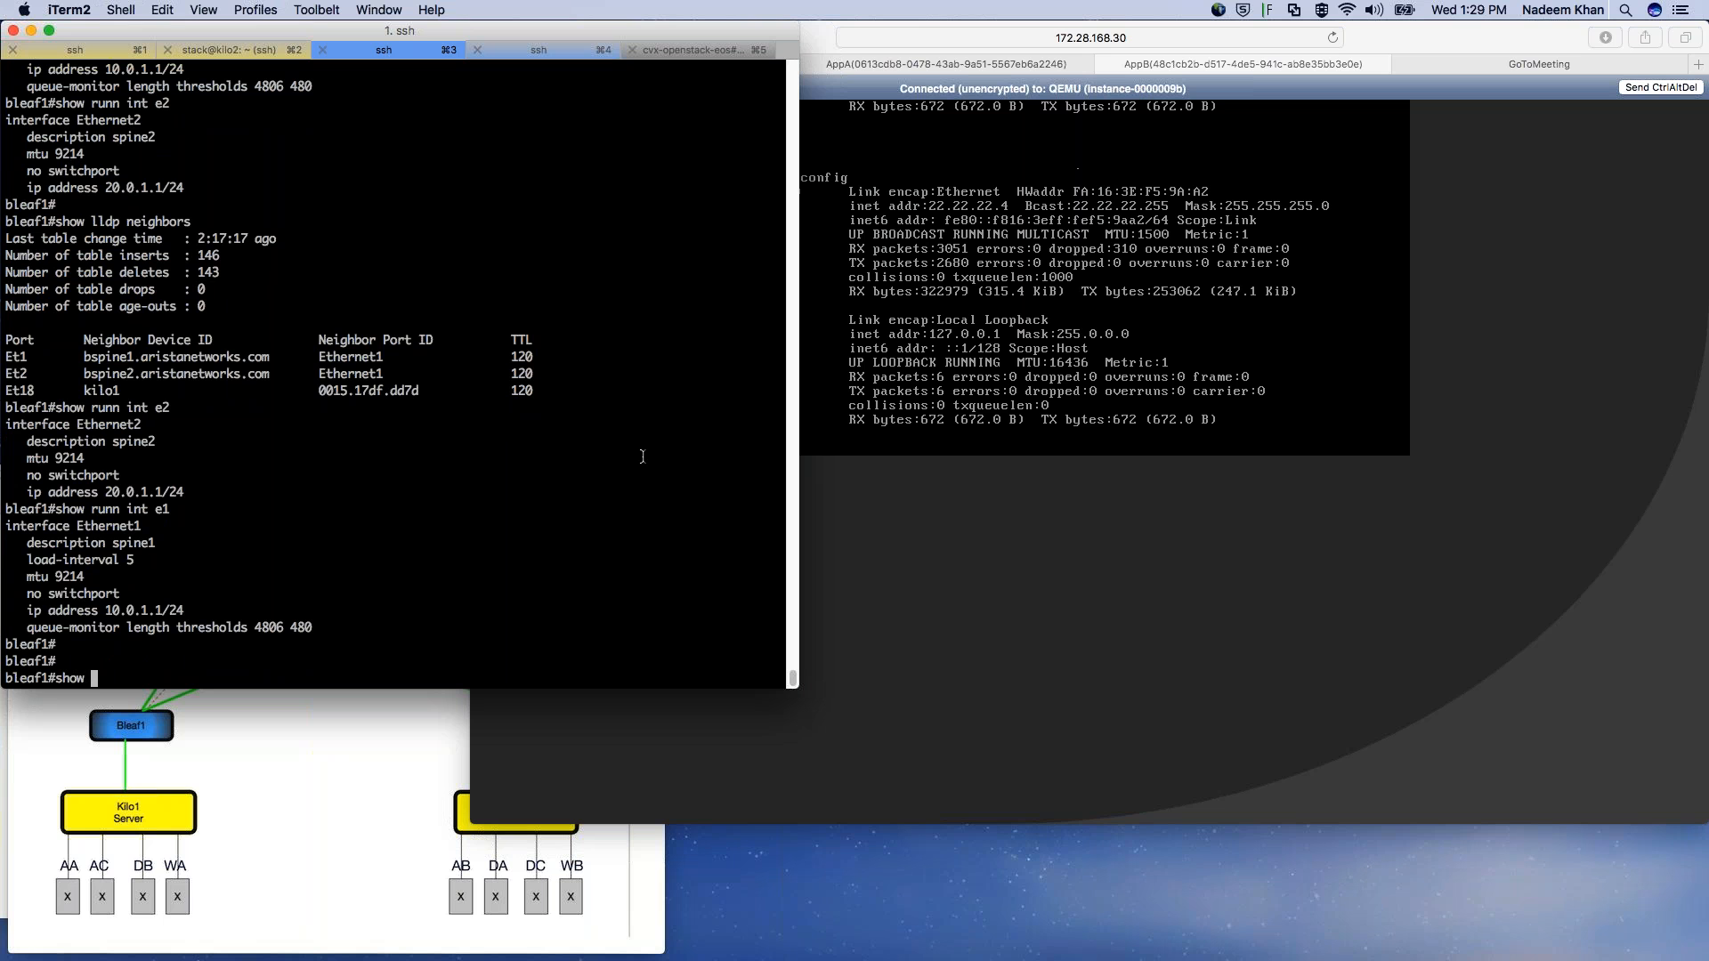
pyautogui.write('r')
pyautogui.press('BackSpace')
pyautogui.write('vlan')
pyautogui.press('Return')
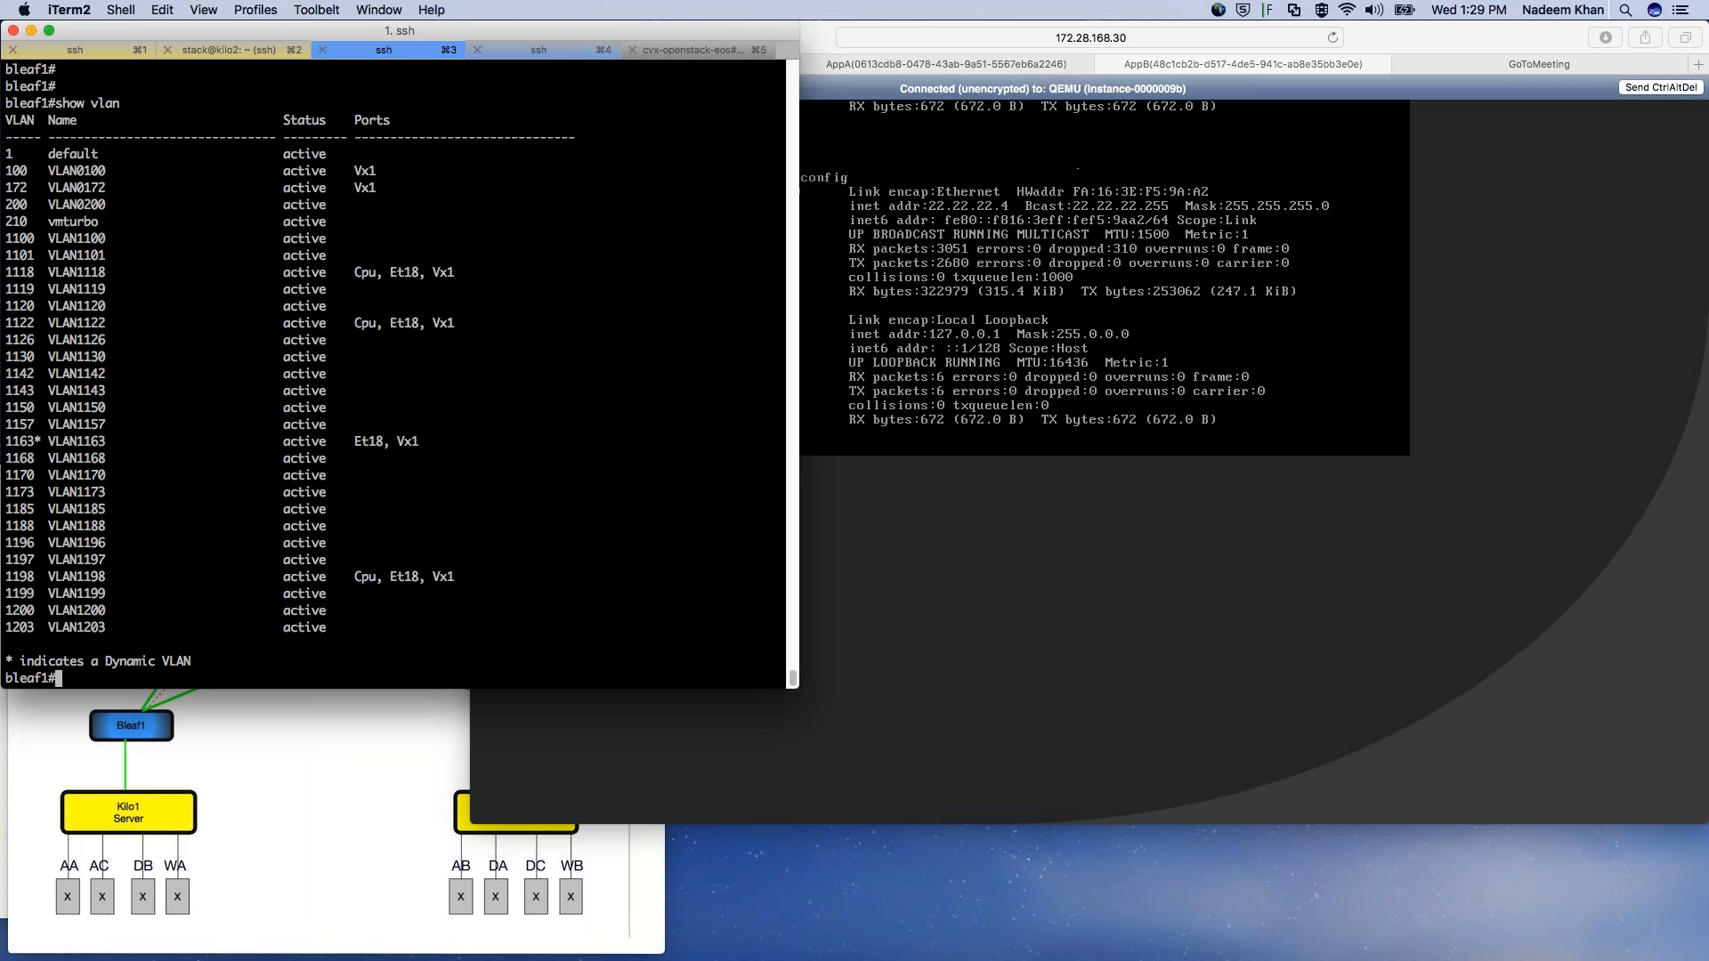
# Step: Compare the network-to-VNI mappings in the CVX session with the VLAN list on bleaf1
pyautogui.click(715, 52)
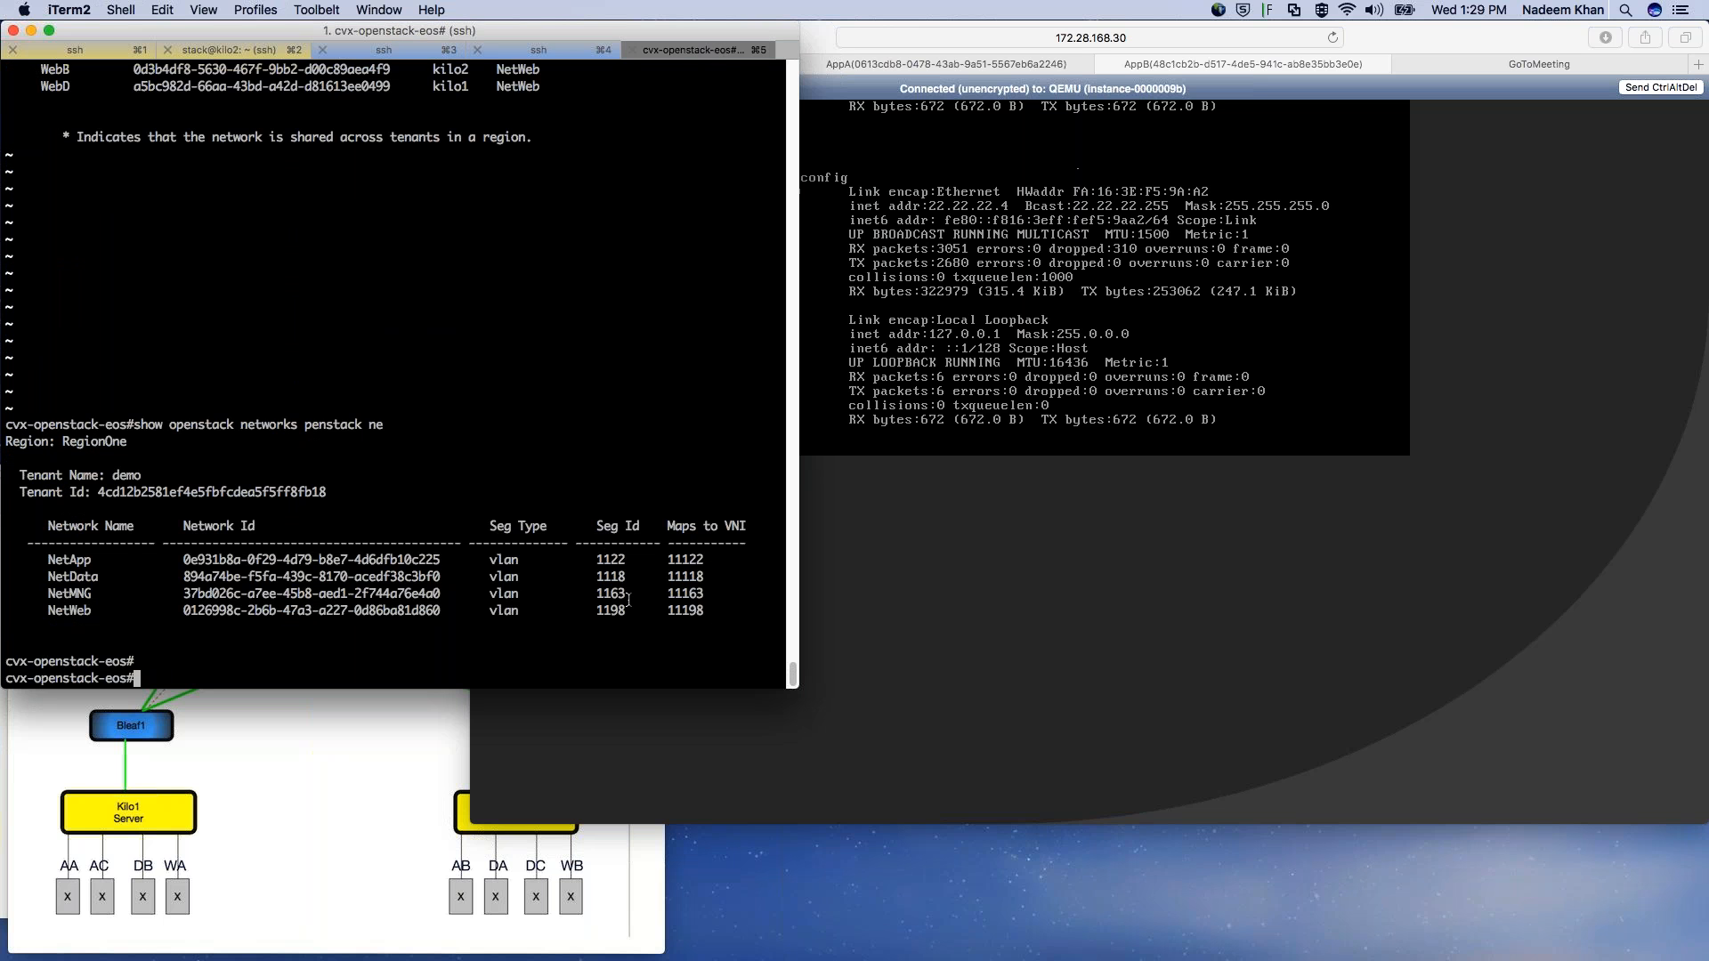
pyautogui.click(384, 50)
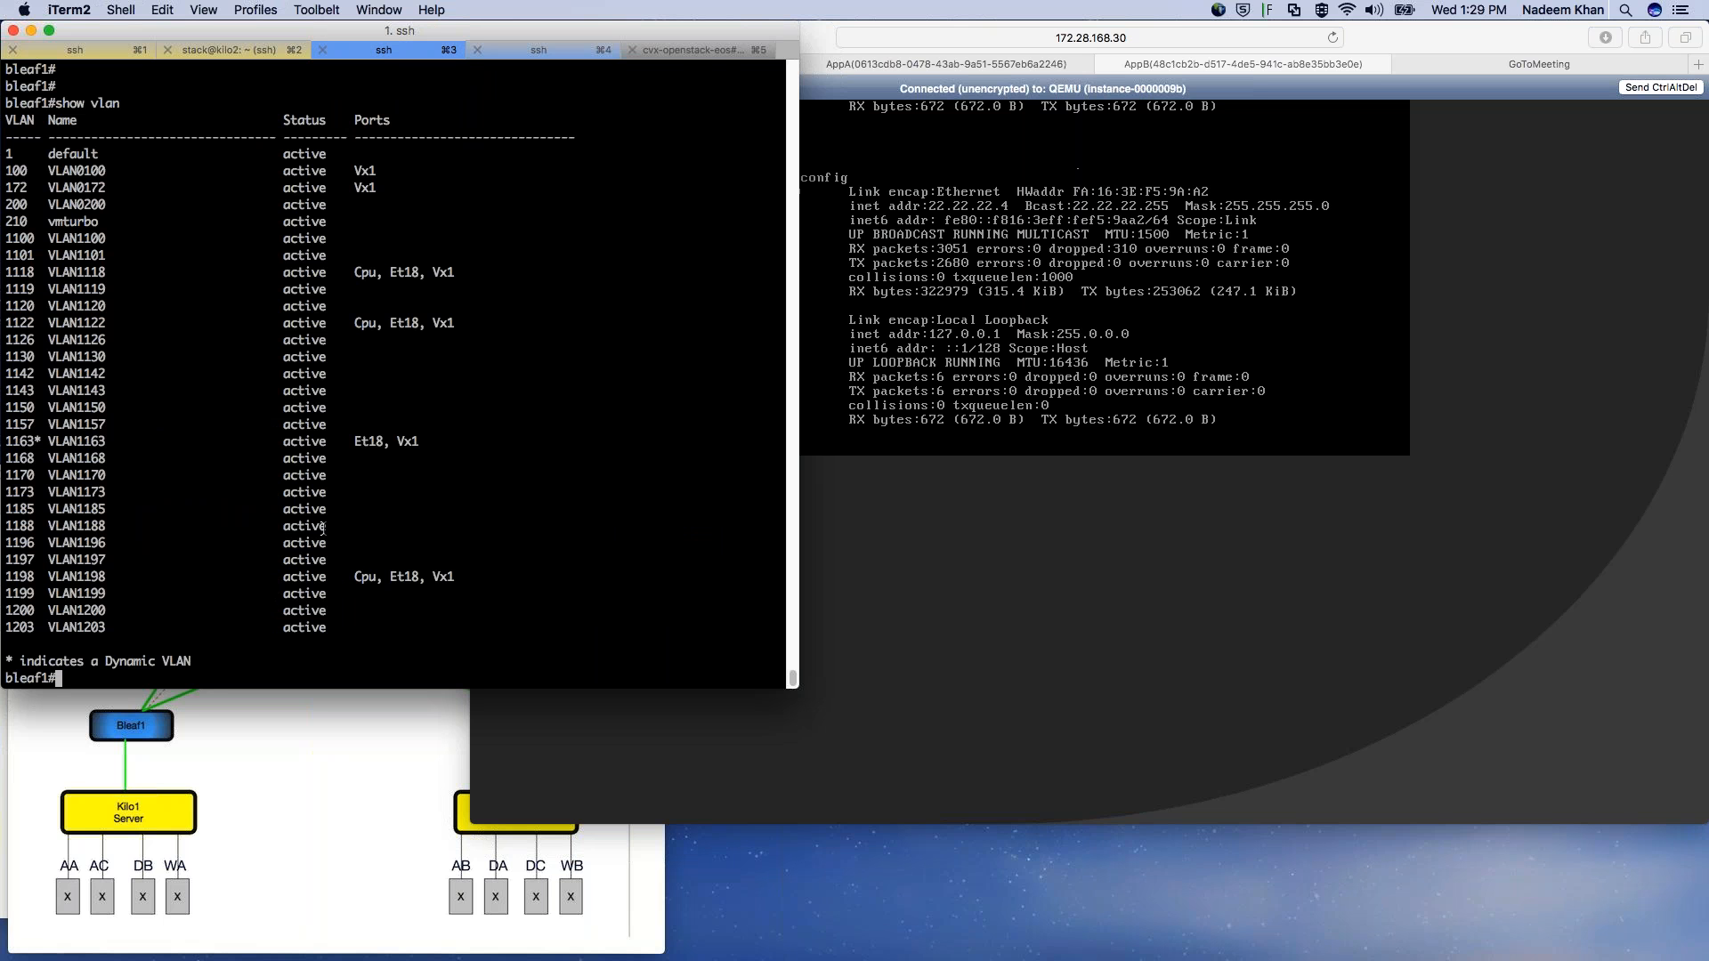
pyautogui.click(689, 52)
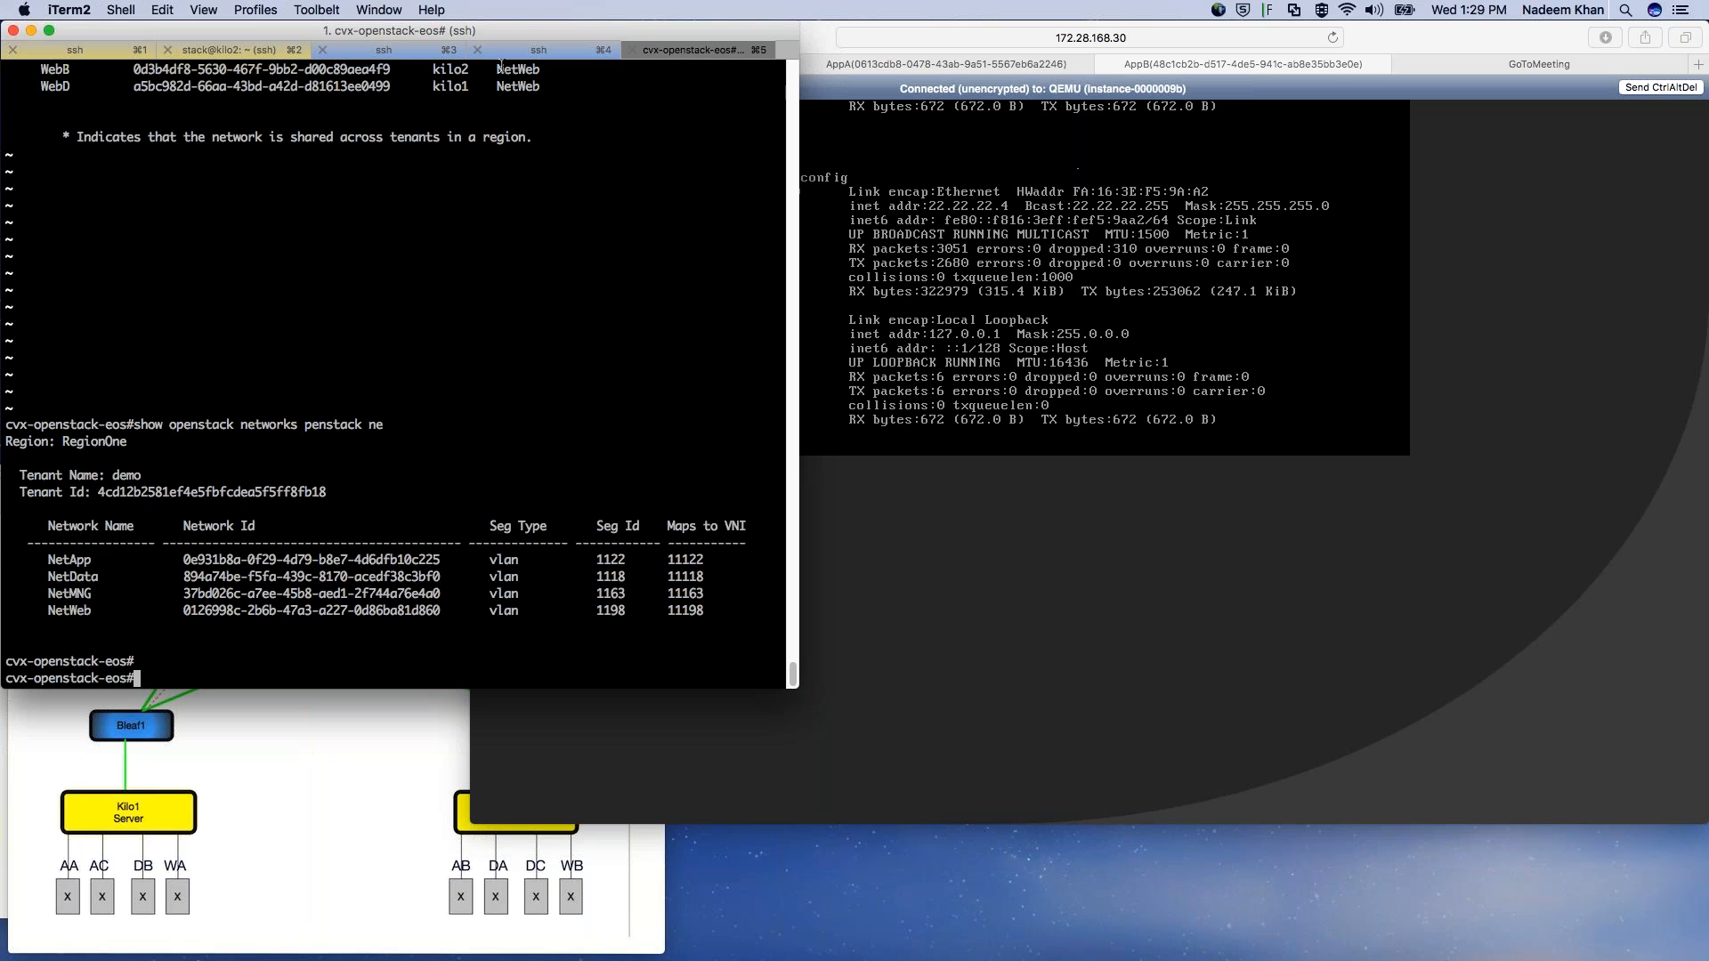
pyautogui.click(392, 50)
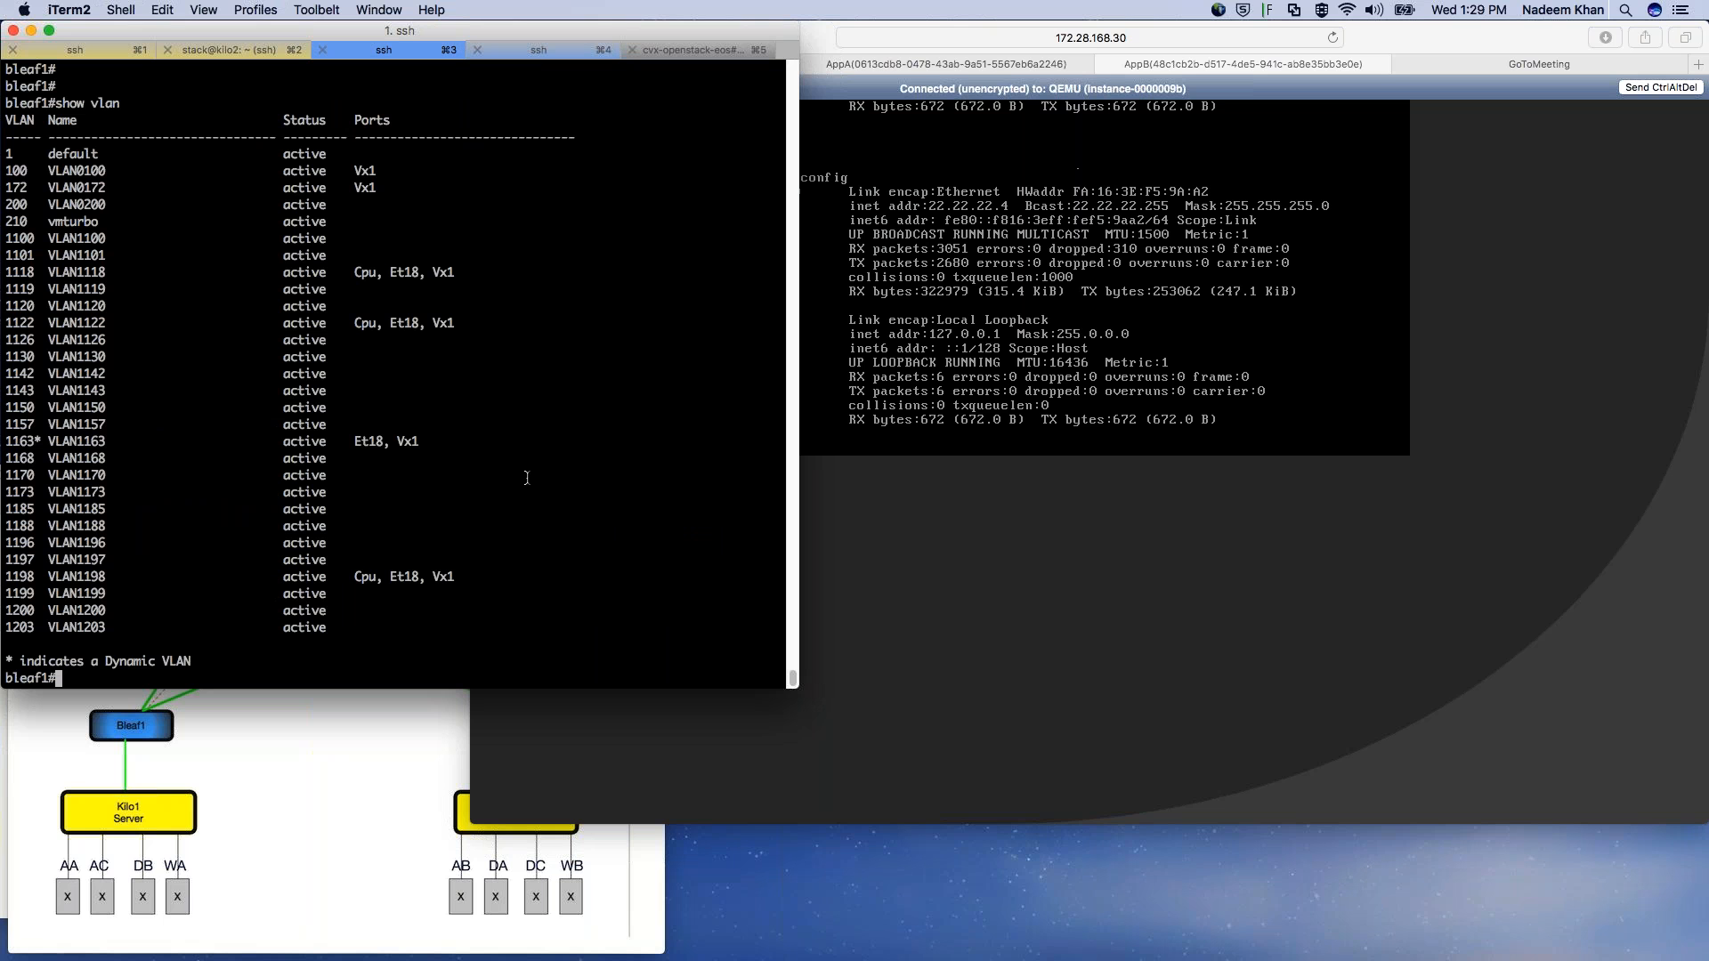
# Step: Display the VXLAN interface details on bleaf1 with "show int vxlan1"
pyautogui.write('show int vx')
pyautogui.press('Tab')
pyautogui.press('BackSpace')
pyautogui.write('1')
pyautogui.press('Return')
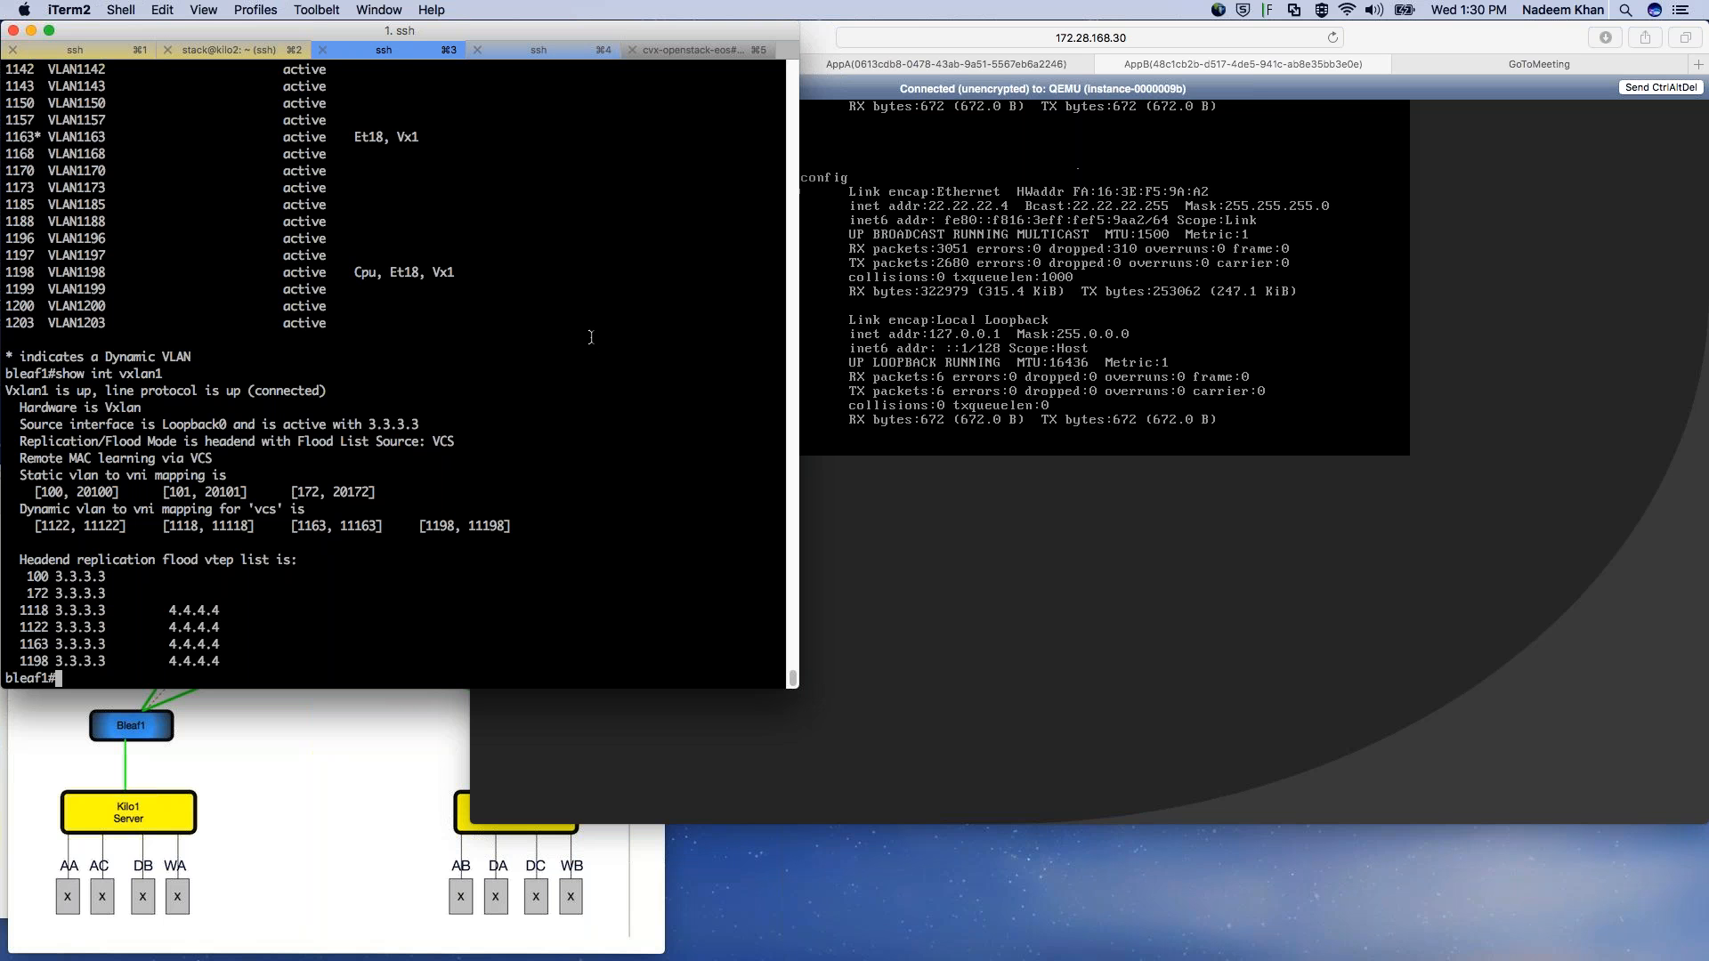
# Step: List the IP interfaces on bleaf1 with "show ip int brief"
pyautogui.press('Return')
pyautogui.press('Return')
pyautogui.write('show ')
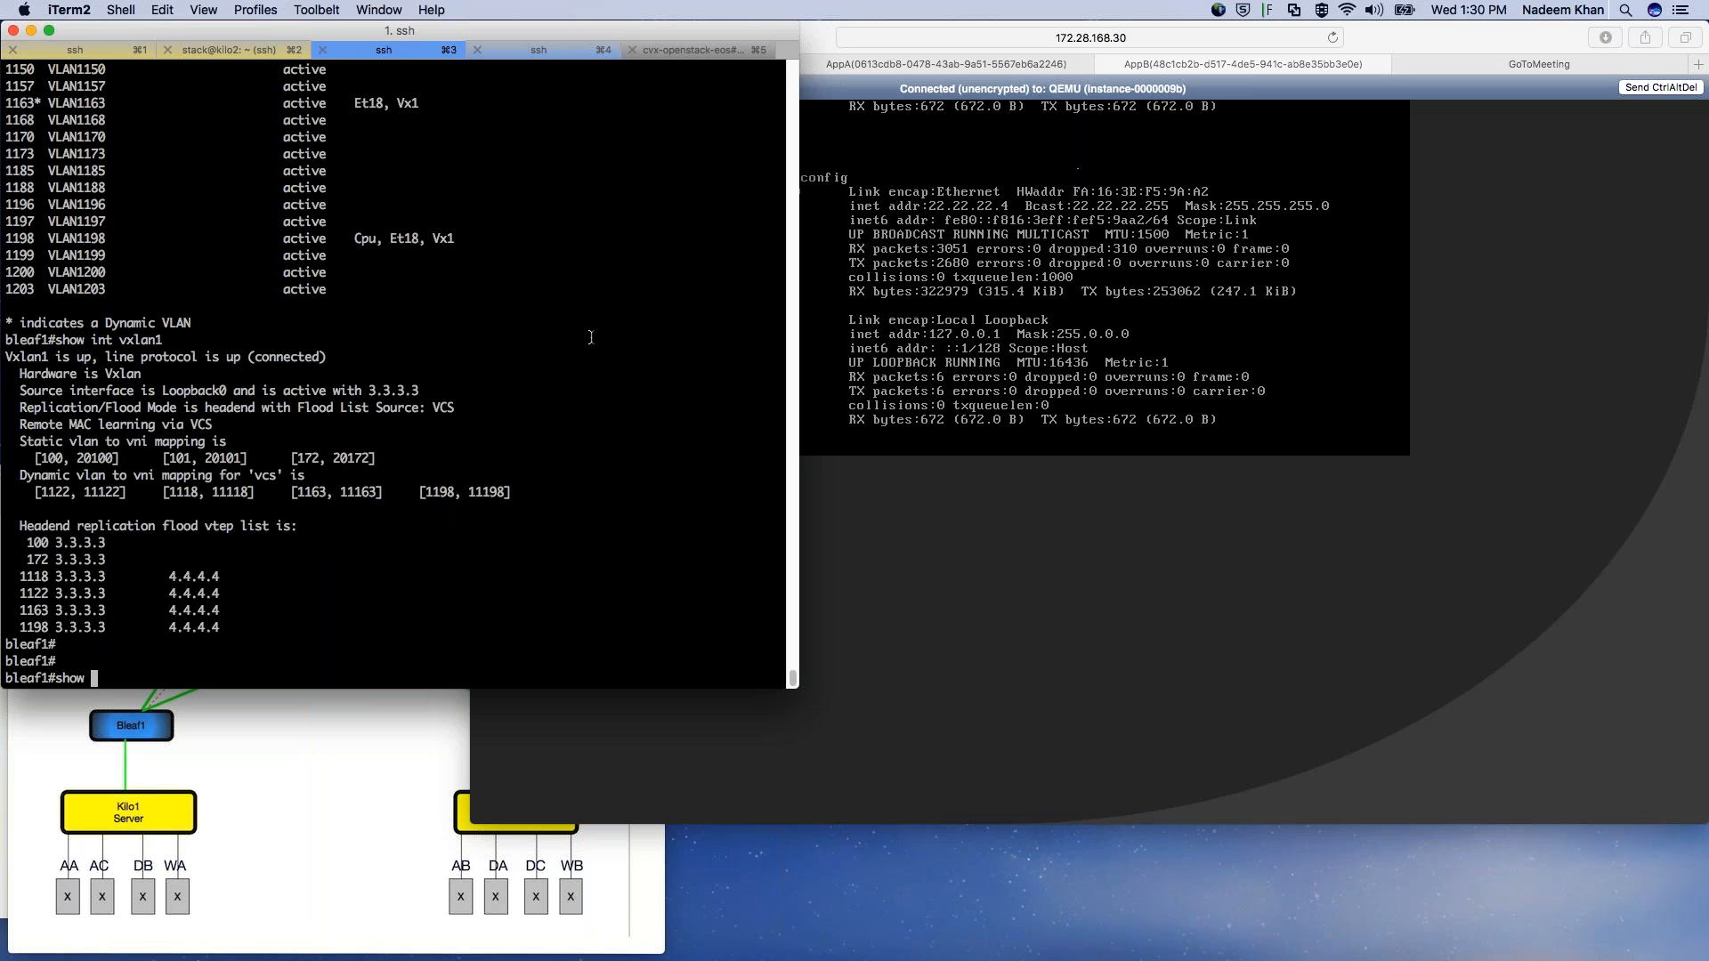
pyautogui.write('ip int brief')
pyautogui.press('Return')
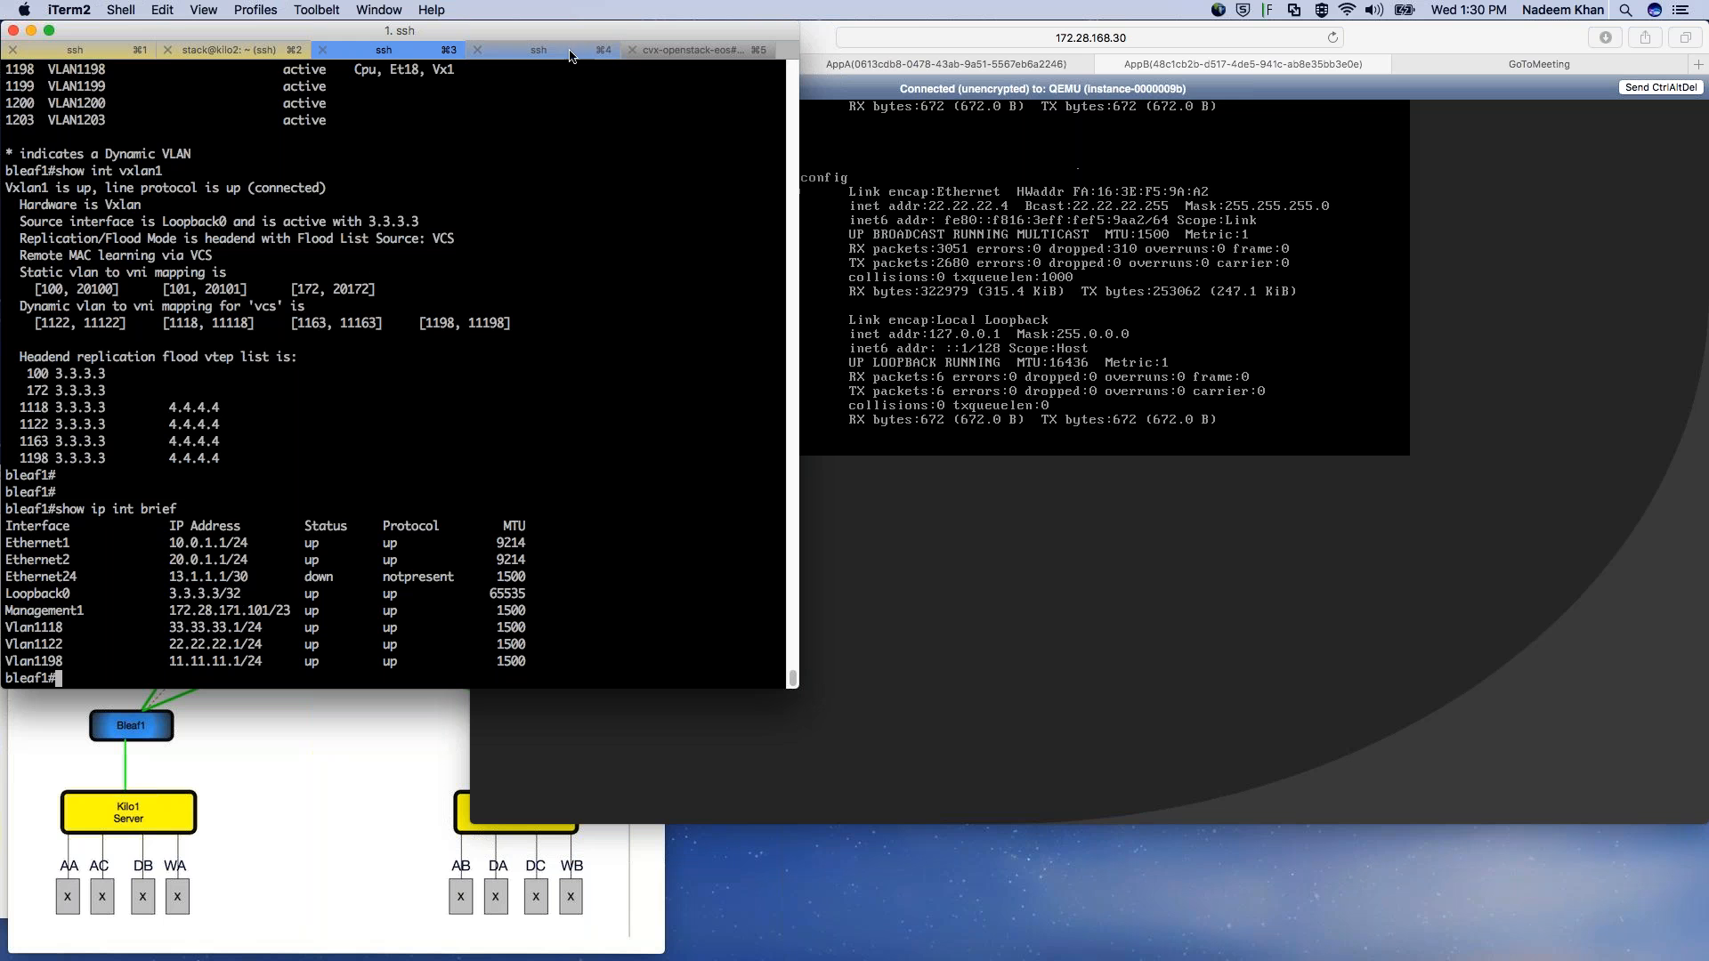
# Step: Go to the bleaf2 switch session and list its IP interfaces with "show ip int brief"
pyautogui.press('super+4')
pyautogui.write('sho')
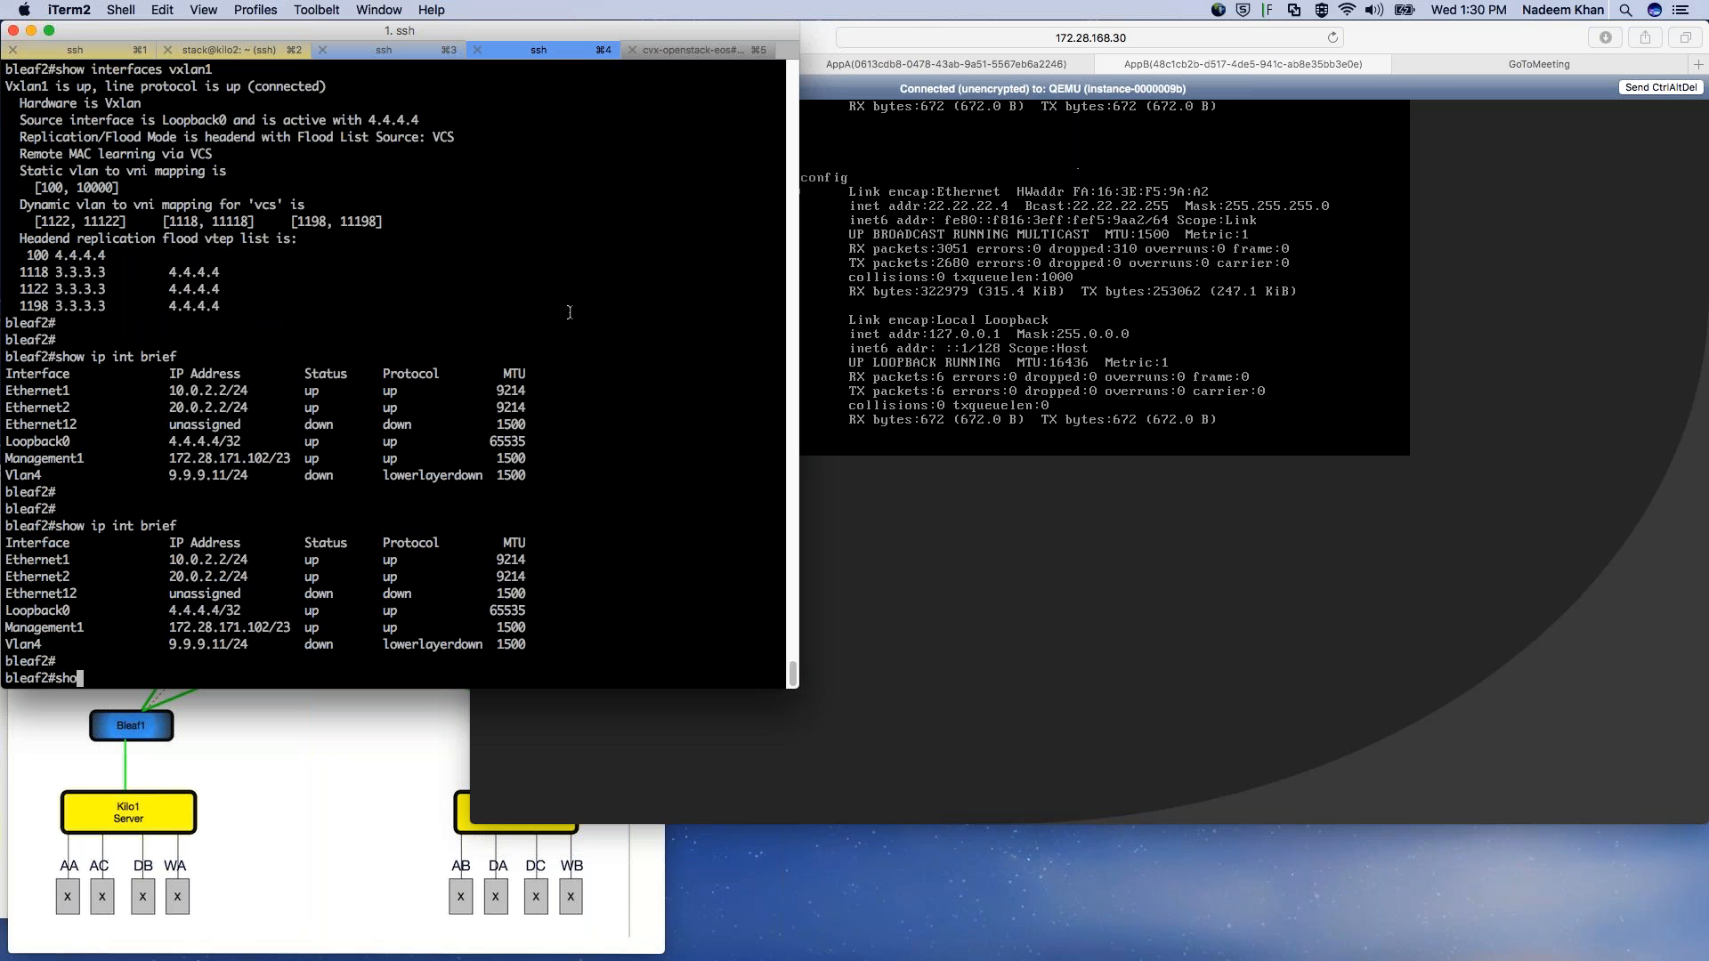
pyautogui.write('w ip int brief')
pyautogui.press('Return')
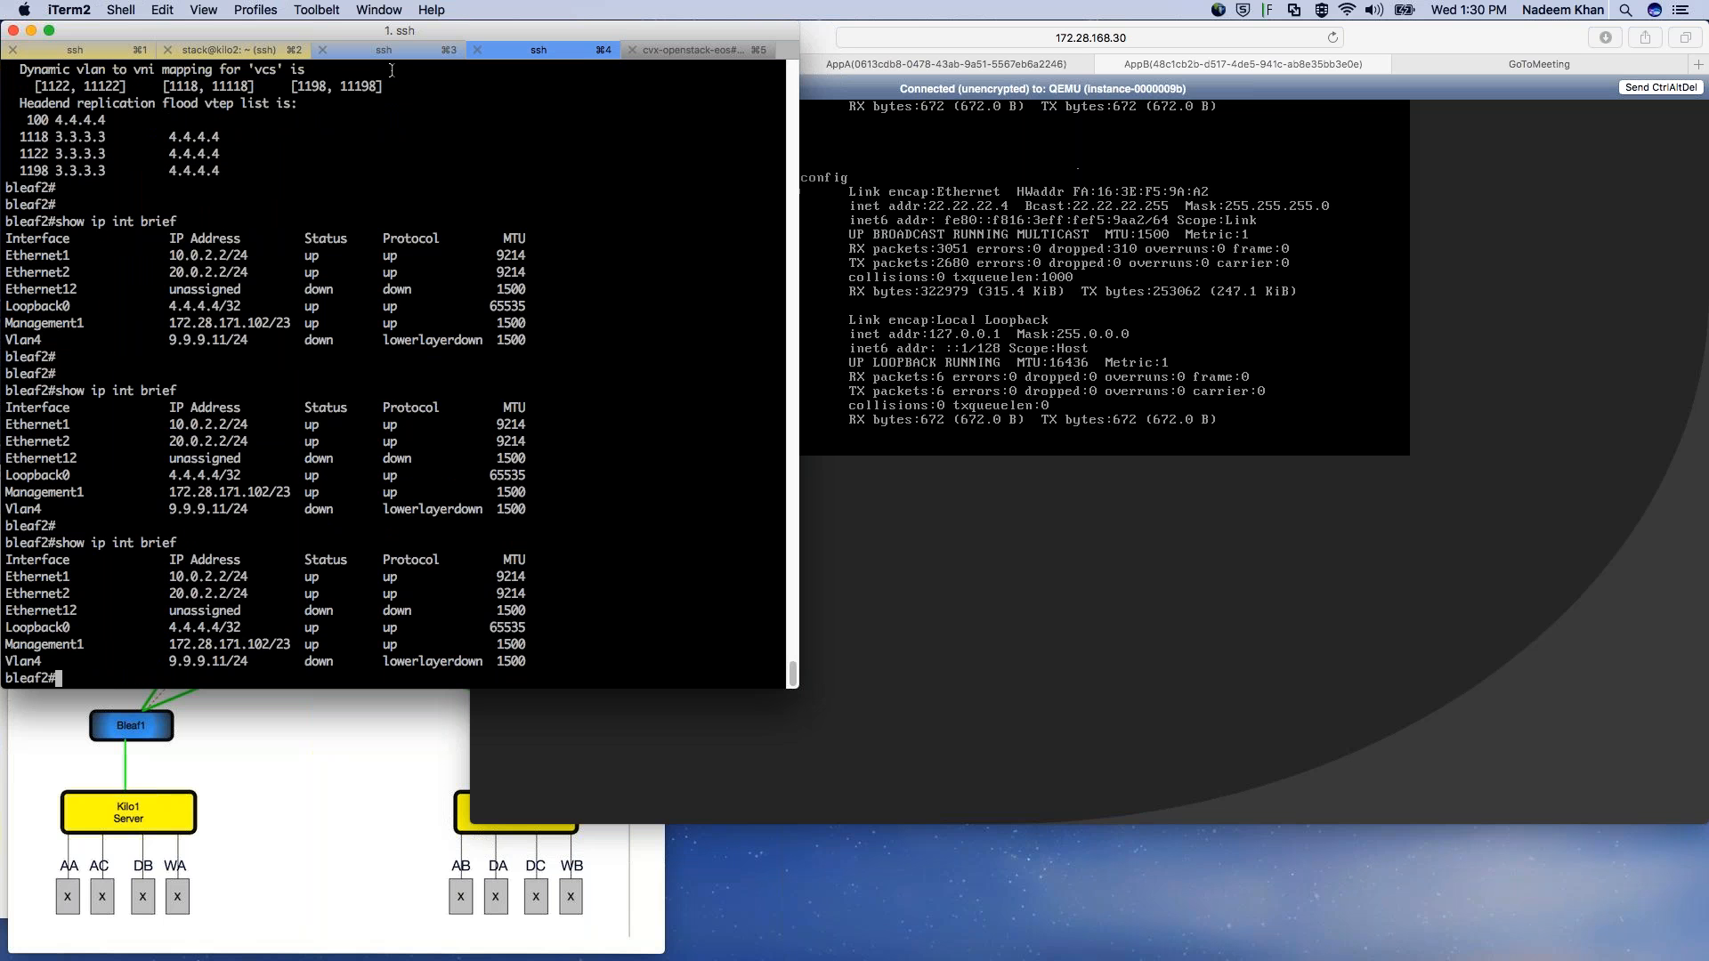
# Step: View the fabric diagram in Preview, then switch to Safari, show the OpenStack network topology and enlarge the browser window
pyautogui.click(337, 778)
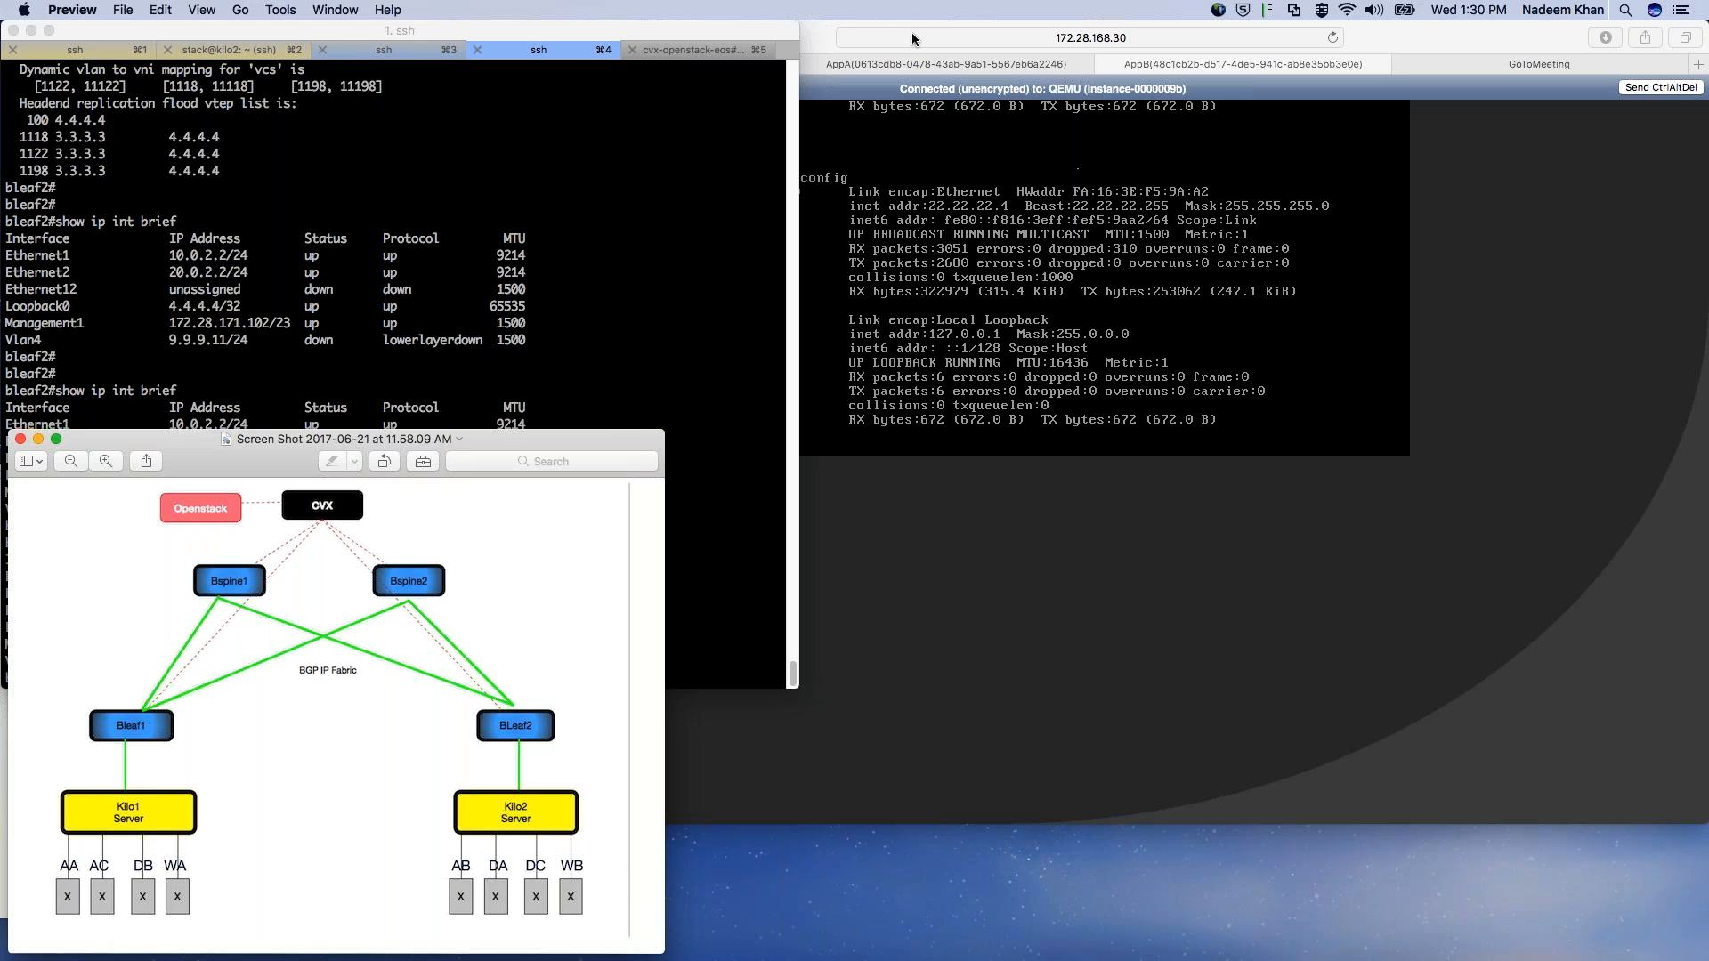
pyautogui.click(823, 47)
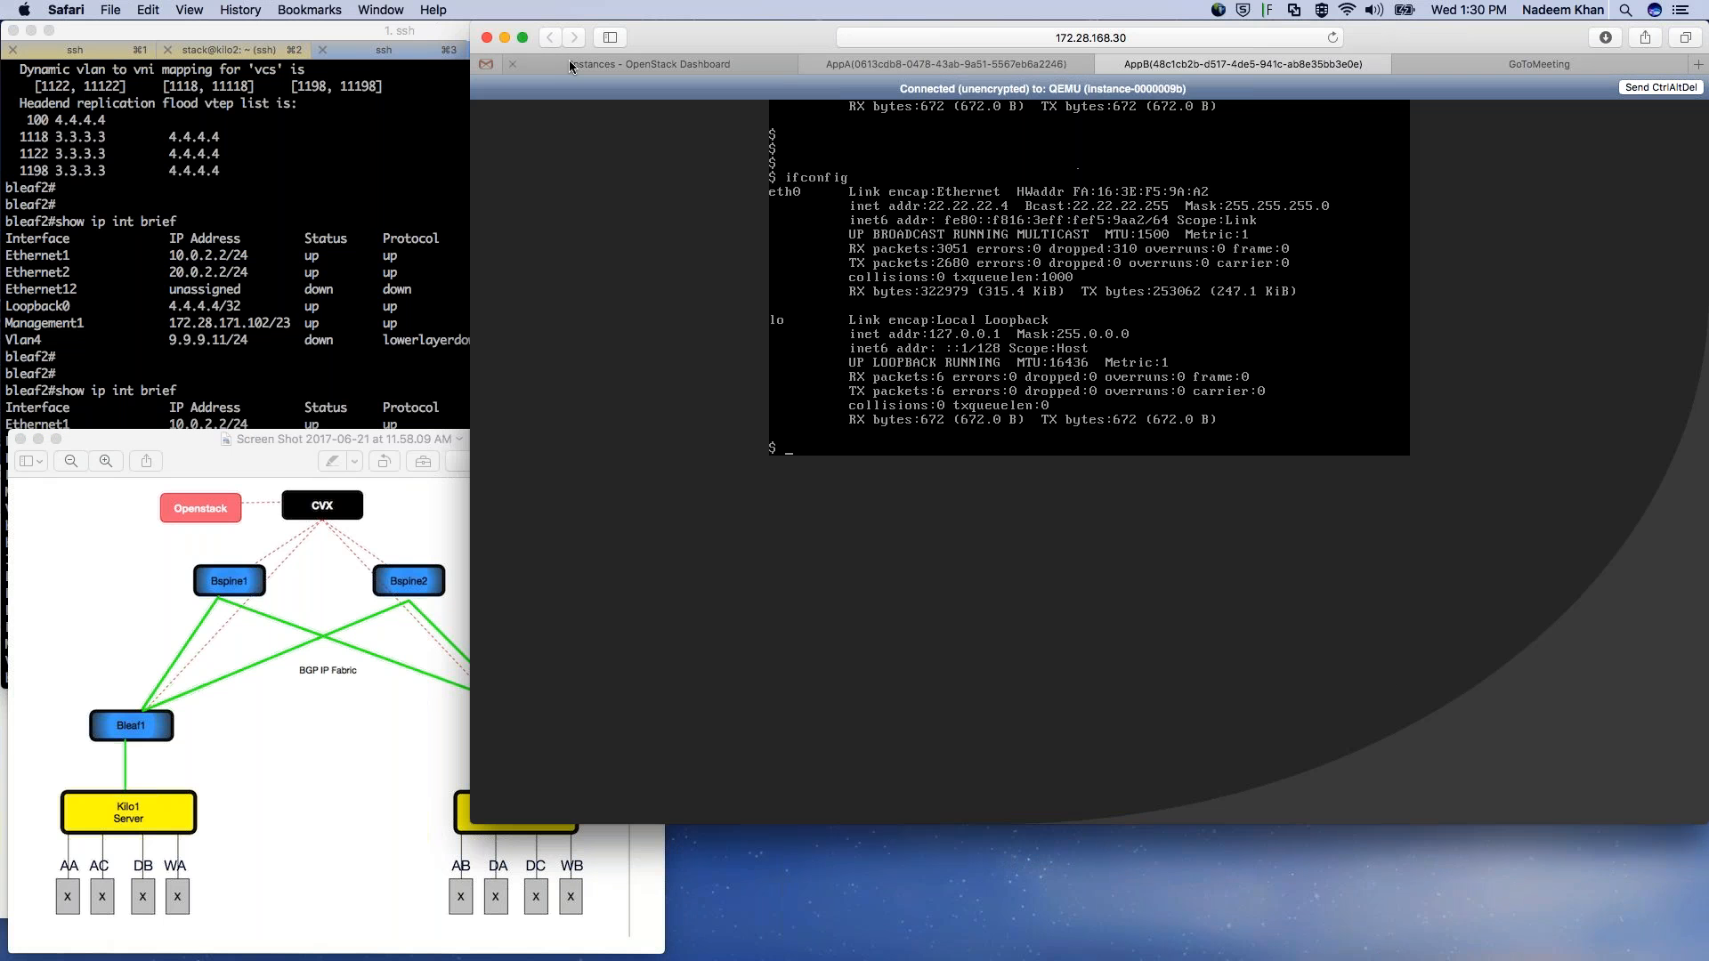
pyautogui.click(503, 67)
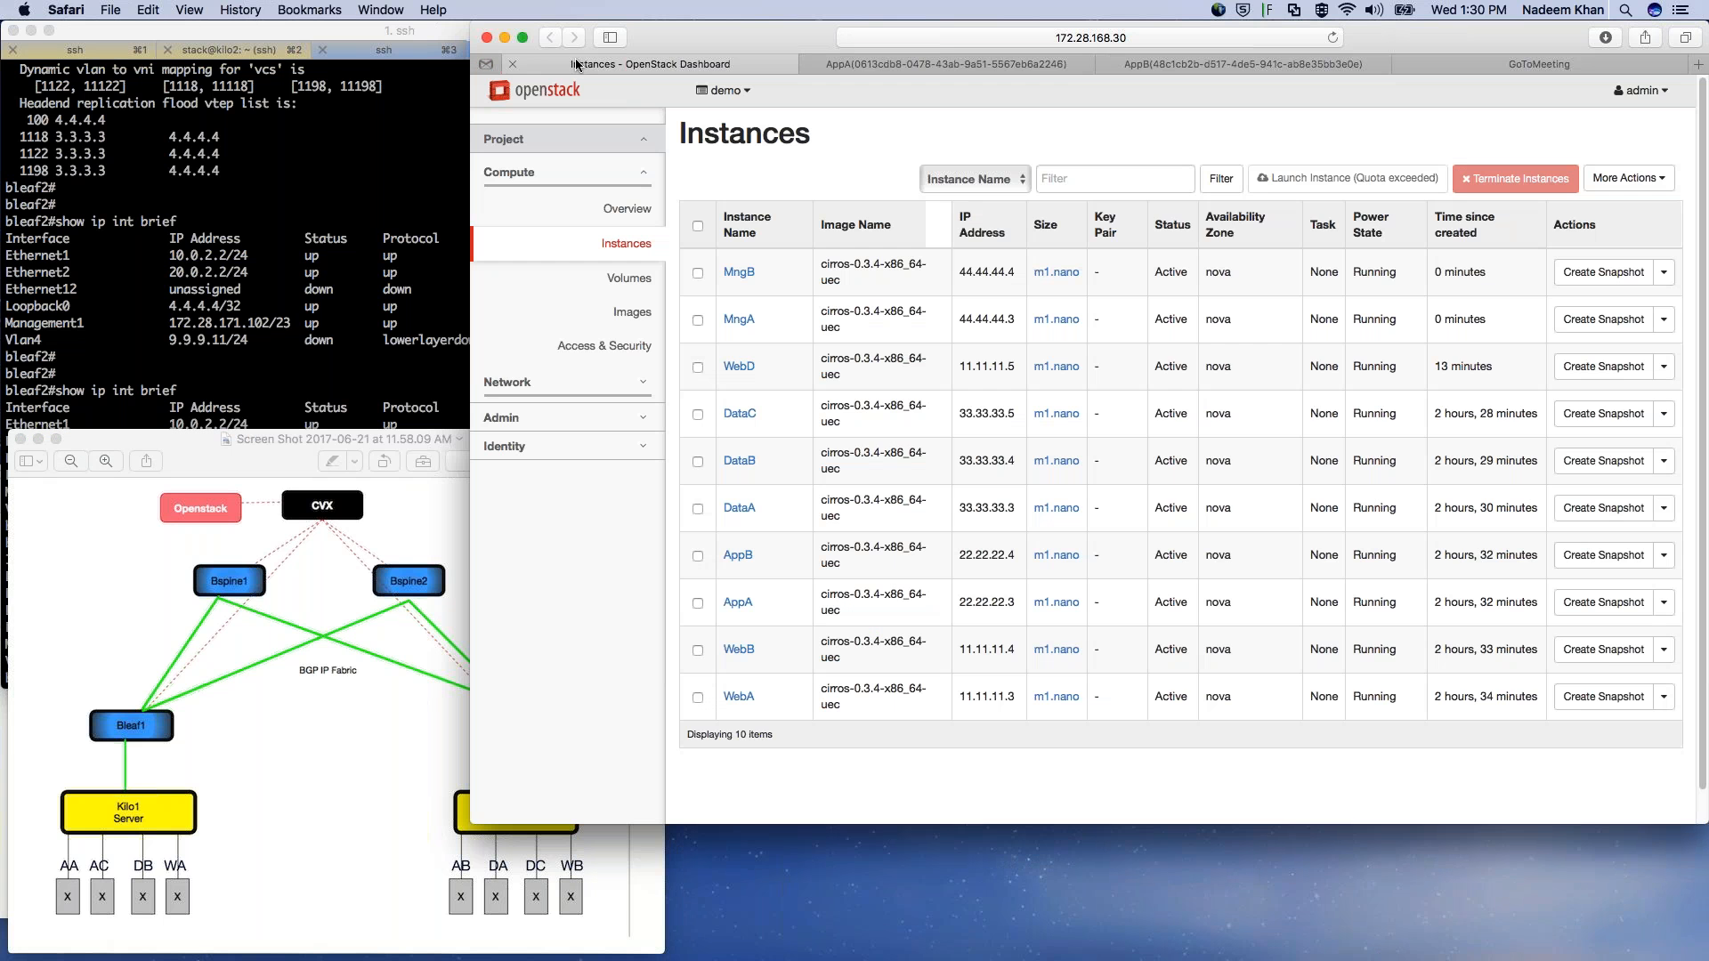
pyautogui.click(642, 390)
pyautogui.click(608, 248)
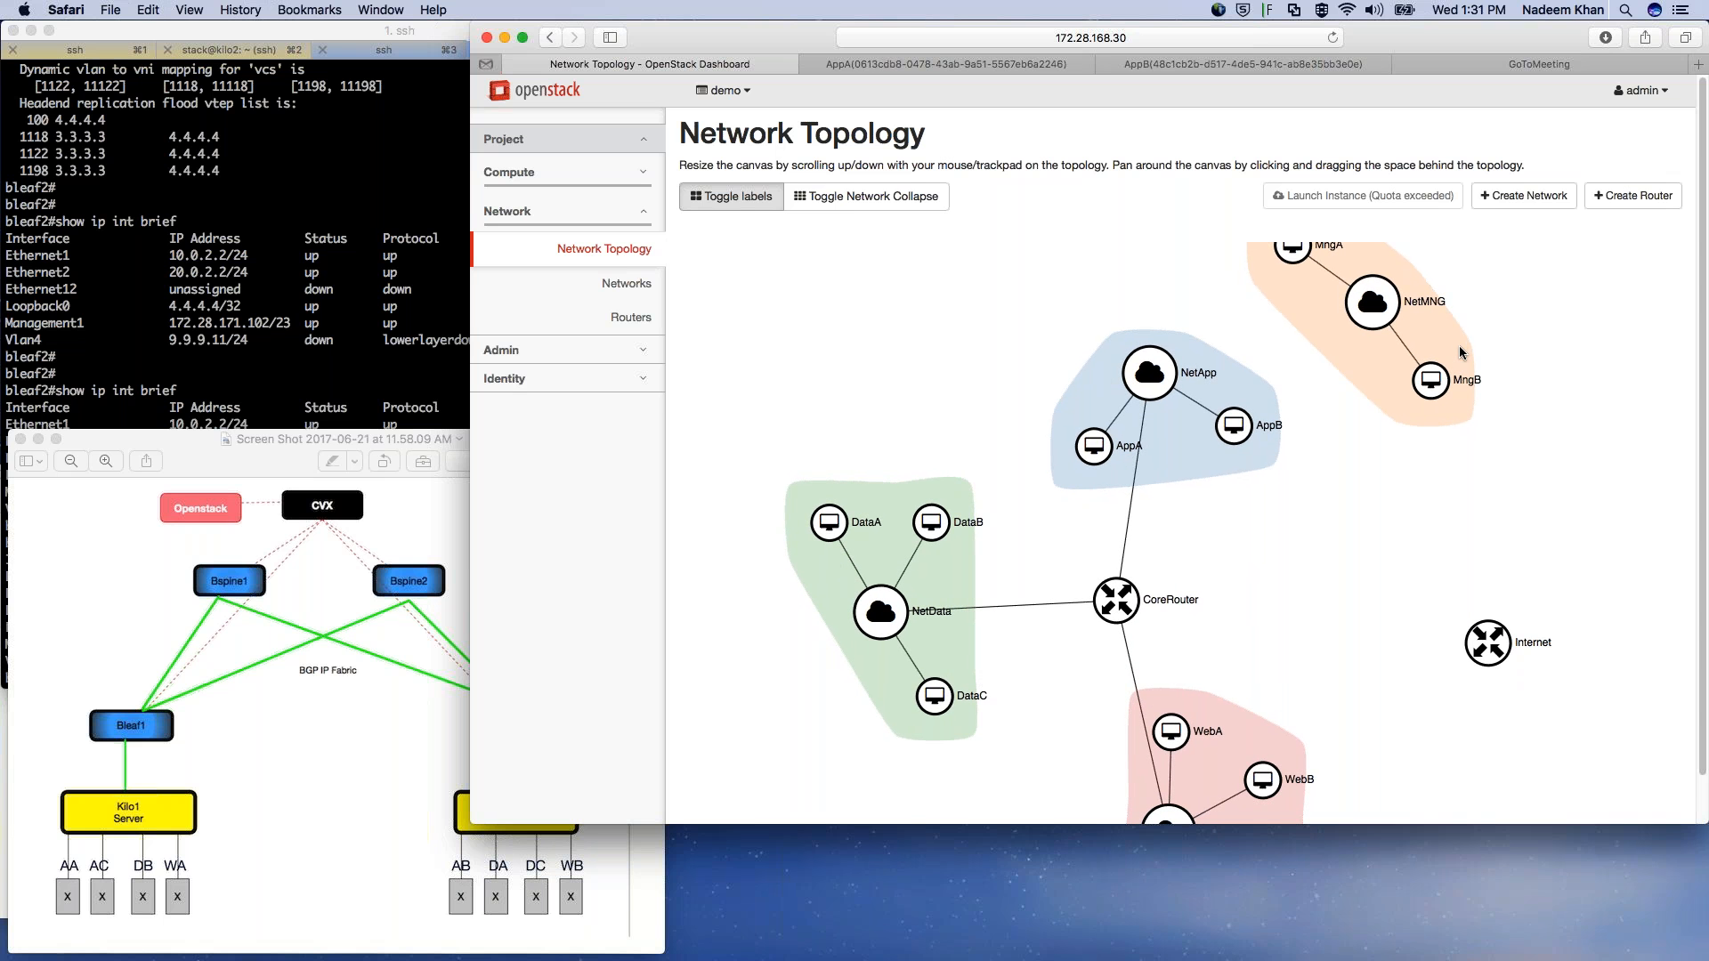
pyautogui.moveTo(912, 824); pyautogui.dragTo(889, 952)
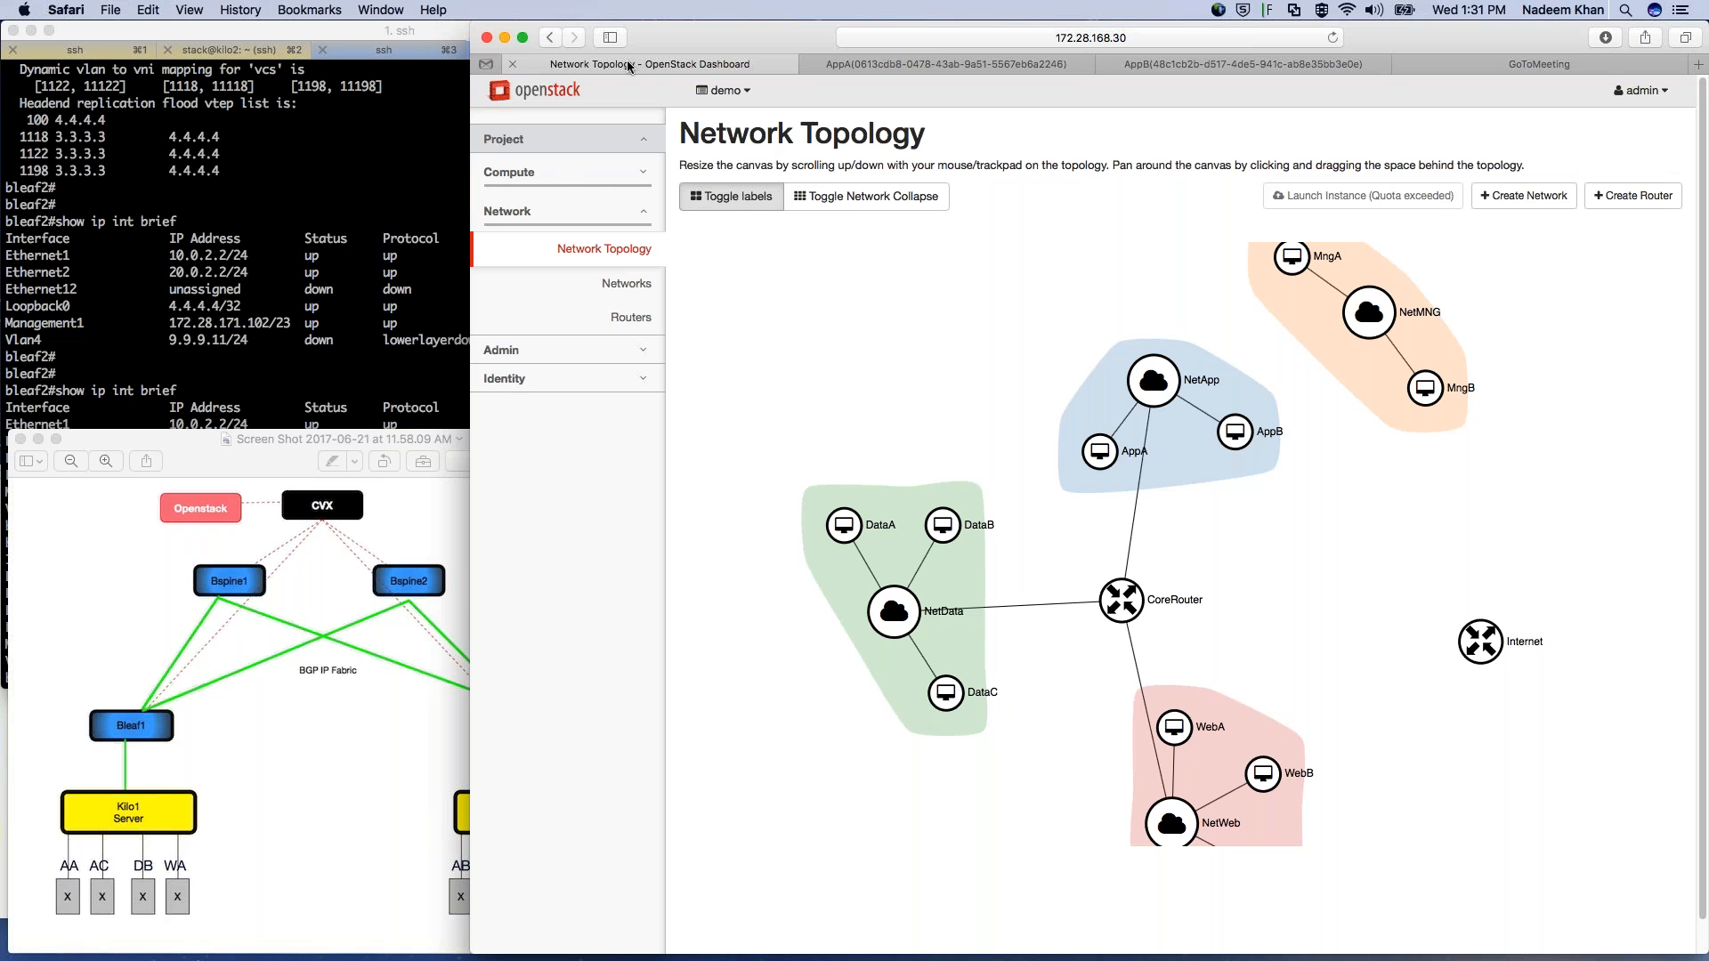
# Step: Return to the instance list, stop the running ping in the AppA console and run "ifconfig" there
pyautogui.click(639, 178)
pyautogui.click(621, 240)
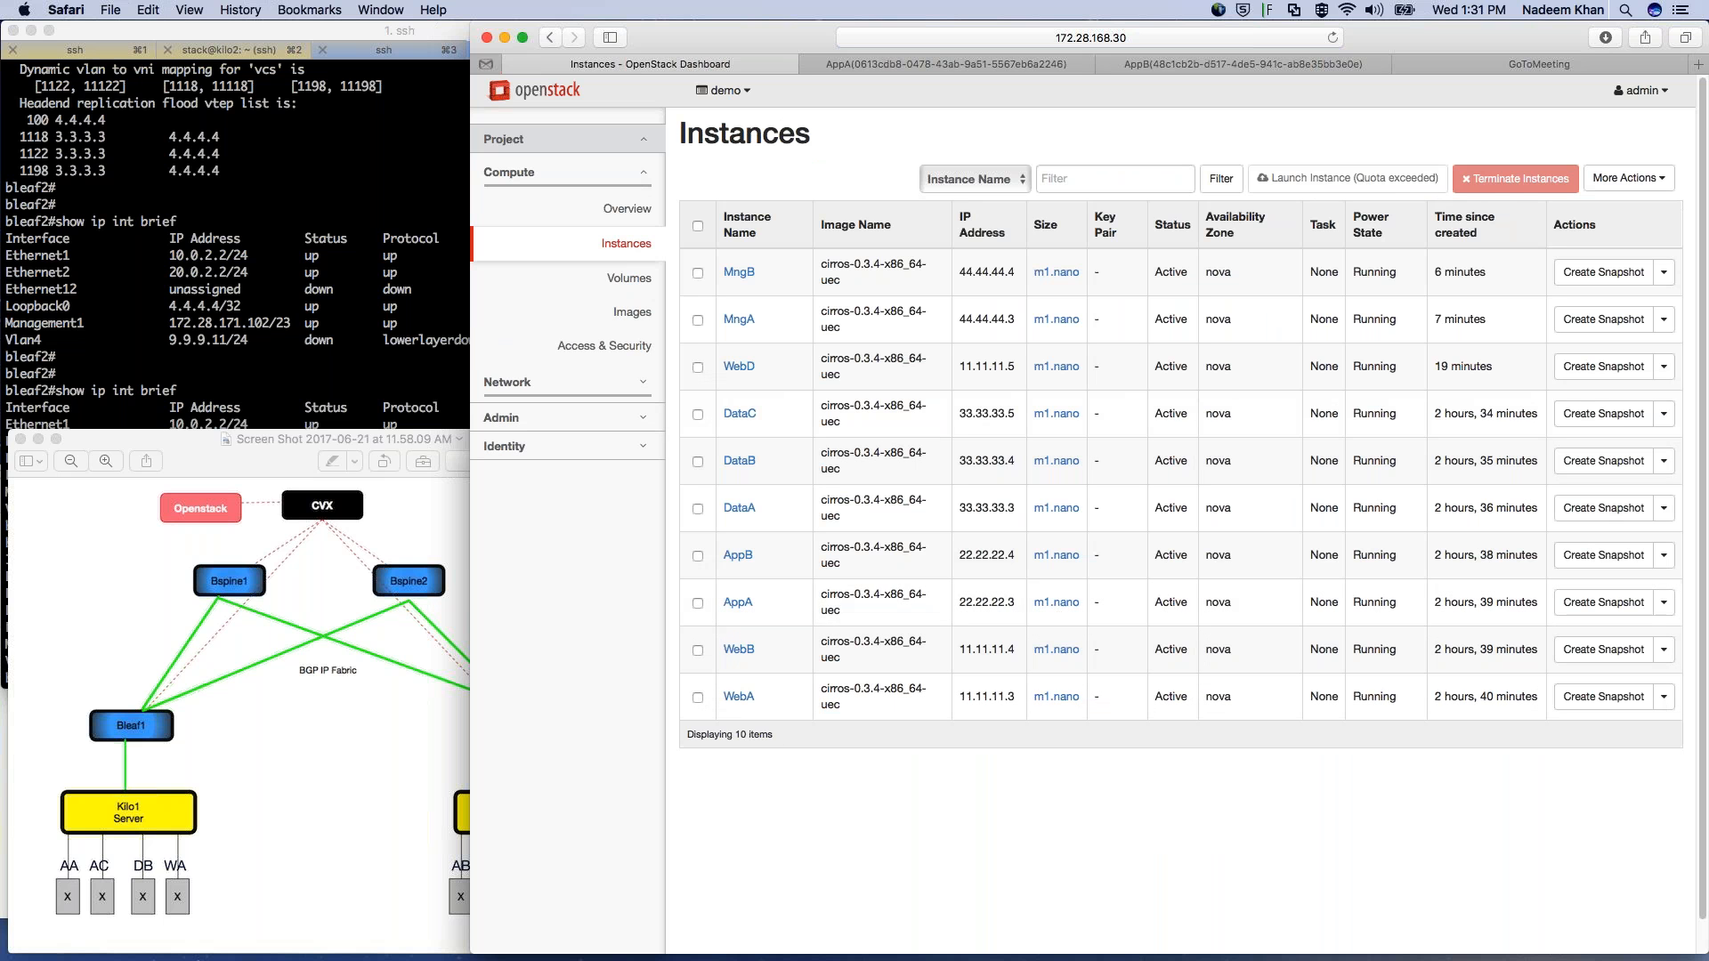
pyautogui.click(965, 70)
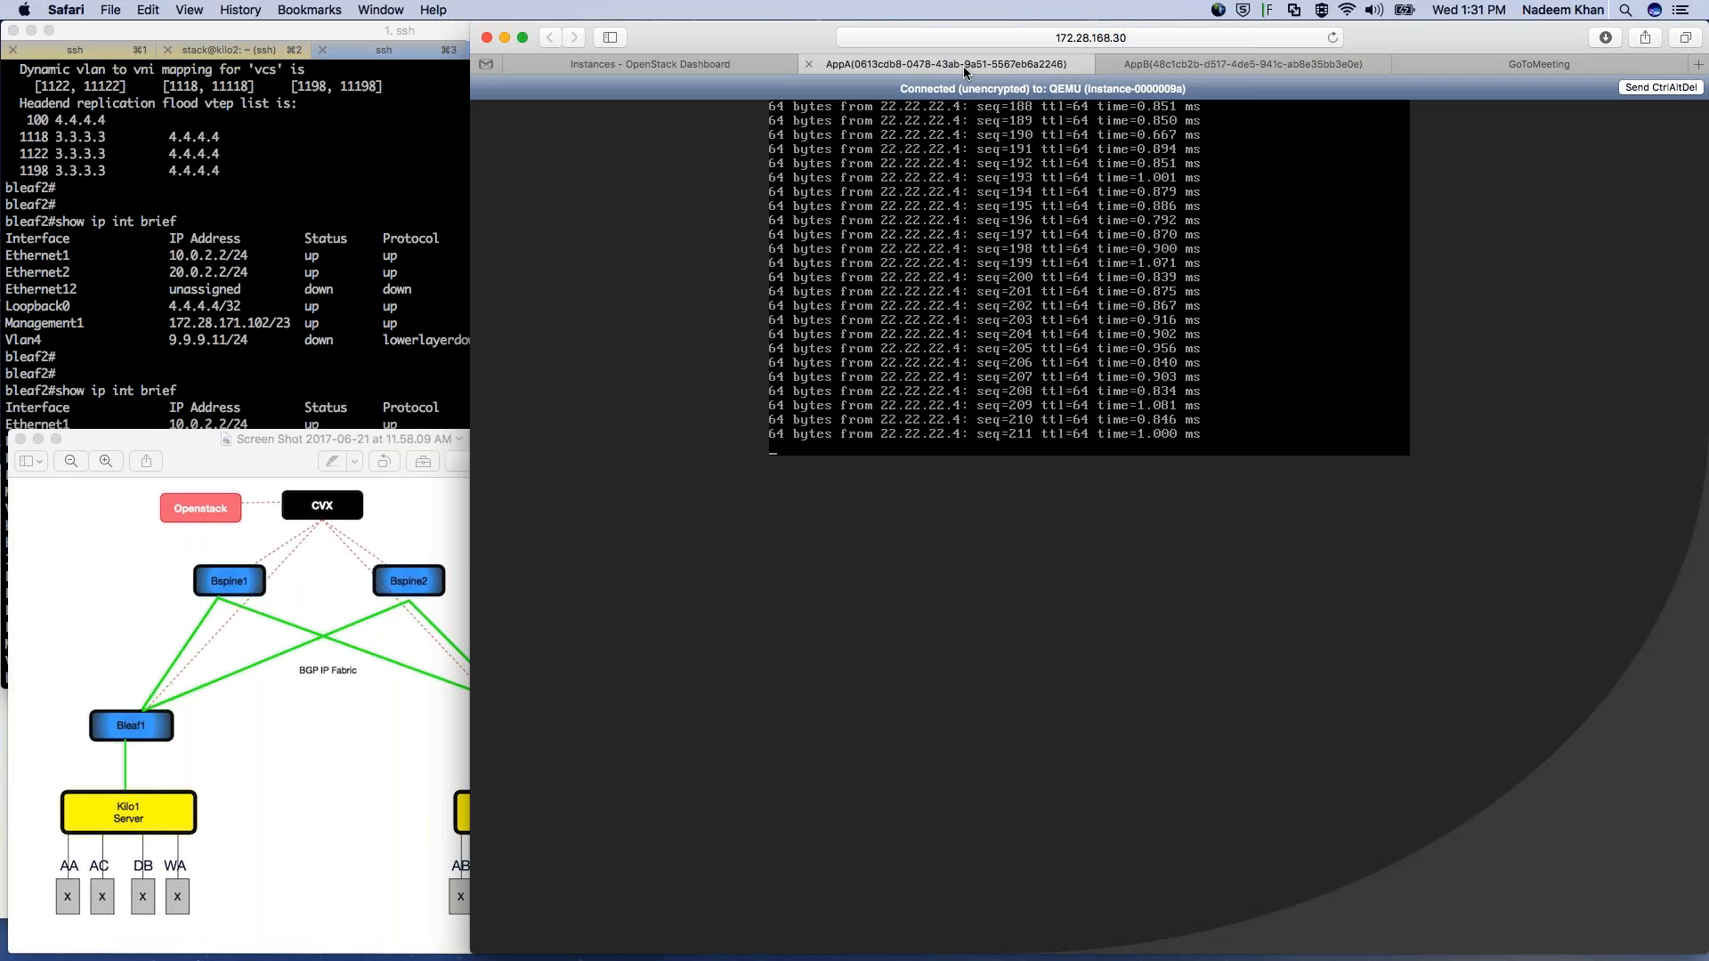
pyautogui.hotkey('ctrl', 'c')
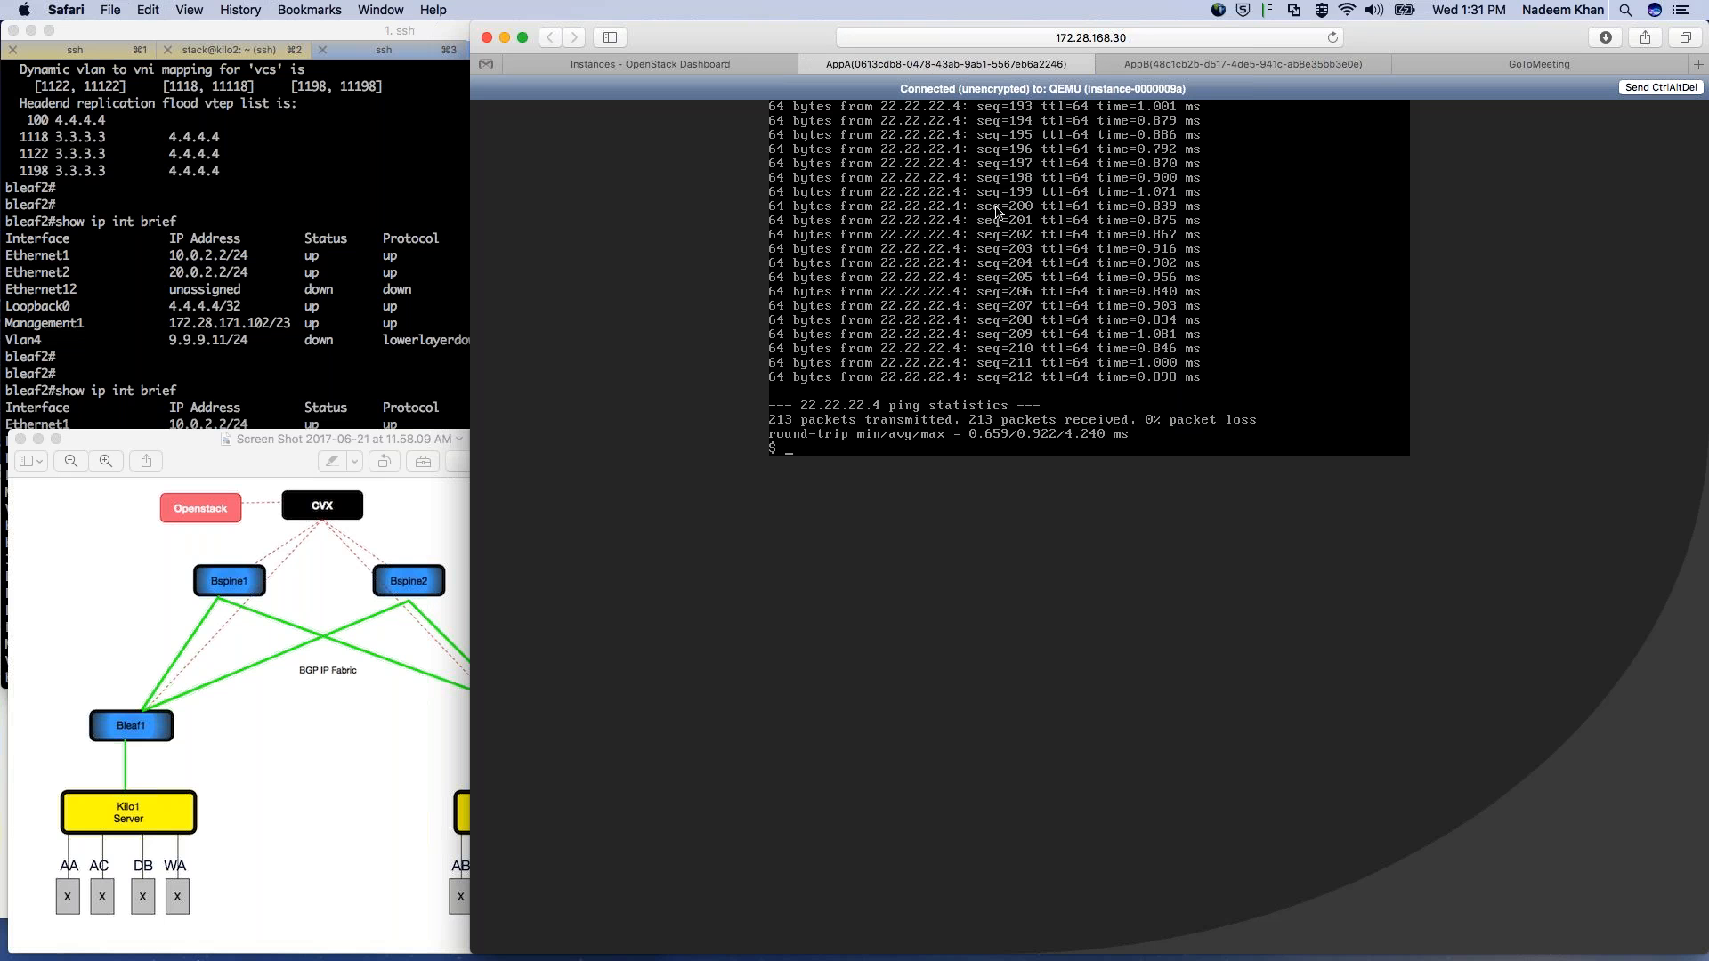
pyautogui.write('ifconfig')
pyautogui.press('Return')
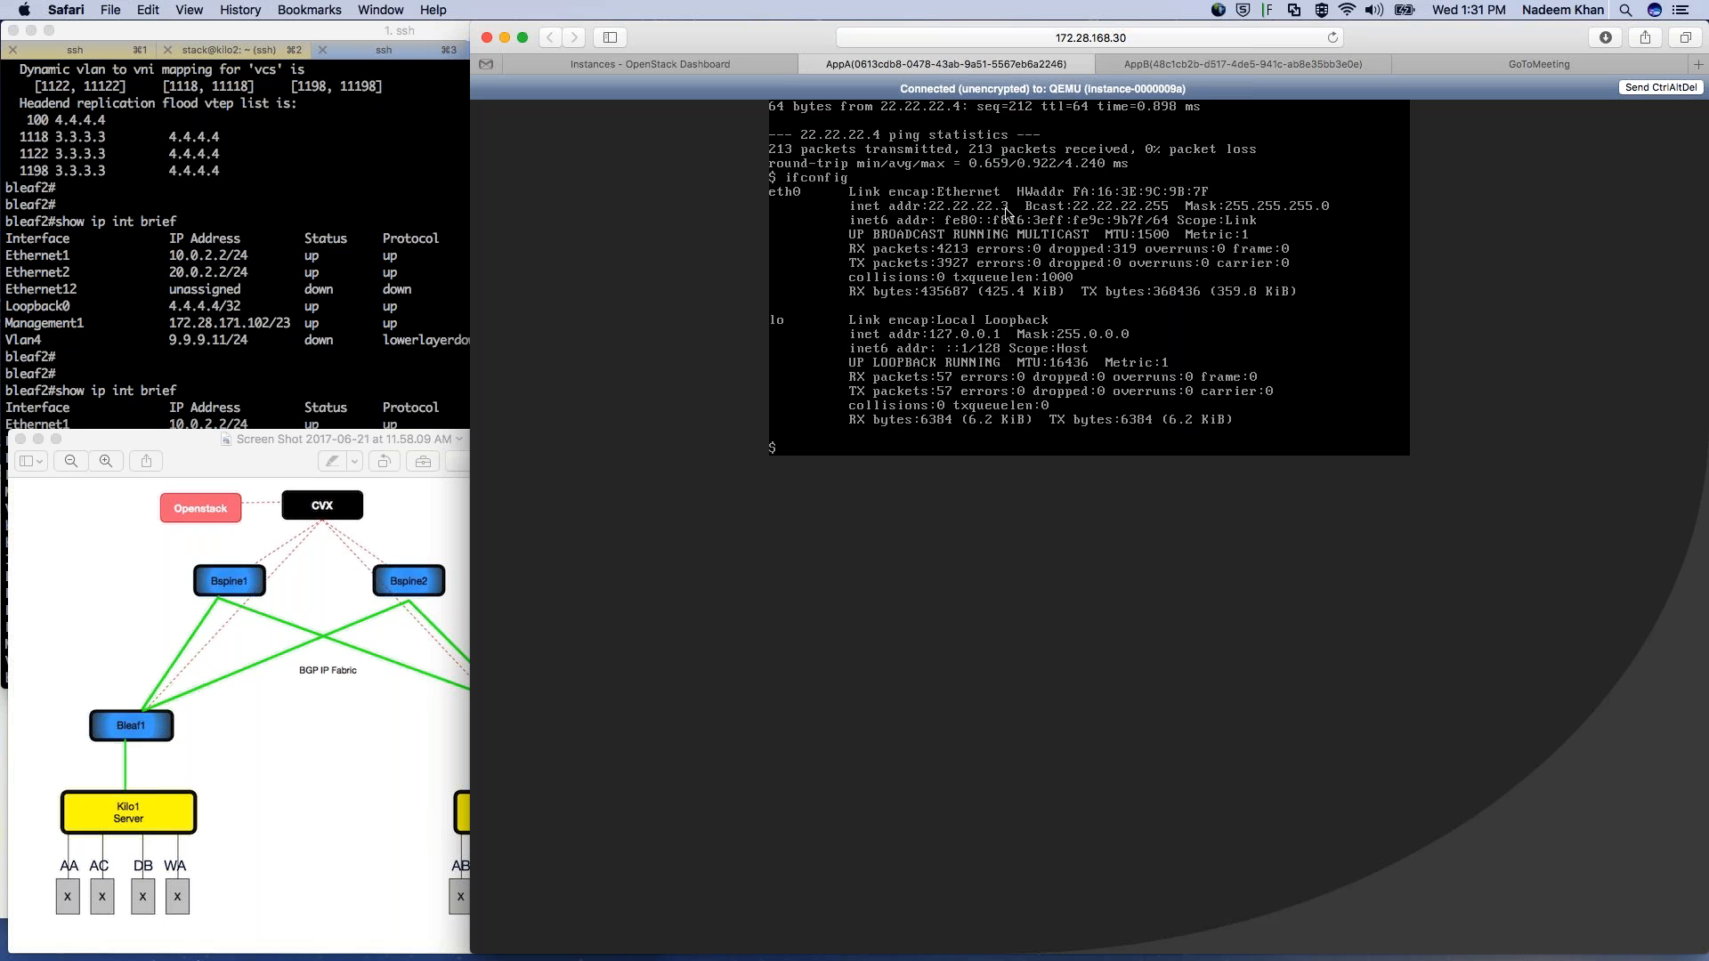
# Step: Look up MngB's IP address in the instance list, ping 44.44.44.4 from the AppA console and stop the ping
pyautogui.click(644, 69)
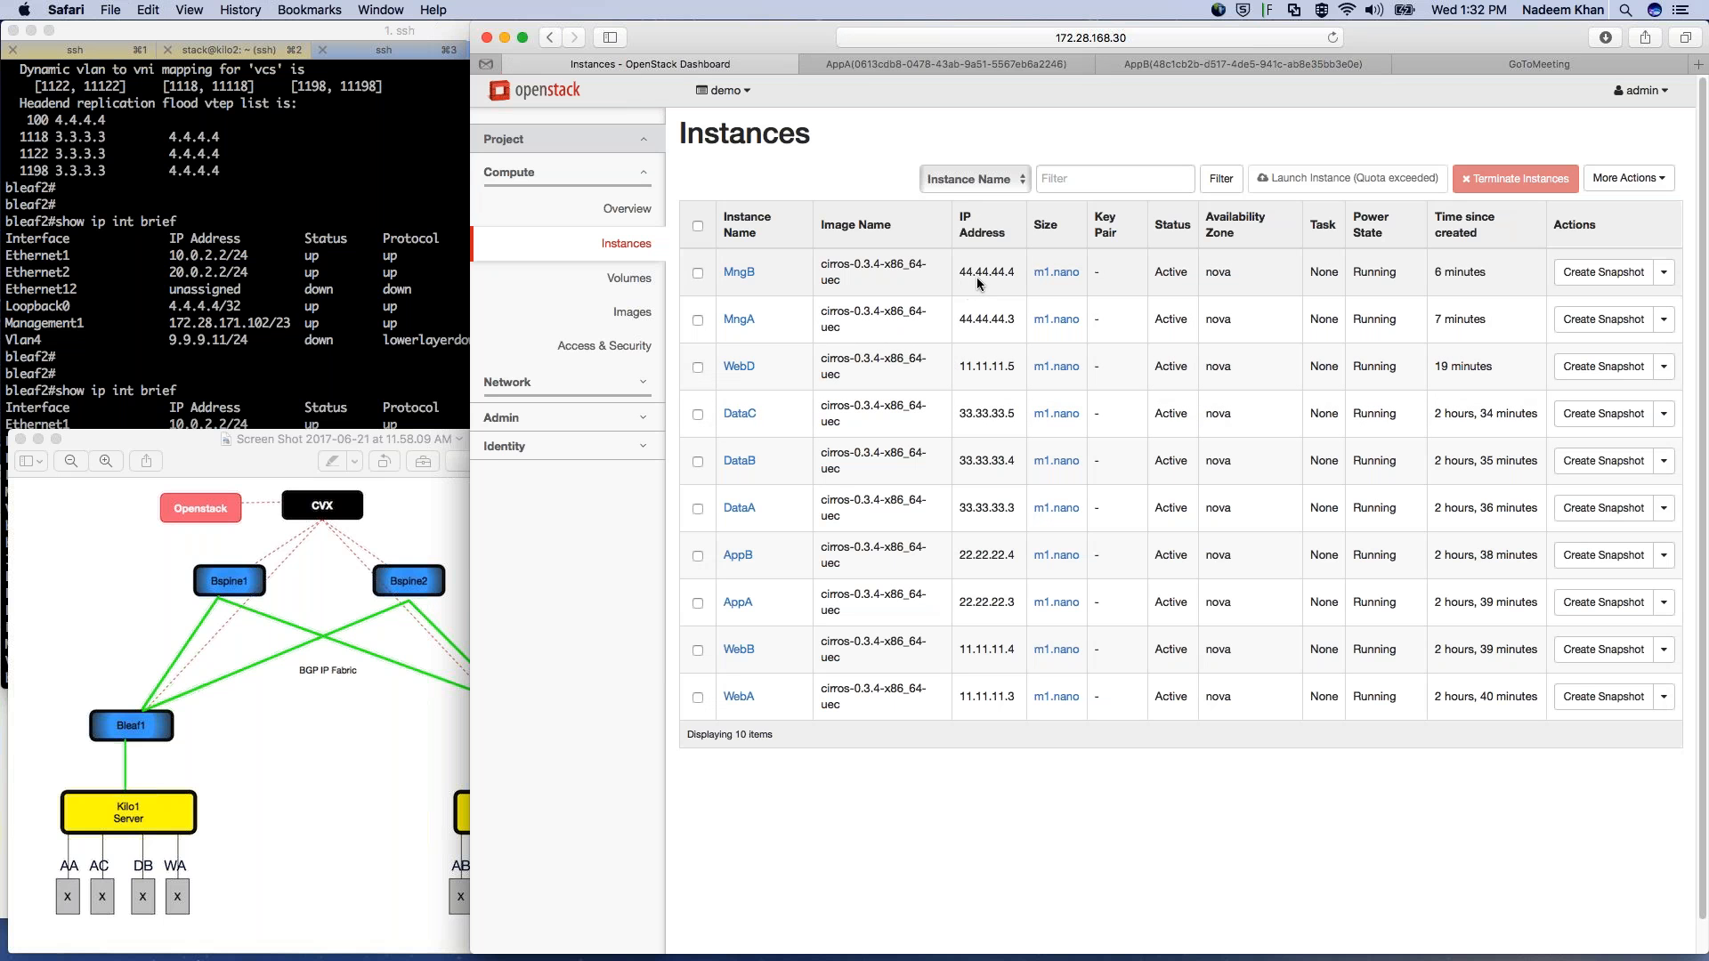
pyautogui.click(963, 66)
pyautogui.press('Up')
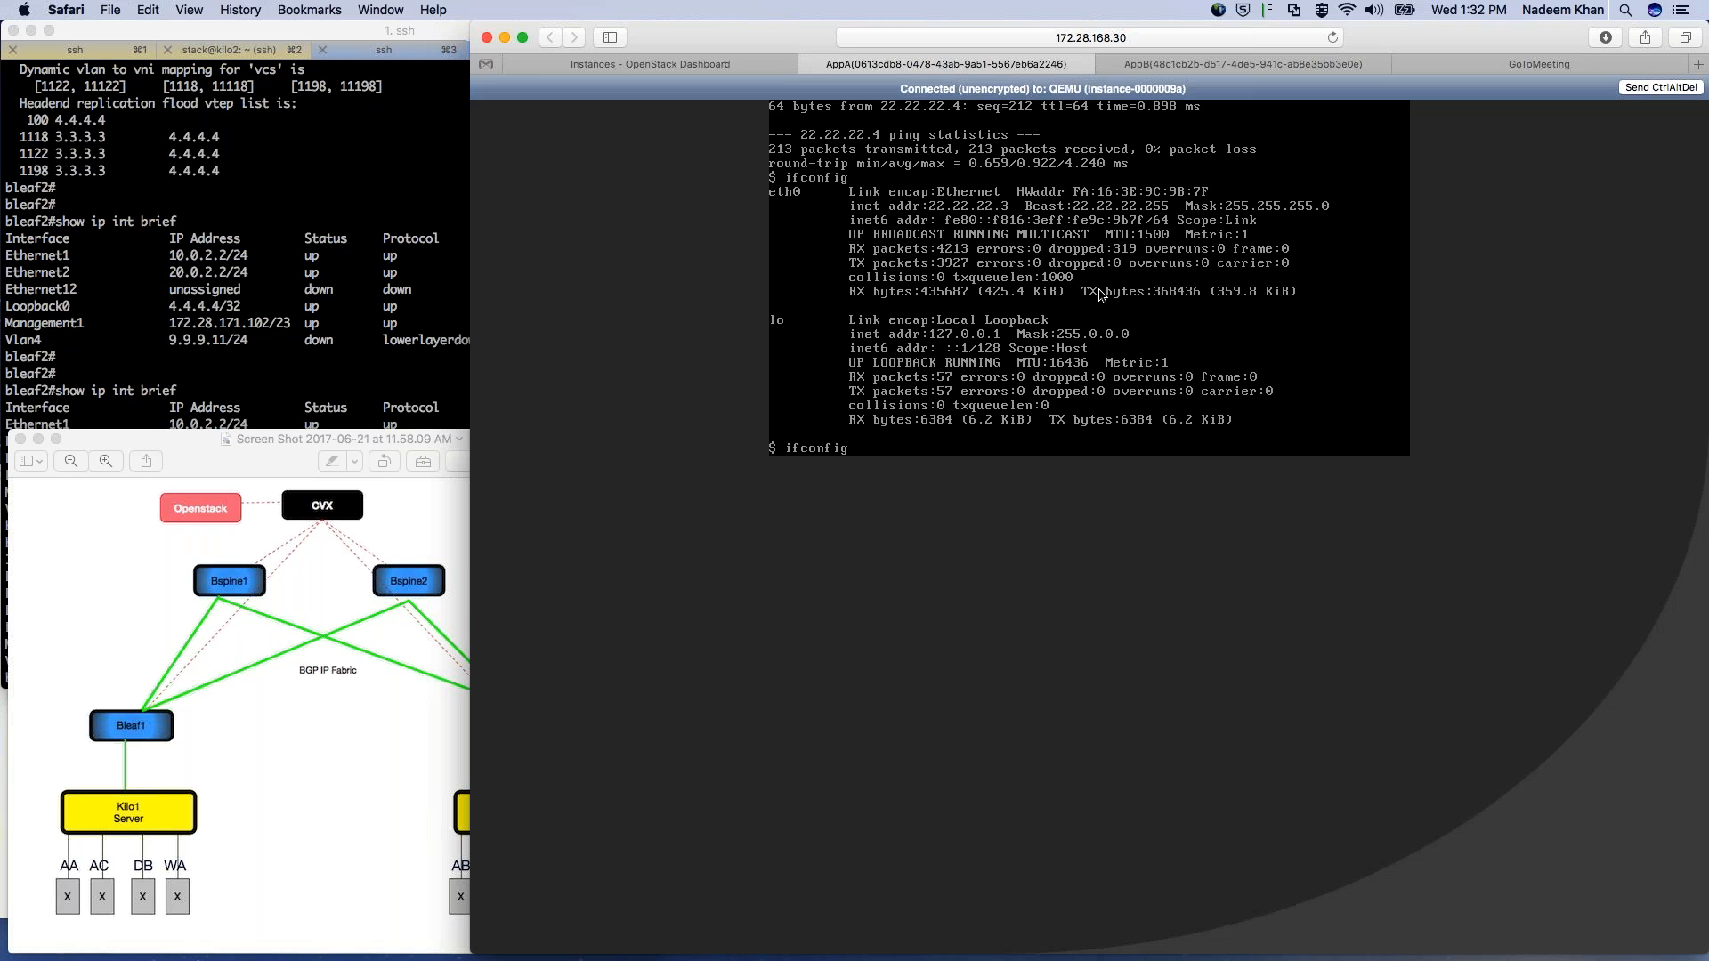
pyautogui.press('Up')
pyautogui.press('BackSpace')
pyautogui.press('BackSpace')
pyautogui.press('BackSpace')
pyautogui.press('BackSpace')
pyautogui.press('BackSpace')
pyautogui.press('BackSpace')
pyautogui.press('BackSpace')
pyautogui.press('BackSpace')
pyautogui.press('BackSpace')
pyautogui.press('BackSpace')
pyautogui.write('4.4')
pyautogui.press('BackSpace')
pyautogui.write('4.44.44.4')
pyautogui.press('Return')
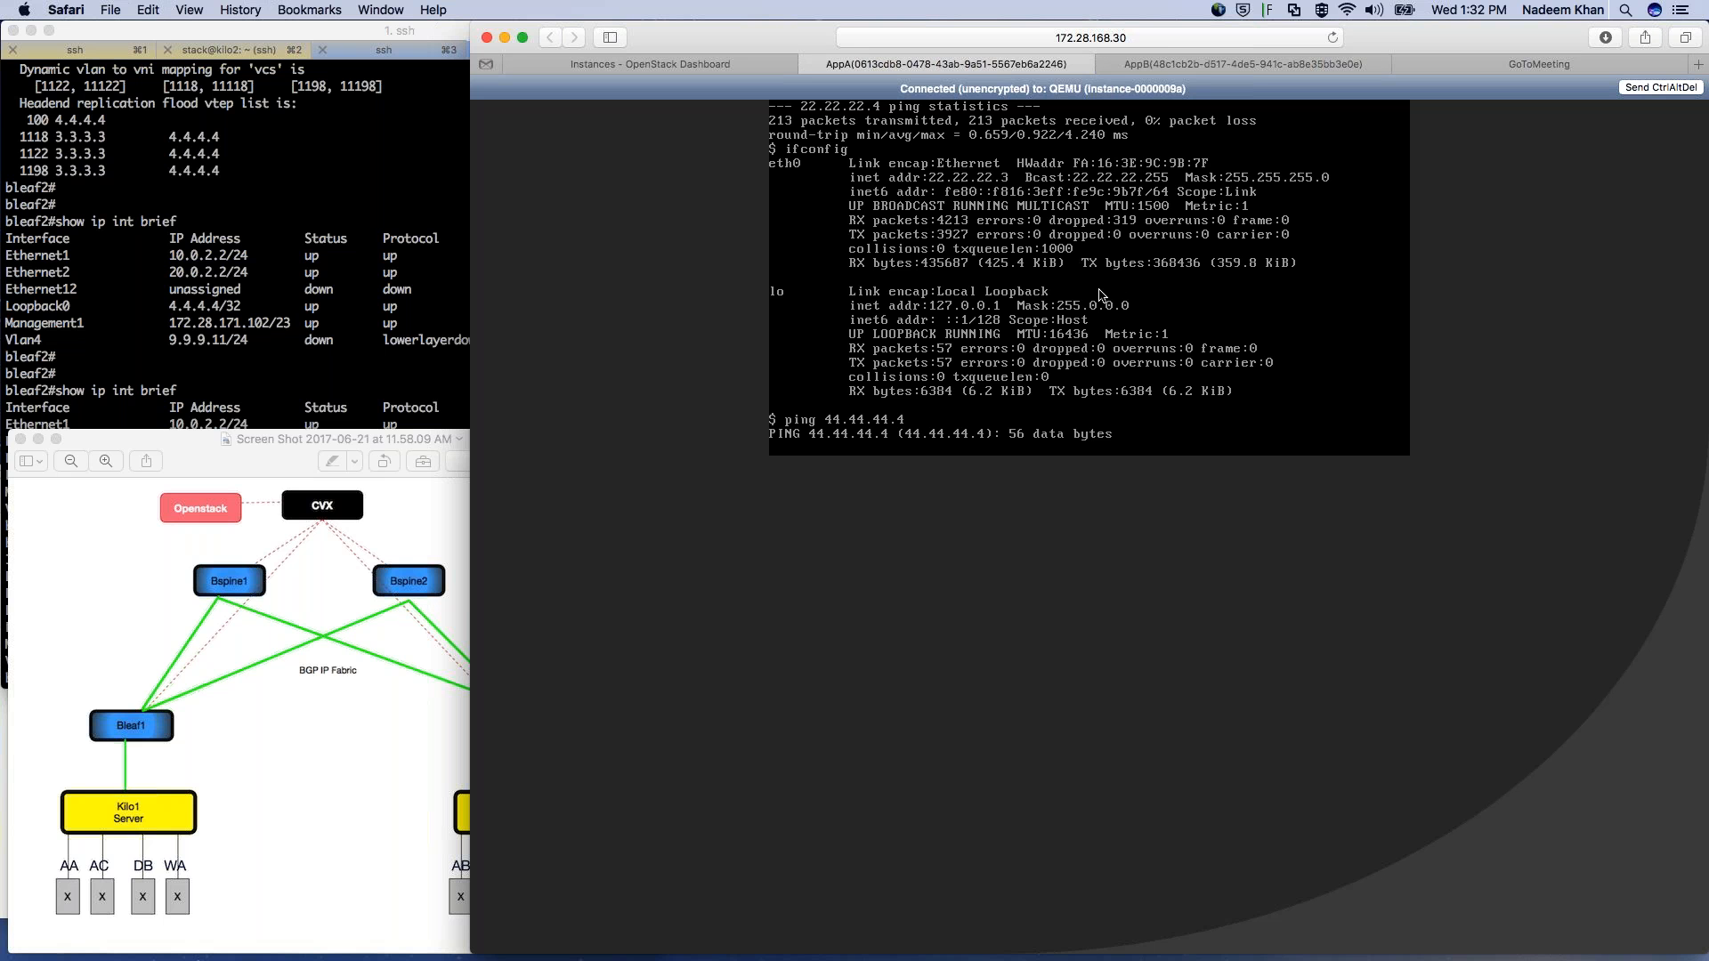
pyautogui.hotkey('ctrl', 'c')
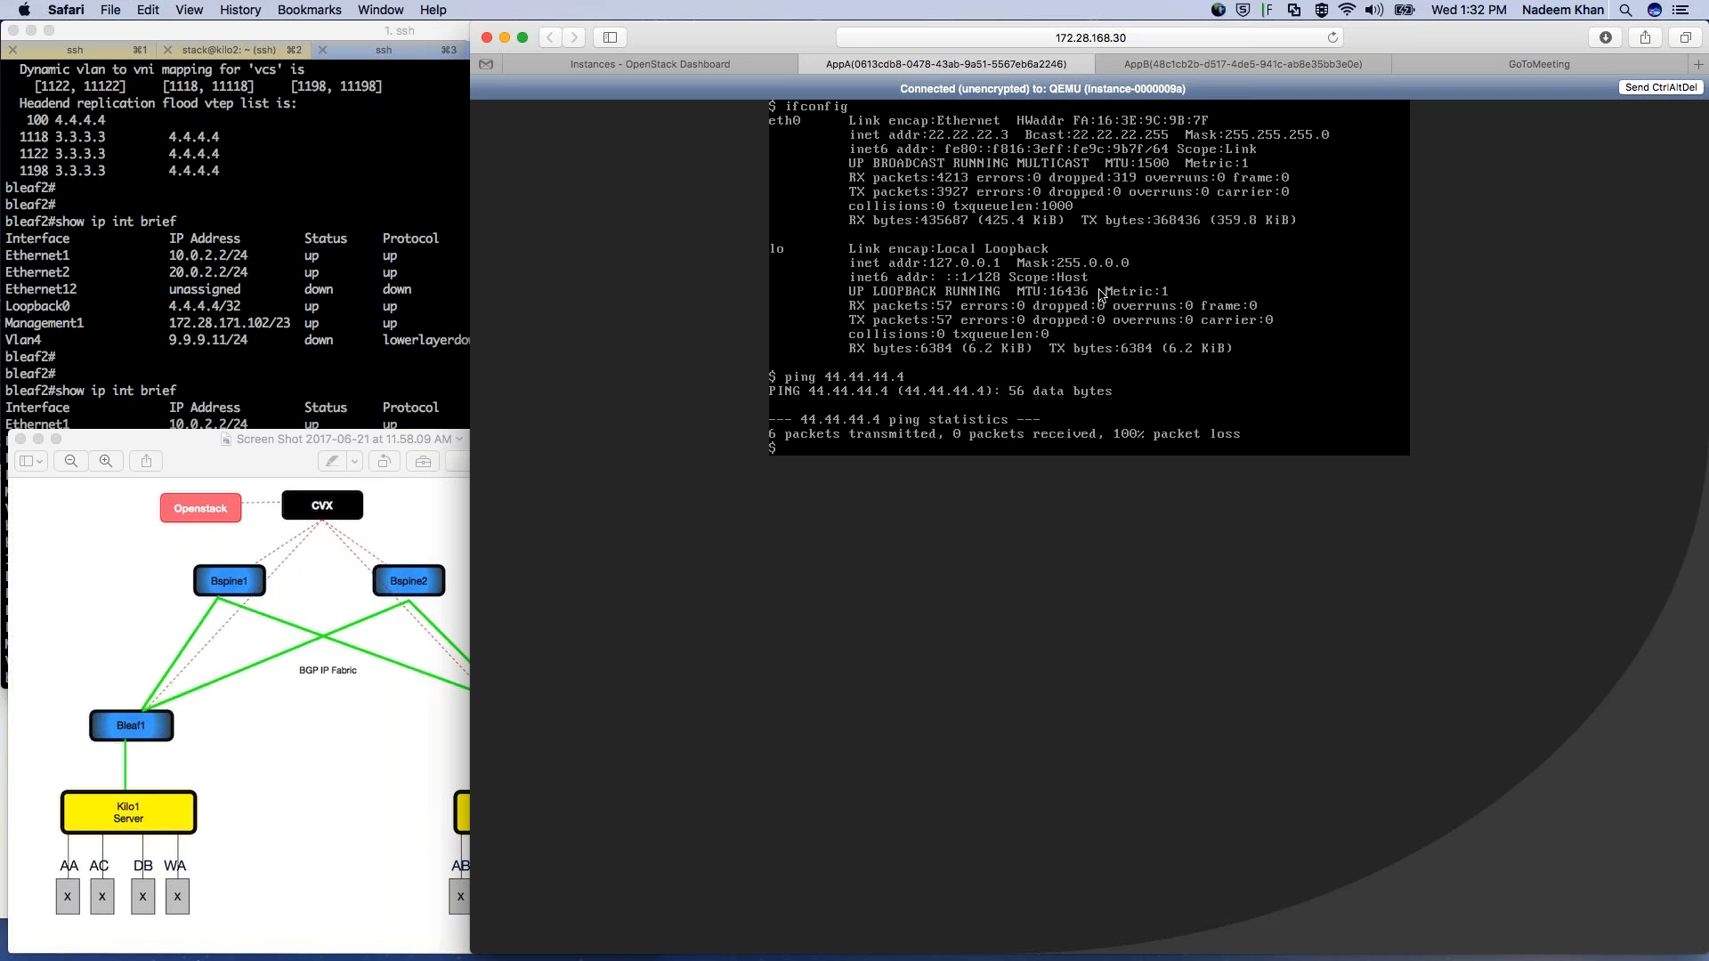
# Step: Examine in the network topology how NetMNG and the other networks are connected to CoreRouter
pyautogui.click(595, 67)
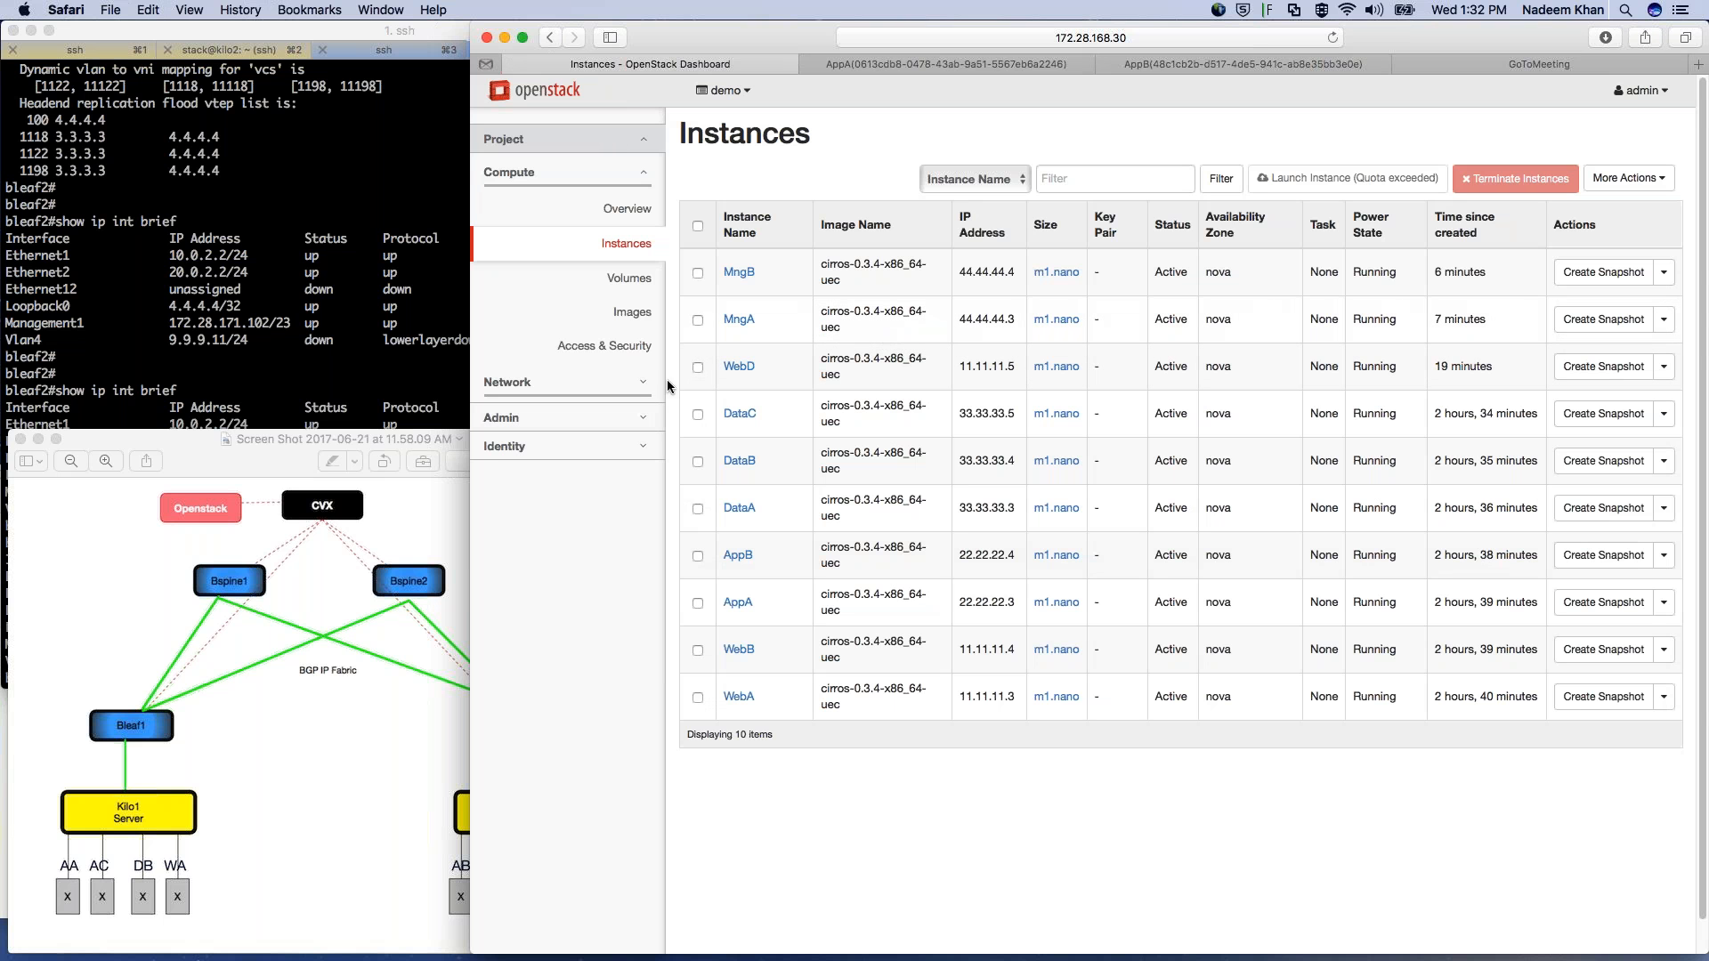
pyautogui.click(641, 384)
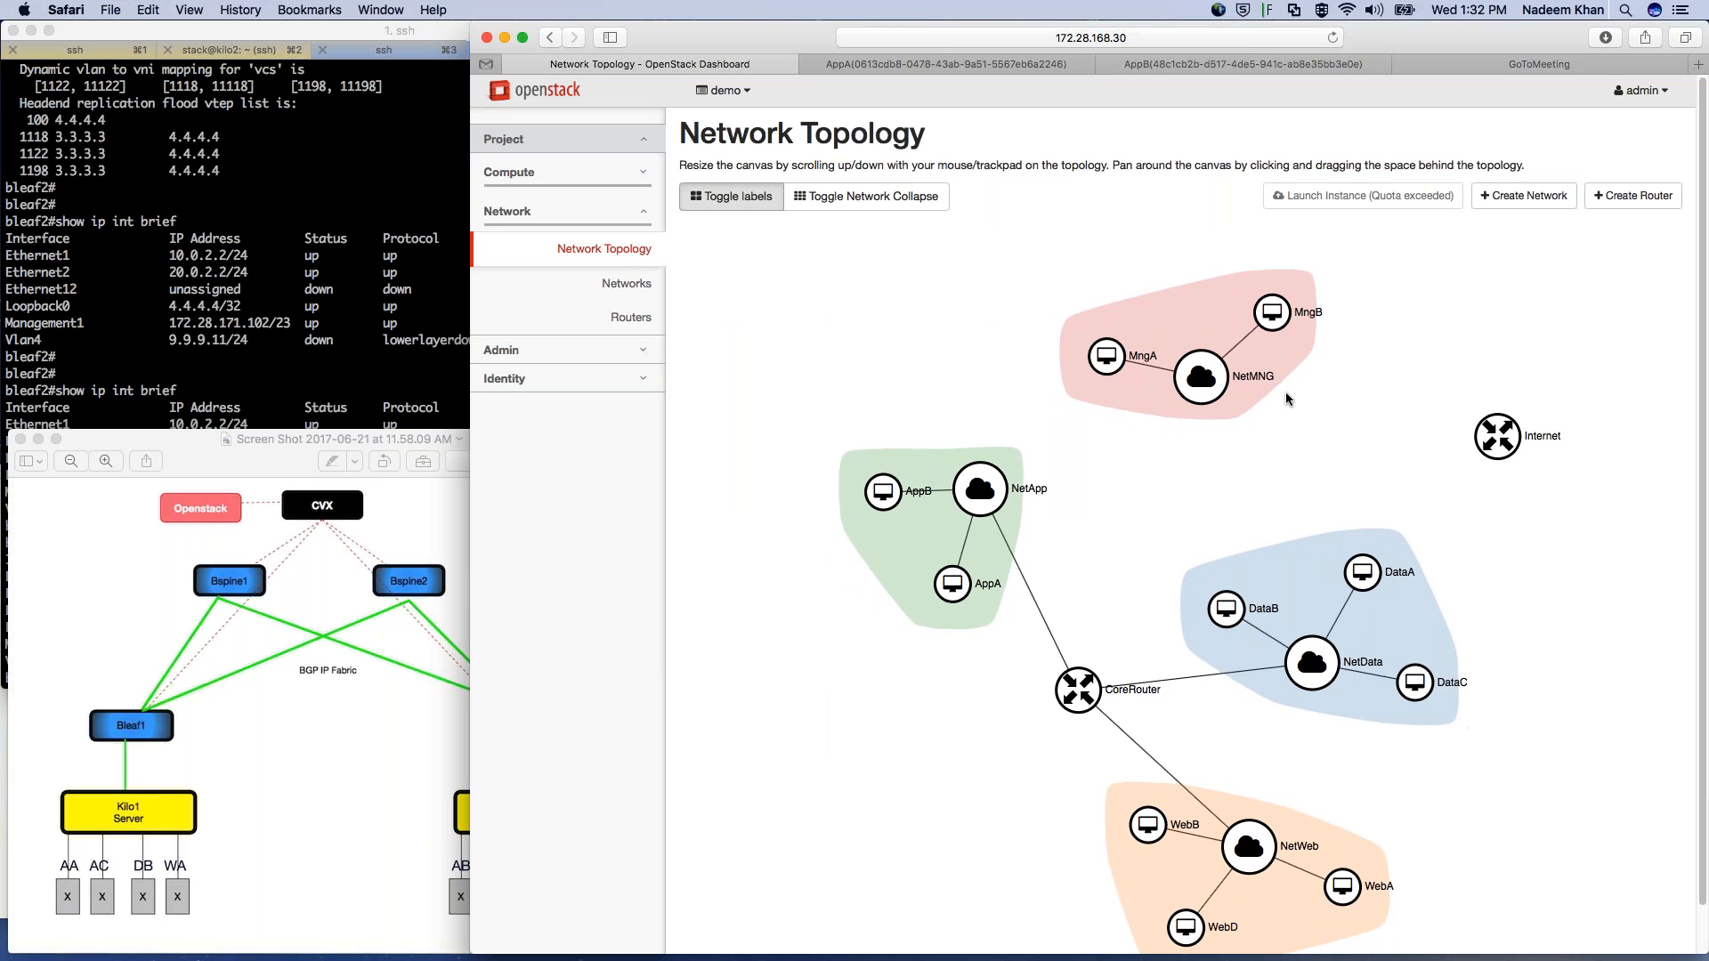
# Step: Look up WebD's IP address in the instance list, ping 11.11.11.5 from the AppA console and stop the ping
pyautogui.click(555, 171)
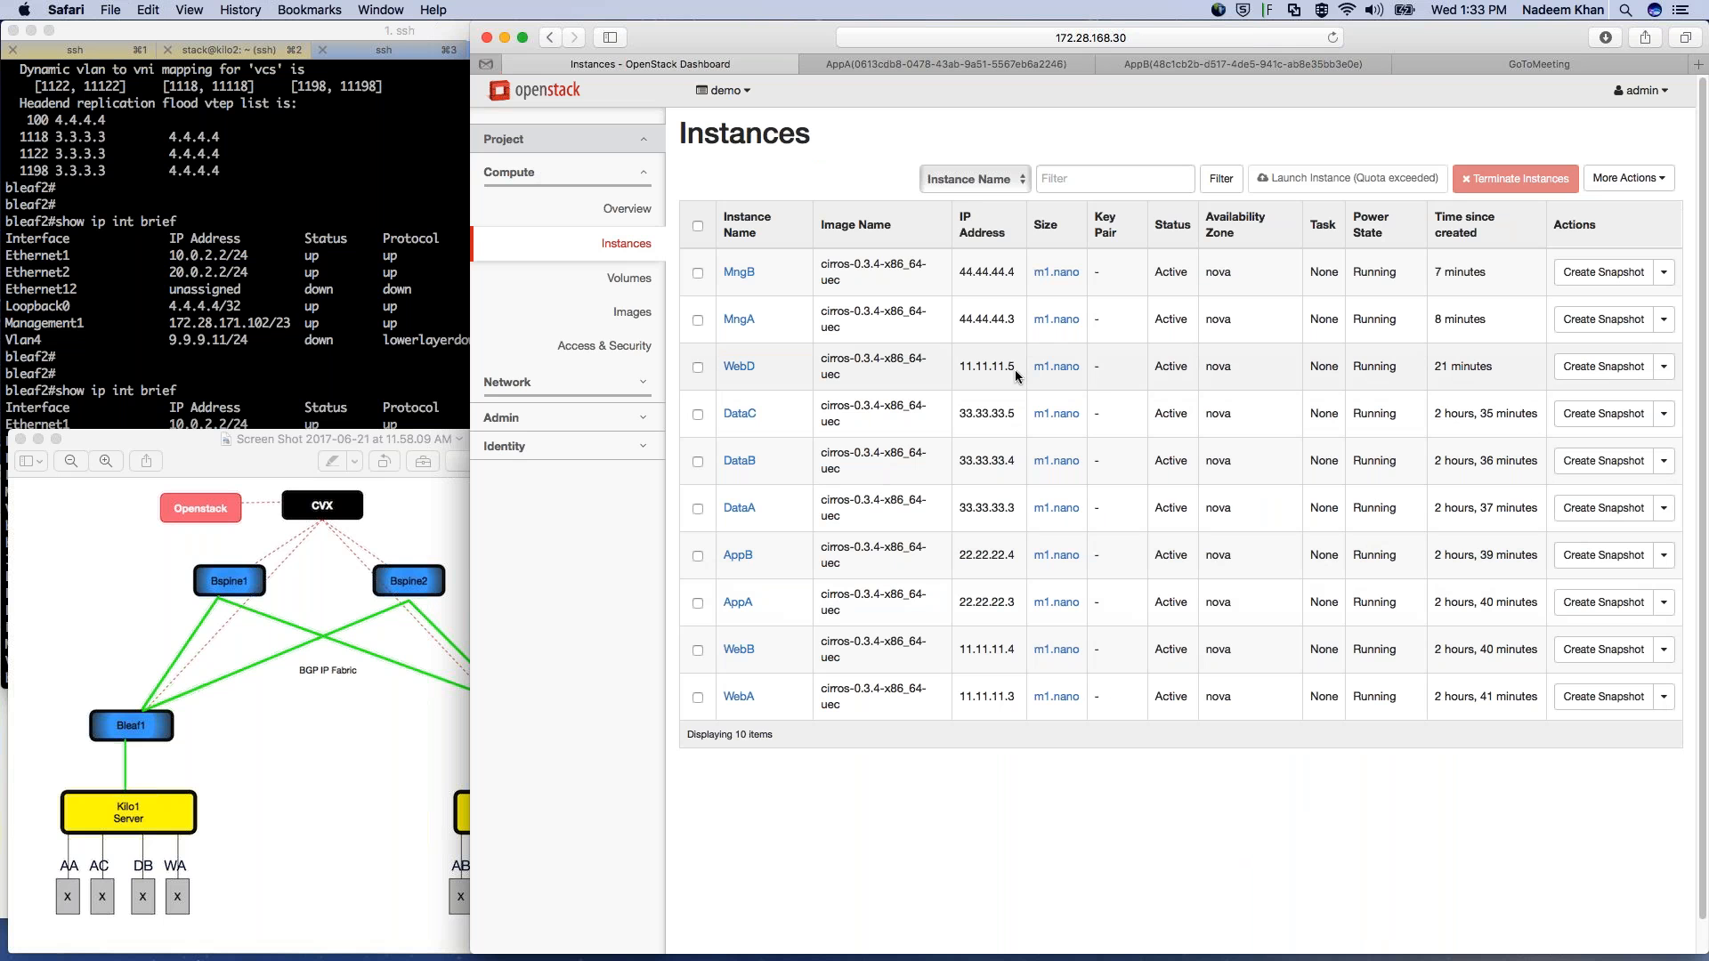
pyautogui.click(1021, 64)
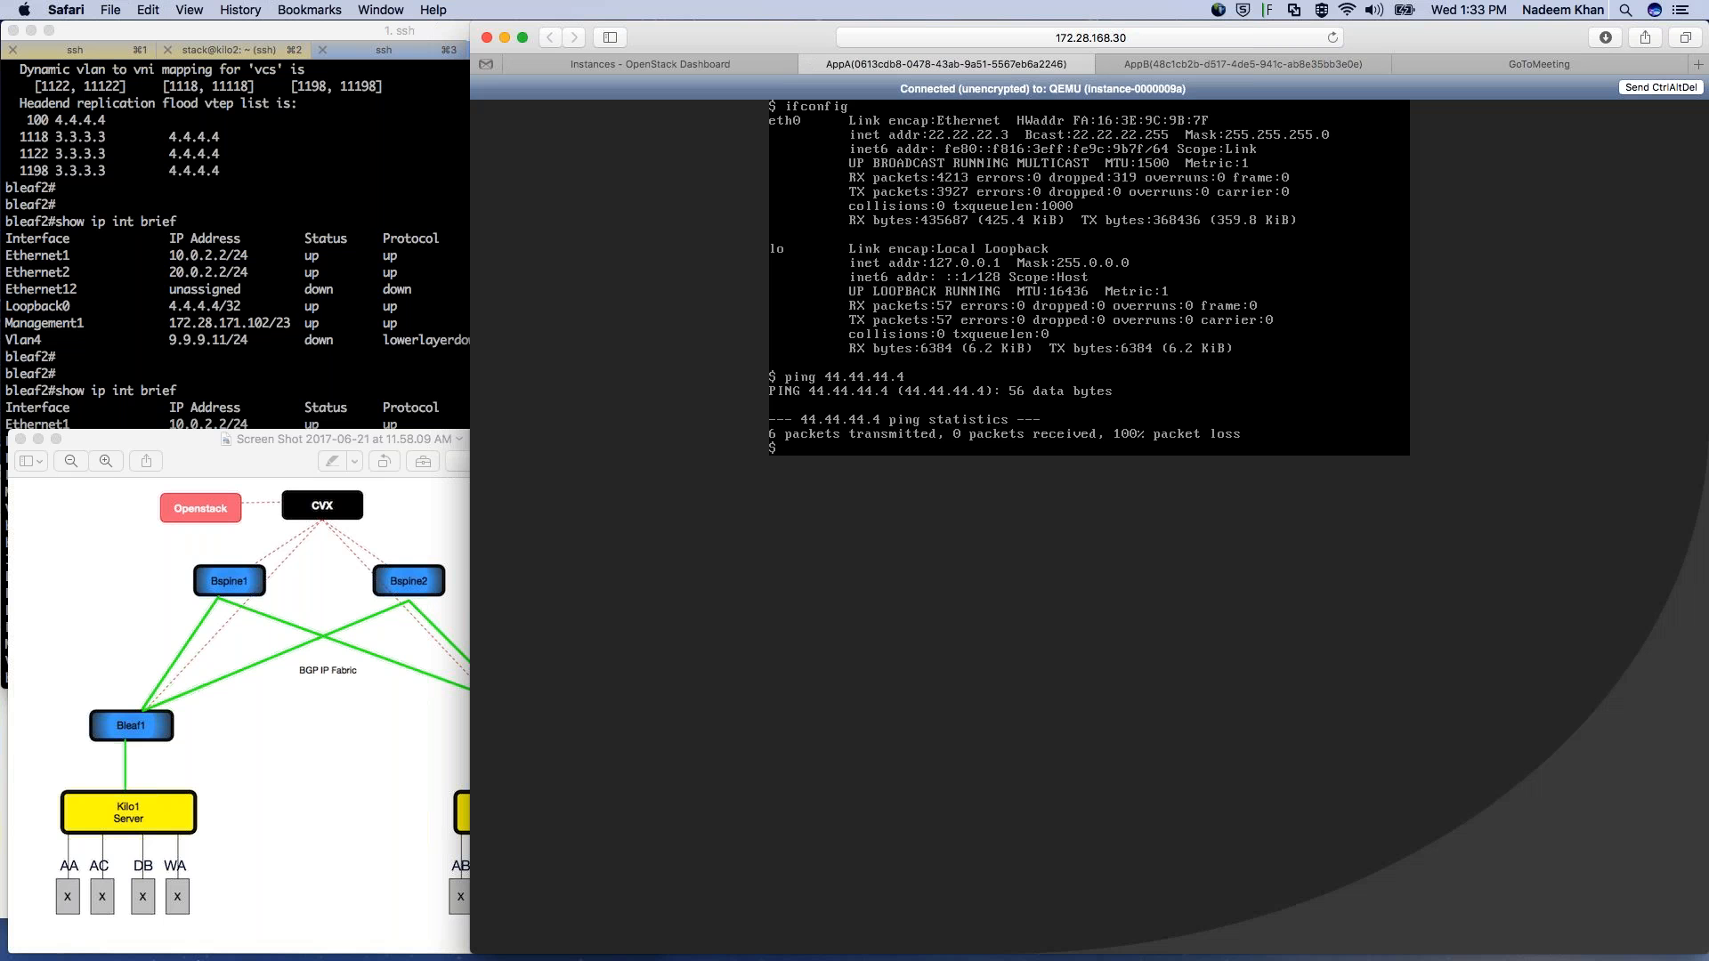
pyautogui.press('Up')
pyautogui.press('BackSpace')
pyautogui.press('BackSpace')
pyautogui.press('BackSpace')
pyautogui.press('BackSpace')
pyautogui.press('BackSpace')
pyautogui.write('11.11.5')
pyautogui.press('Return')
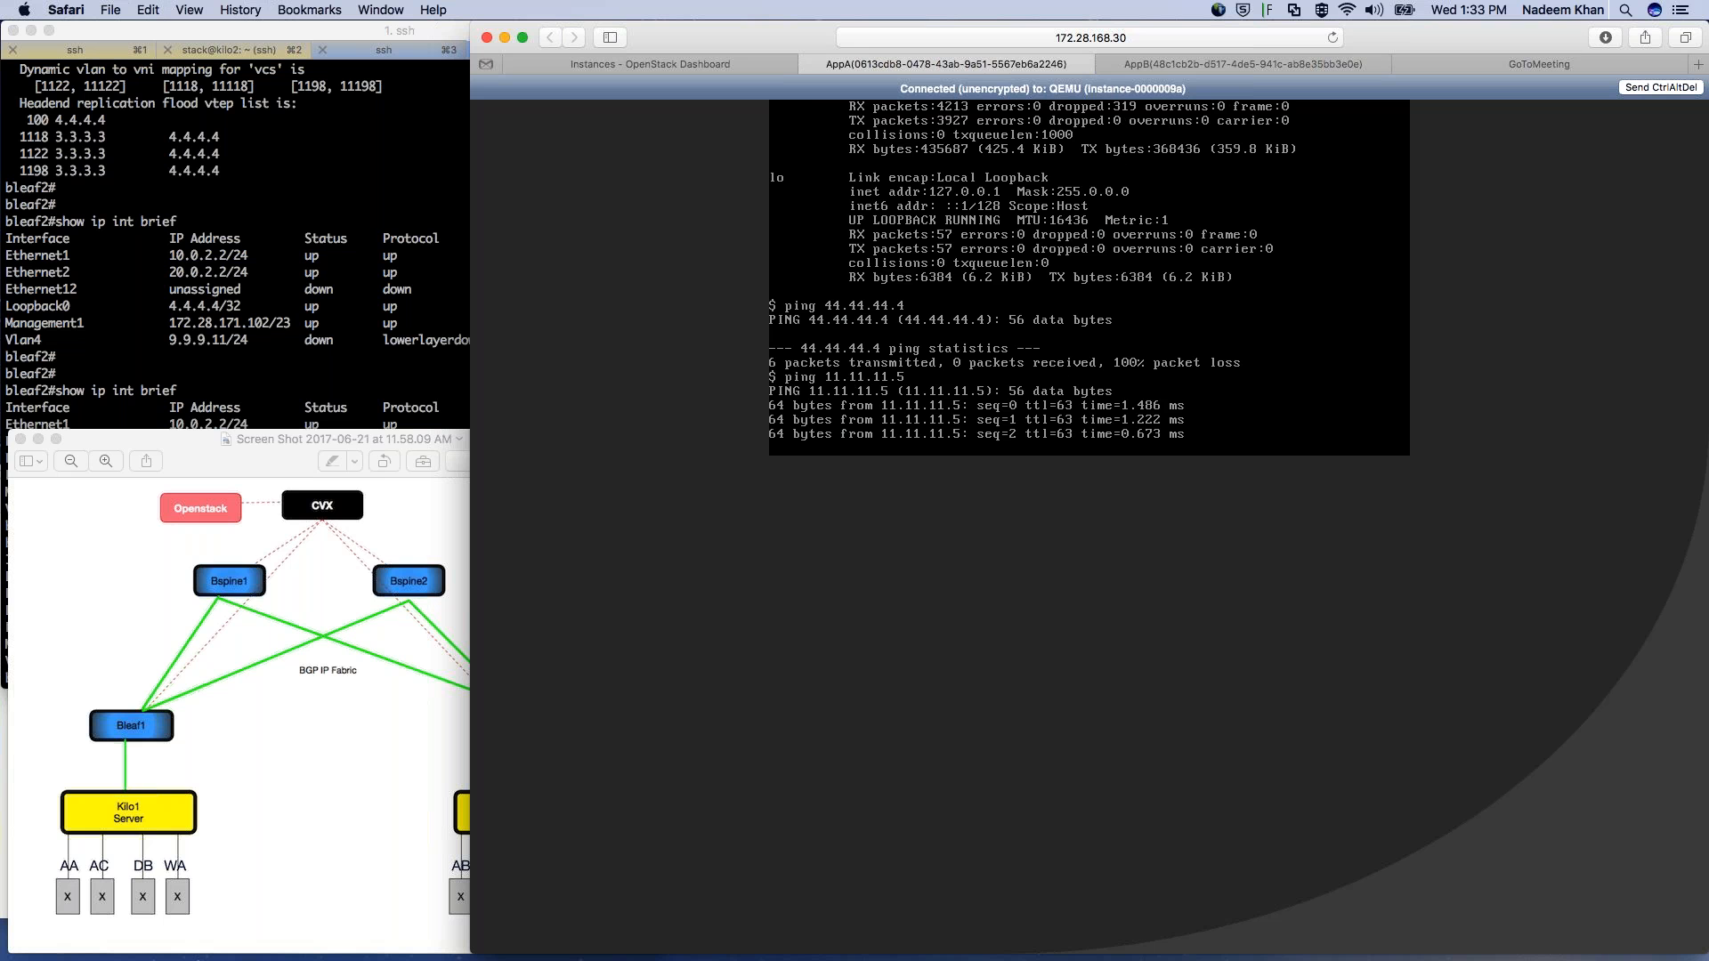
pyautogui.hotkey('ctrl', 'c')
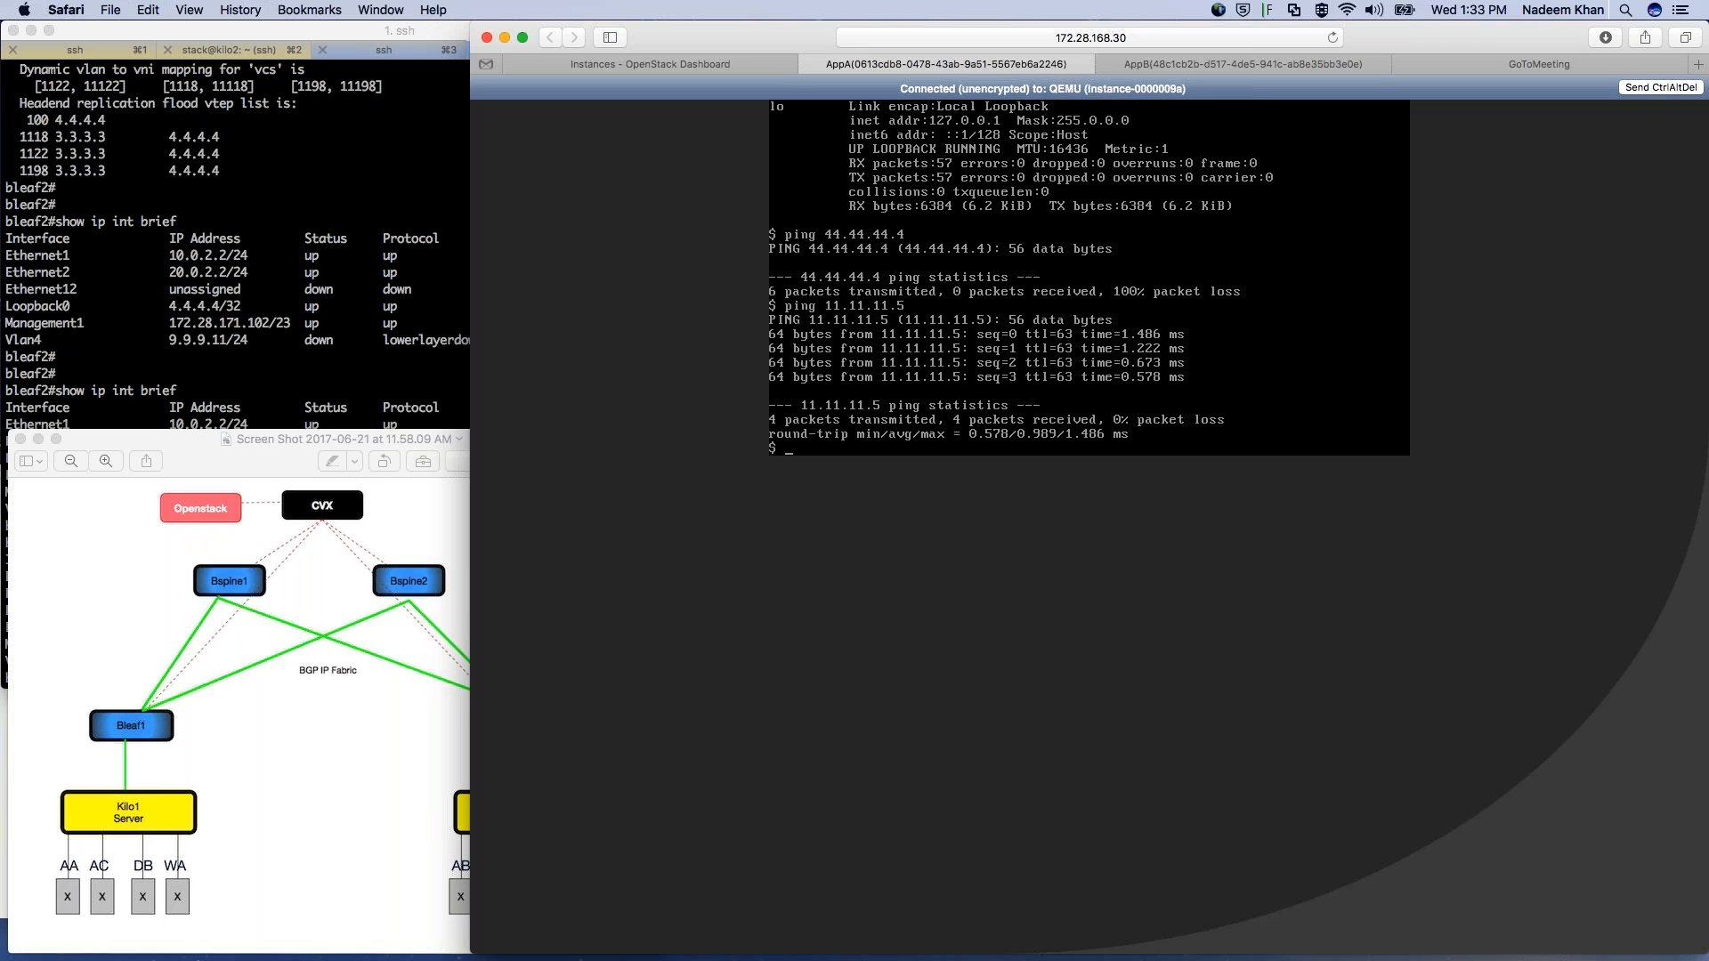
# Step: Switch to iTerm2 and examine the VLAN interface addresses in the bleaf1 session
pyautogui.click(315, 175)
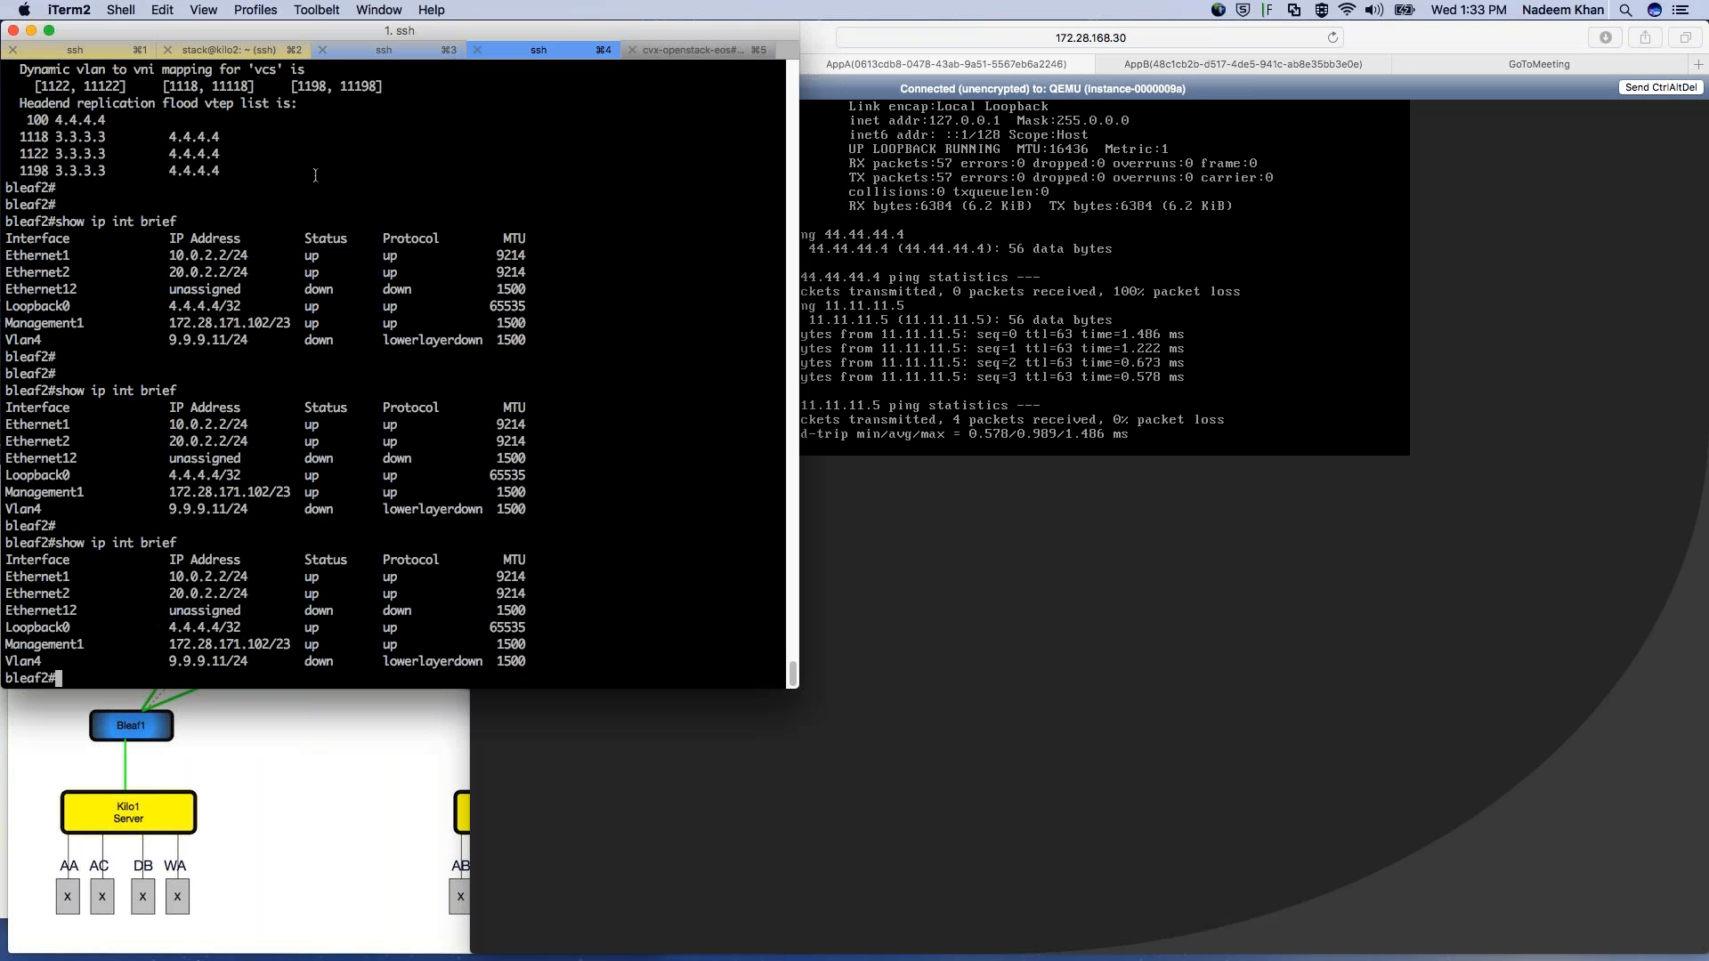
pyautogui.click(383, 50)
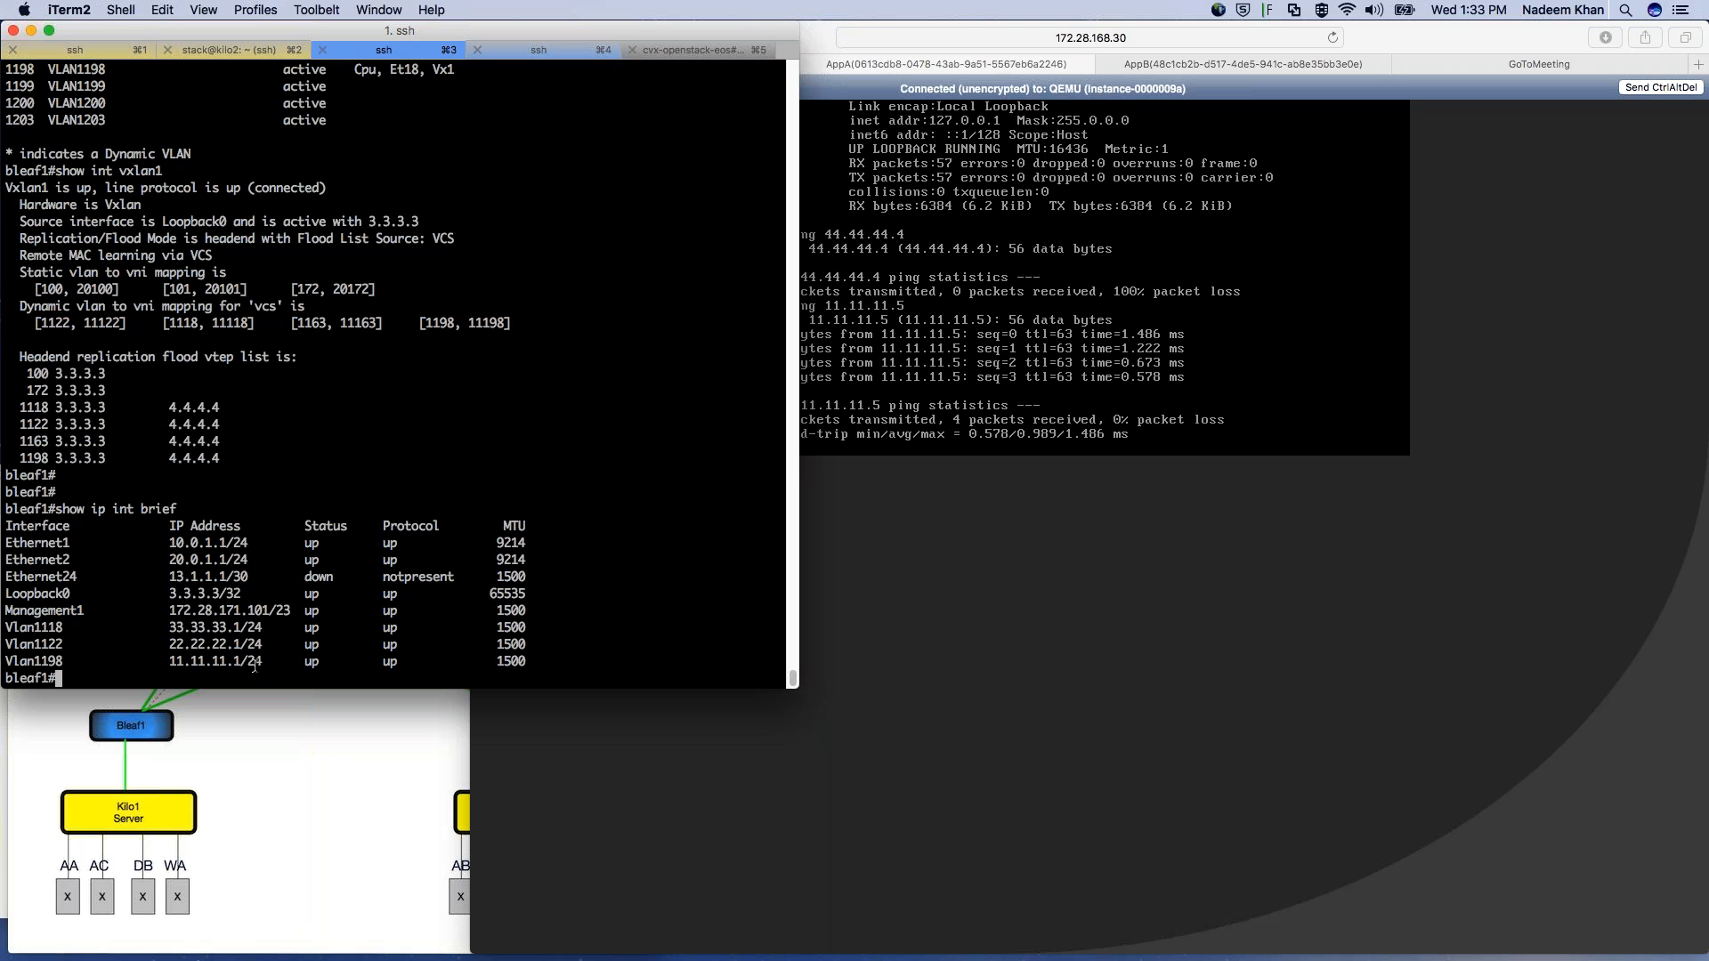
# Step: Switch to Safari and show the interfaces of CoreRouter in the OpenStack router list
pyautogui.click(1524, 469)
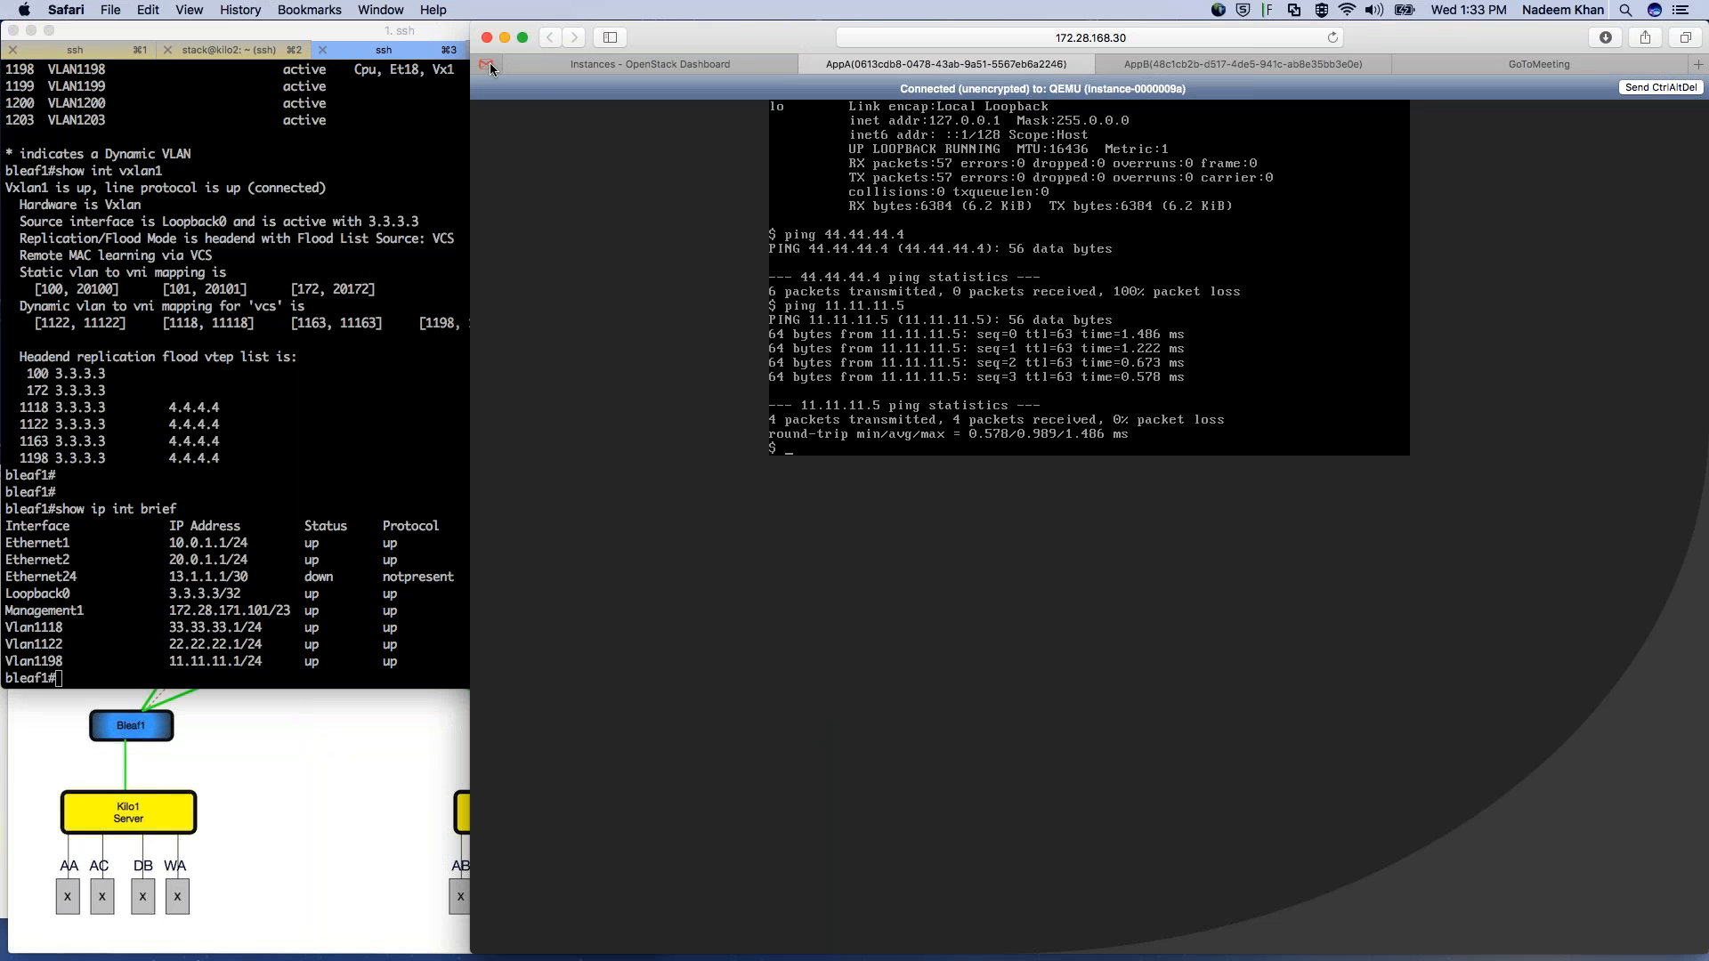
pyautogui.click(591, 65)
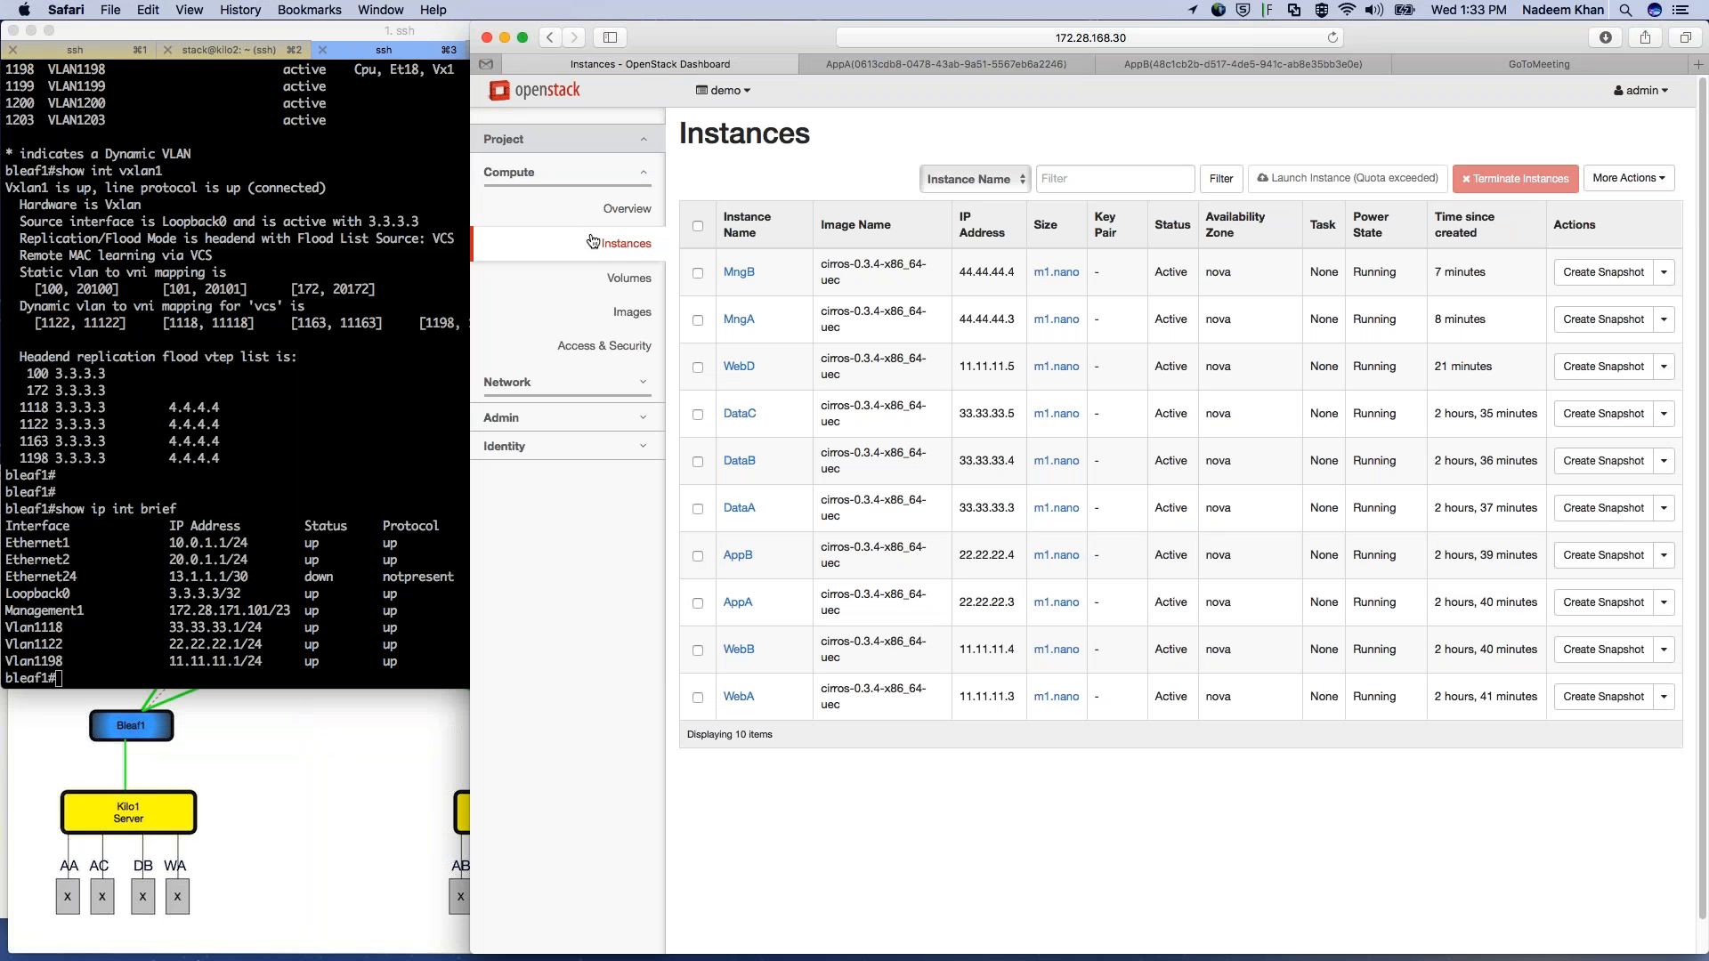
pyautogui.click(645, 385)
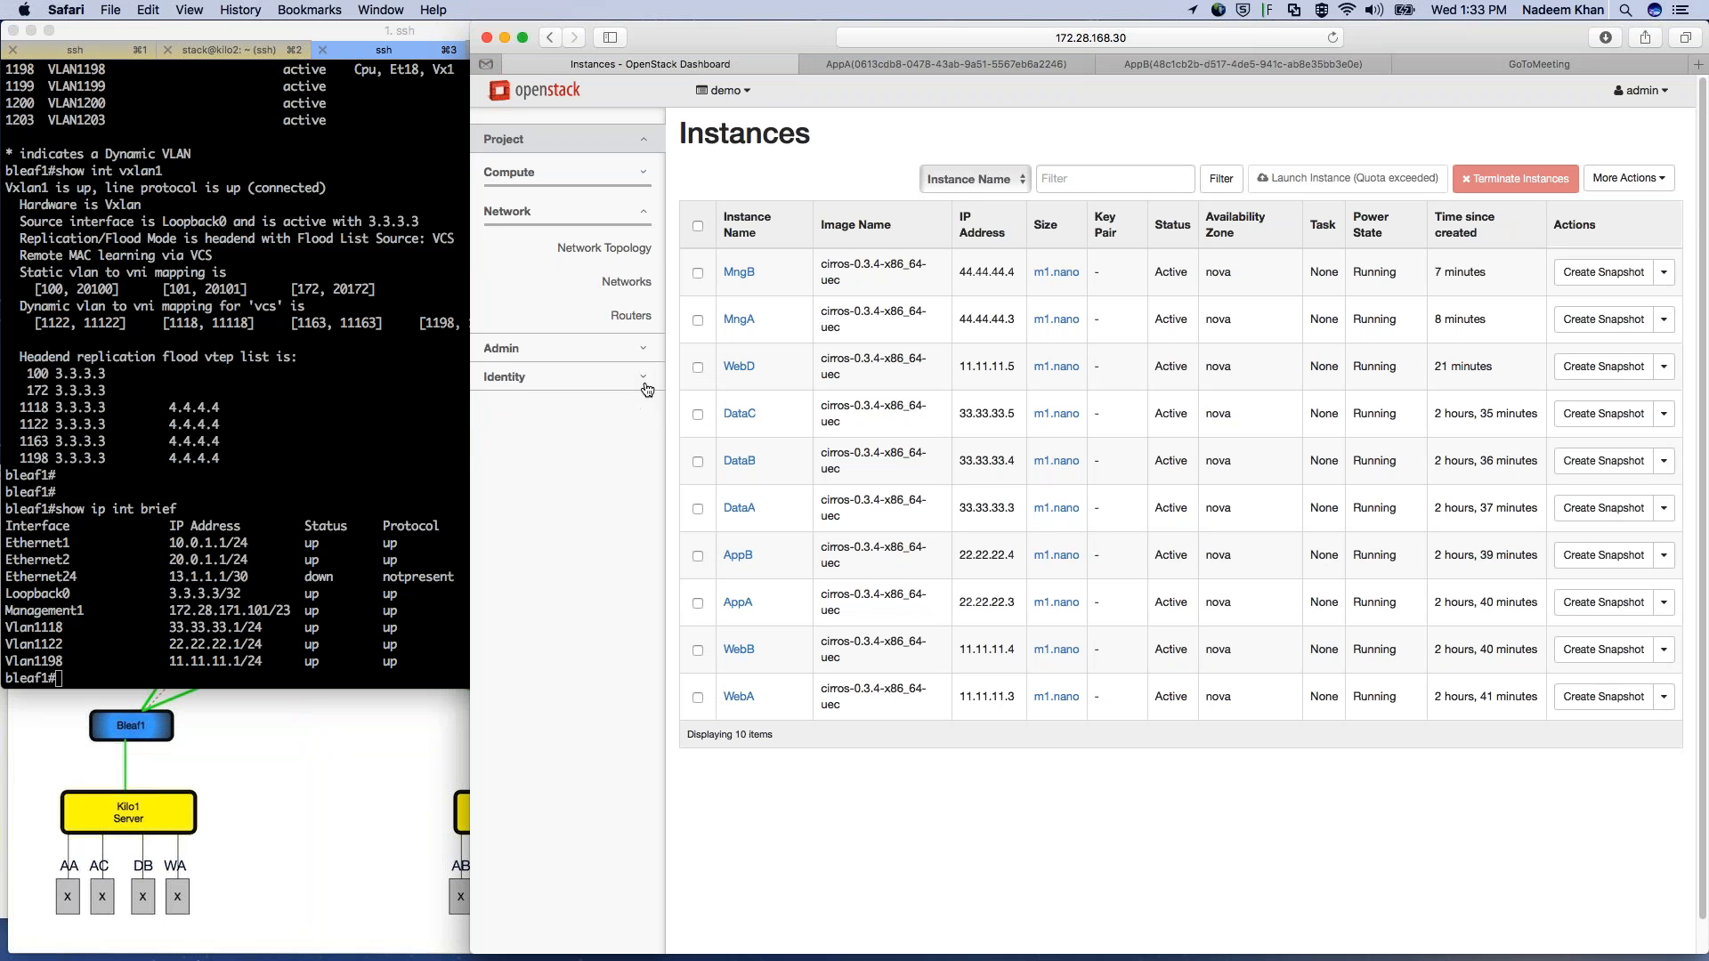
pyautogui.click(630, 316)
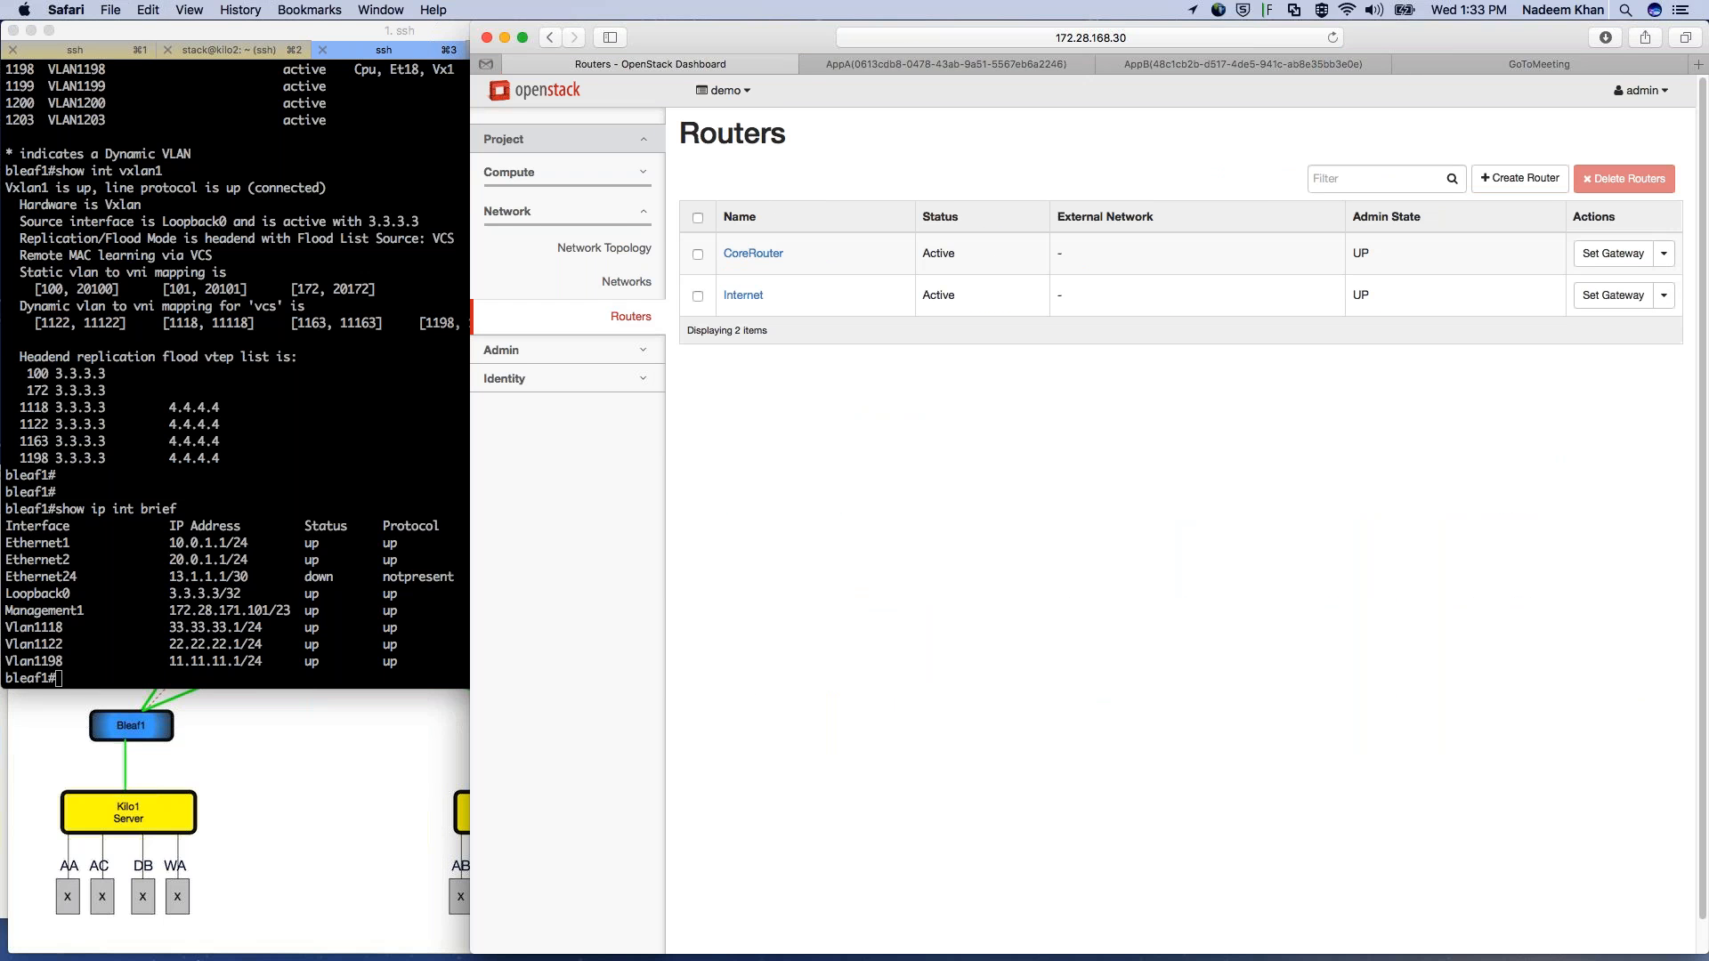
pyautogui.click(753, 252)
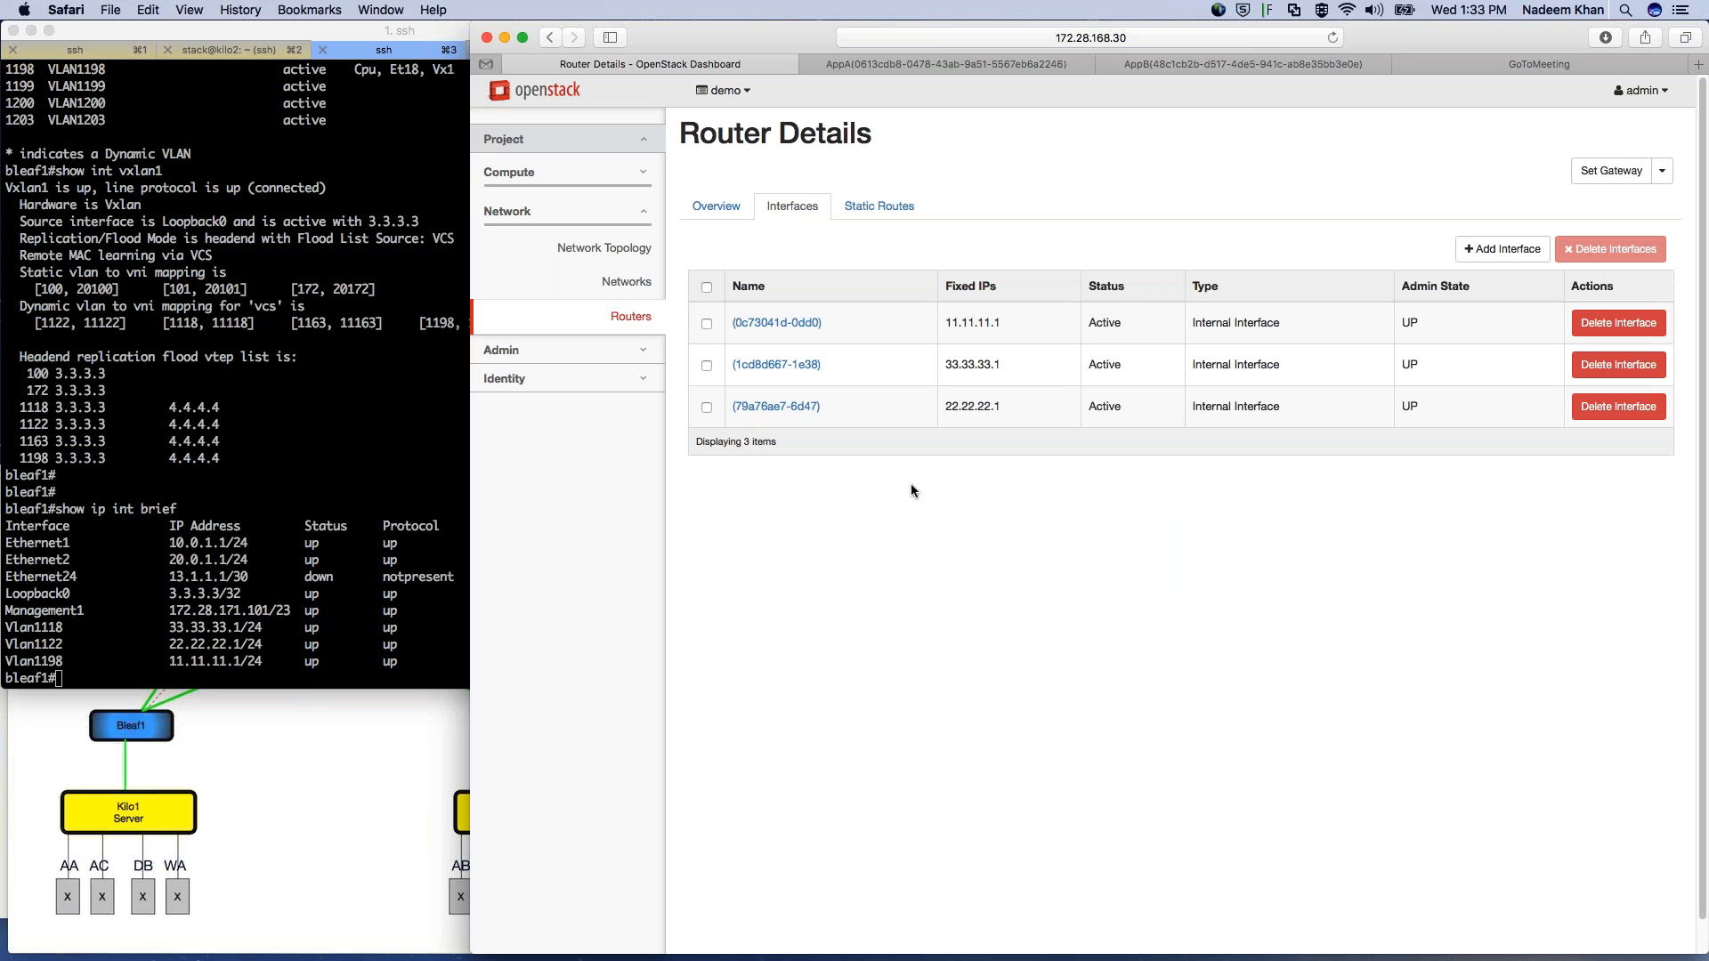
# Step: Add the NetMNG subnet as an interface on CoreRouter and show the updated network topology
pyautogui.click(1479, 250)
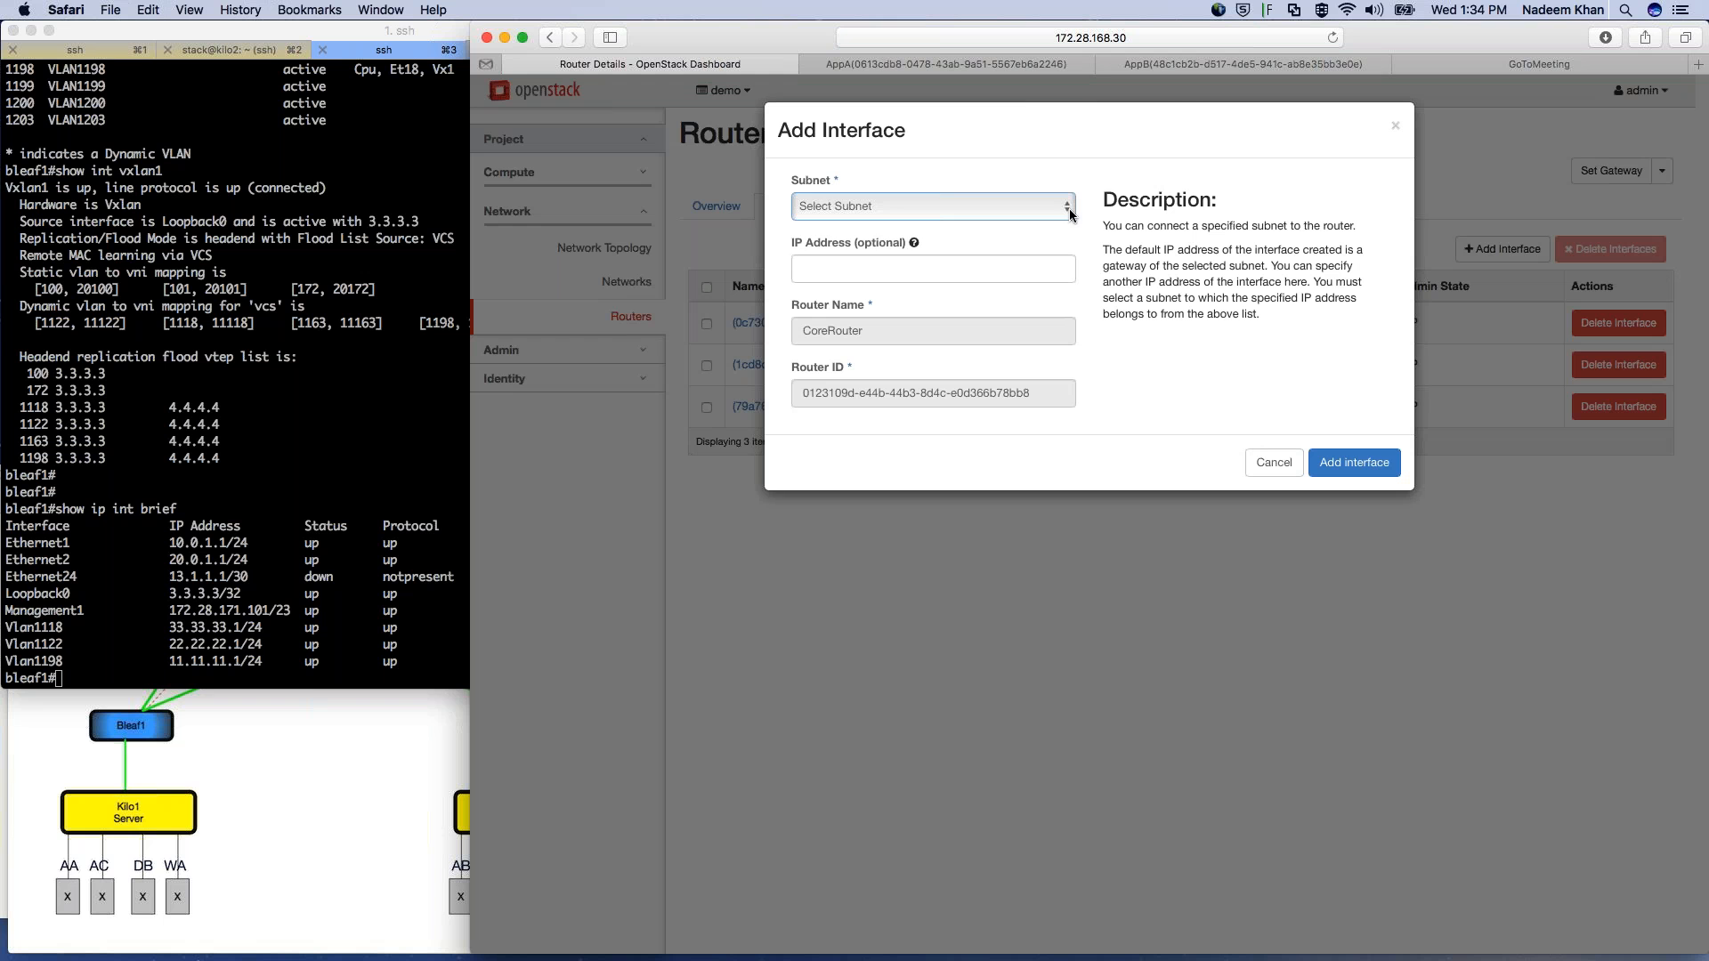
pyautogui.click(1071, 215)
pyautogui.click(969, 232)
pyautogui.click(1354, 464)
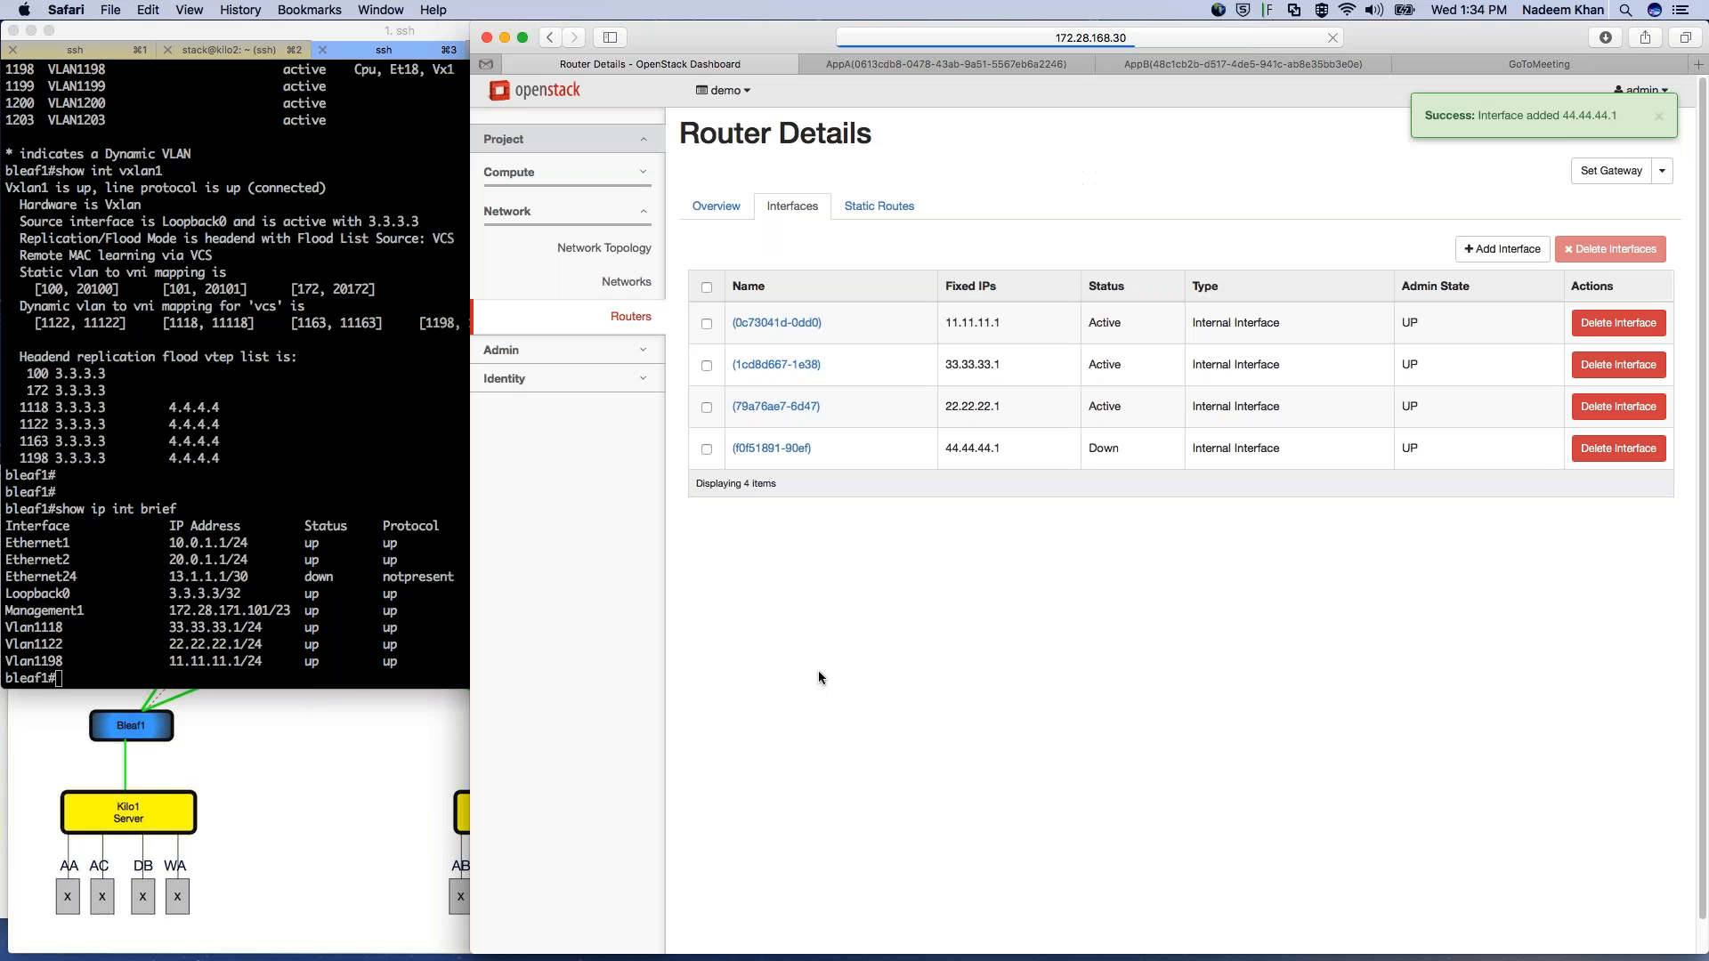
pyautogui.press('super+r')
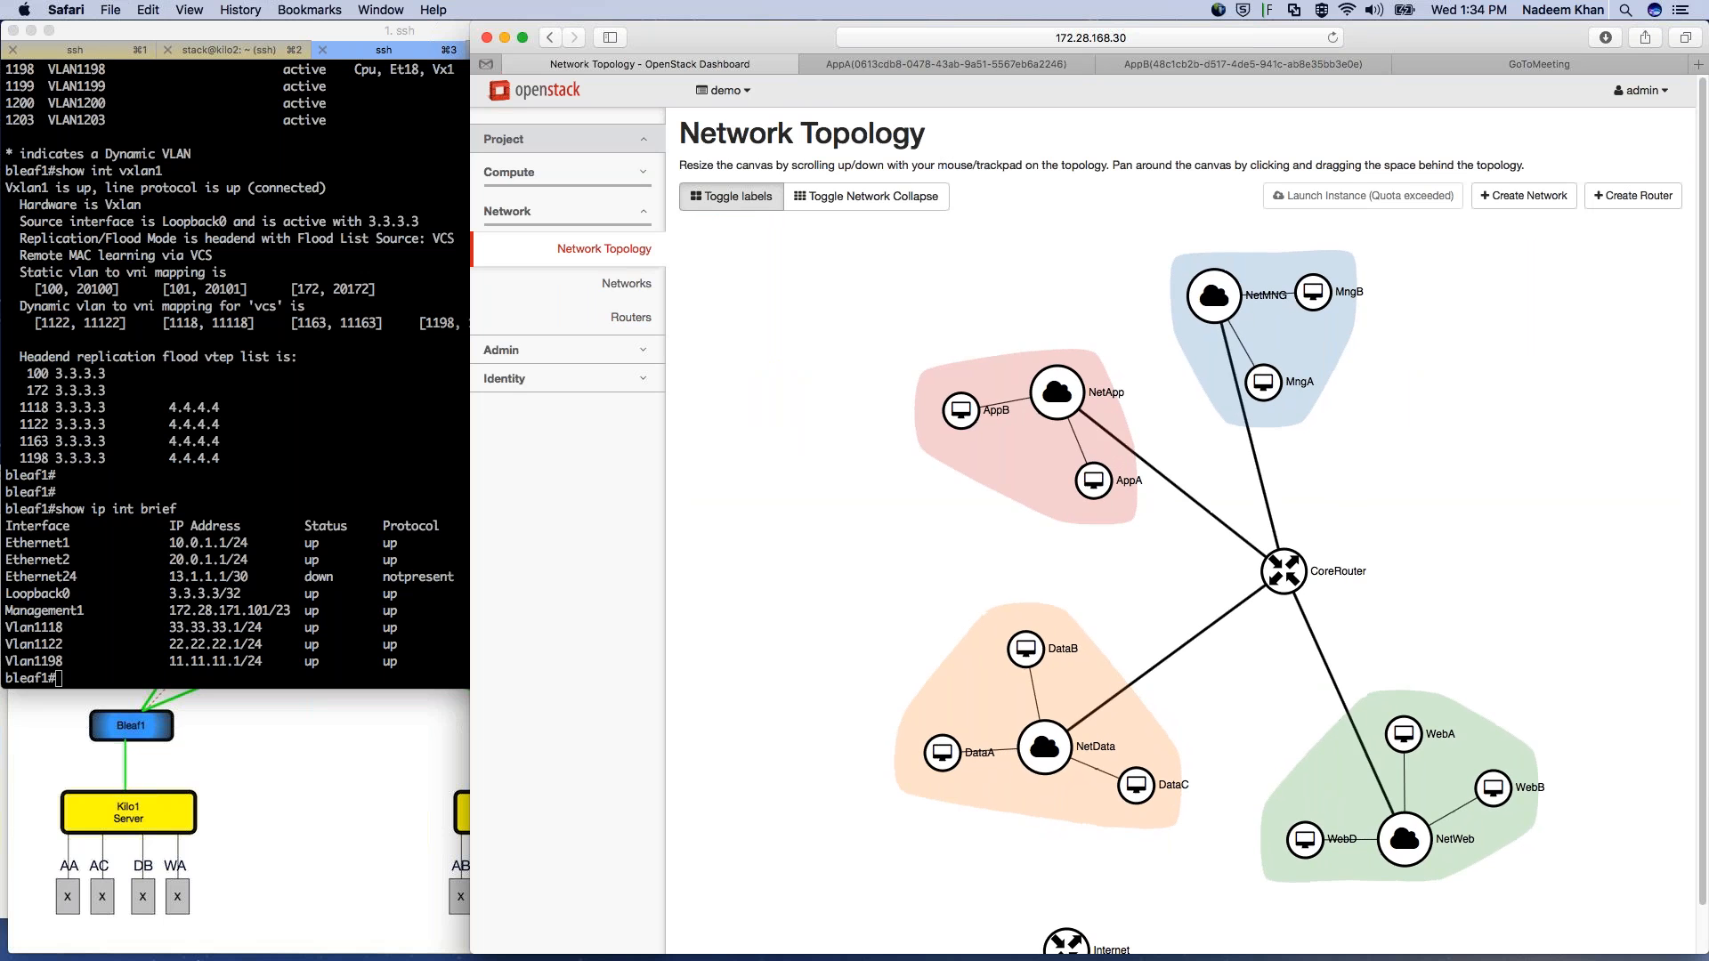
# Step: Switch to iTerm2 and run show ip int brief again in the bleaf1 session
pyautogui.click(264, 478)
pyautogui.press('Up')
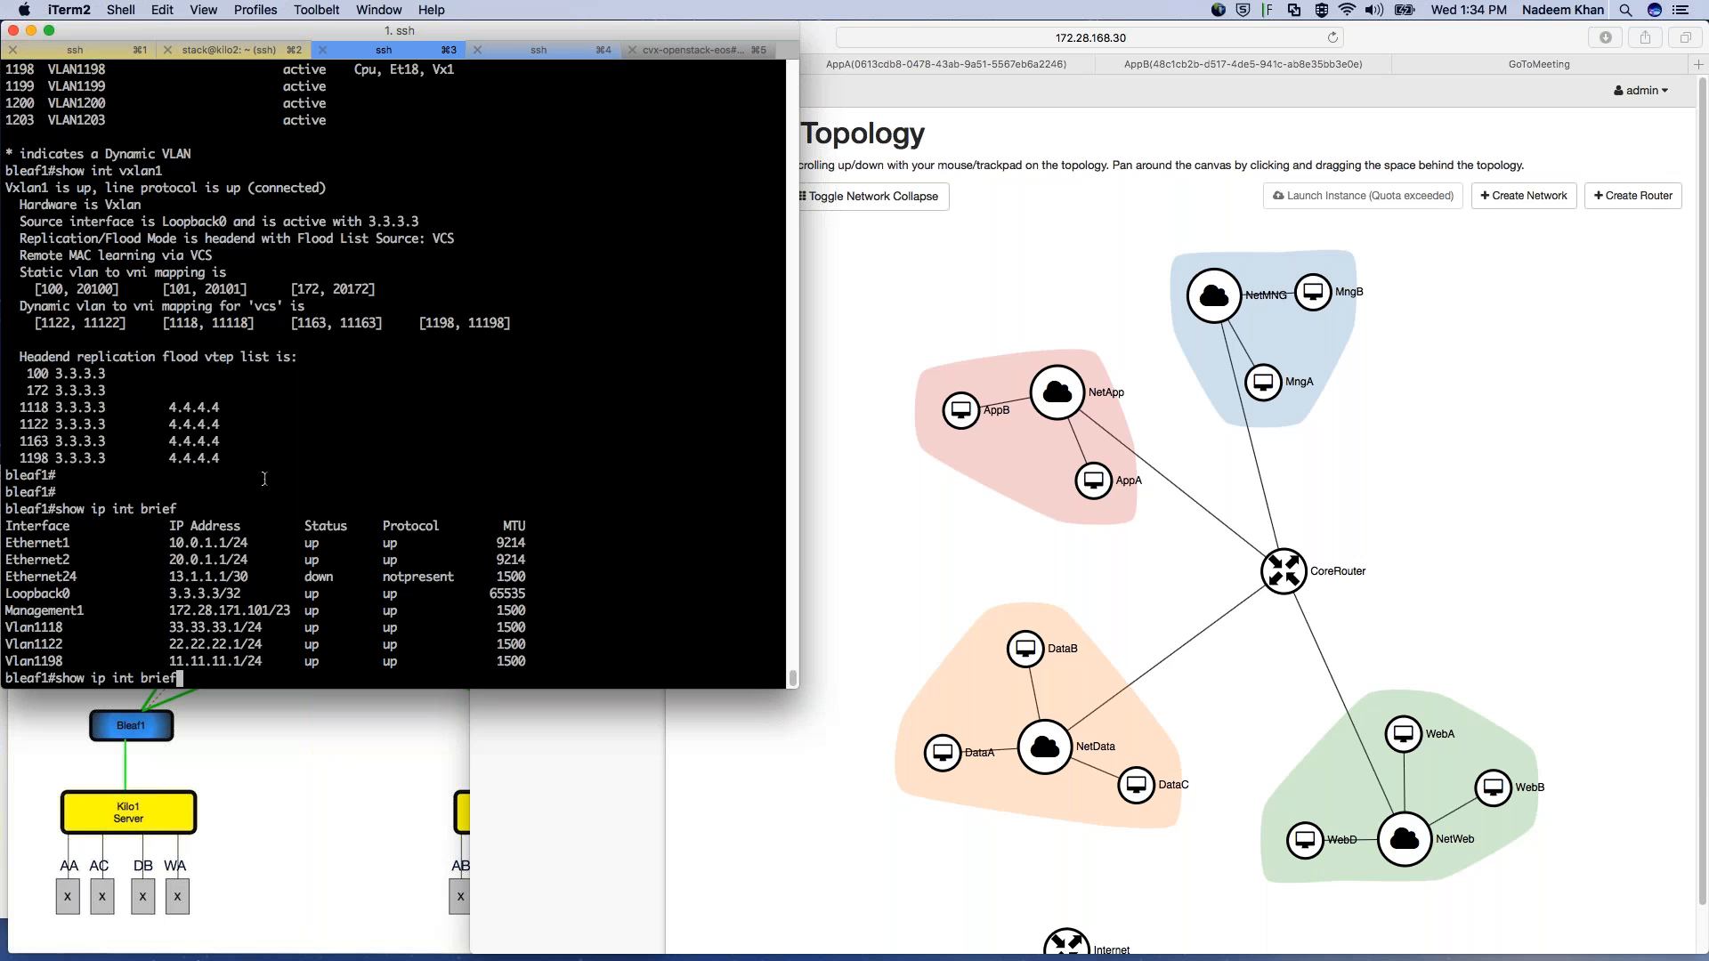
pyautogui.press('Return')
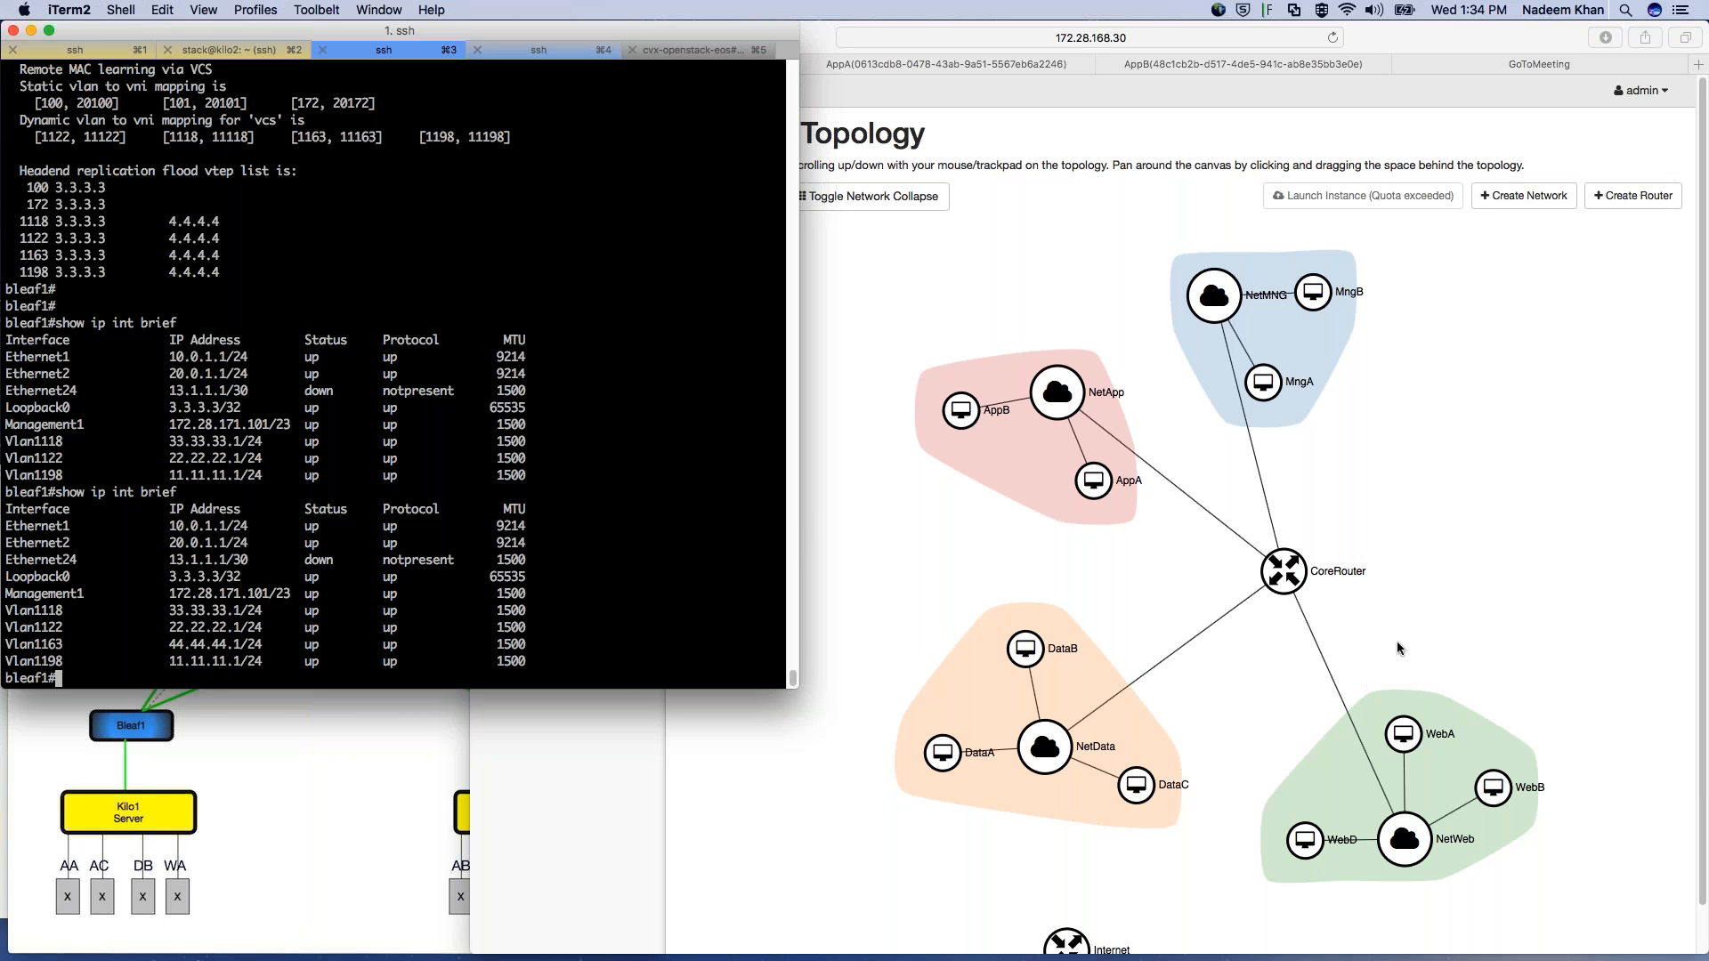
# Step: Switch to Safari, ping 44.44.44.4 again from the AppA console and stop the ping
pyautogui.click(1055, 269)
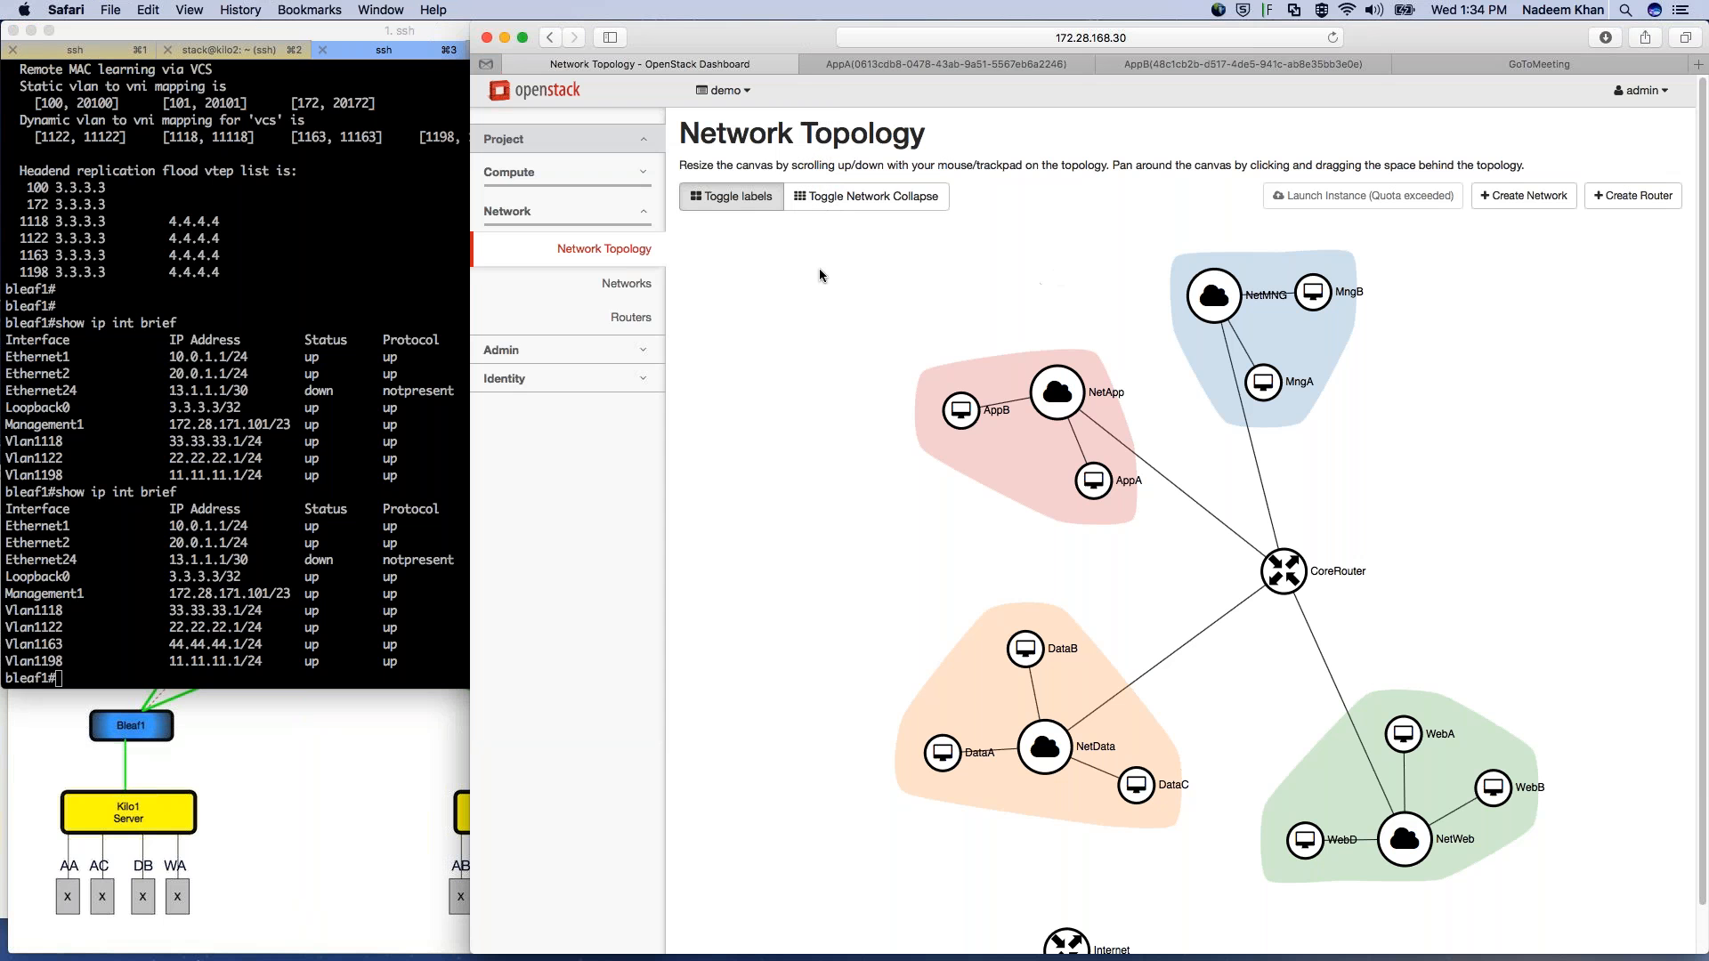
pyautogui.click(992, 62)
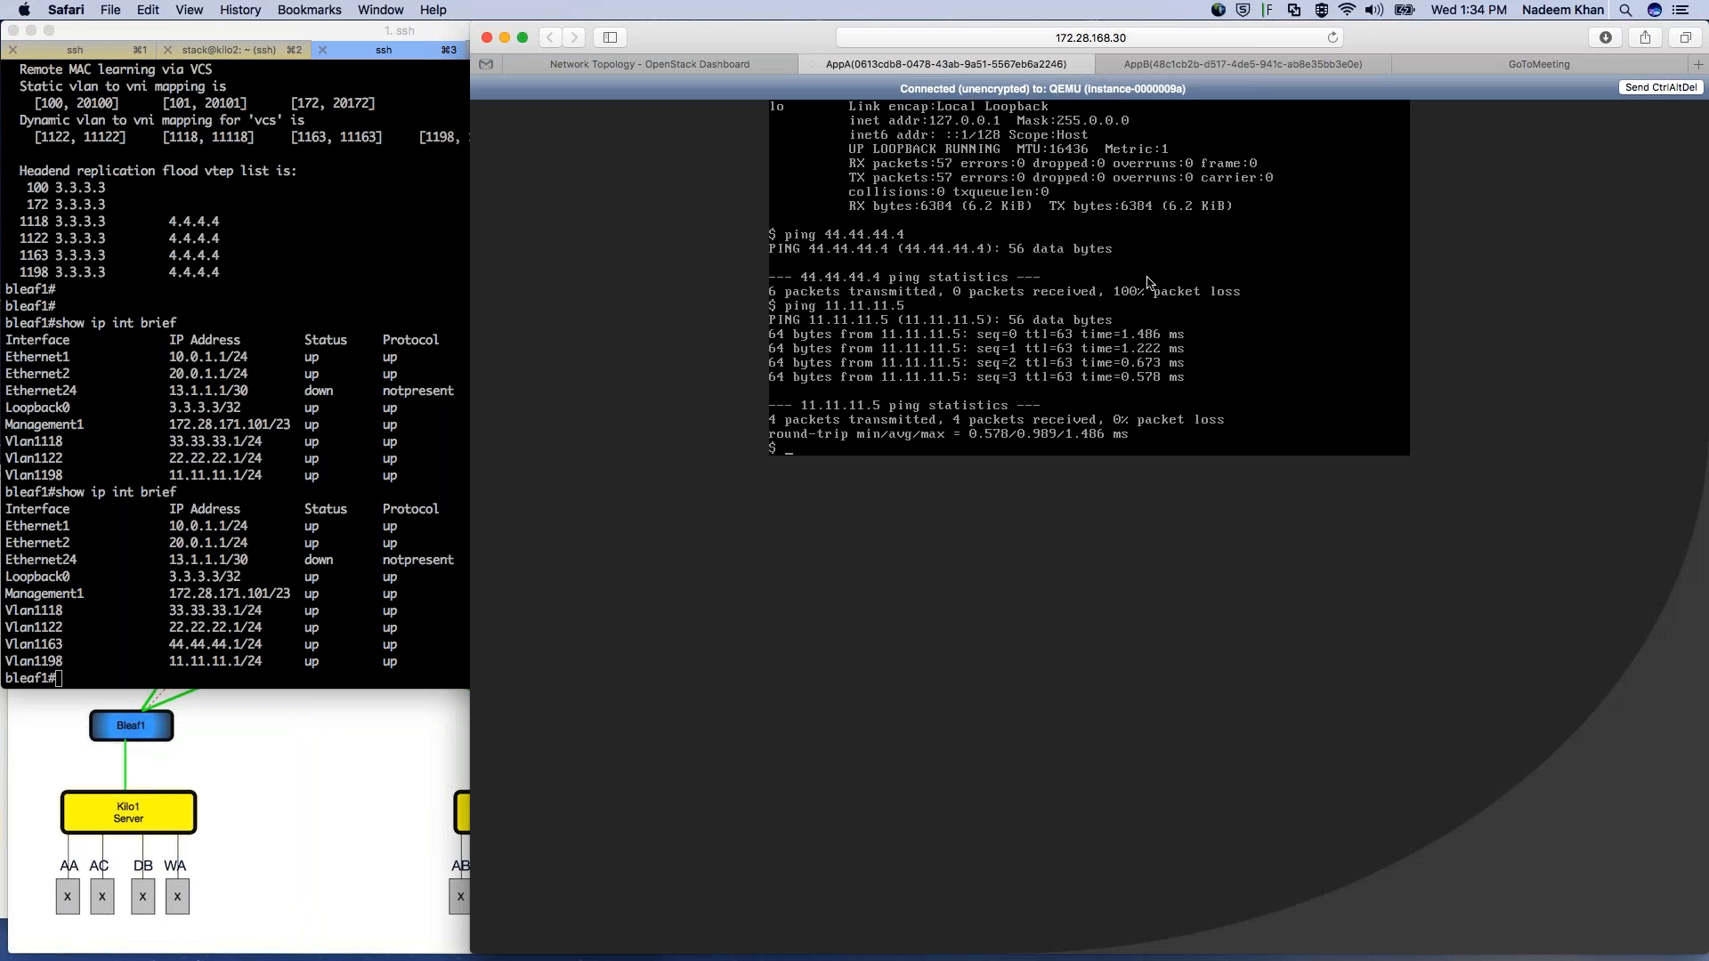
pyautogui.press('Up')
pyautogui.press('Up')
pyautogui.press('Return')
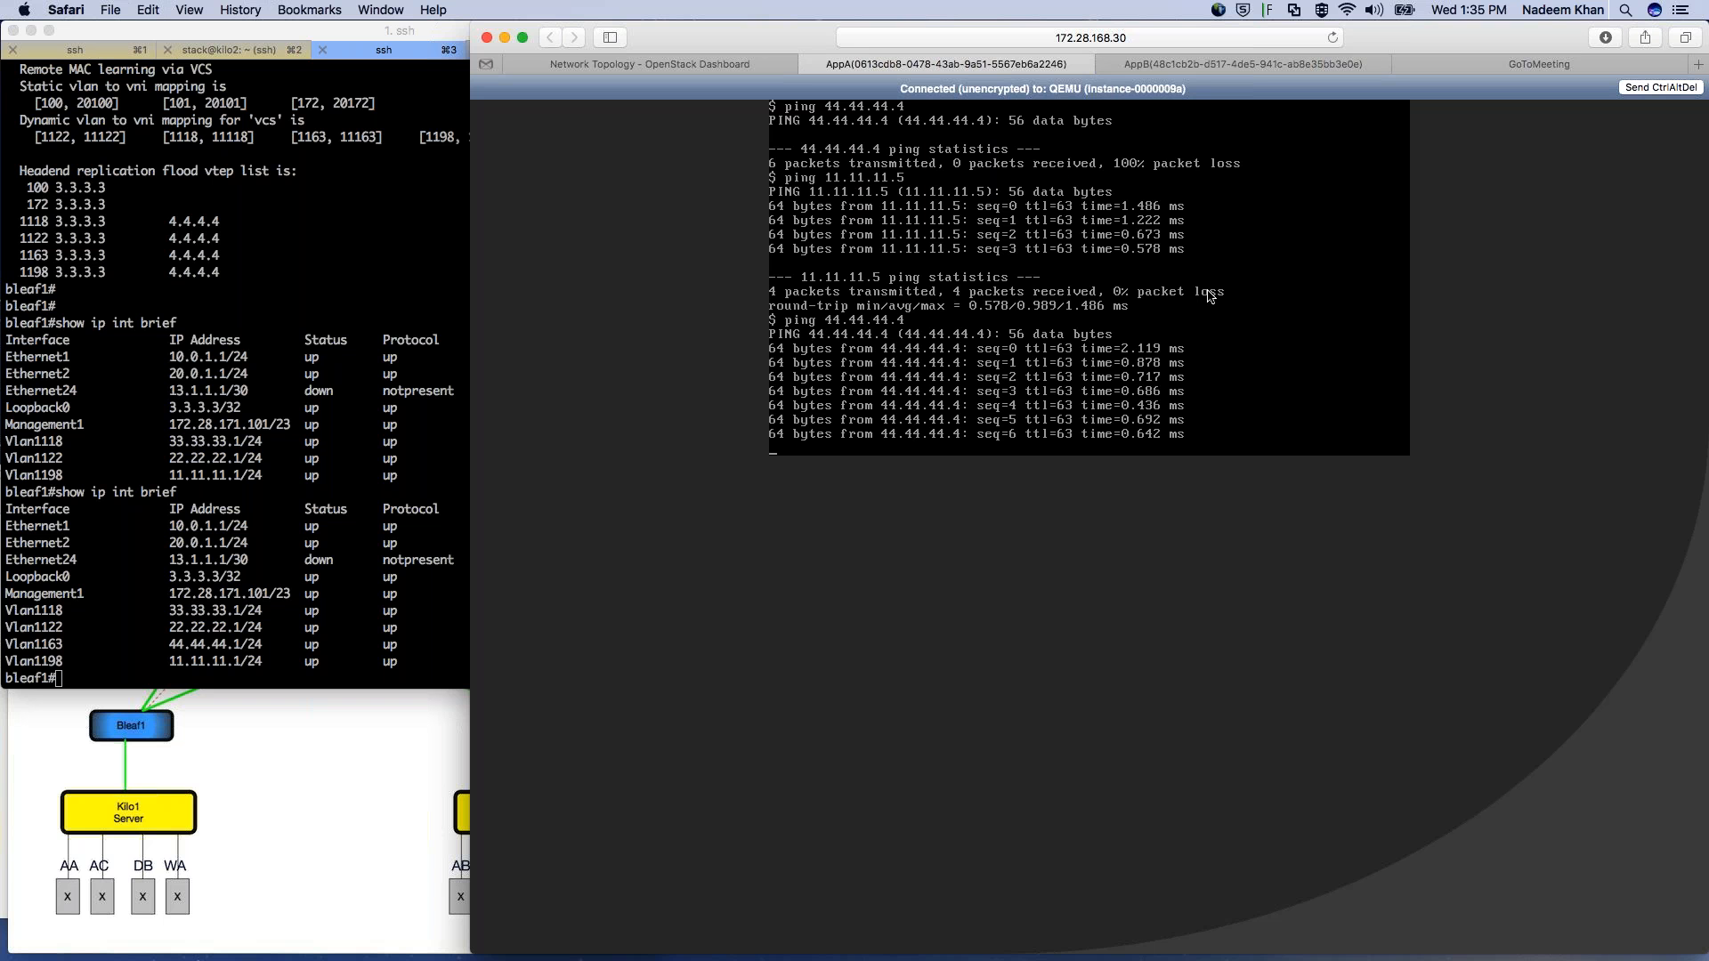
pyautogui.hotkey('ctrl', 'c')
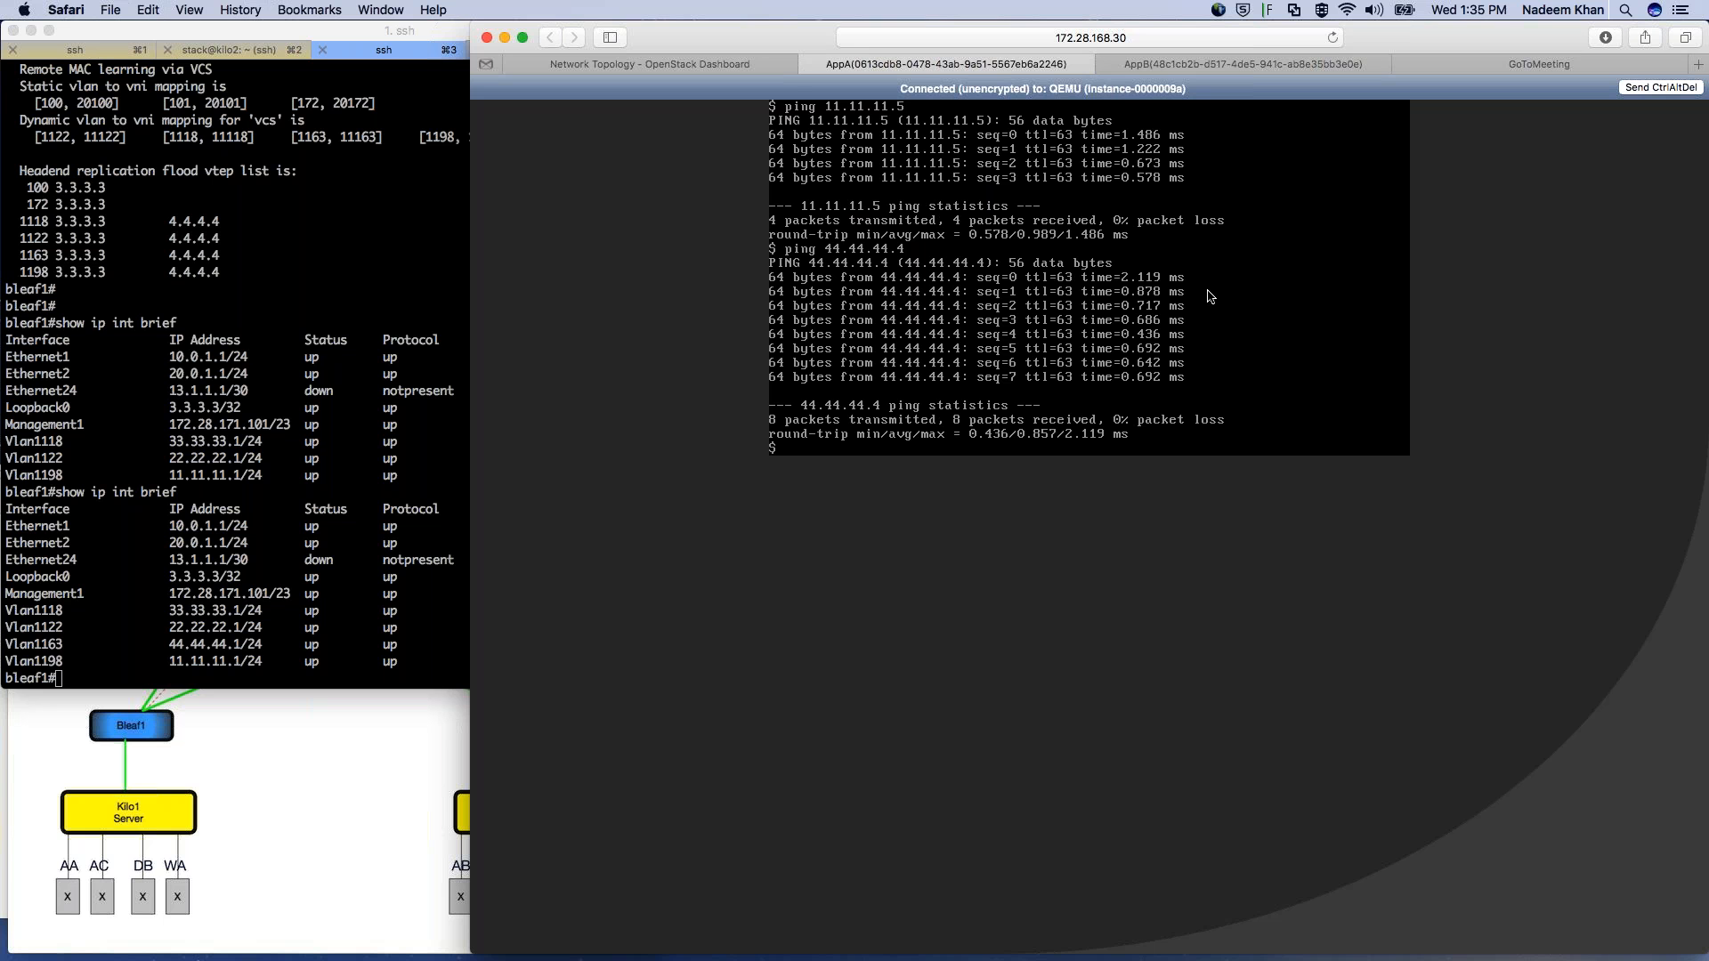
# Step: Switch to Preview and bring the leaf-spine network diagram in front of the terminal
pyautogui.click(270, 507)
pyautogui.click(312, 739)
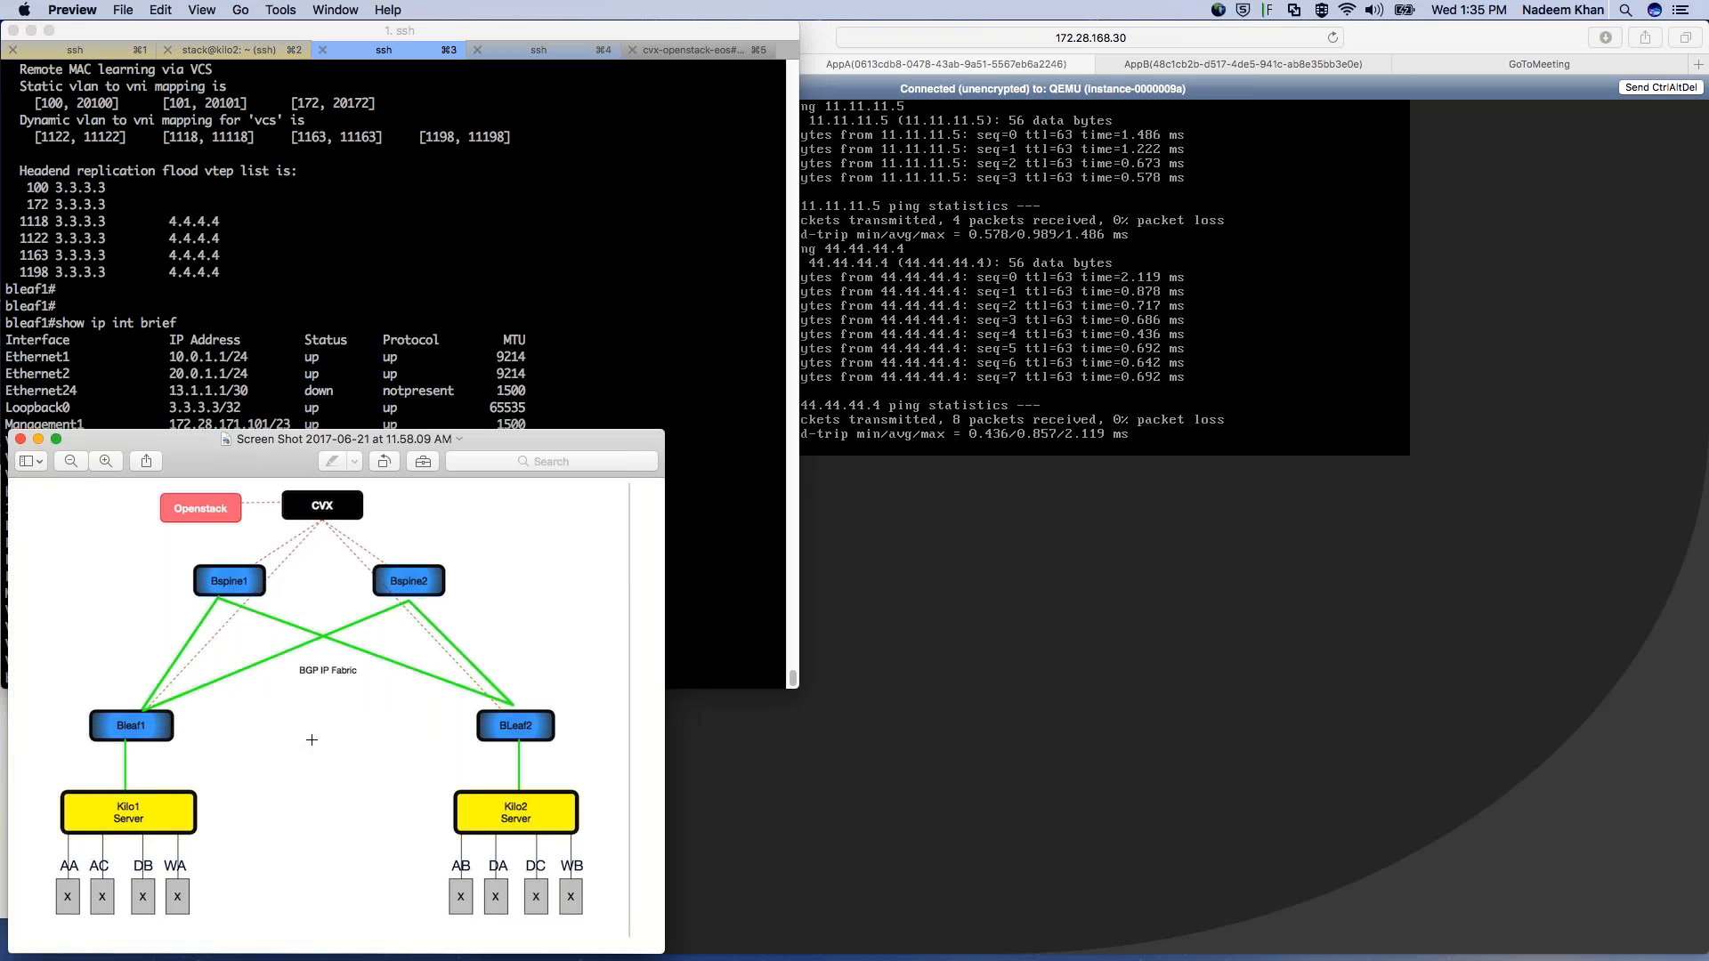